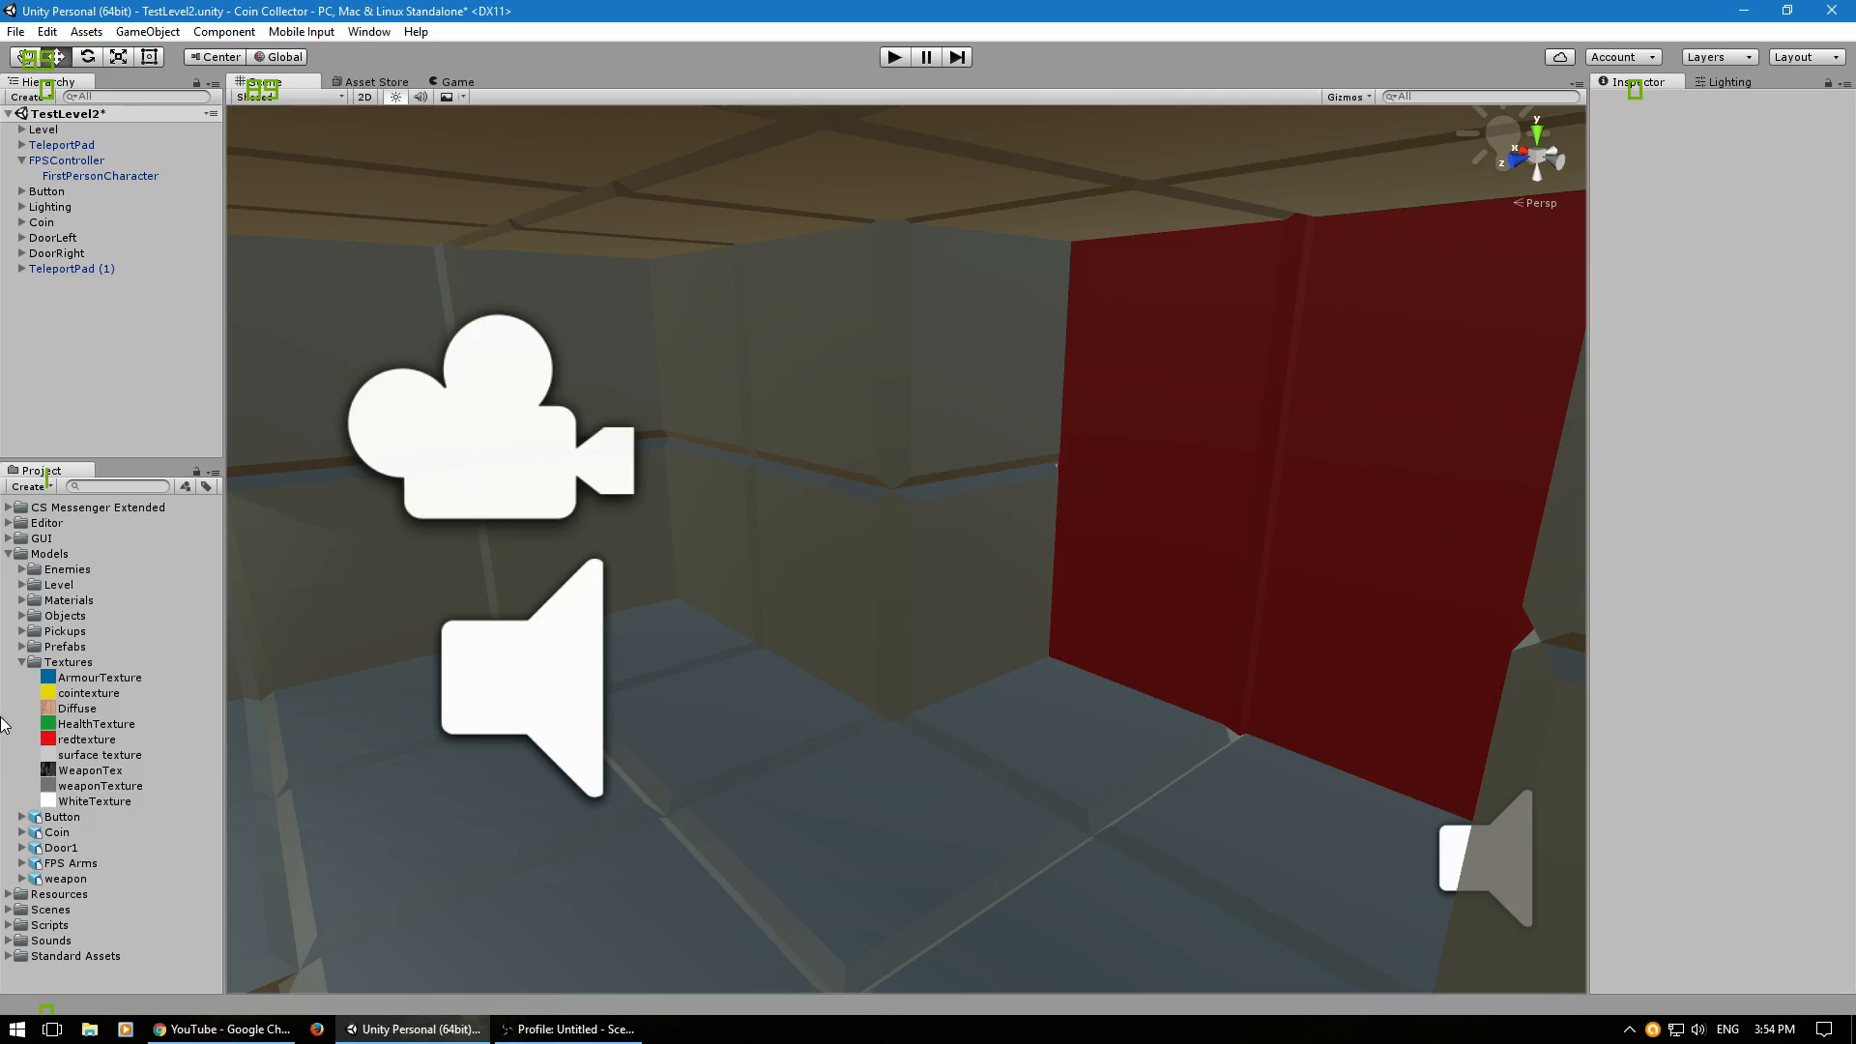
right_click_drag(883, 526, 882, 523)
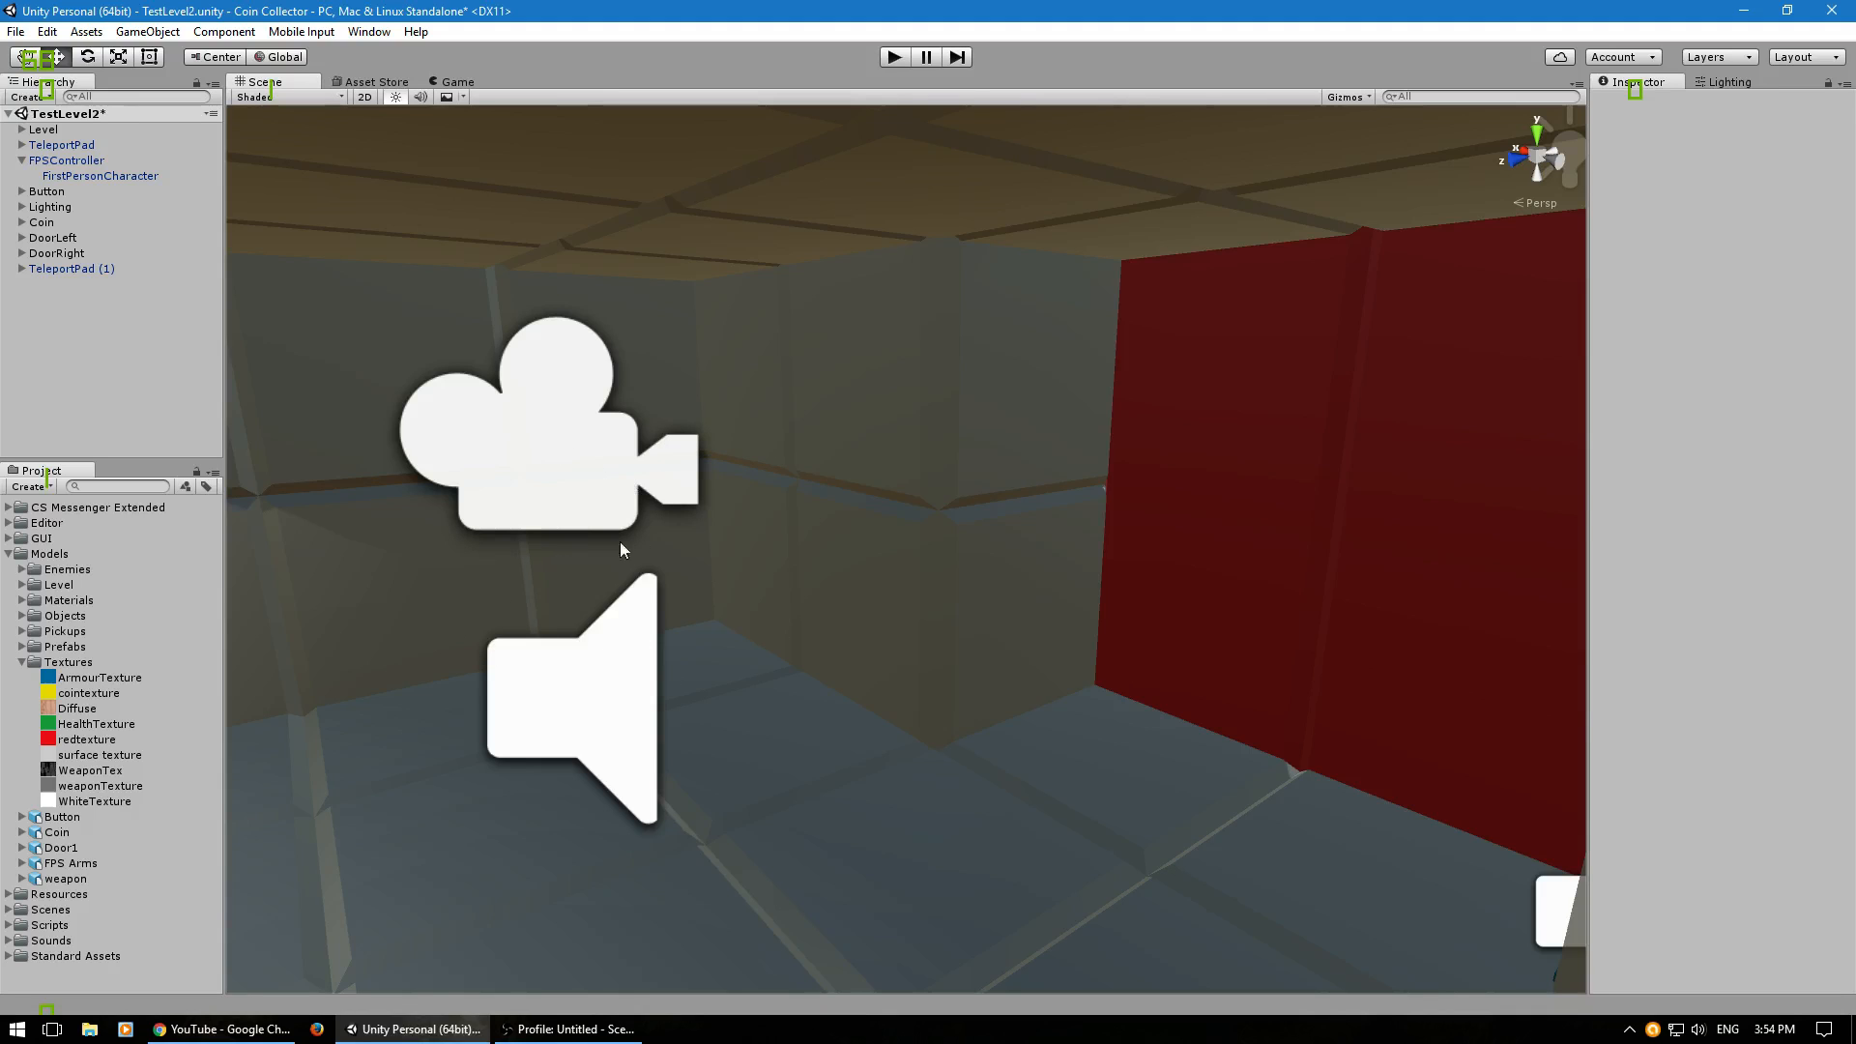
right_click_drag(654, 539, 547, 481)
key("a")
right_click_drag(799, 616, 780, 627)
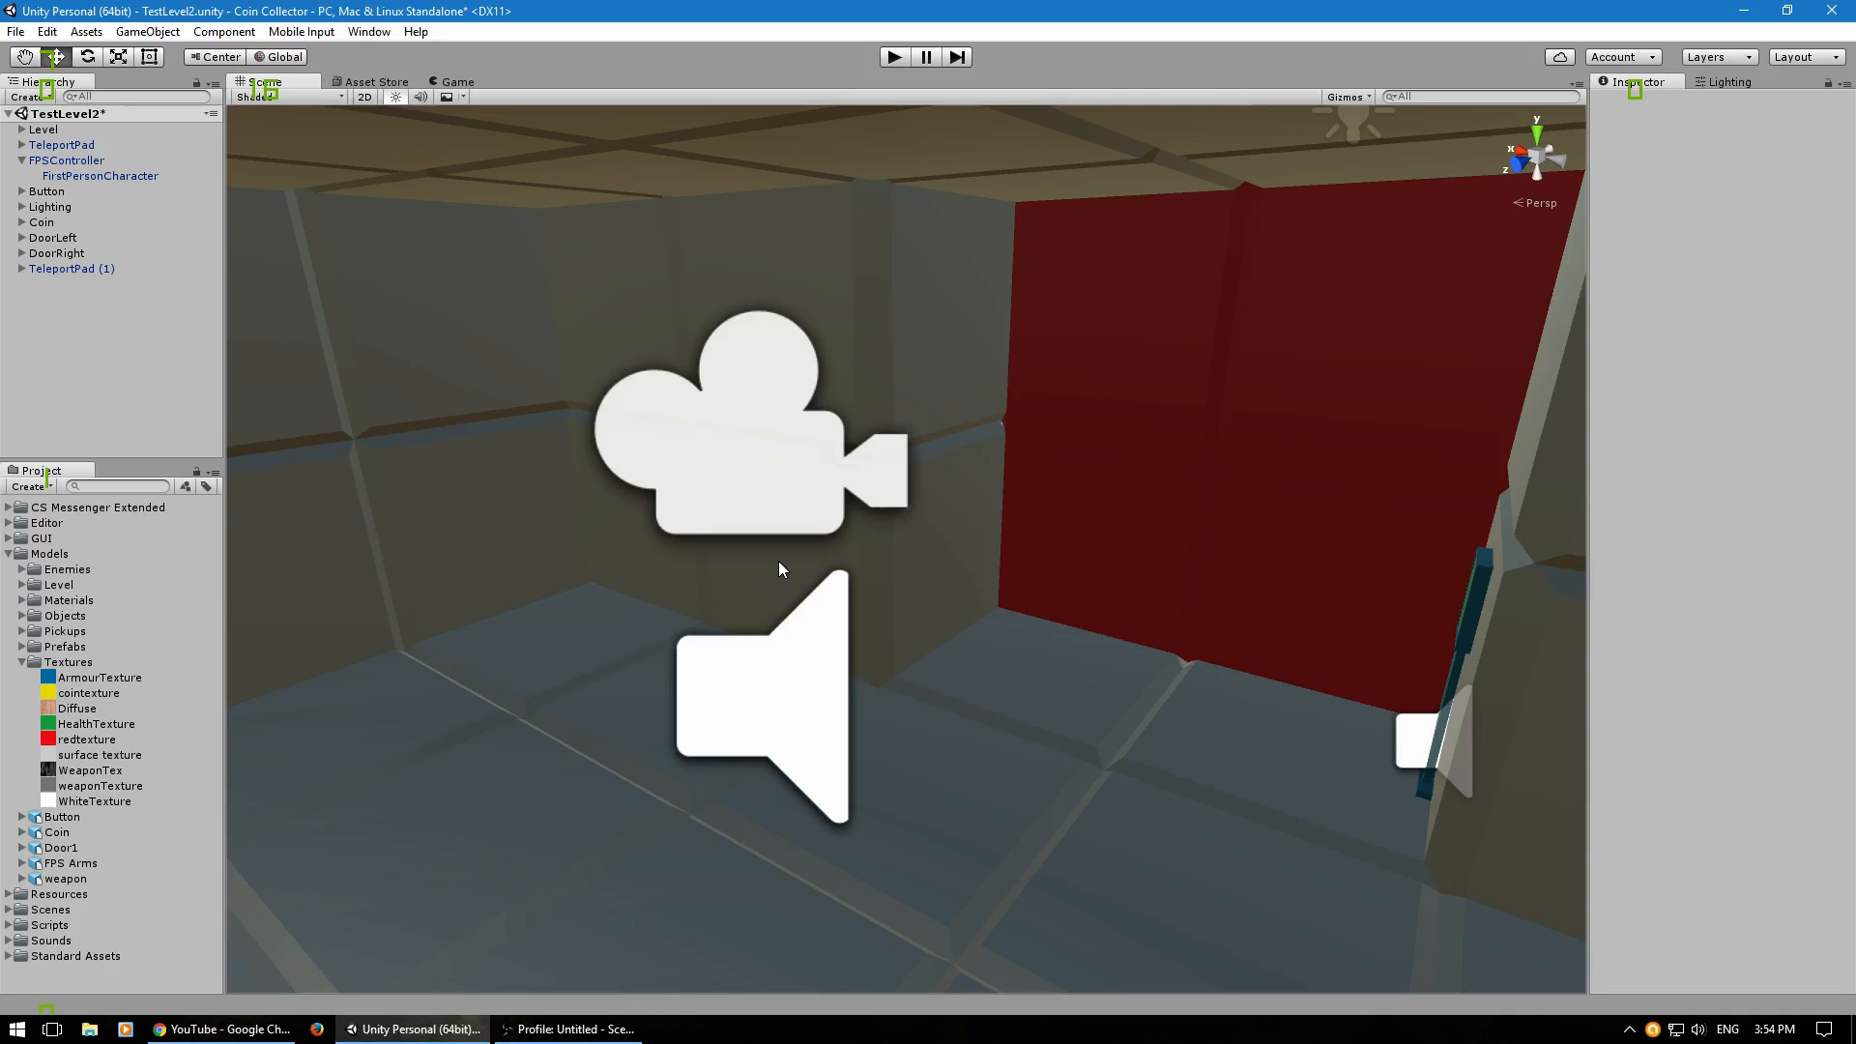
right_click_drag(821, 549, 656, 674)
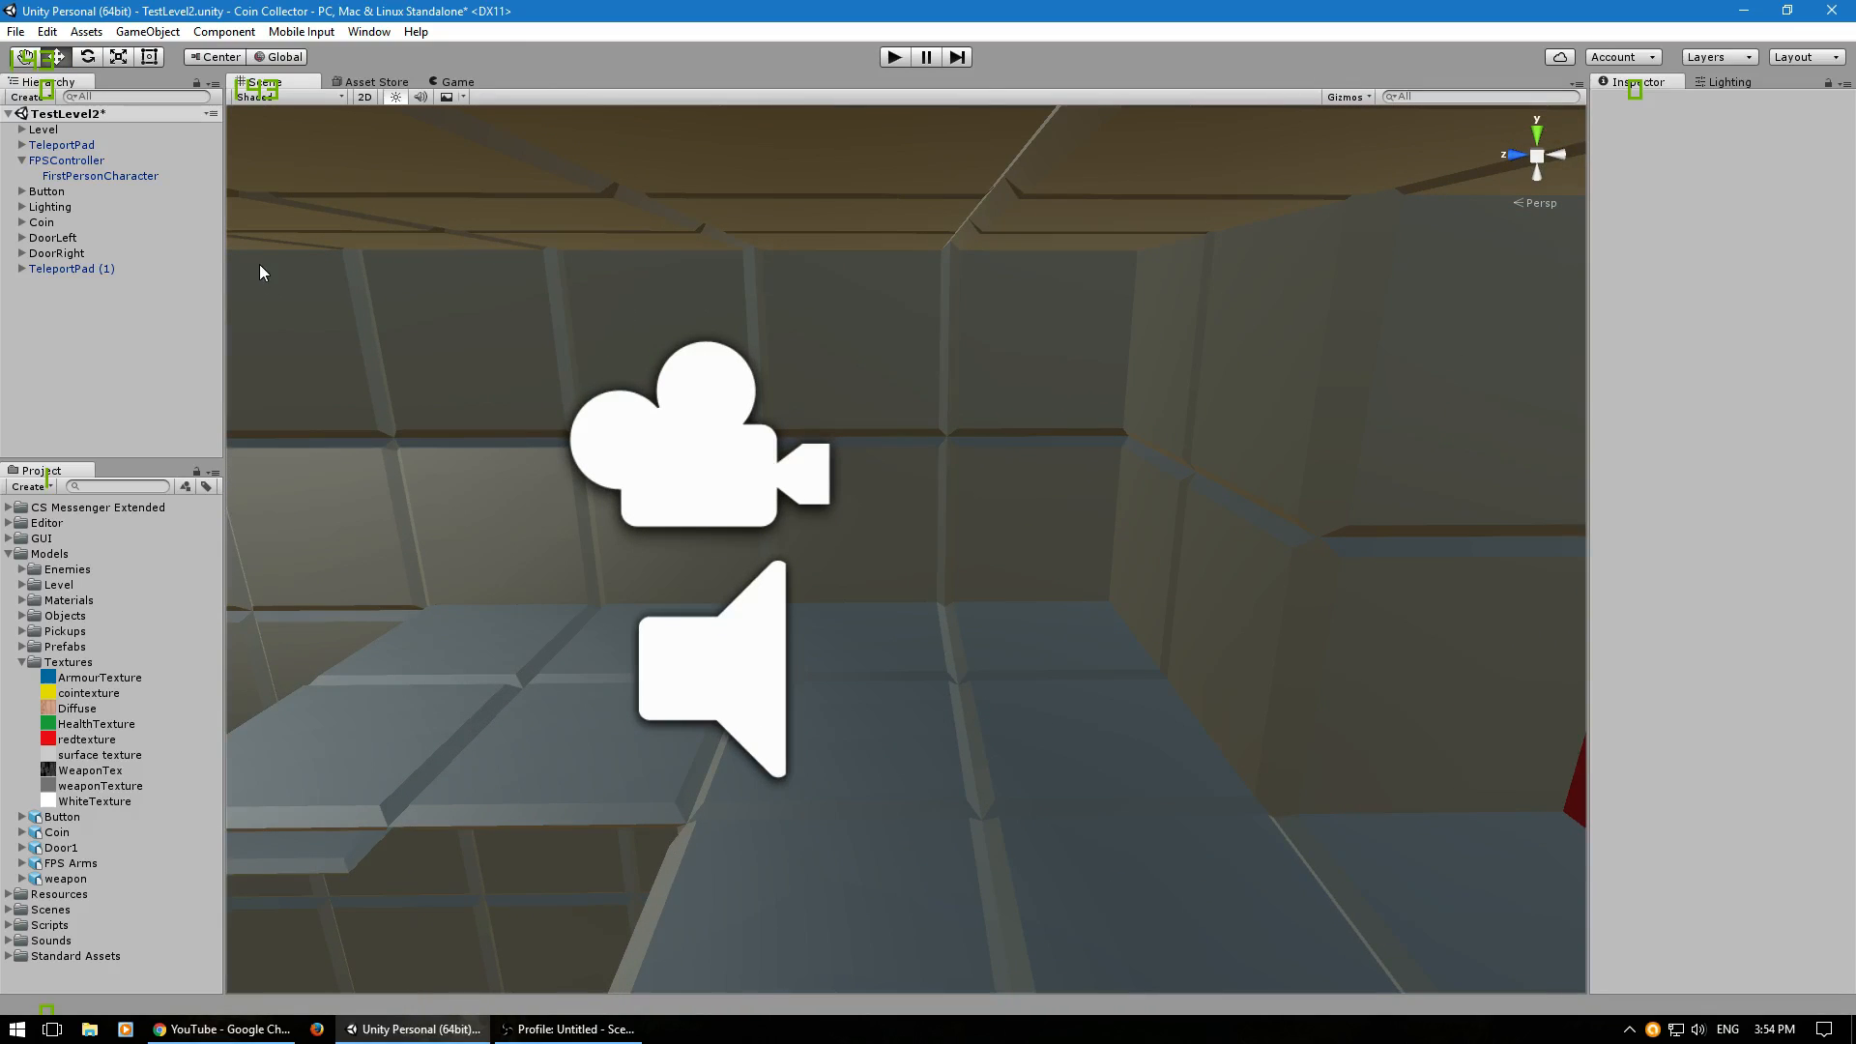
right_click_drag(955, 568, 1074, 635)
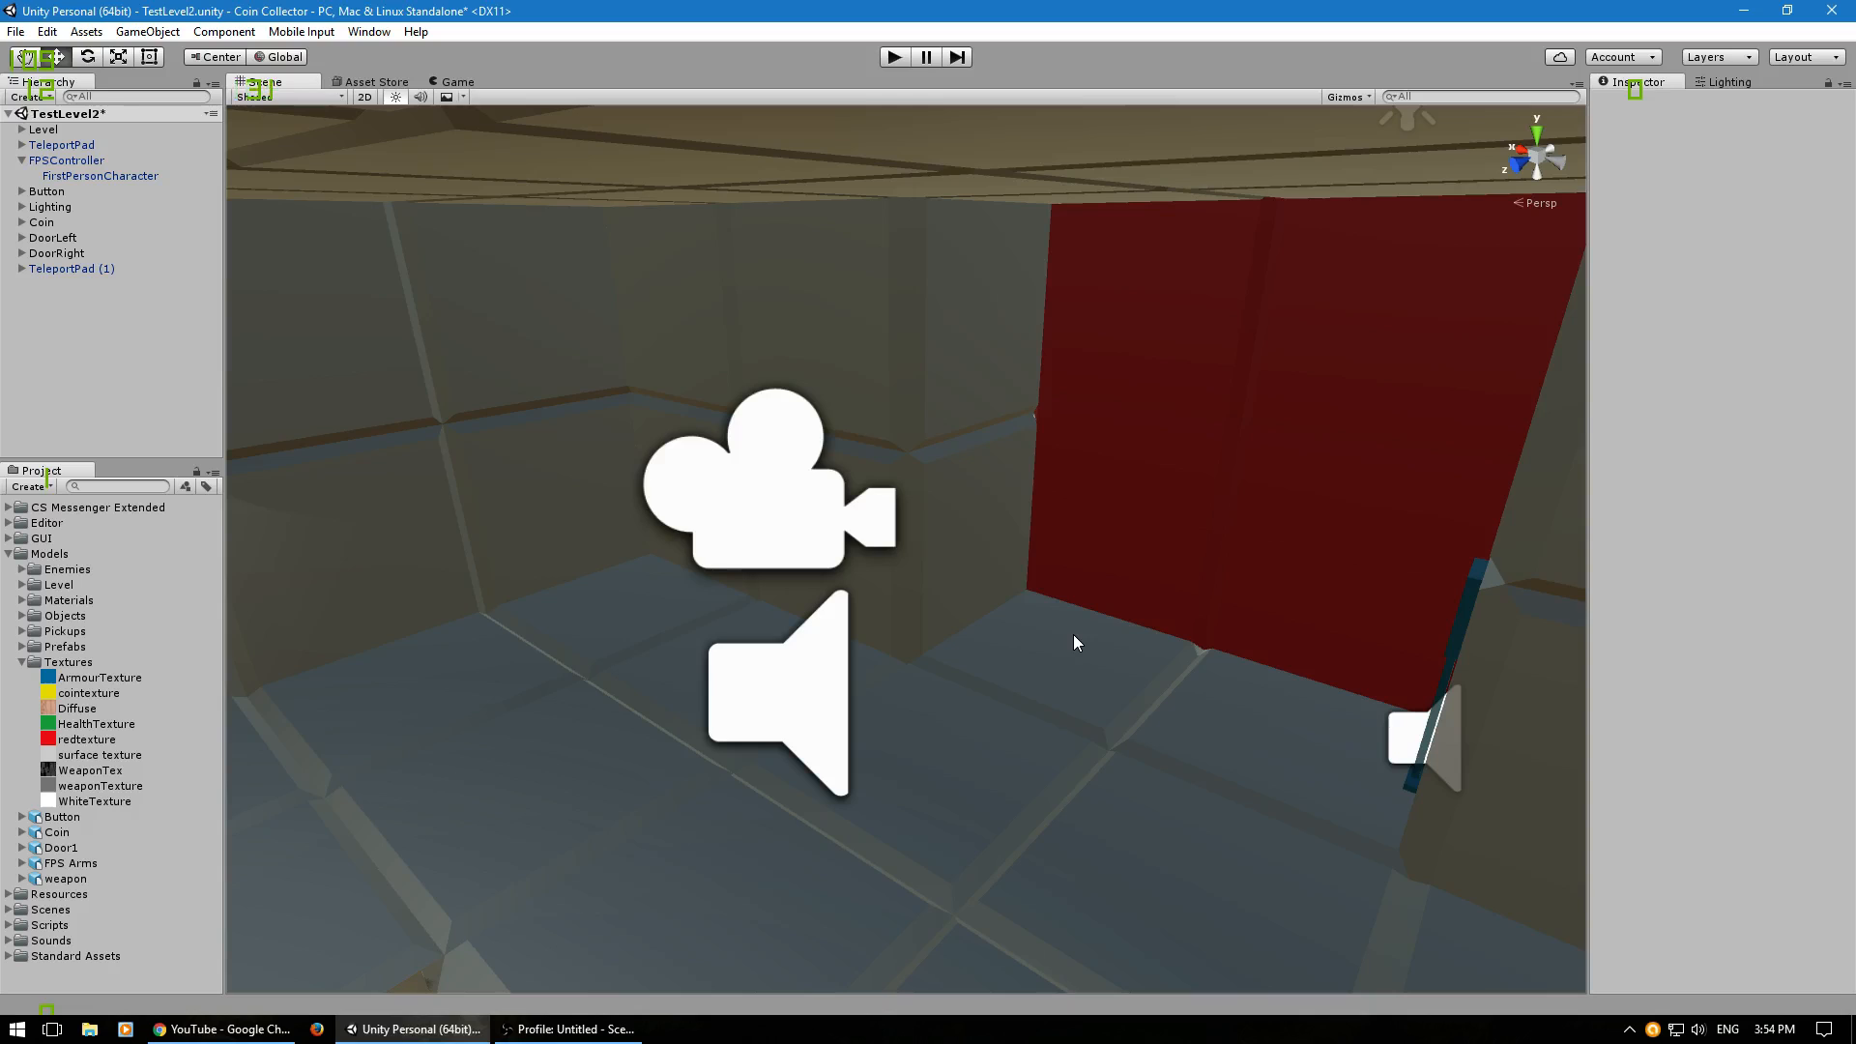
right_click_drag(1077, 629, 838, 607)
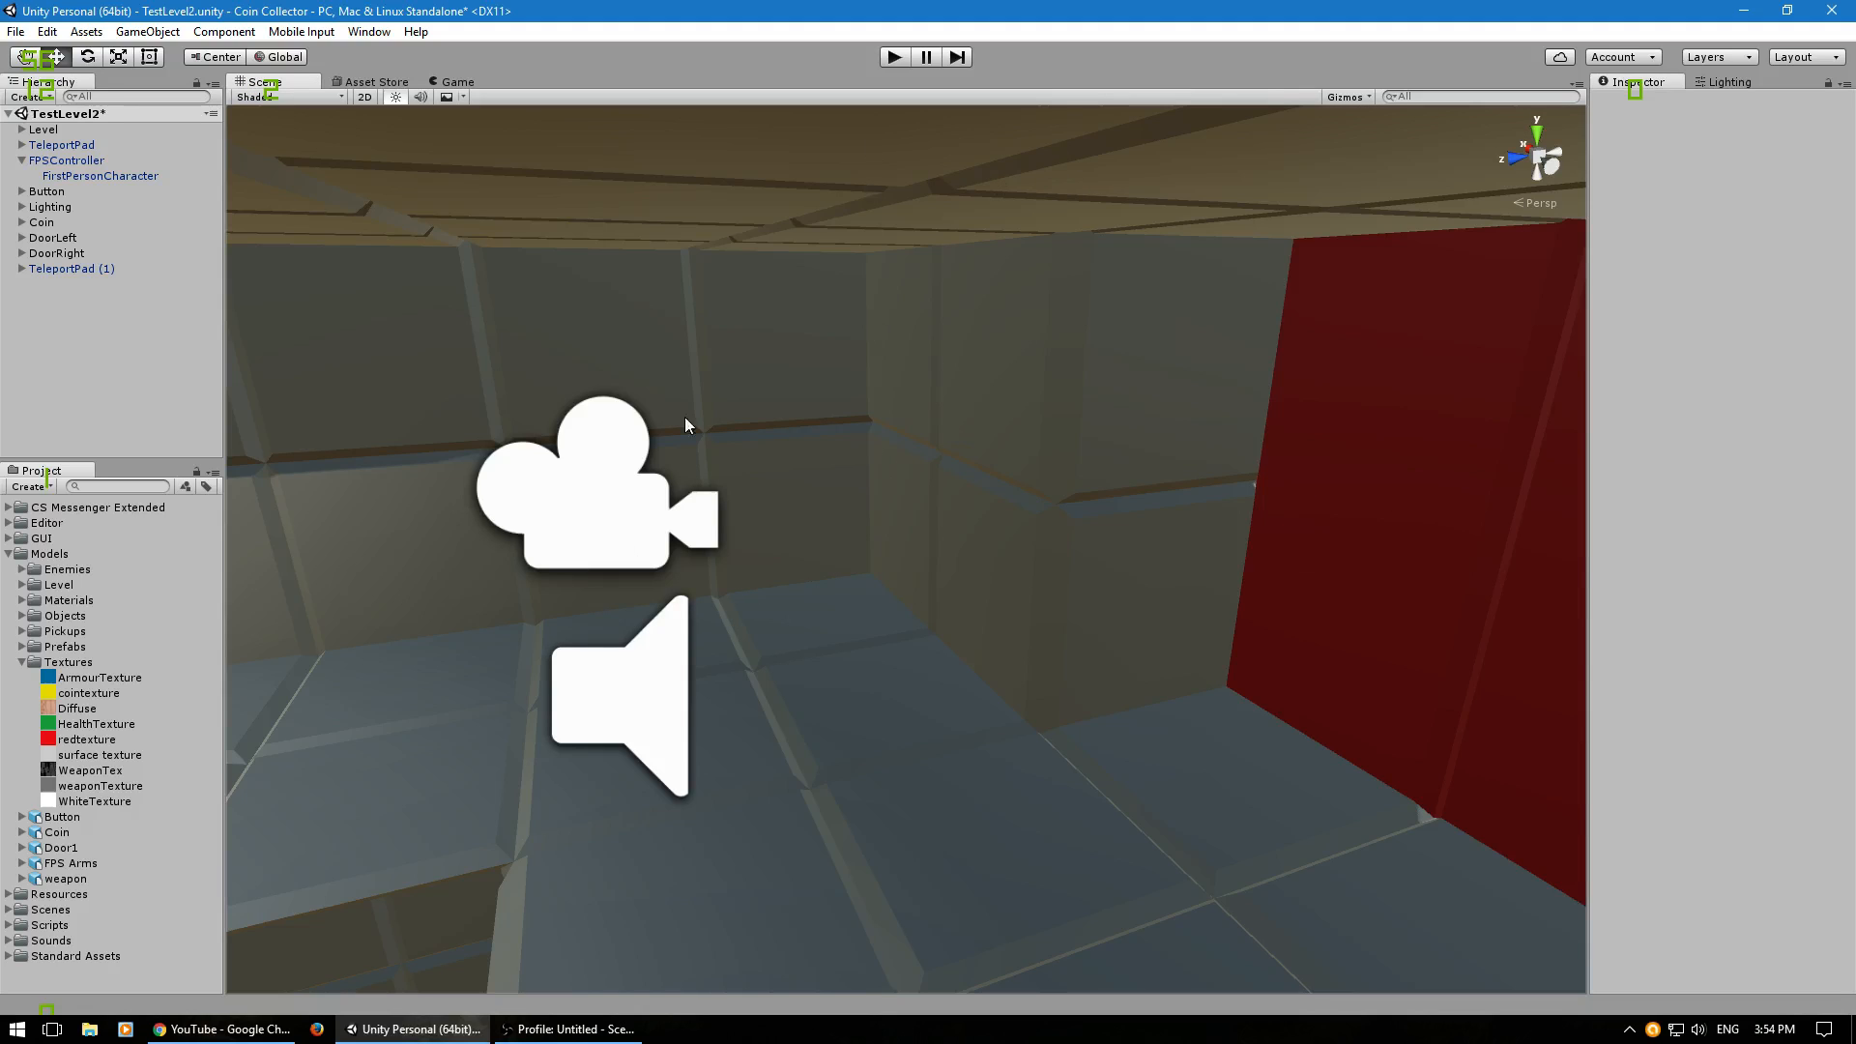
right_click_drag(629, 599, 790, 639)
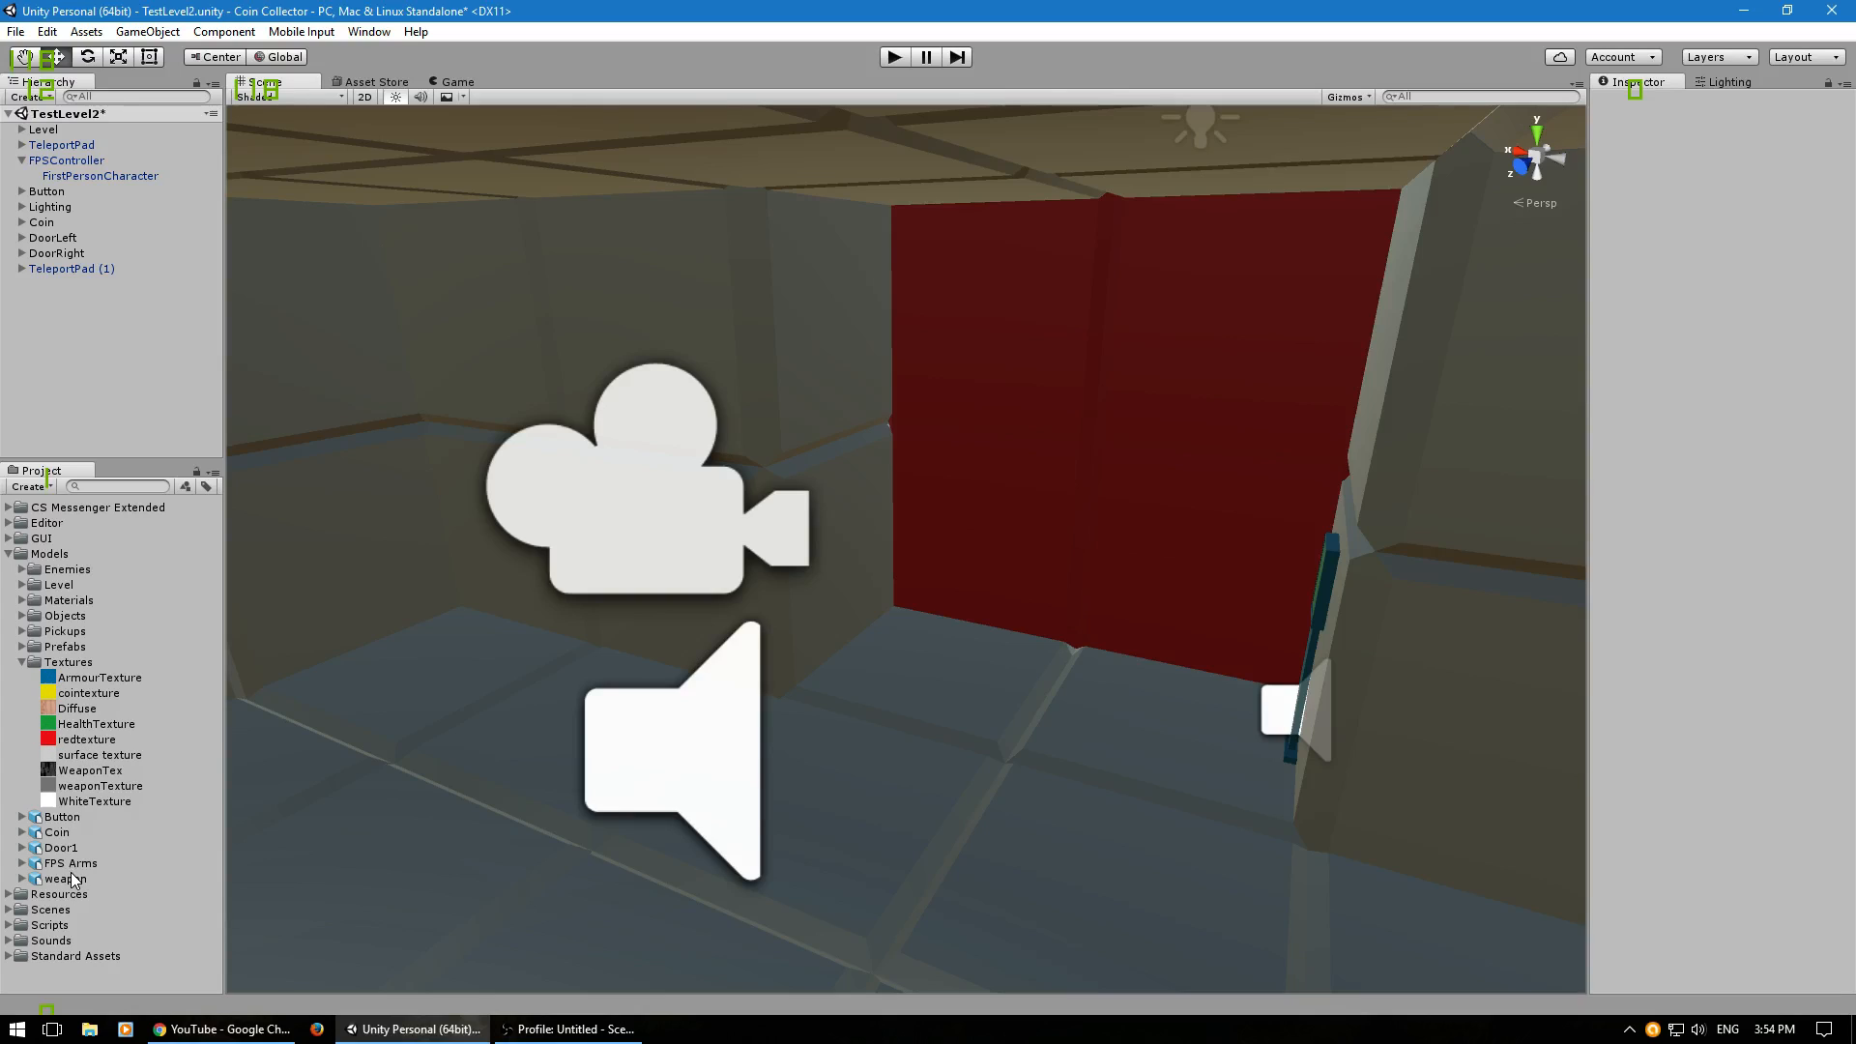
Add the weapon model to the scene near the player camera and apply weaponTexture to it.
left_click_drag(72, 878, 1100, 803)
right_click_drag(1100, 802, 801, 766)
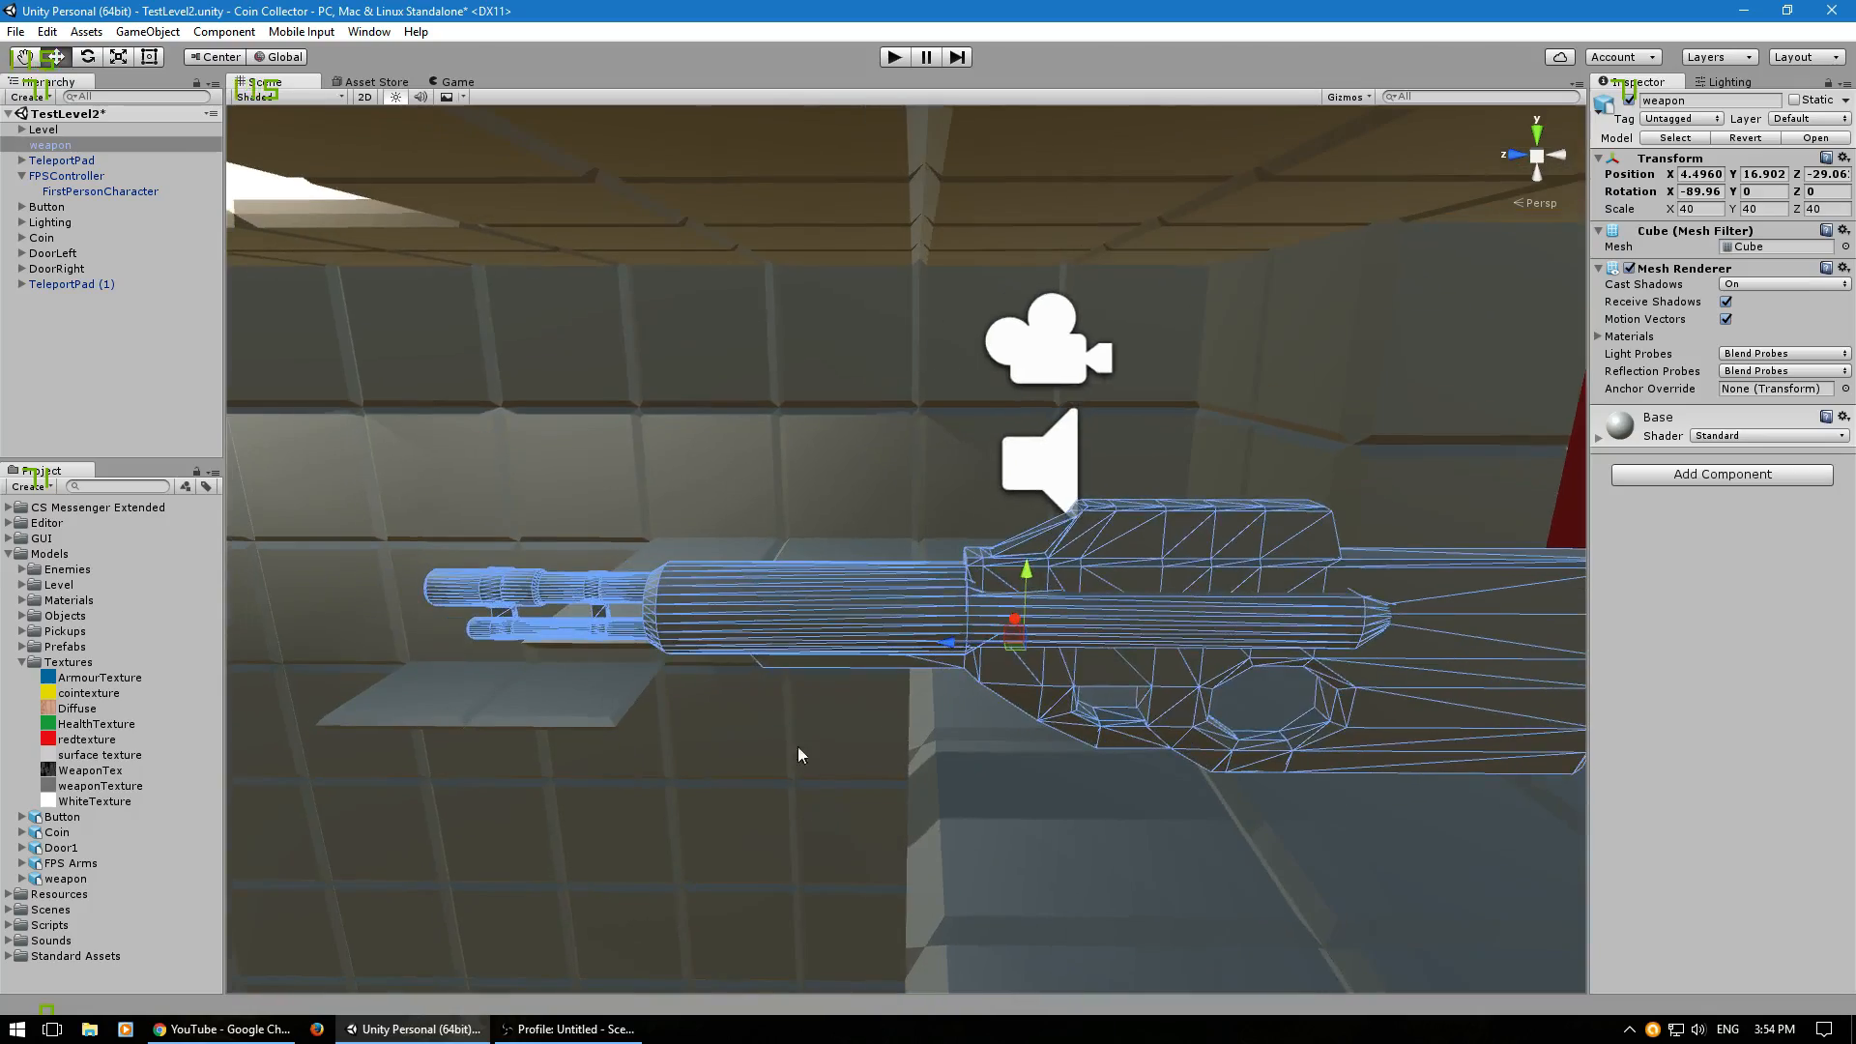
left_click_drag(93, 787, 787, 646)
right_click_drag(787, 646, 892, 745)
right_click_drag(976, 677, 754, 661)
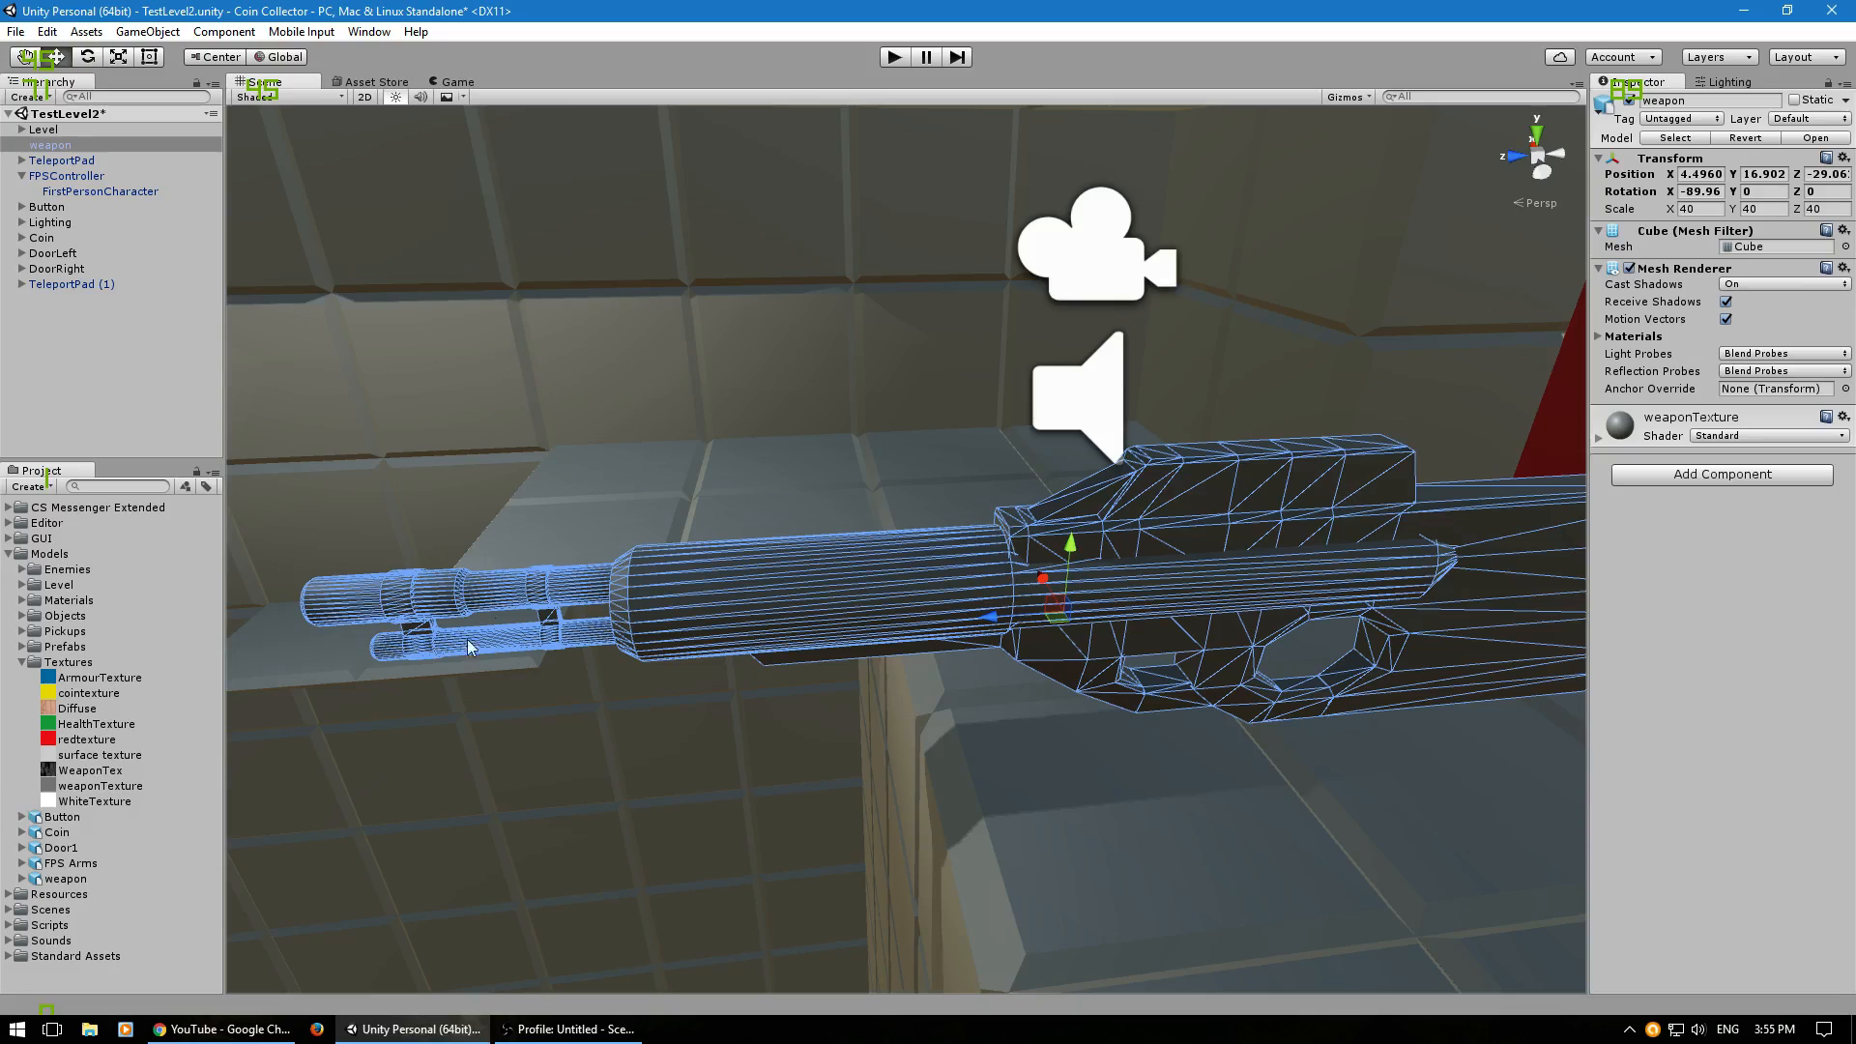
Apply the WeaponTex texture to the weapon model in the scene.
left_click(90, 771)
left_click_drag(90, 778, 773, 596)
left_click_drag(738, 657, 574, 608, "alt")
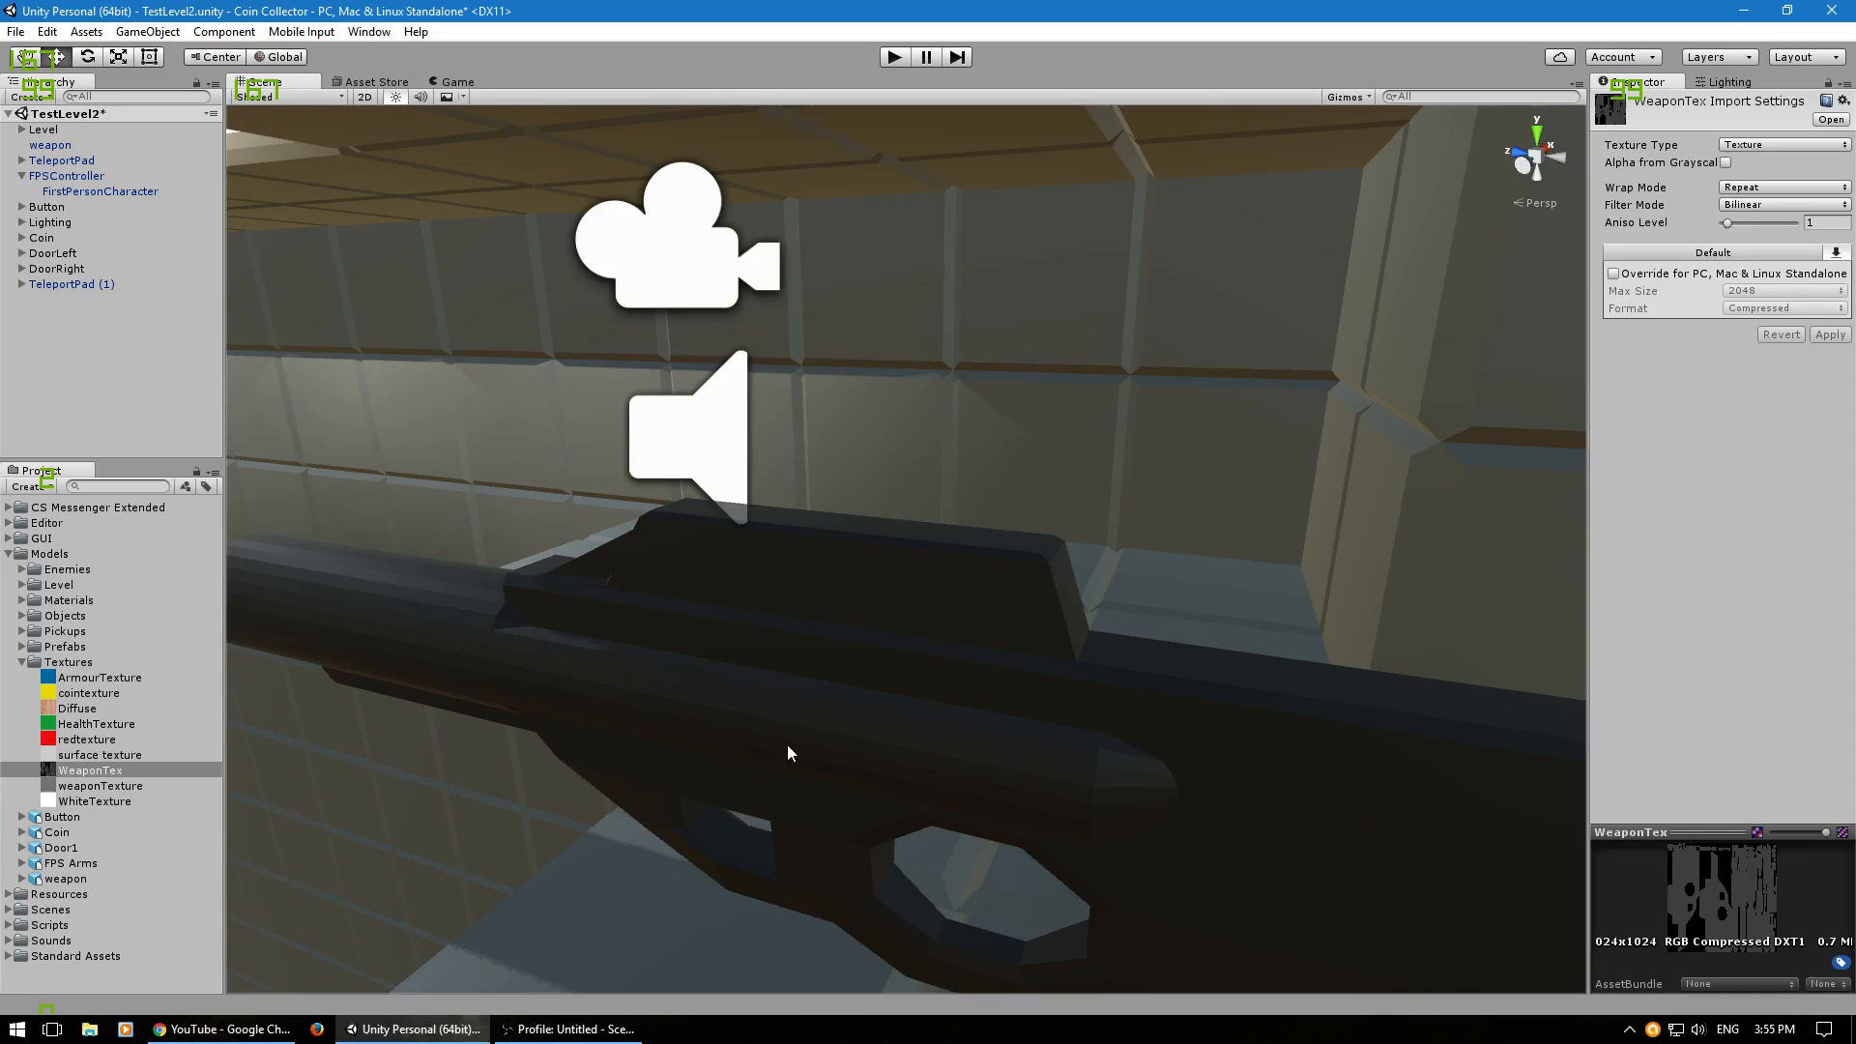
left_click_drag(339, 698, 822, 707, "alt")
left_click_drag(948, 722, 788, 738, "alt")
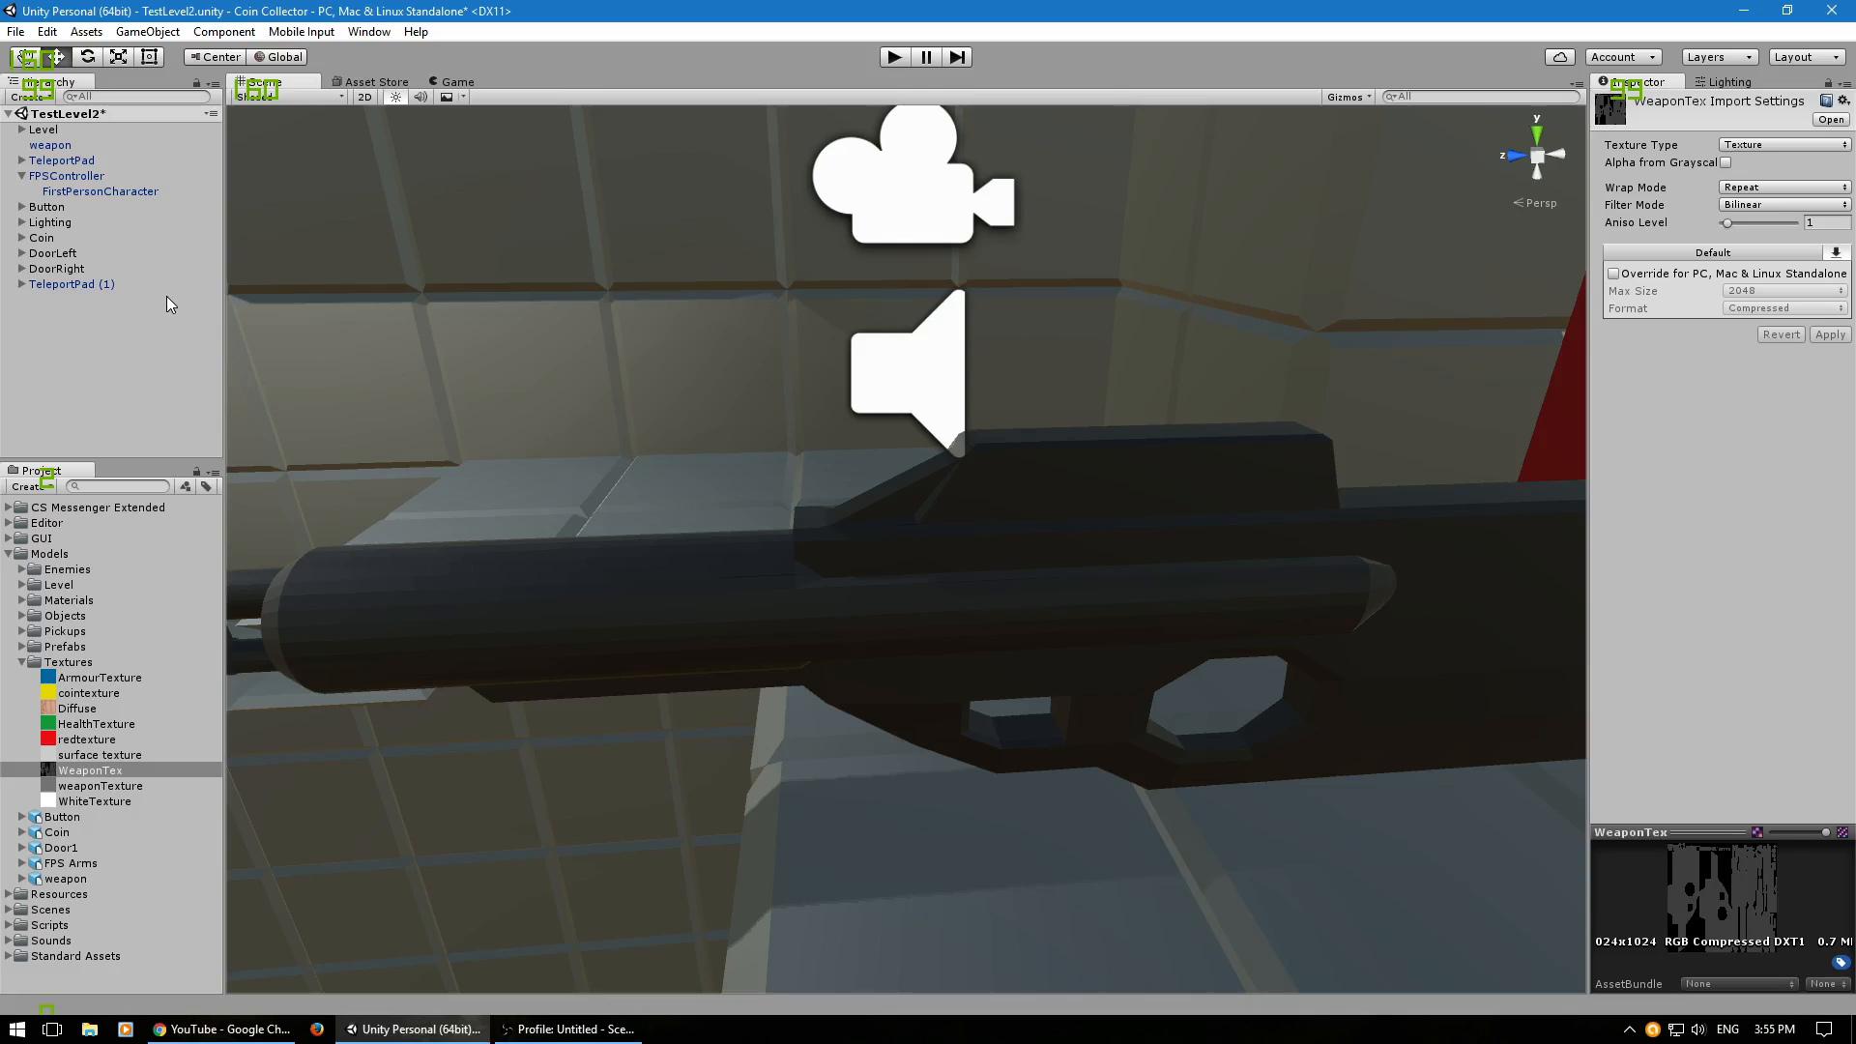
mouse_move(527, 408)
left_mouse_down("alt")
mouse_move(629, 423)
mouse_move(547, 403)
left_mouse_up("alt")
scroll(551, 414, "down", 4, "alt")
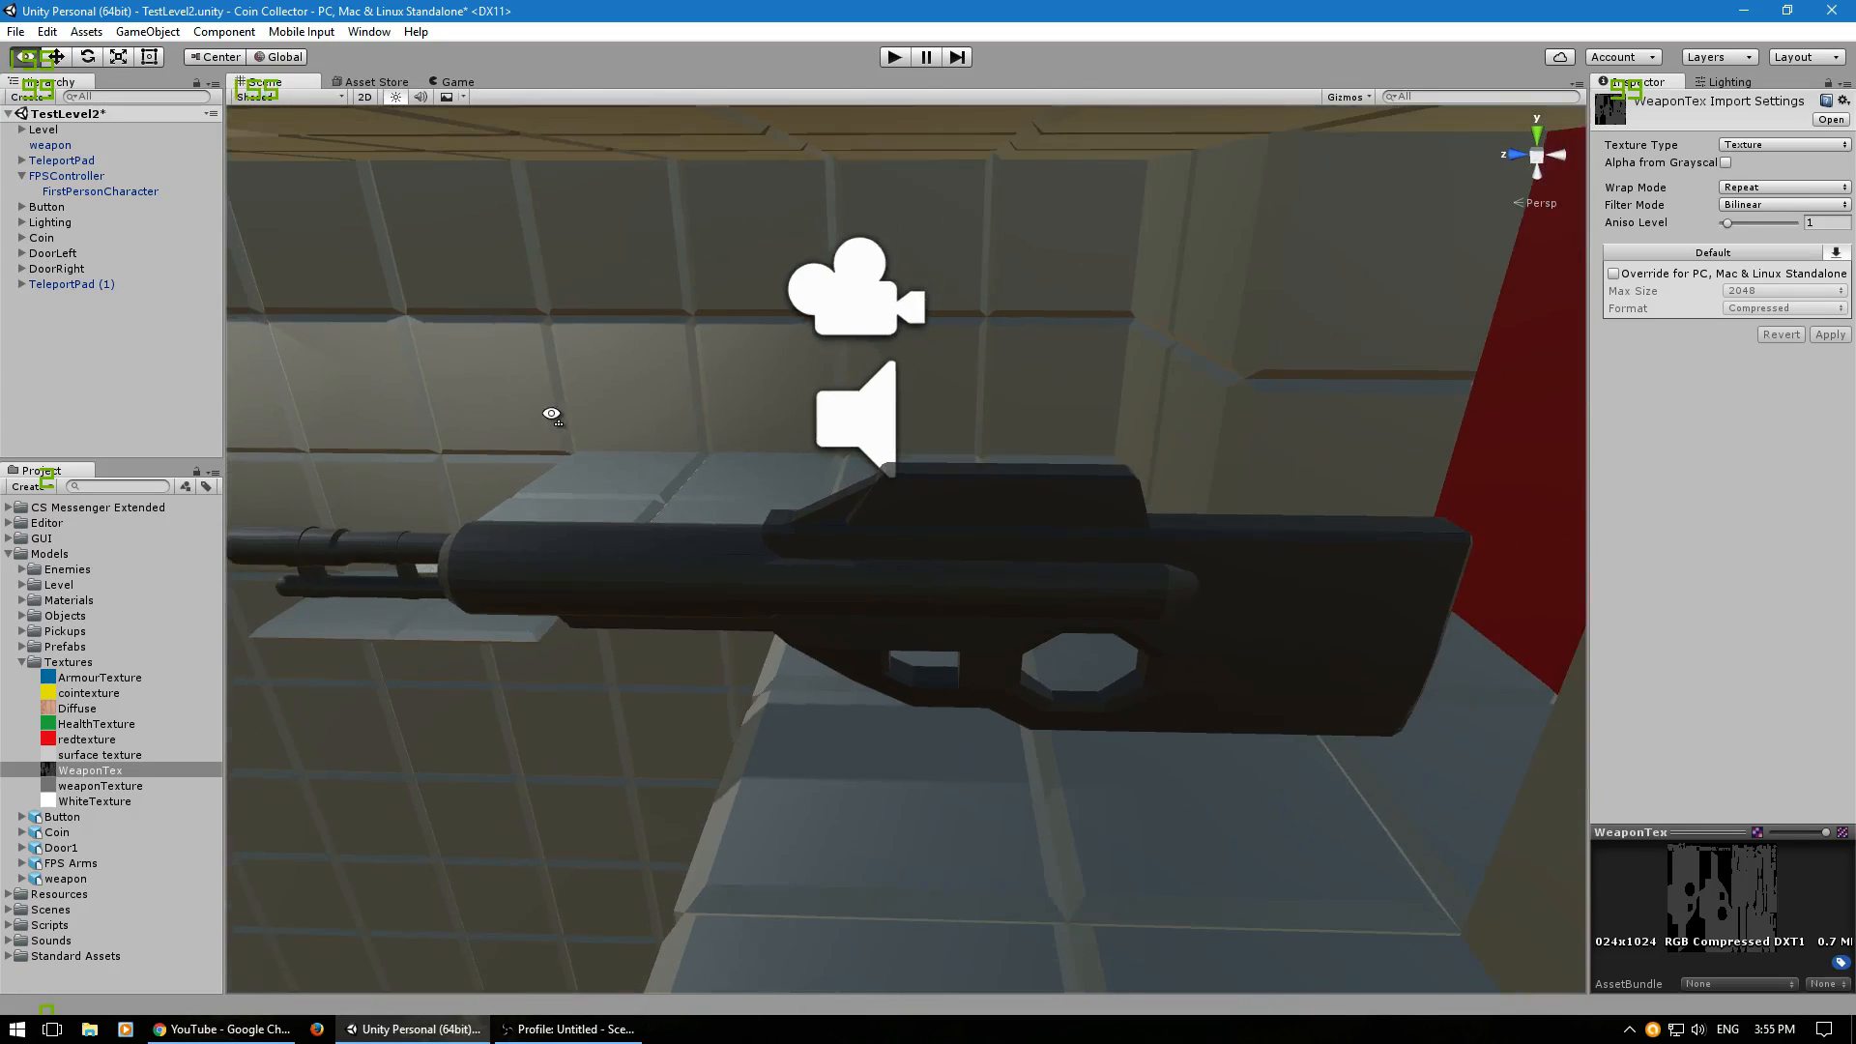
Scale the weapon down uniformly to about 9.73 and rotate it to 180 degrees on Z so it points at the red door.
left_click(720, 575)
left_click(119, 58)
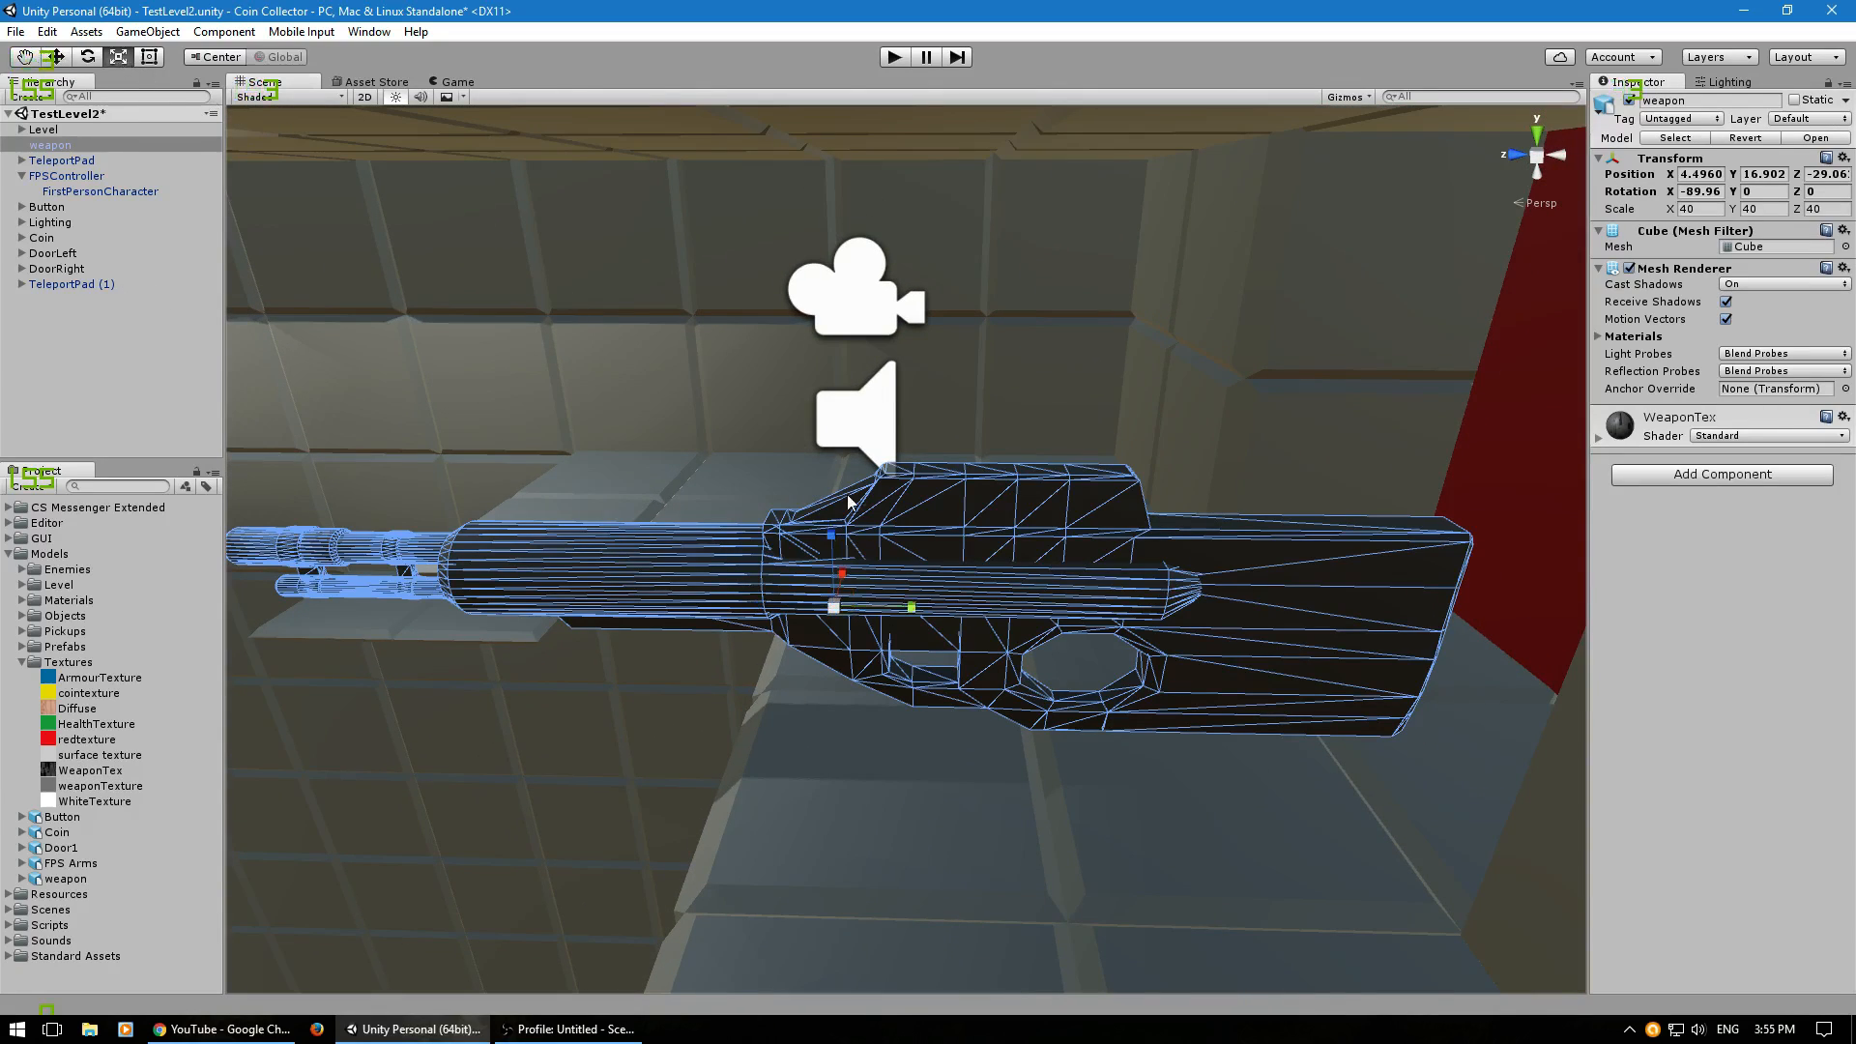
left_click_drag(829, 613, 845, 680)
scroll(845, 680, "up", 3)
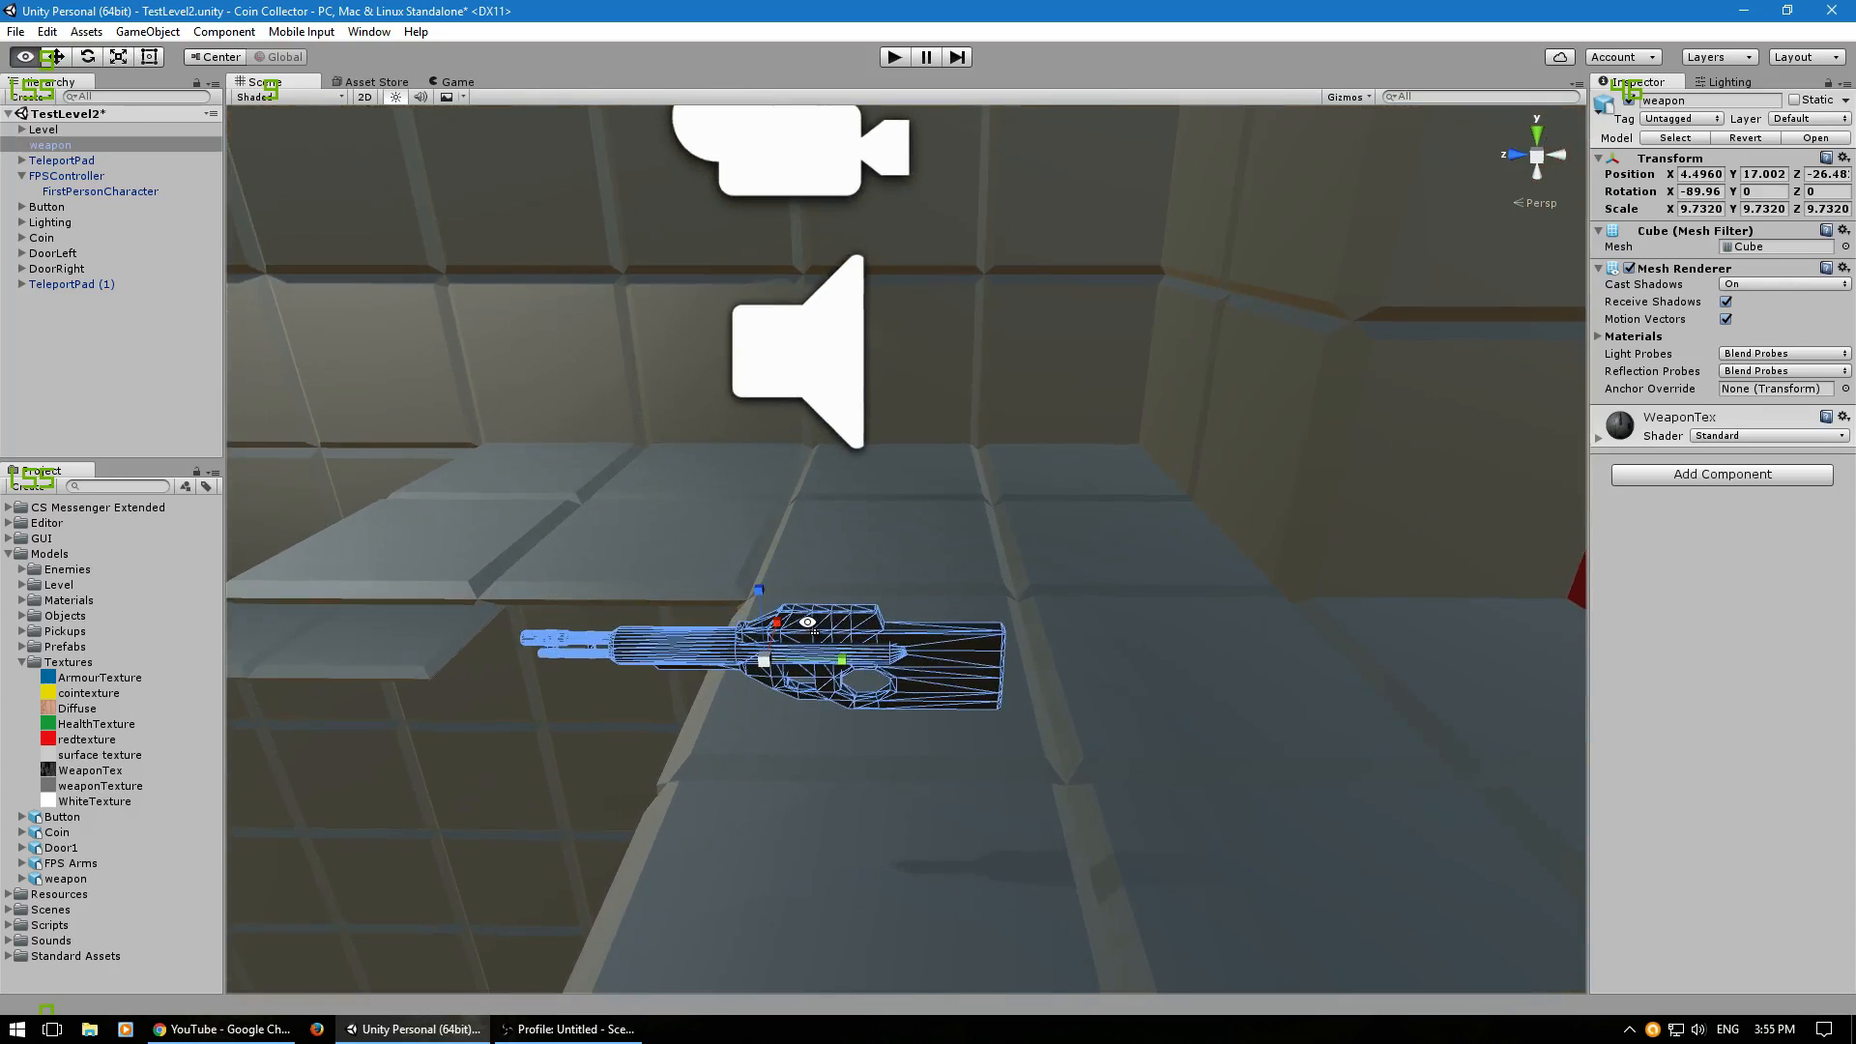
left_click(87, 57)
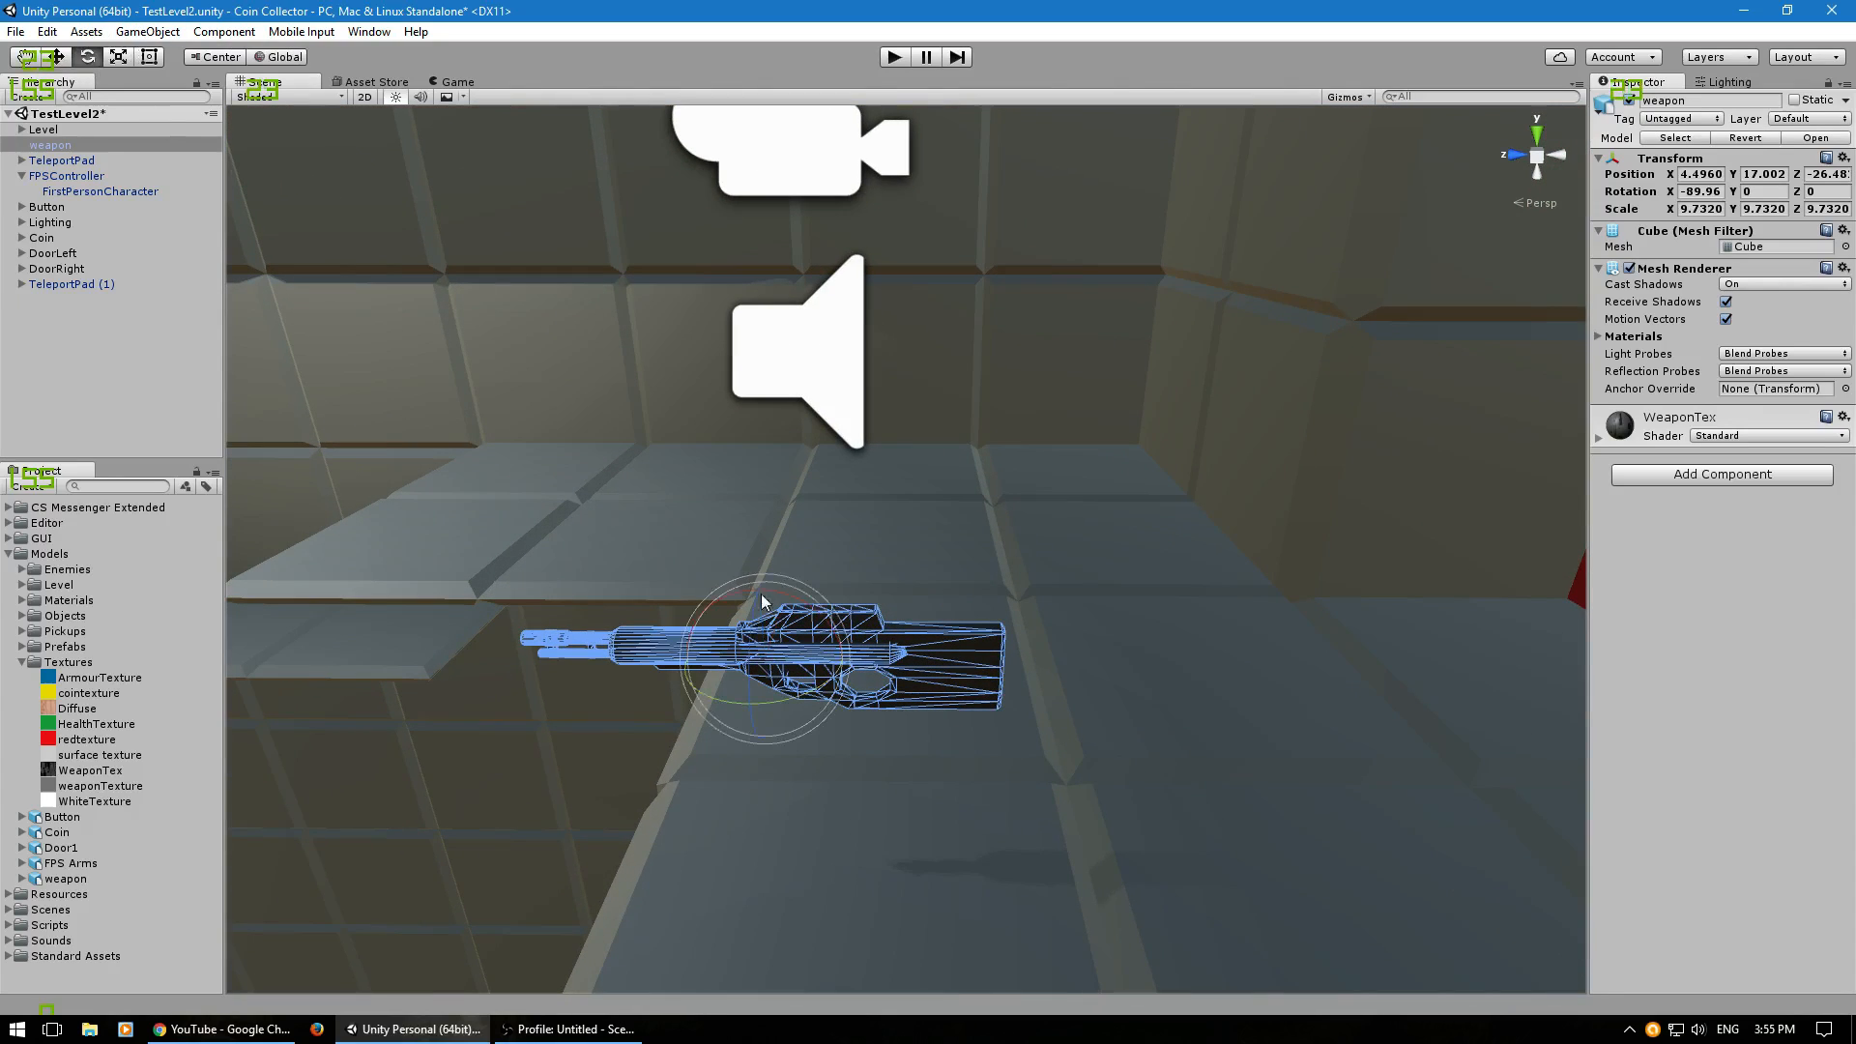
left_click_drag(818, 700, 1100, 712)
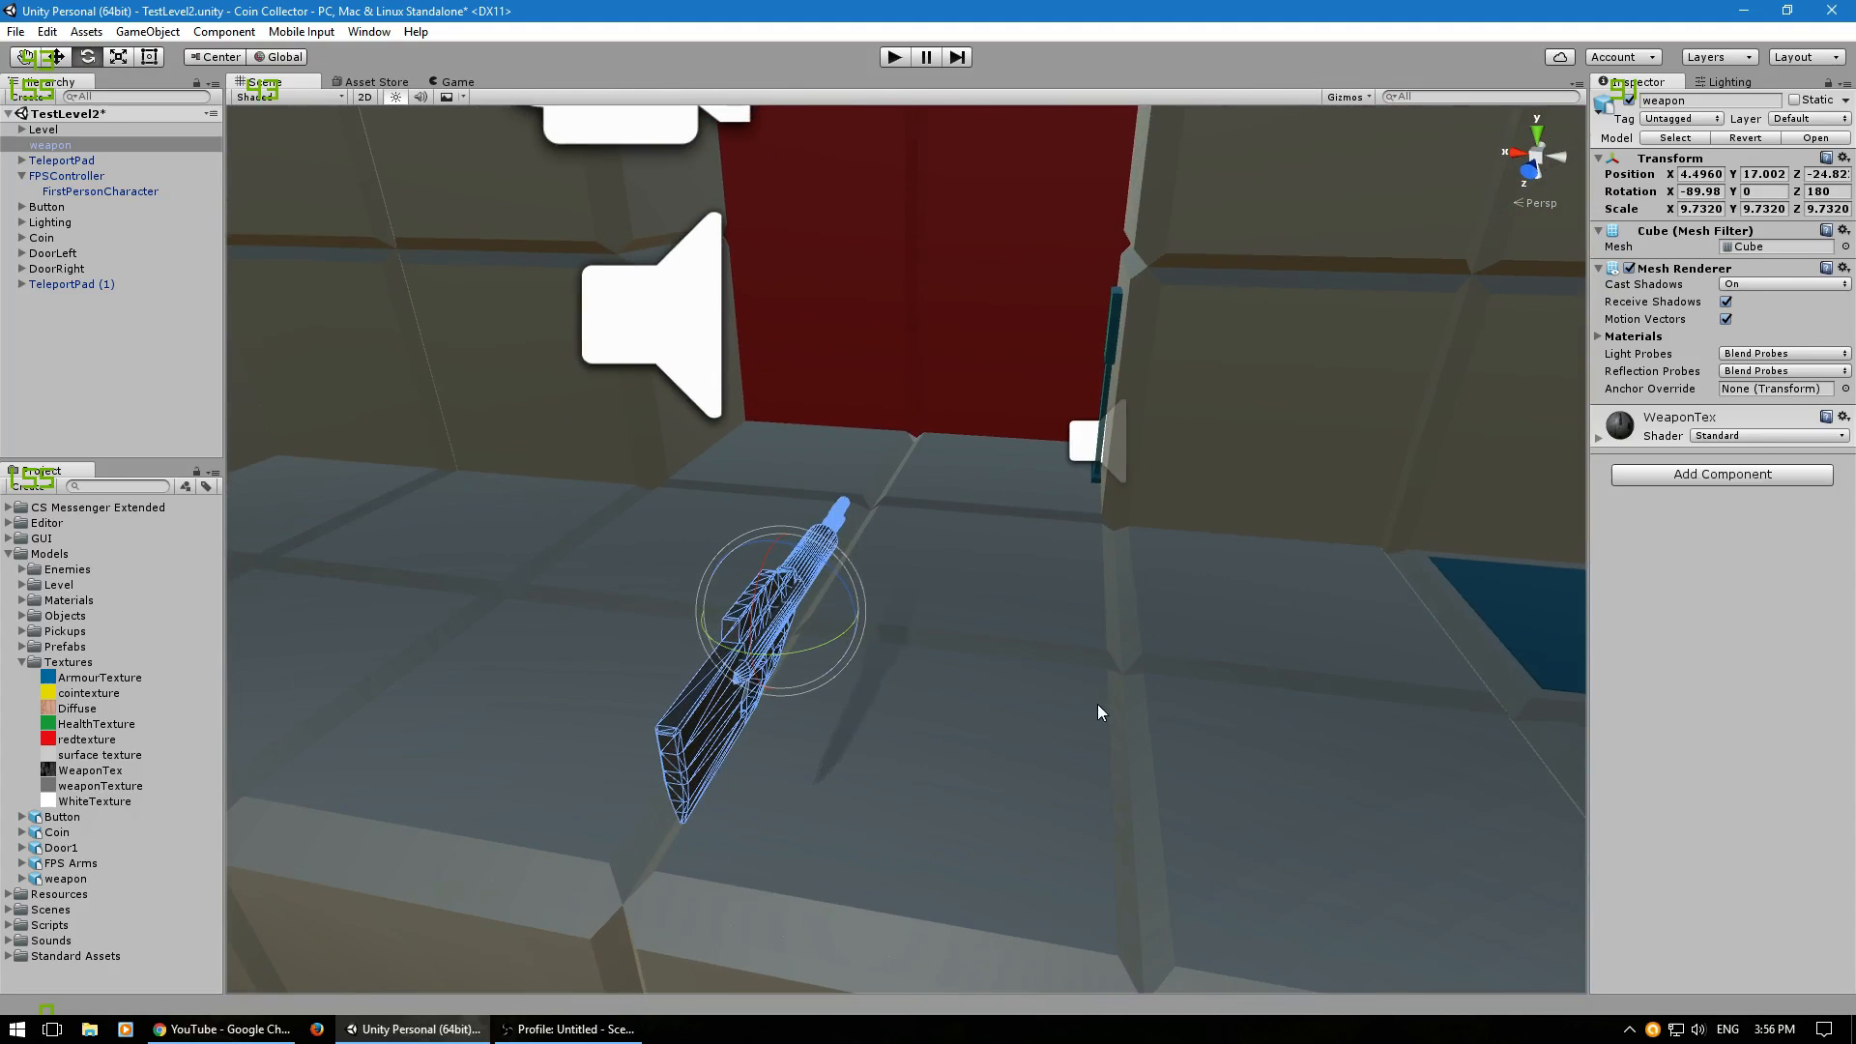
Raise the weapon to a height of about 18.55 and shift it sideways in front of the player camera.
left_click(56, 57)
left_click_drag(802, 599, 874, 200)
right_click_drag(902, 221, 1008, 434)
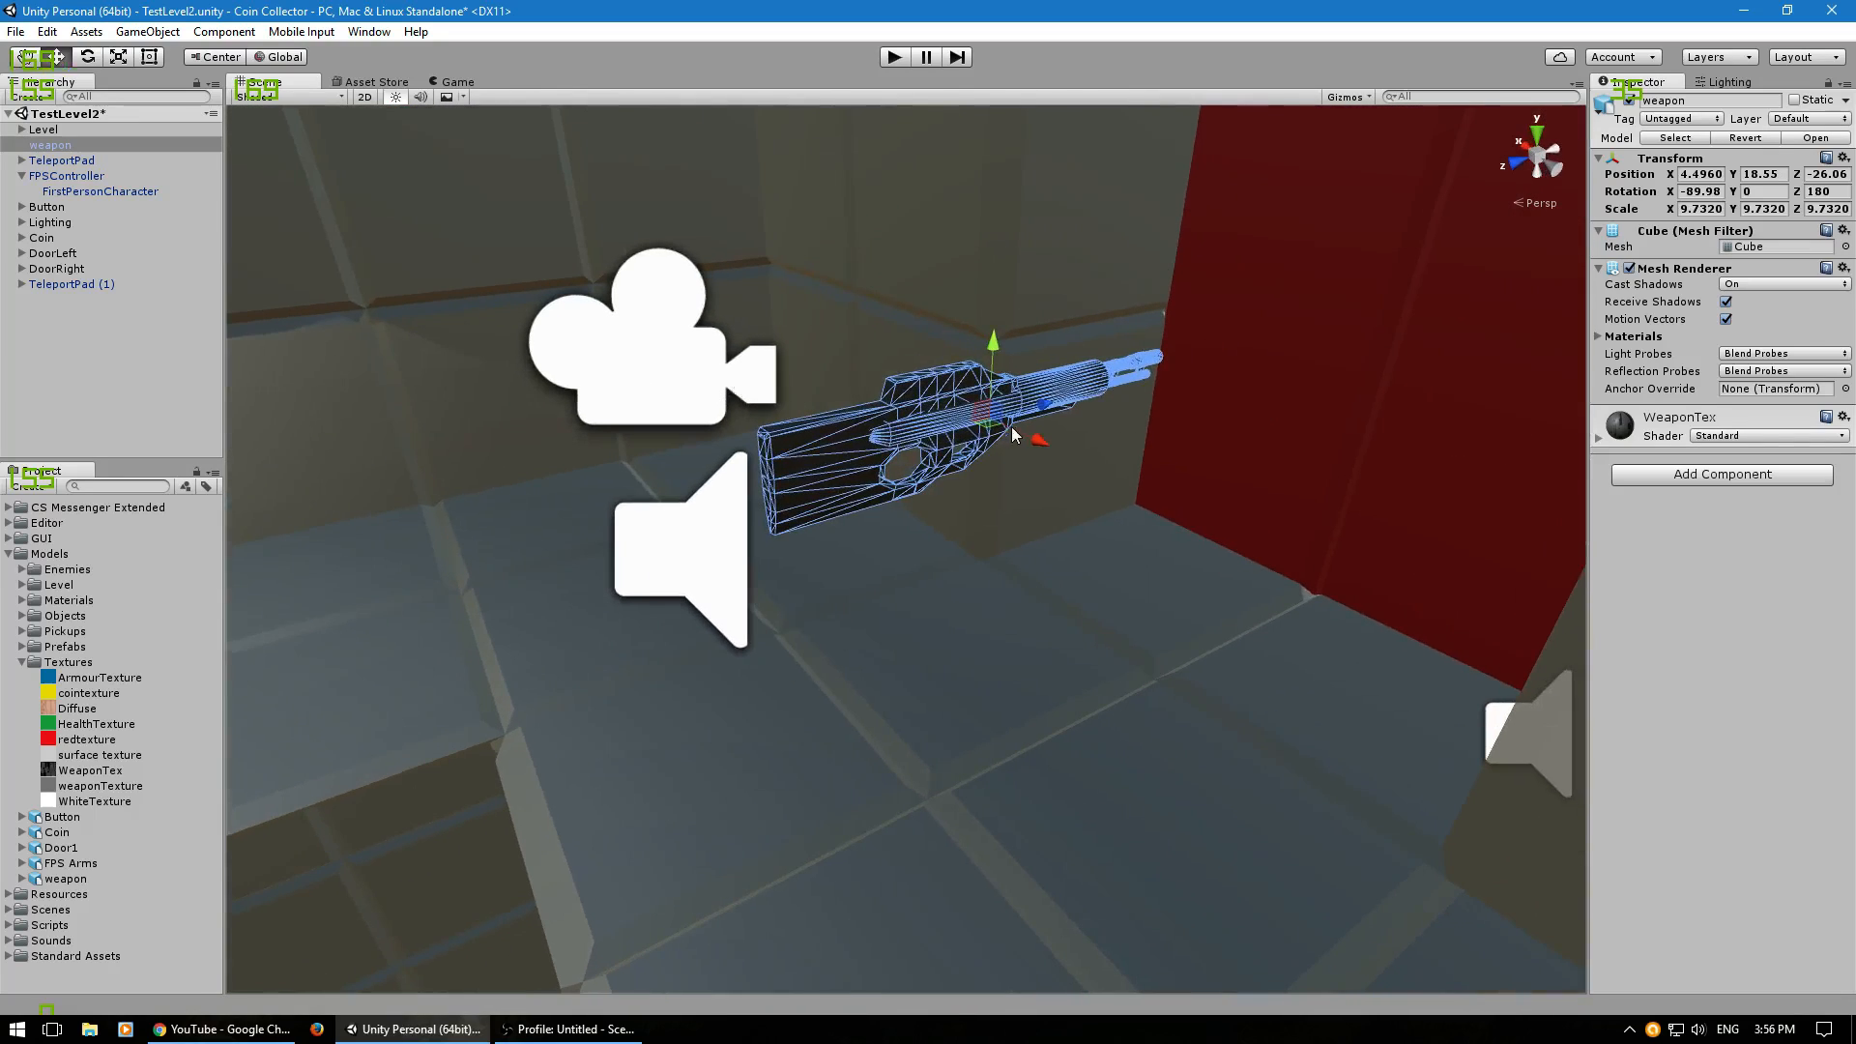
left_click_drag(1040, 433, 1010, 425)
Make the weapon a child of FirstPersonCharacter and play-test how it sits in the first-person view.
left_click_drag(48, 145, 84, 192)
left_click(83, 172)
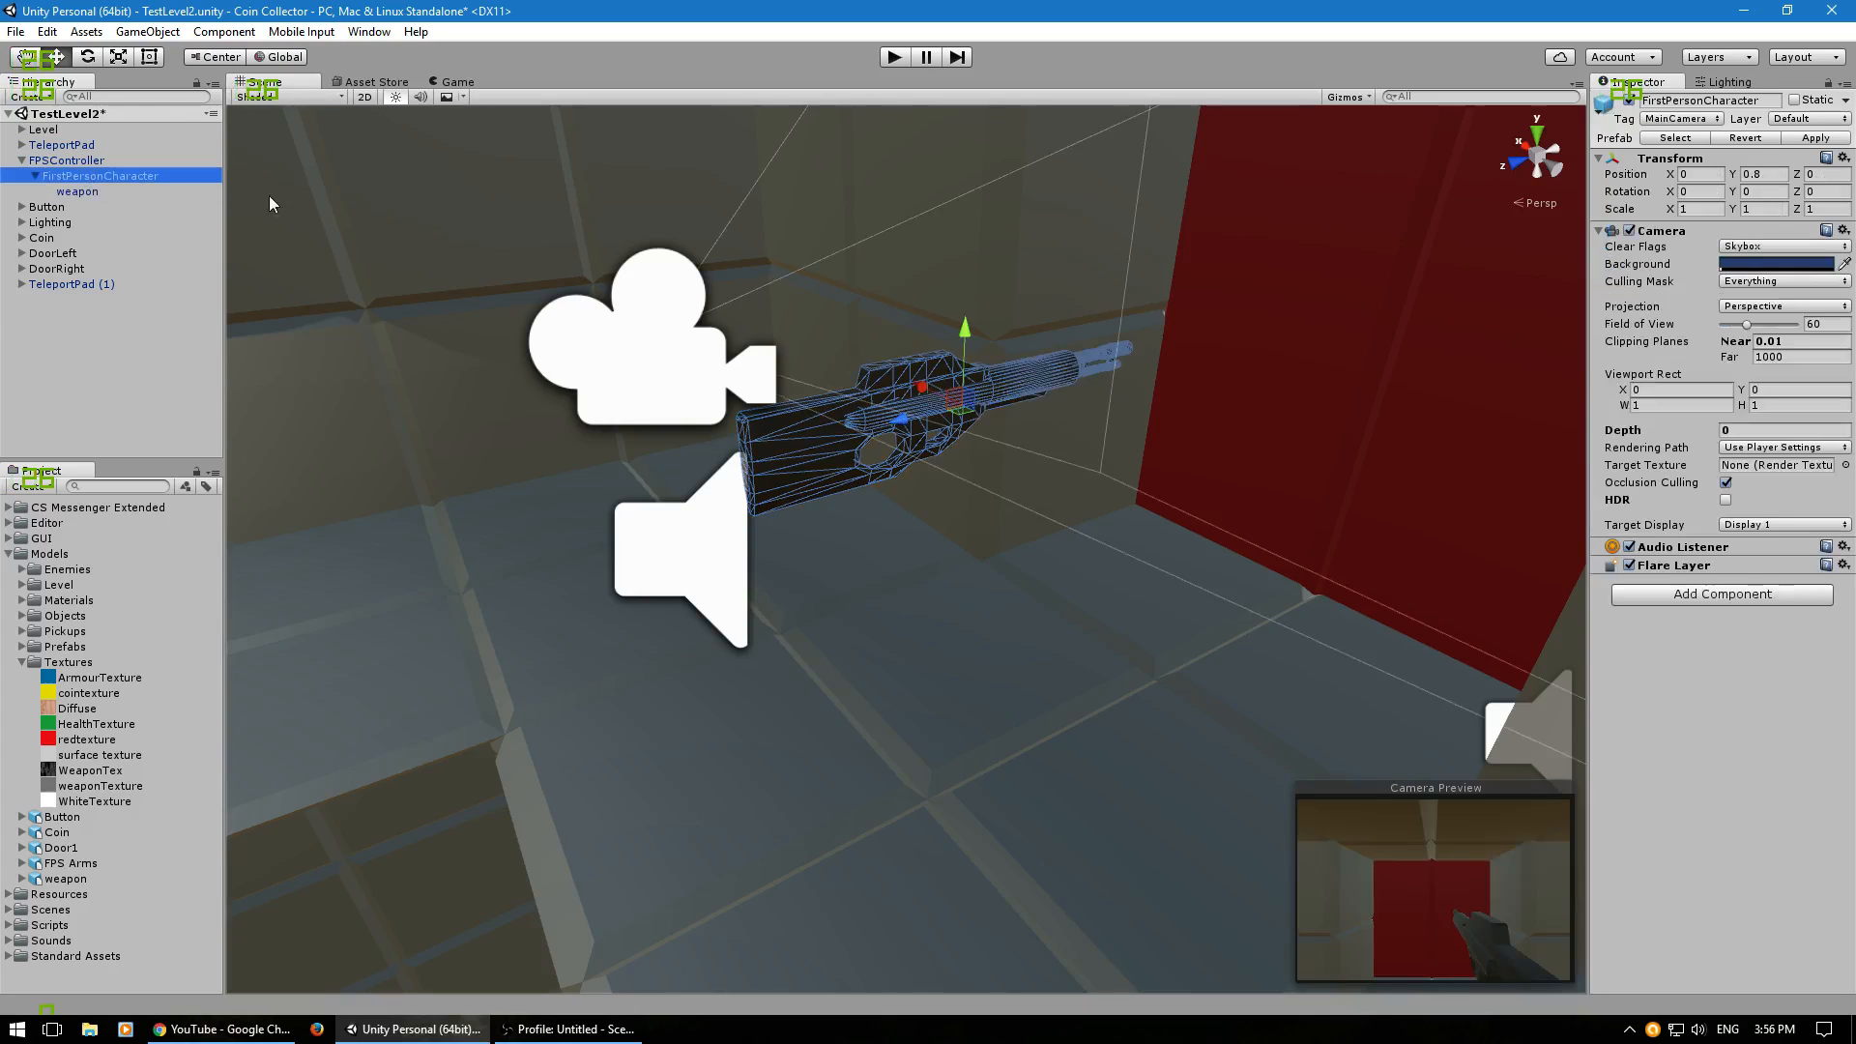
left_click(175, 187)
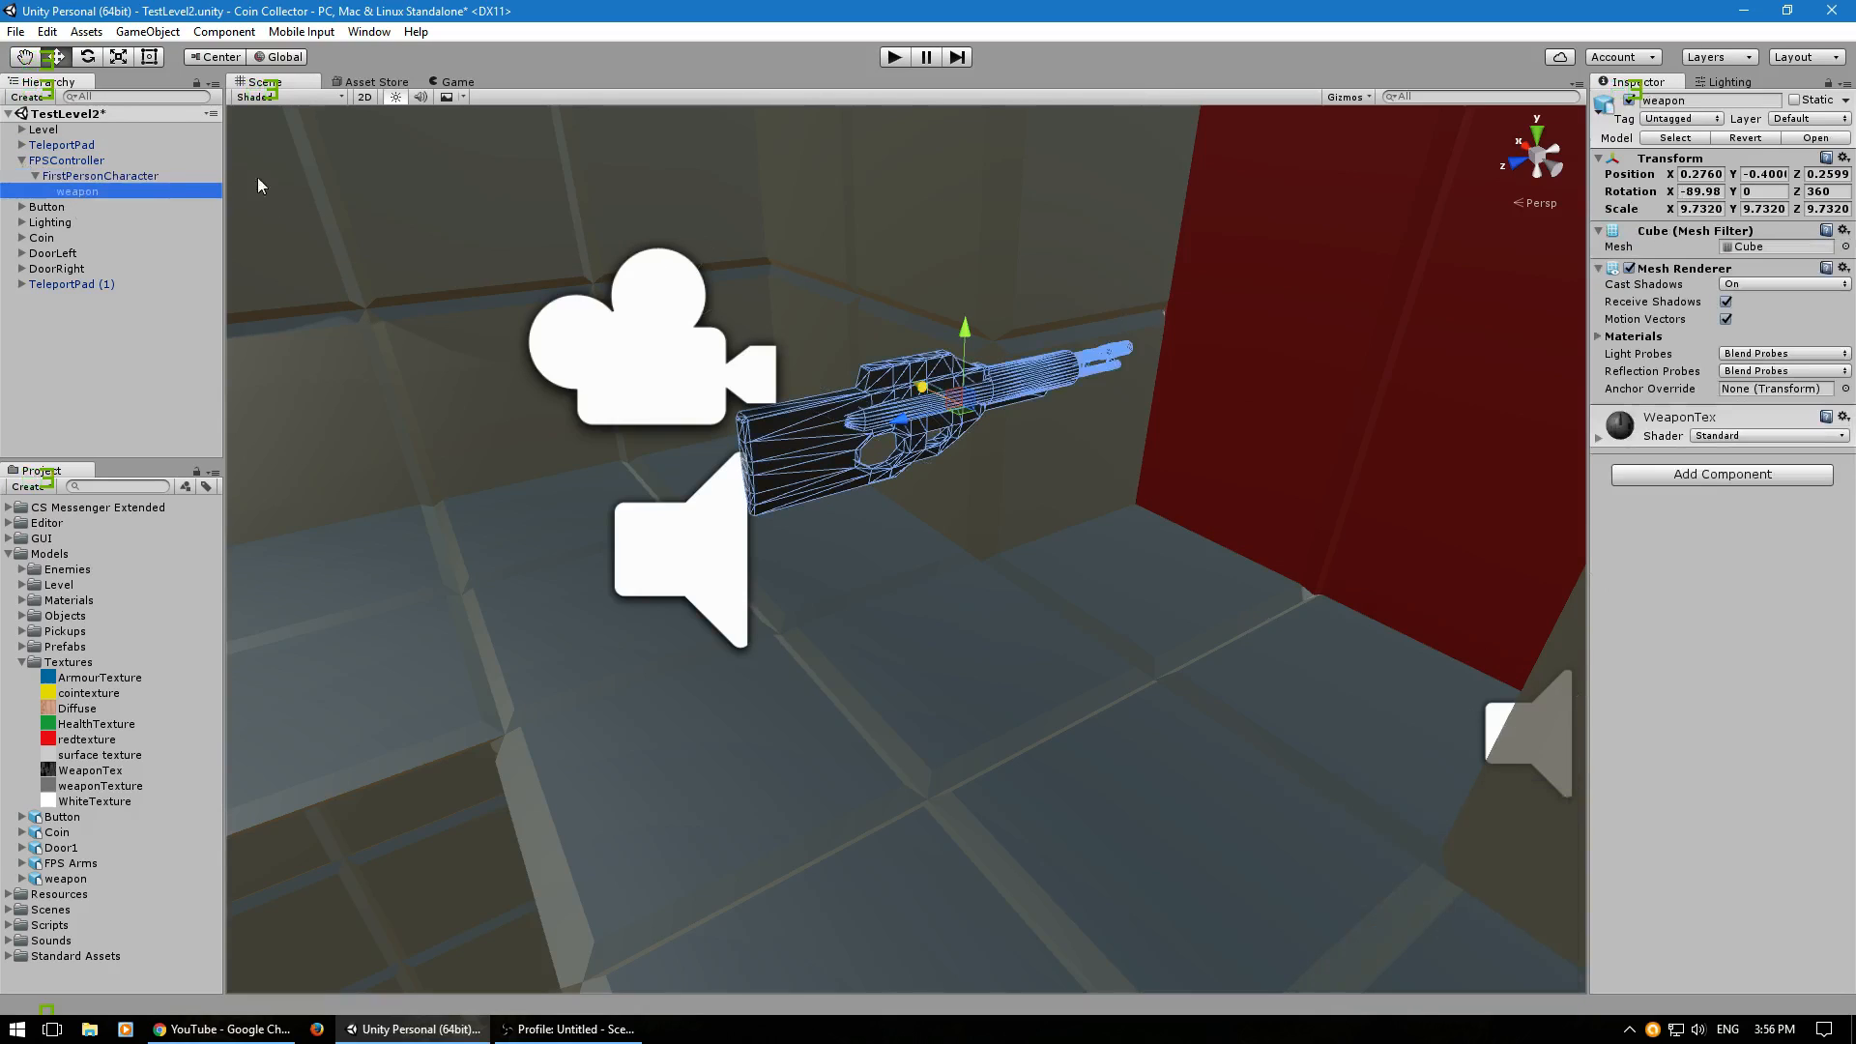
left_click(895, 57)
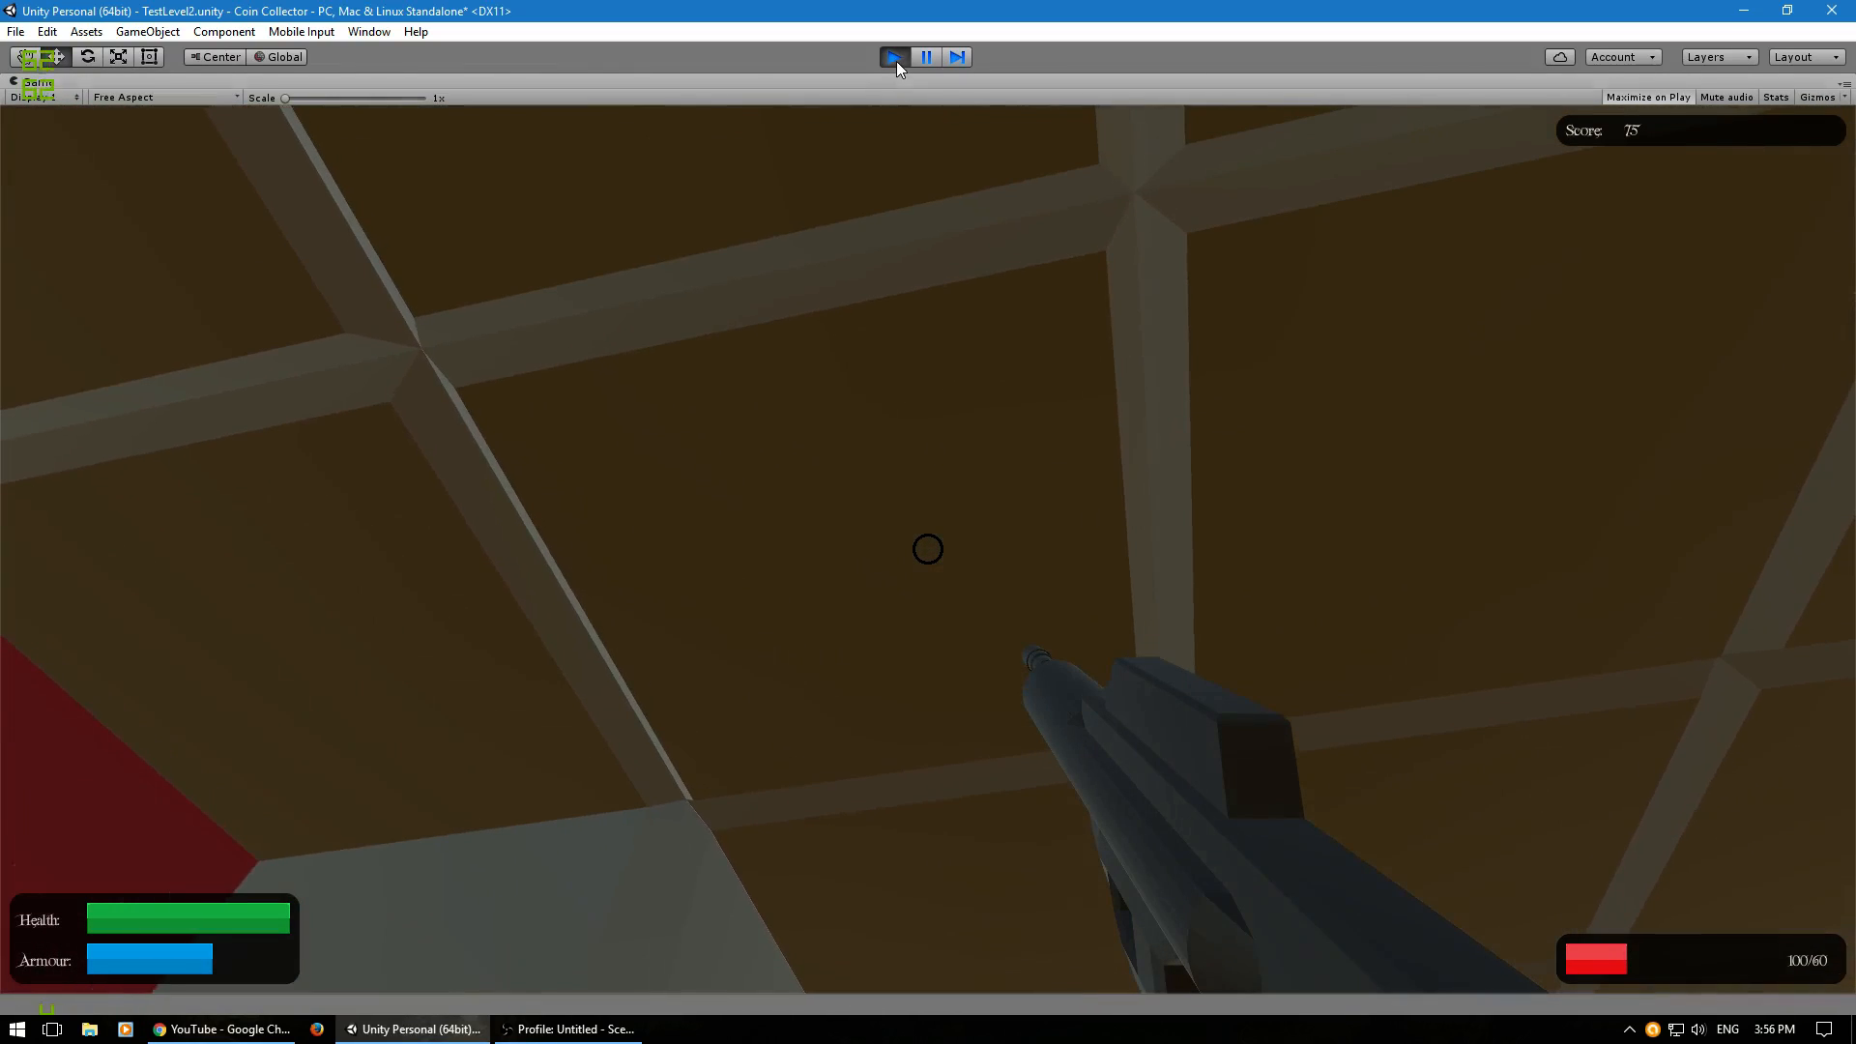
left_click(895, 57)
Reposition the weapon to about X 0.525, Y -0.384 relative to FirstPersonCharacter, play-testing after each move.
left_click_drag(922, 388, 1008, 323)
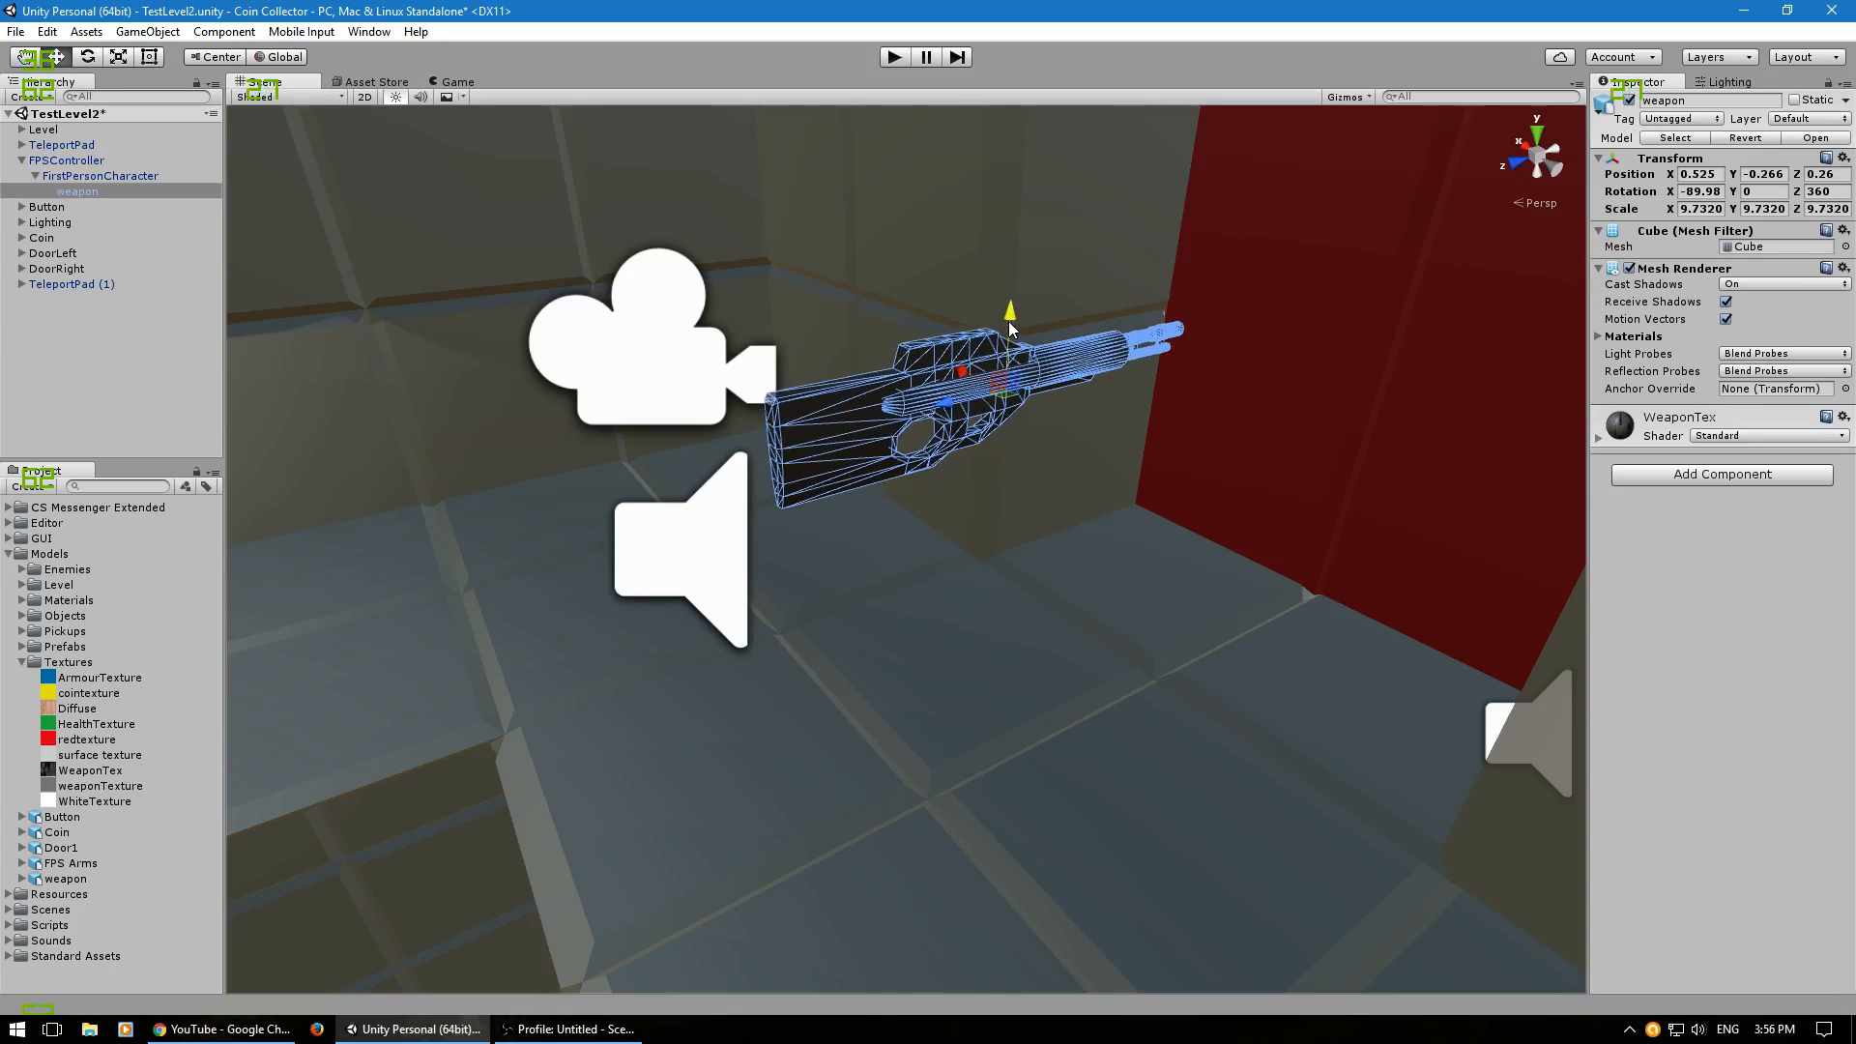
left_click(901, 61)
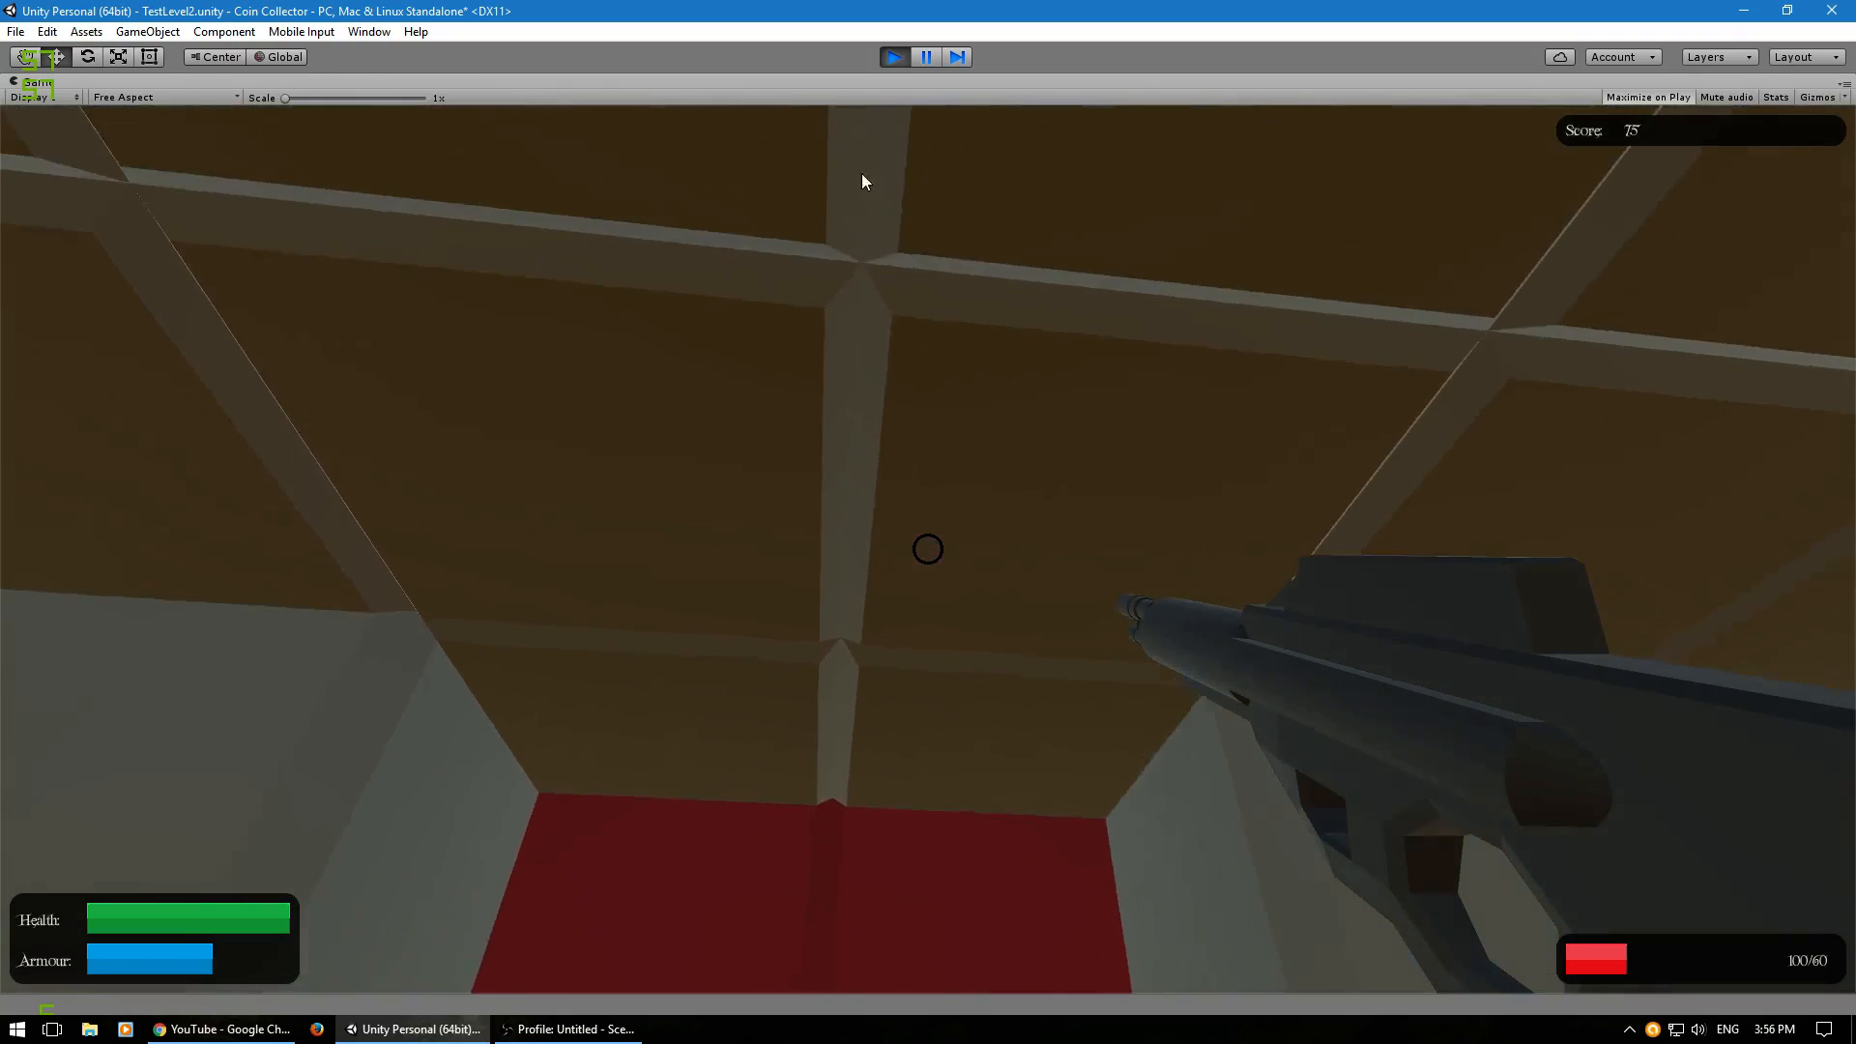
left_click(887, 60)
left_click_drag(996, 329, 1001, 353)
left_click(894, 57)
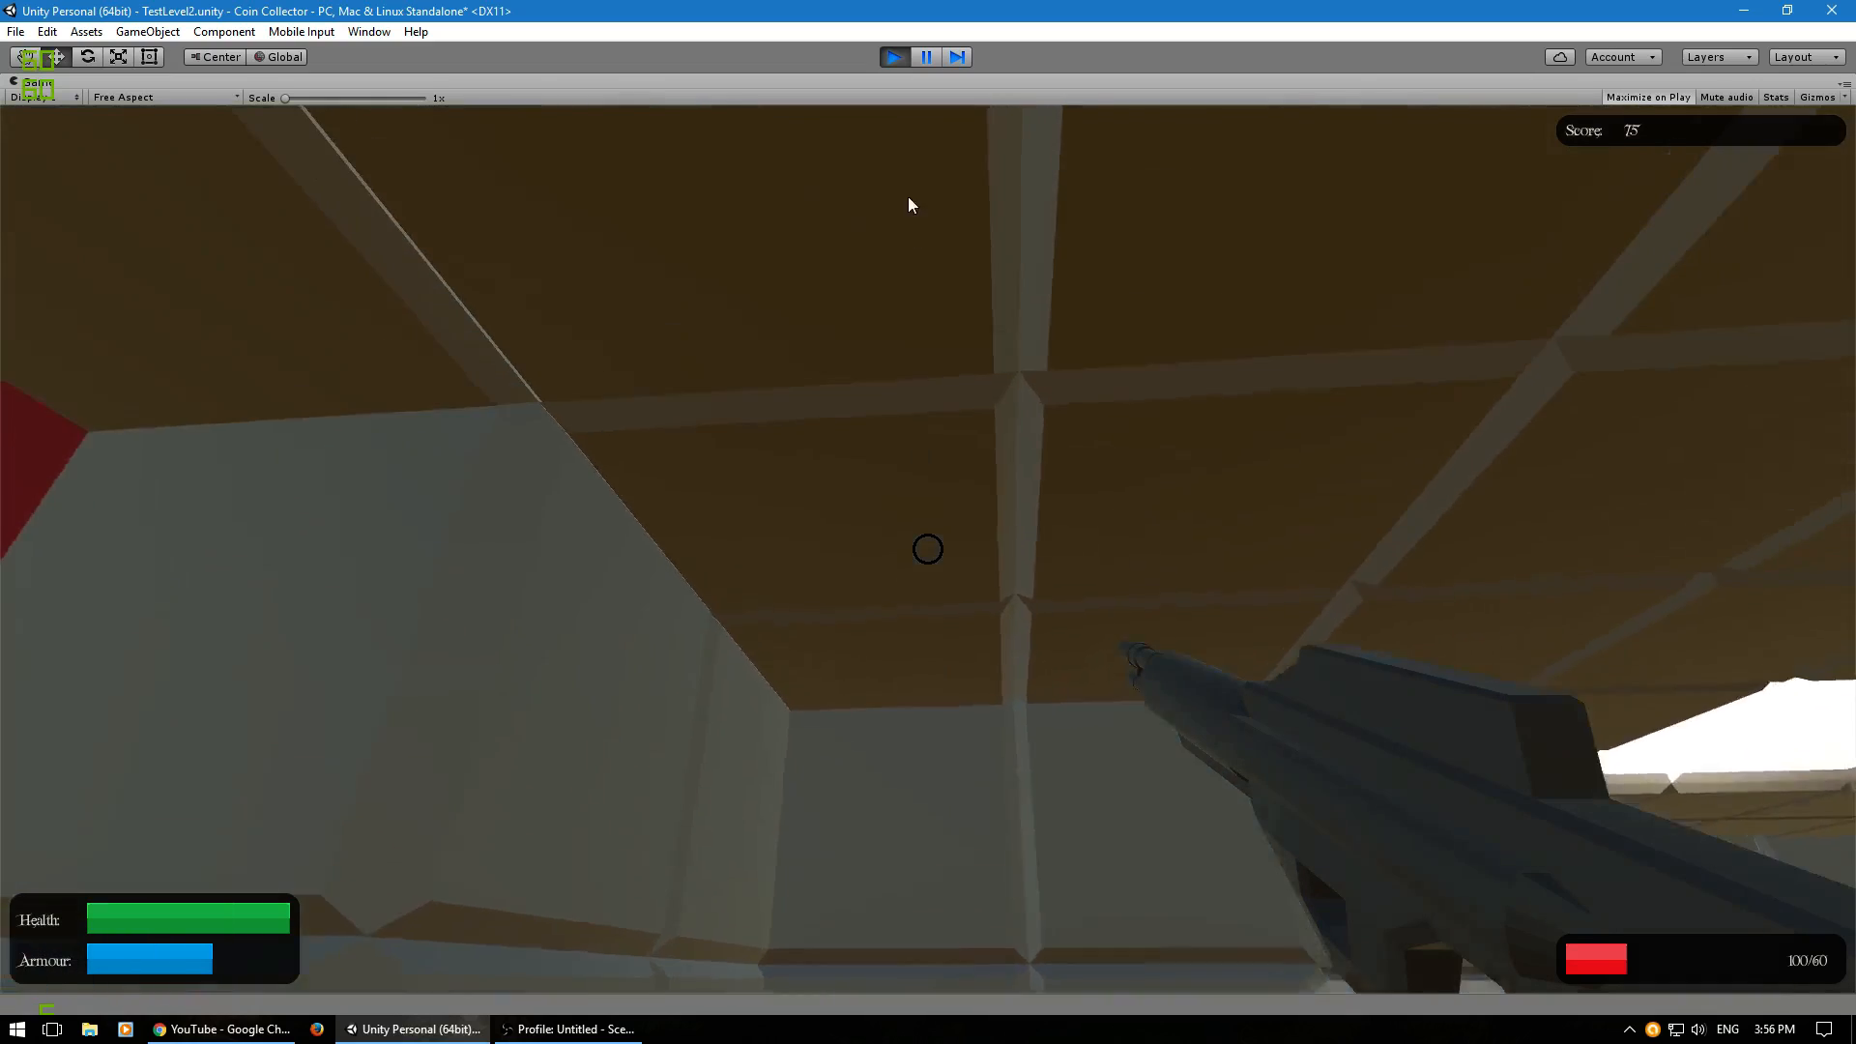
left_click(895, 58)
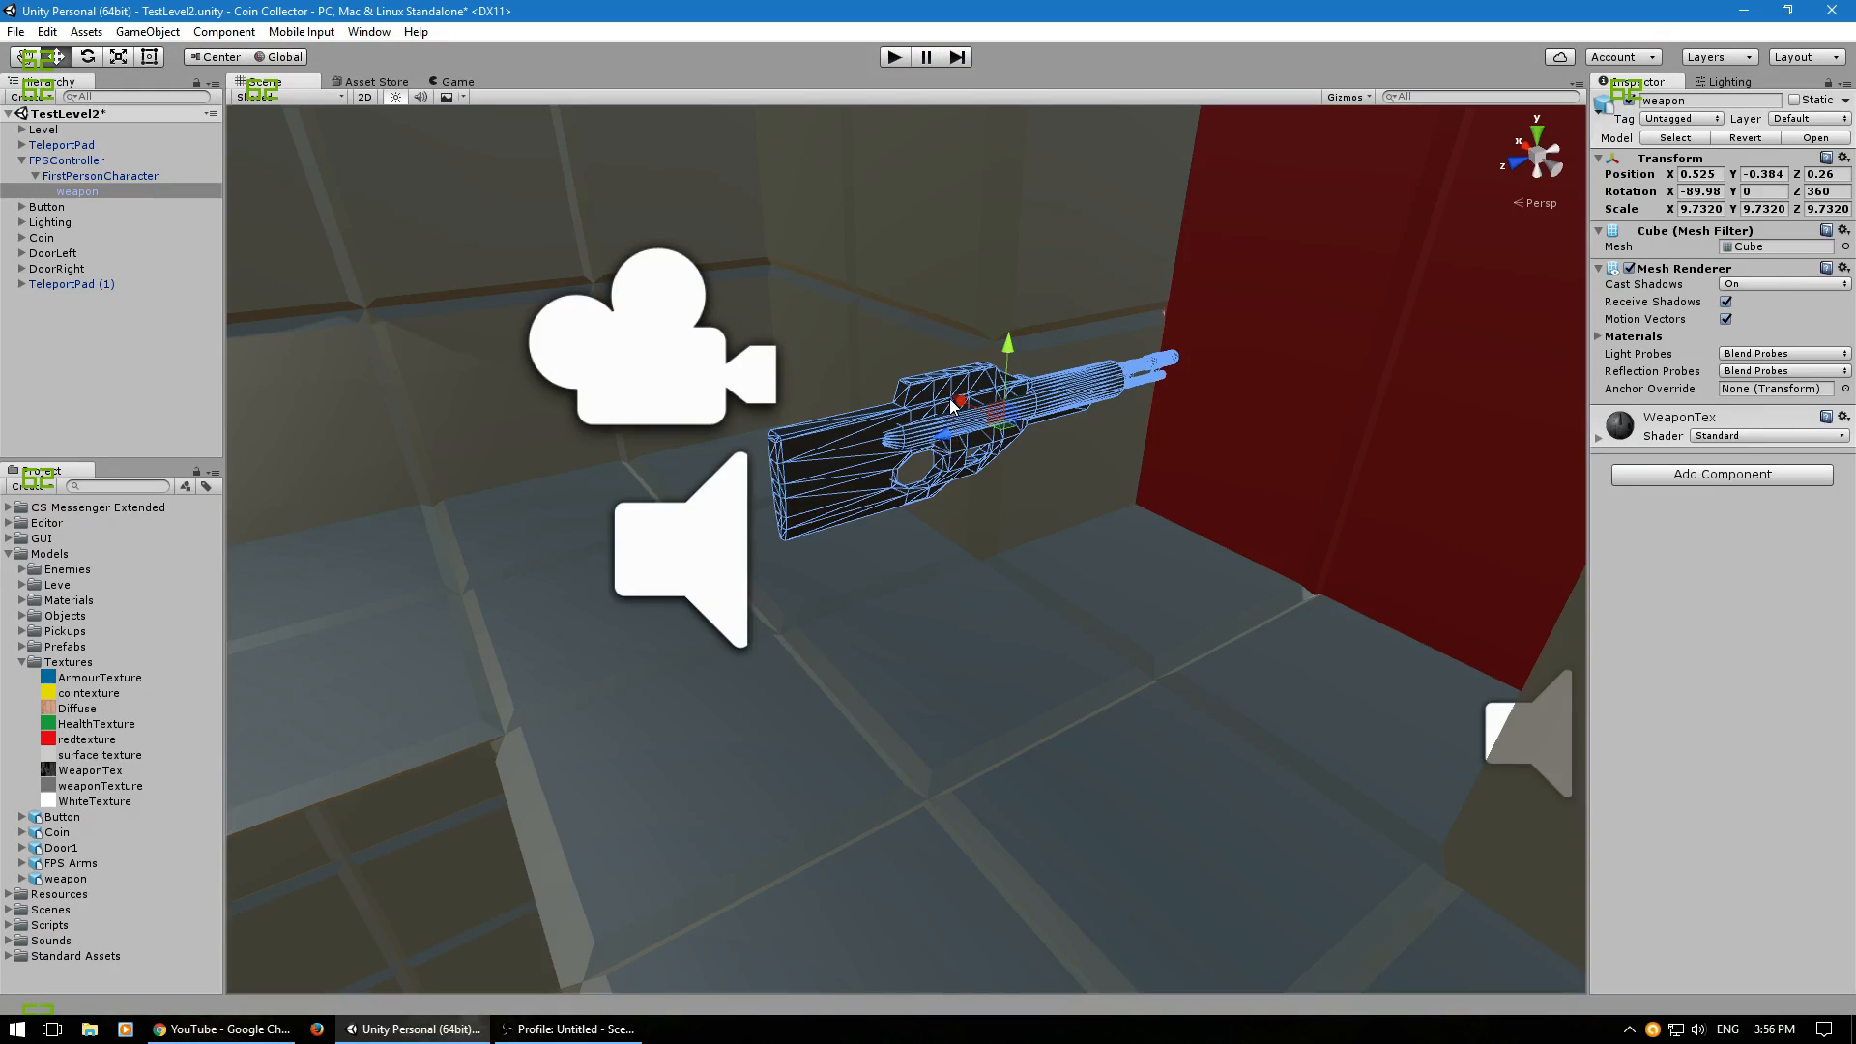
Fine-tune the weapon's position to about X 0.539, Y -0.429, play-testing the first-person view after each adjustment.
left_click_drag(951, 399, 937, 392)
left_click_drag(990, 334, 992, 372)
left_click(897, 60)
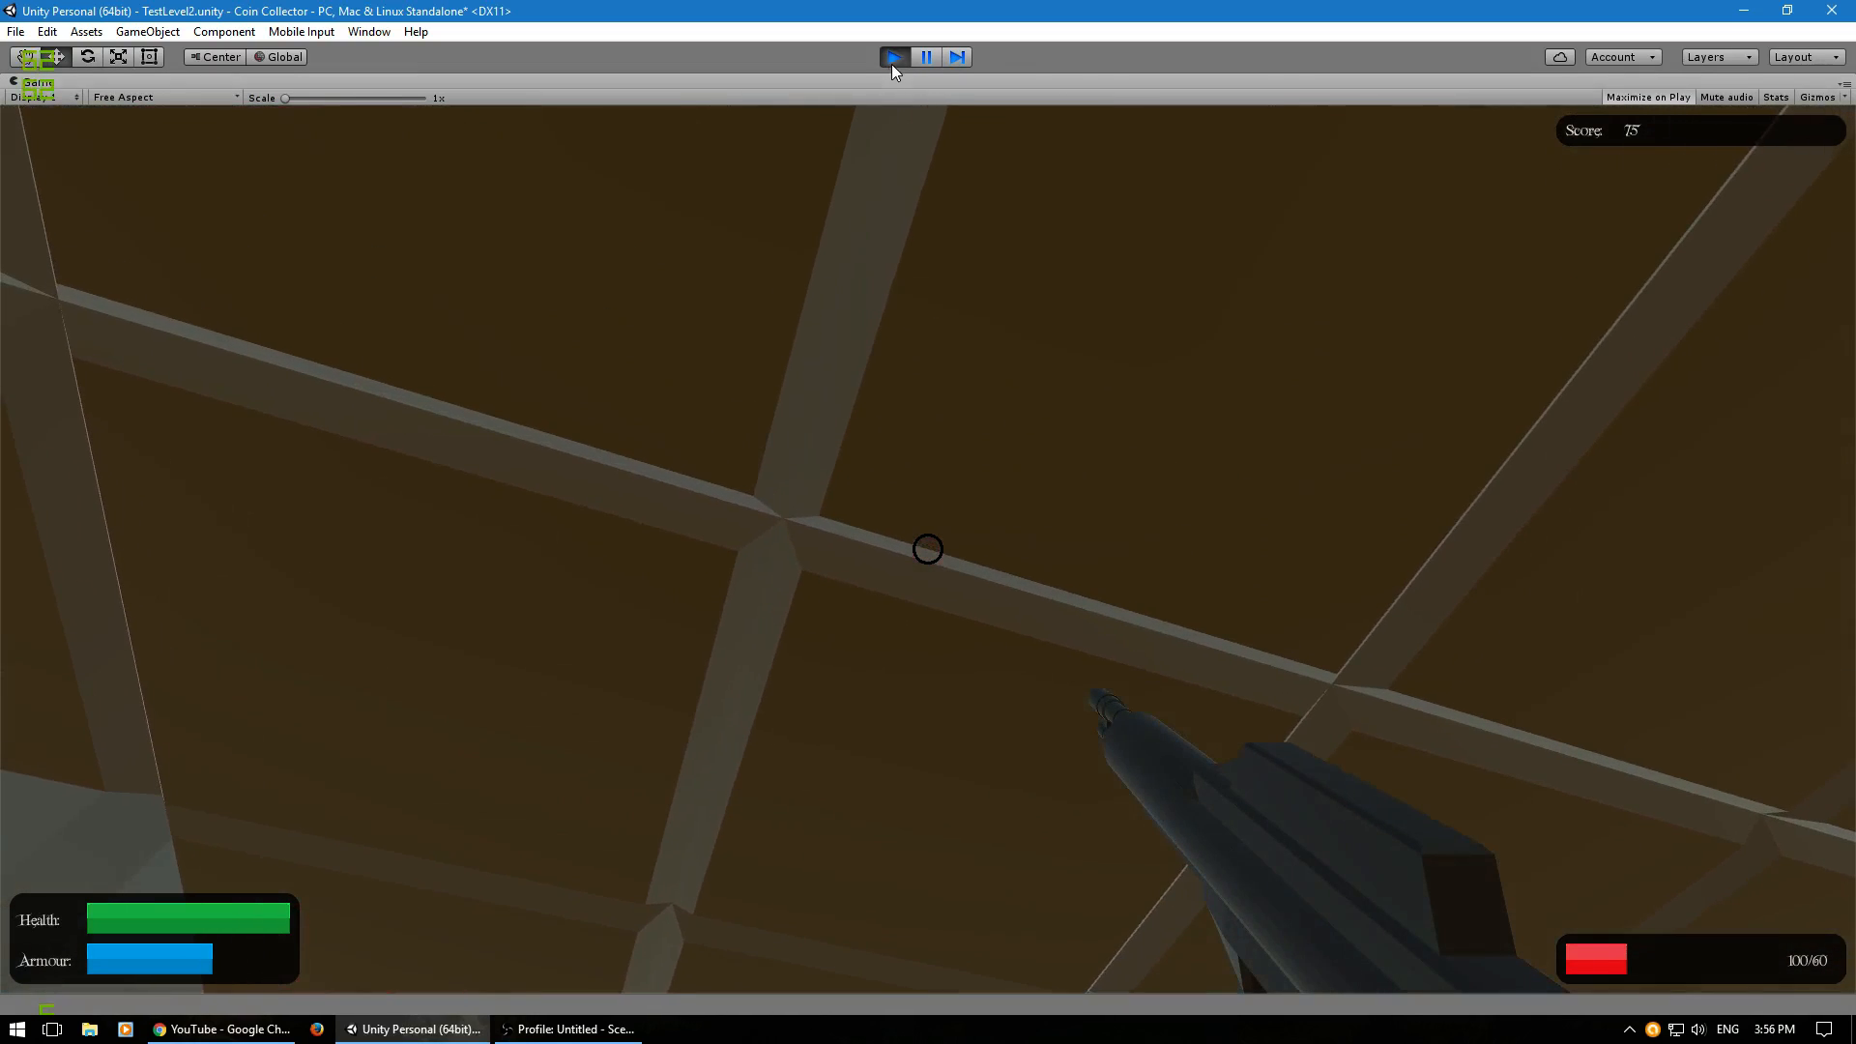
left_click(893, 58)
left_click_drag(947, 424, 952, 427)
left_click(899, 58)
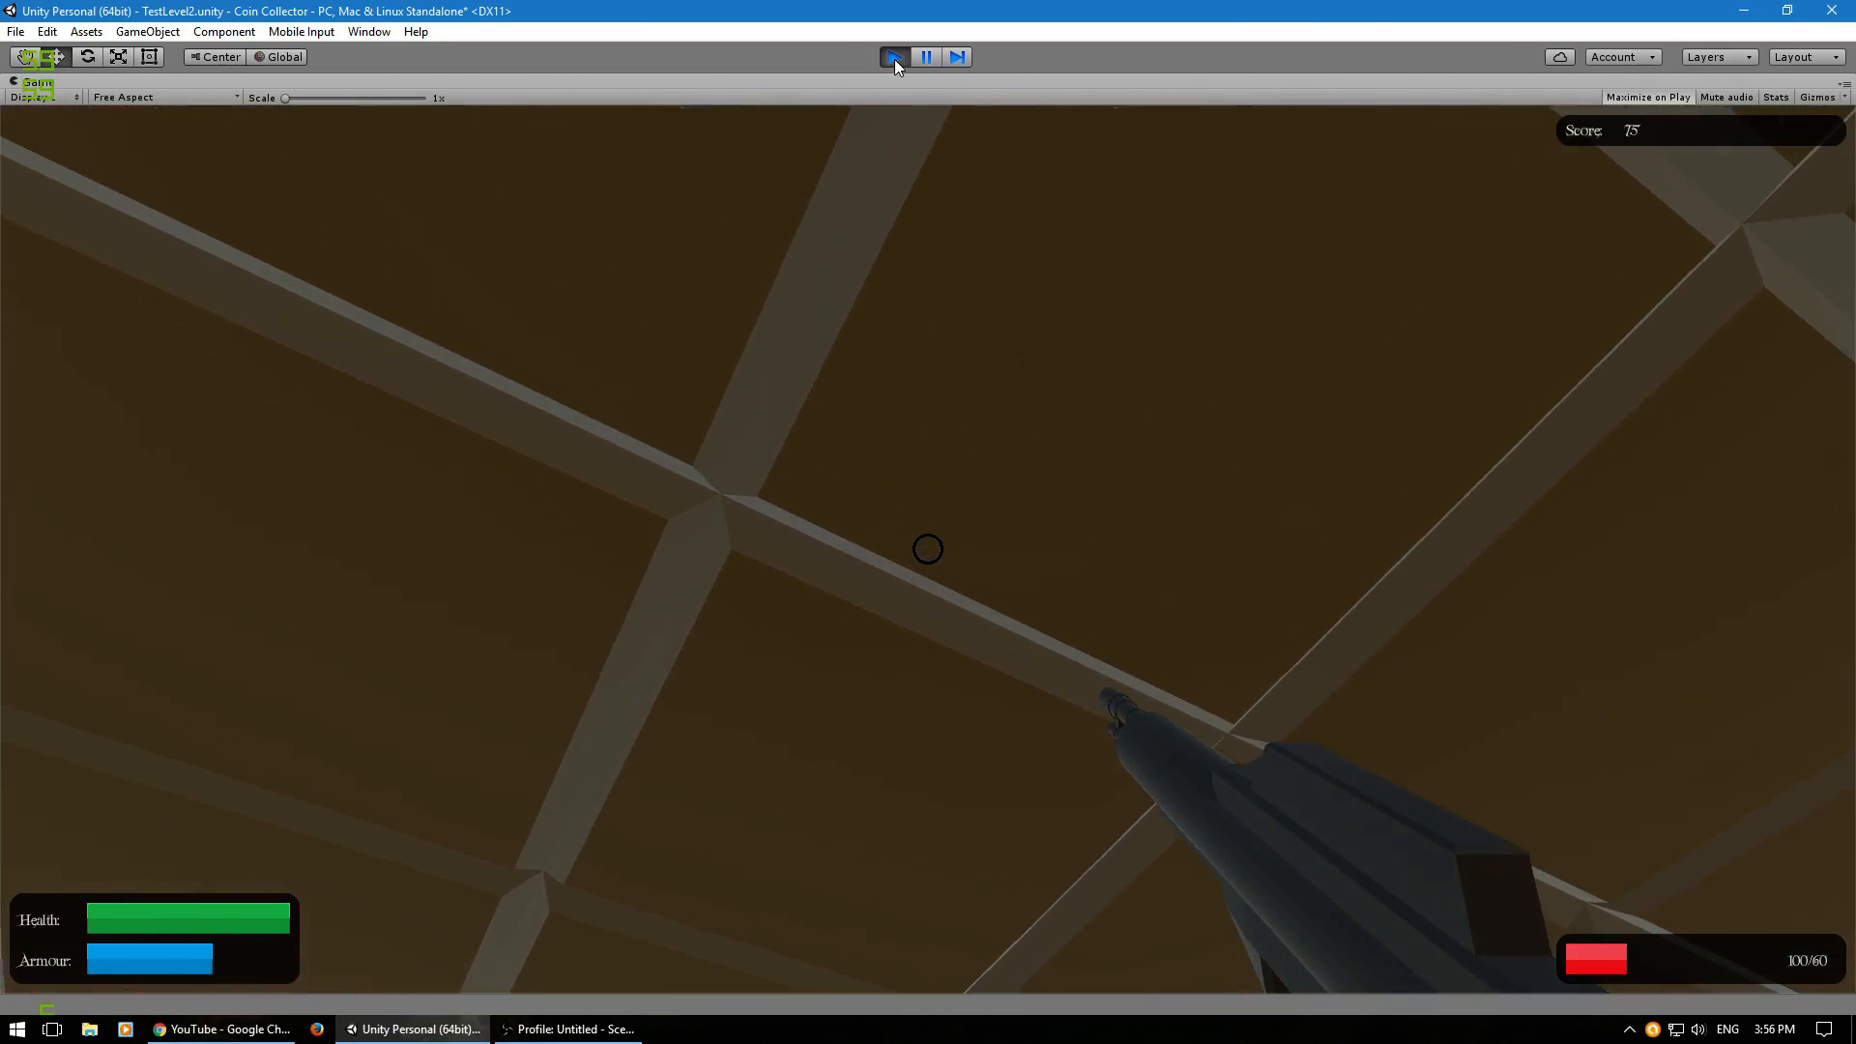
left_click(895, 57)
mouse_move(979, 392)
left_mouse_down()
mouse_move(994, 374)
mouse_move(959, 388)
left_mouse_up()
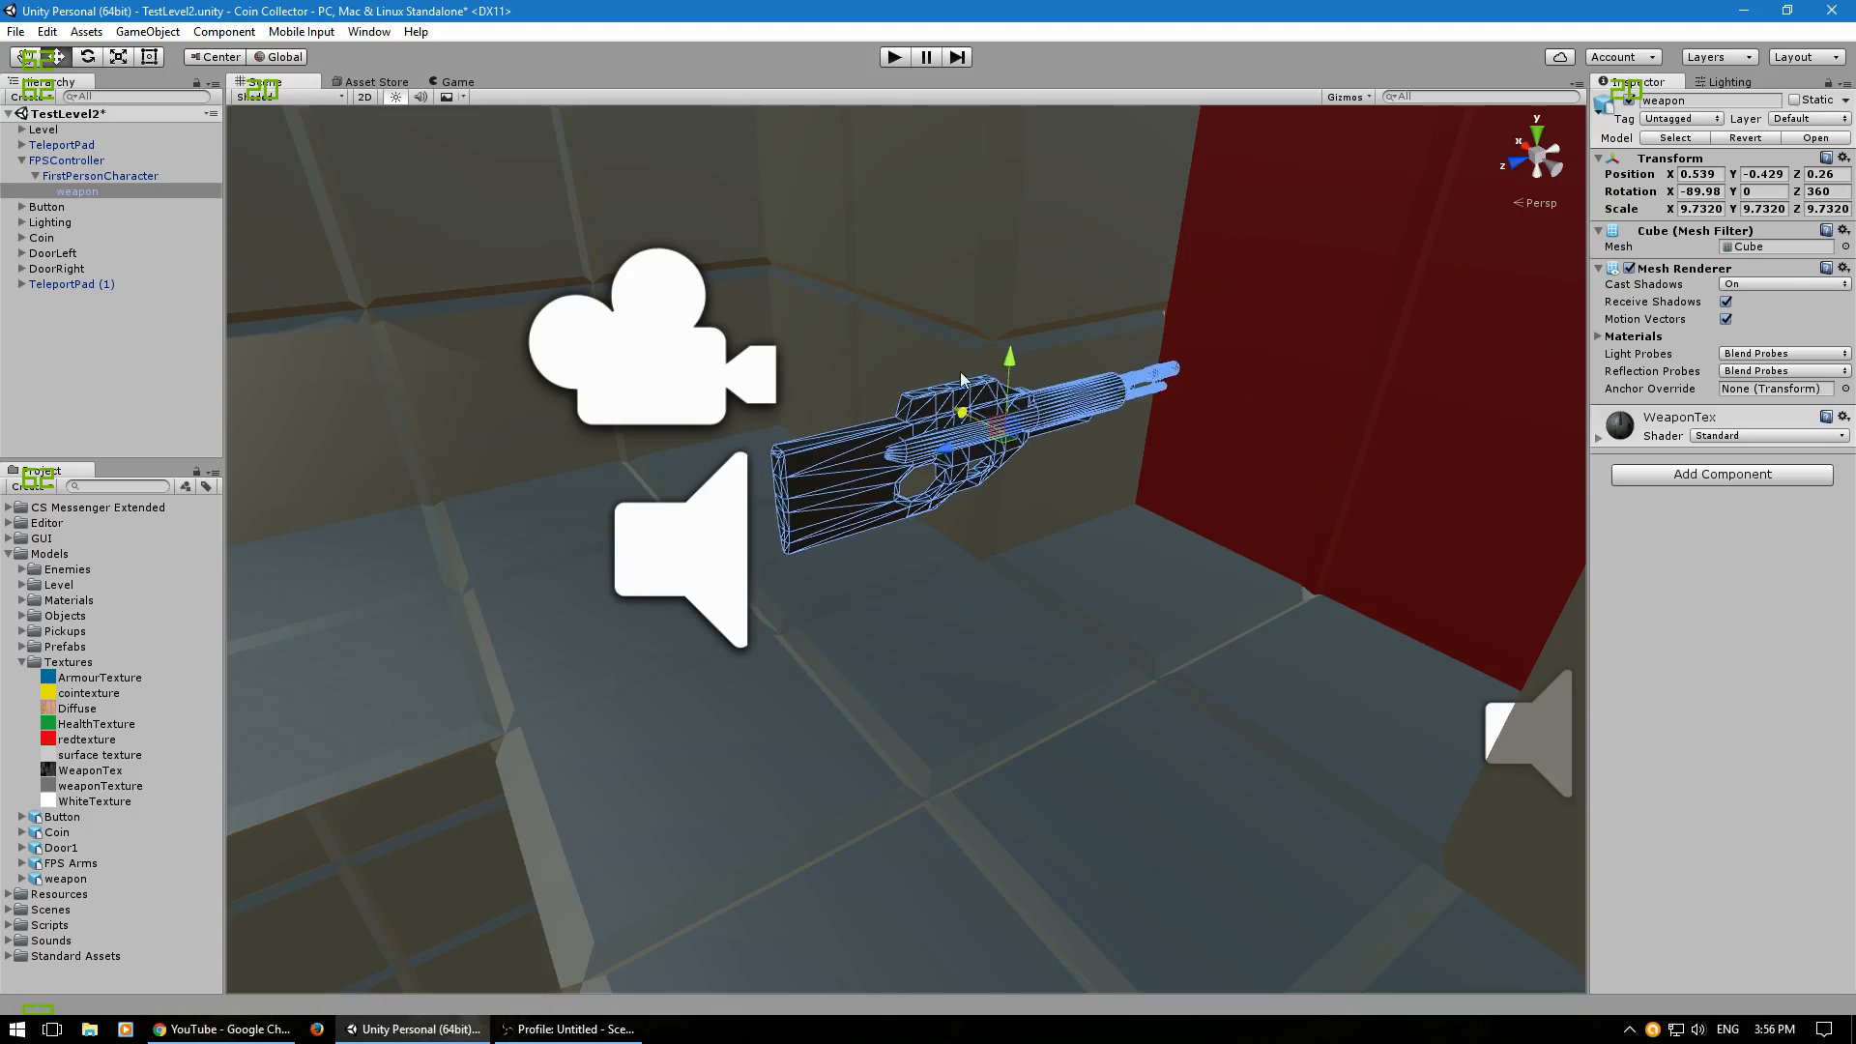
left_click(896, 56)
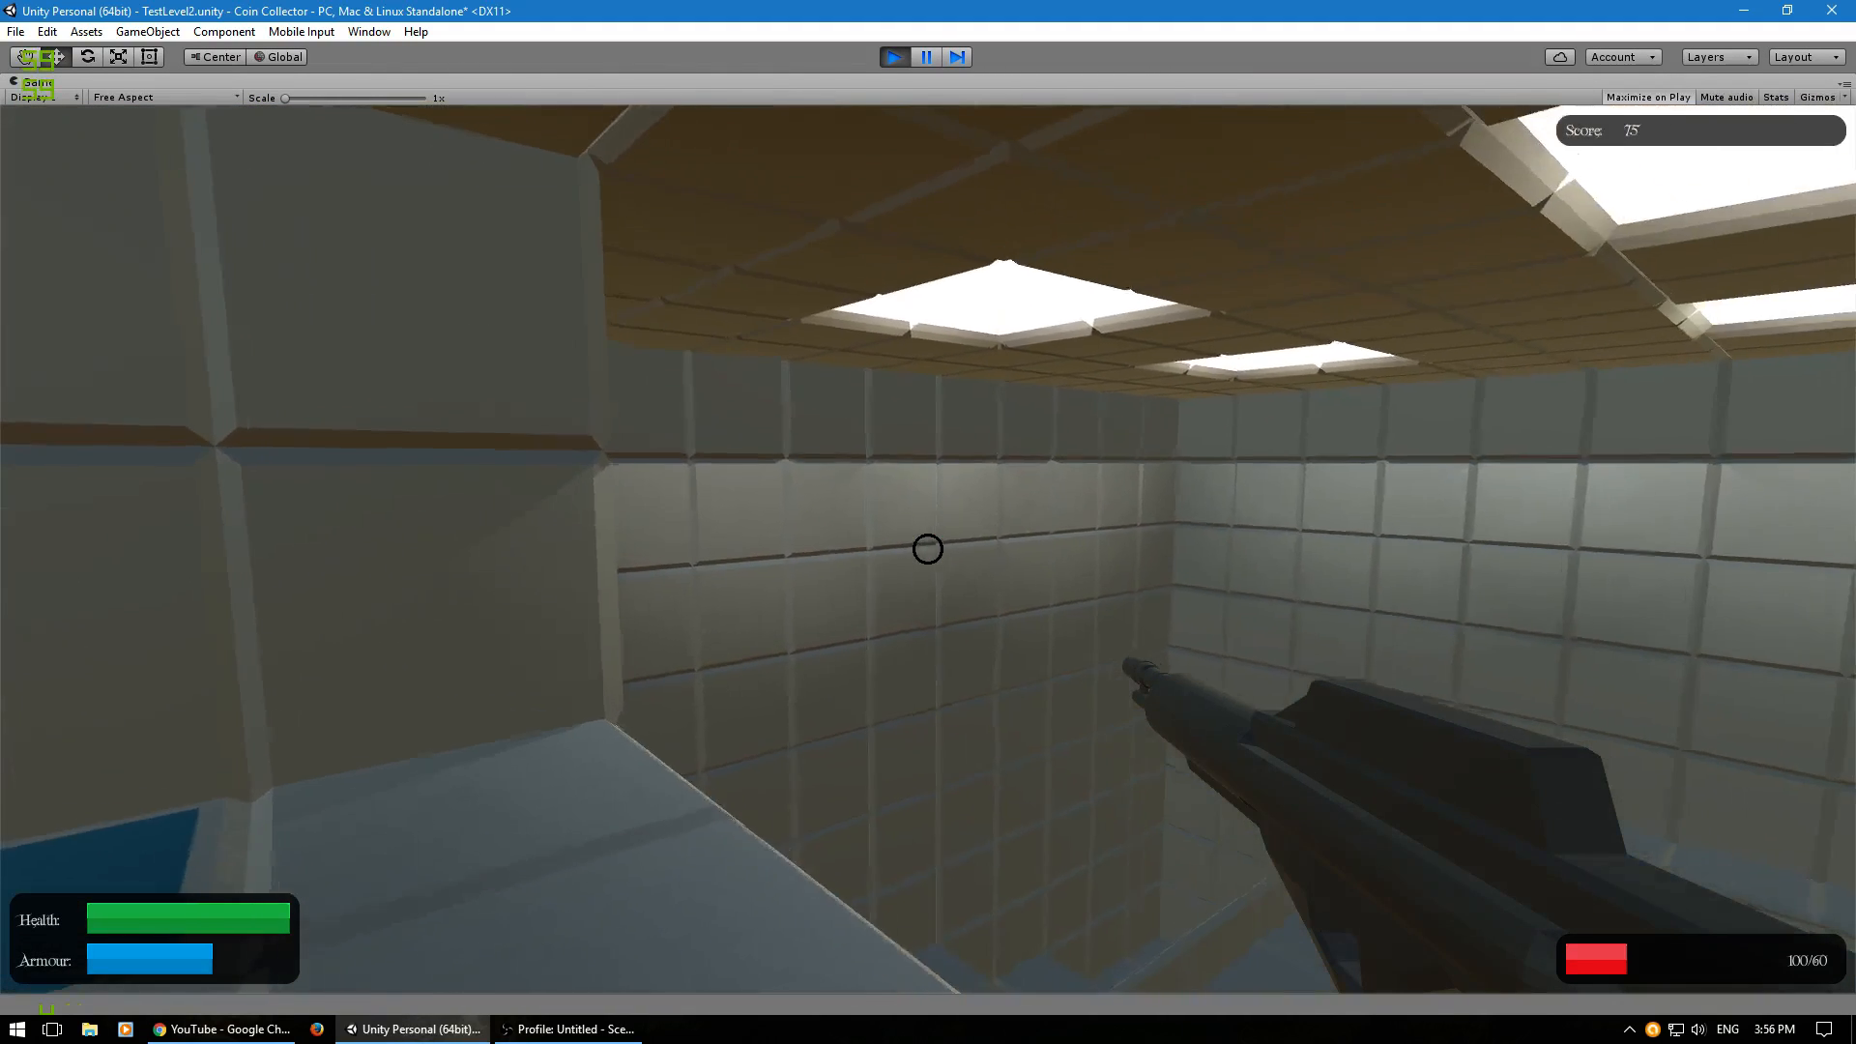
key("Escape")
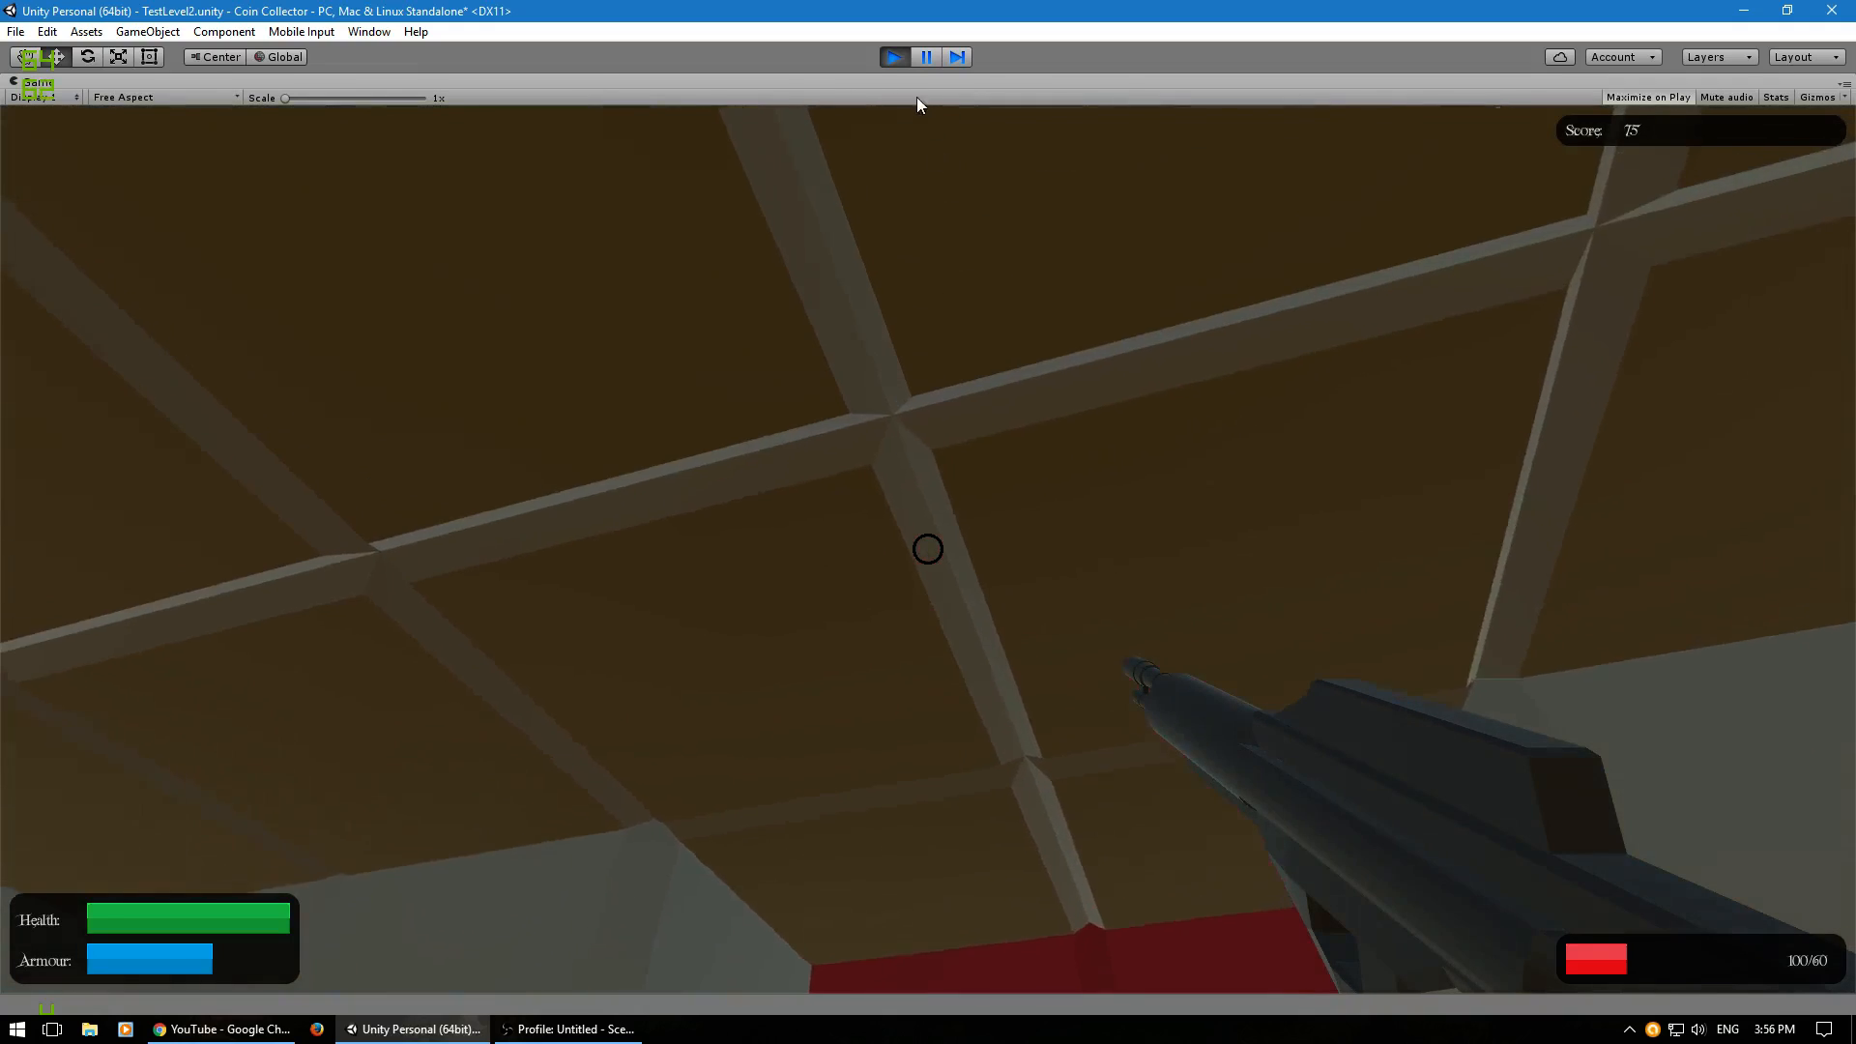
left_click(894, 56)
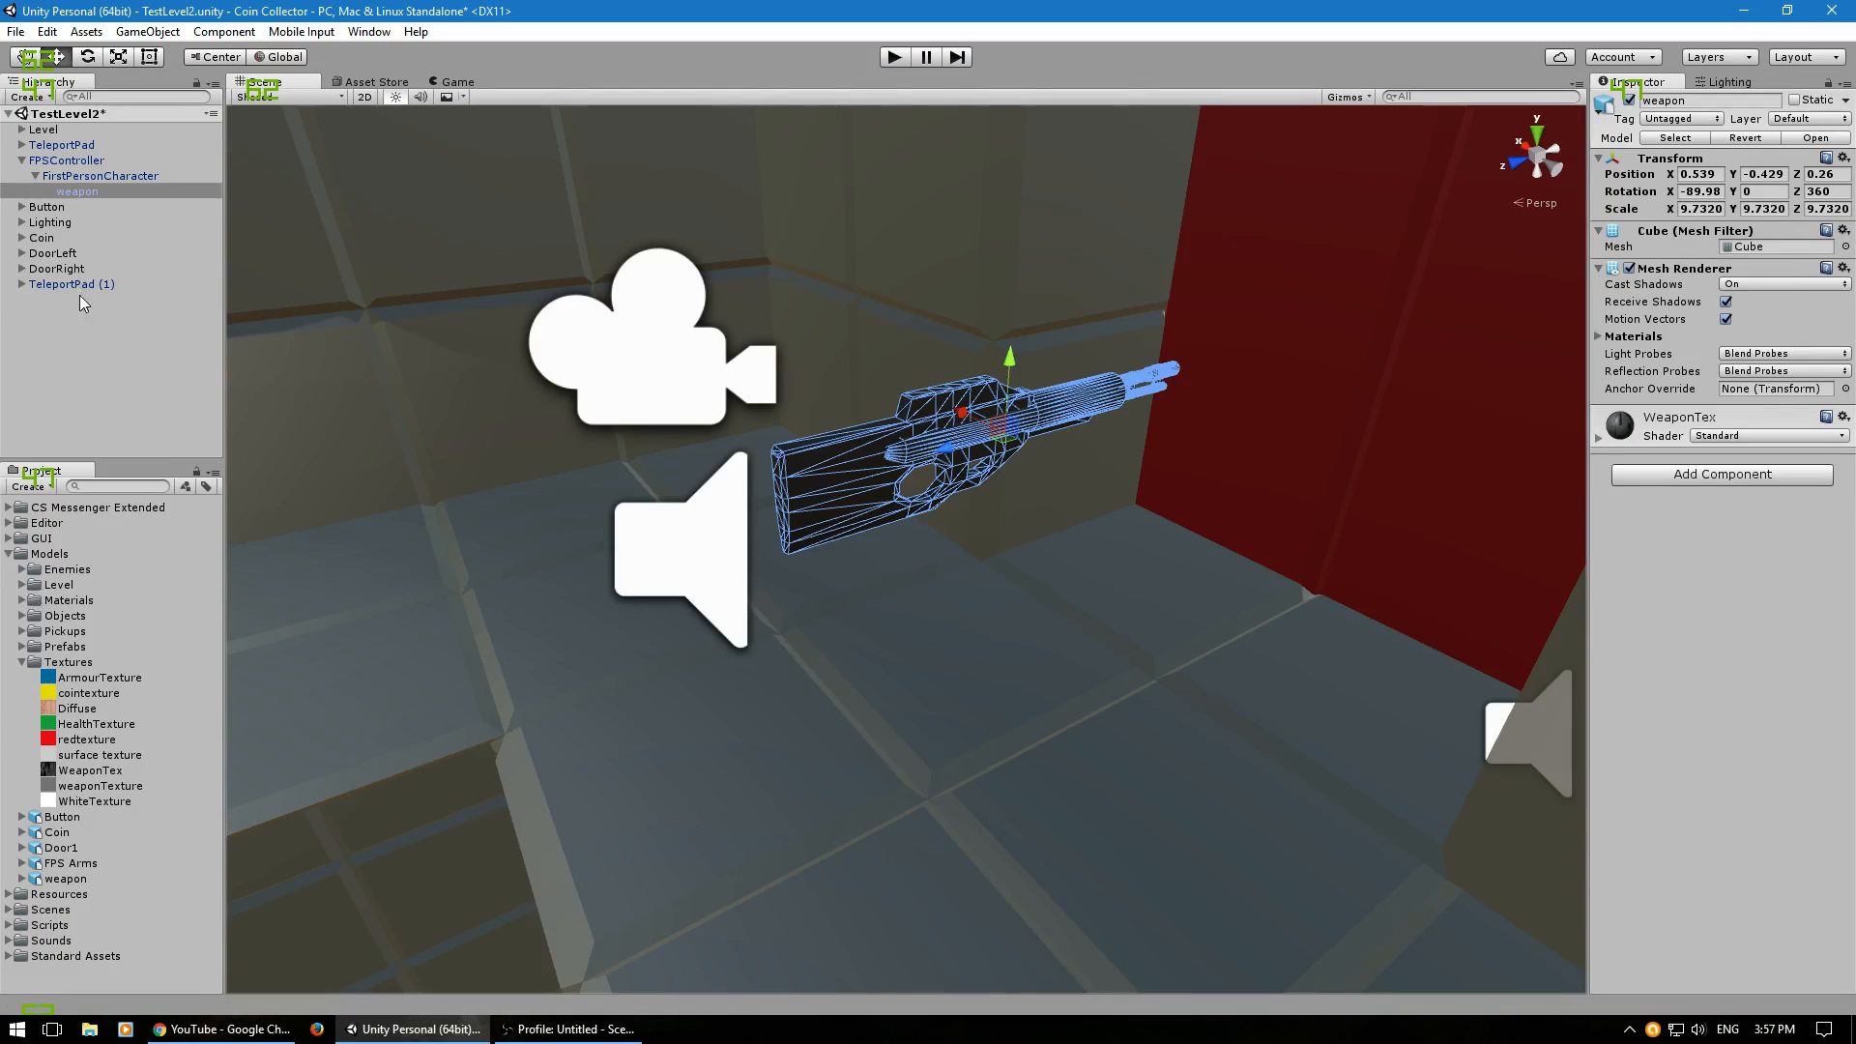
Add the FPS Arms model to the scene, raise it to the weapon's height and scale it uniformly to about 16.6.
left_click_drag(62, 864, 603, 687)
left_click_drag(901, 692, 917, 702)
left_click_drag(916, 635, 916, 320)
right_click_drag(921, 401, 959, 412)
key("a")
left_click_drag(880, 417, 541, 688)
right_click_drag(541, 687, 609, 609)
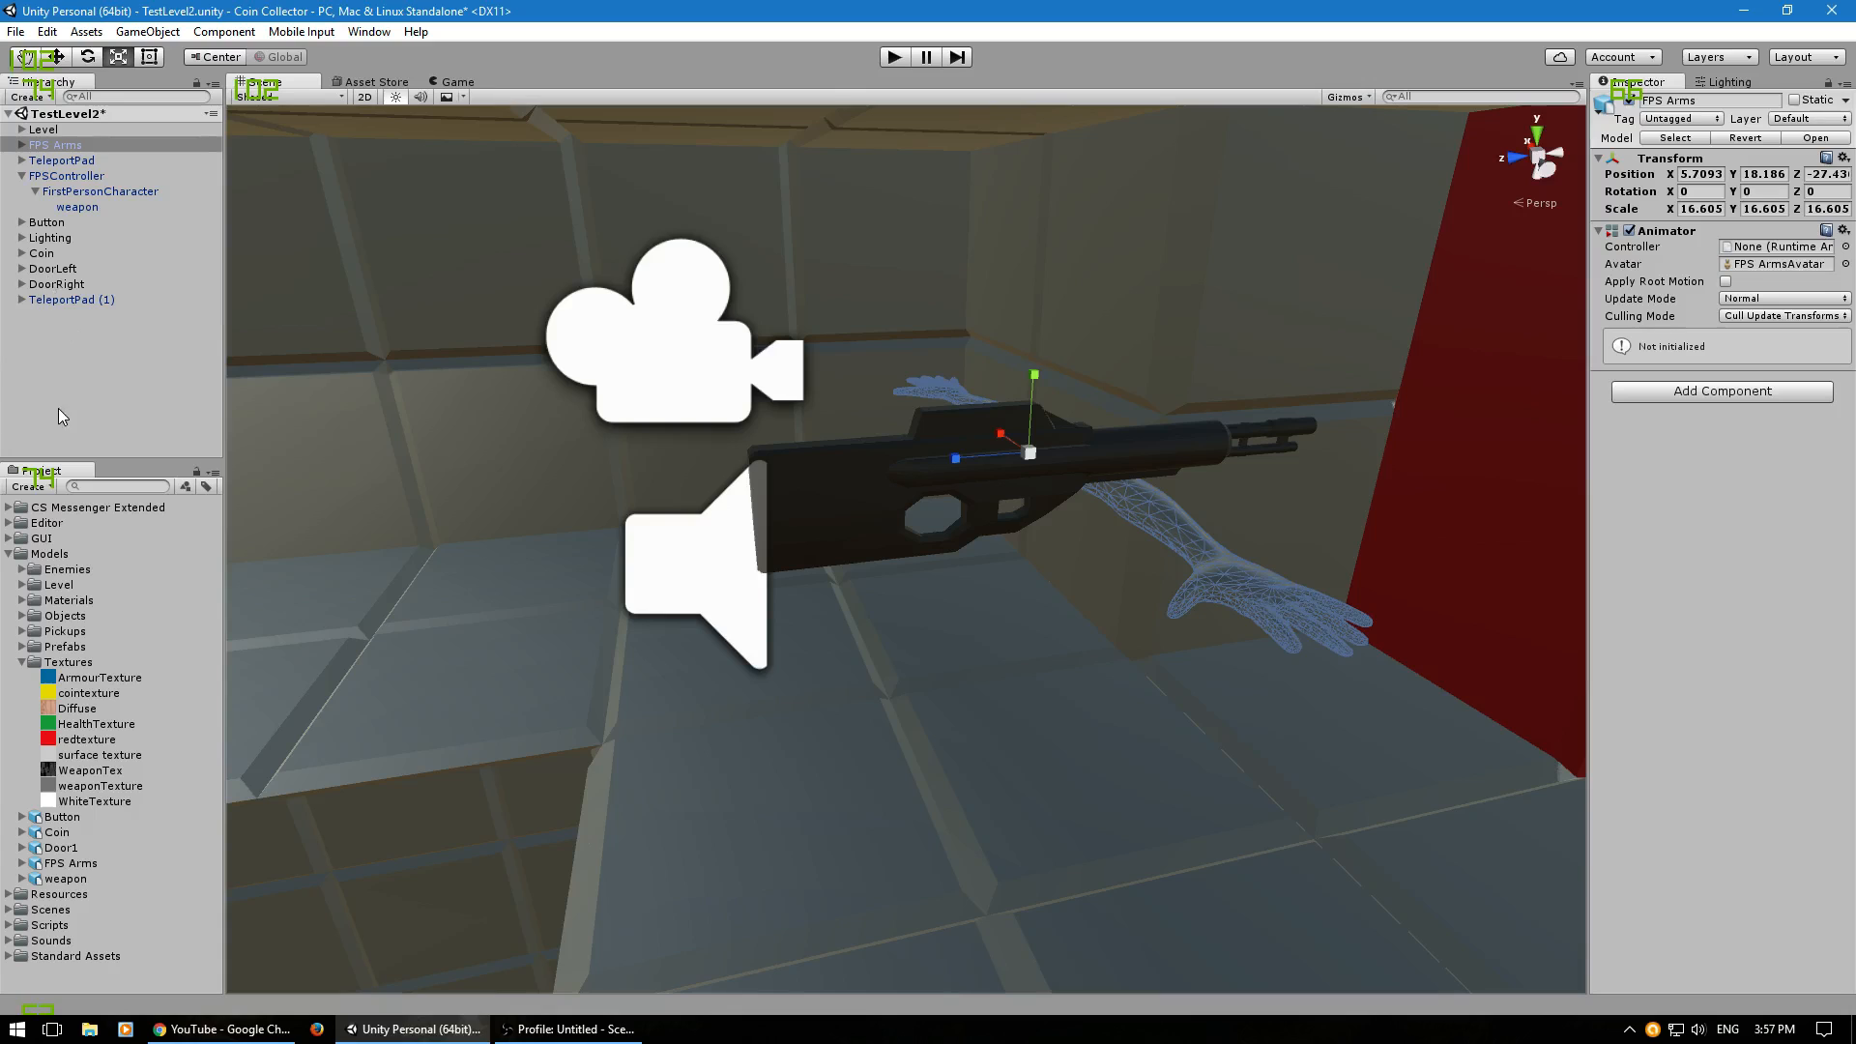
Apply the Diffuse texture to the FPS Arms model.
left_click_drag(72, 716, 1288, 513)
left_click_drag(1171, 524, 1162, 574)
key("d")
right_click_drag(1162, 575, 1022, 525)
key("s")
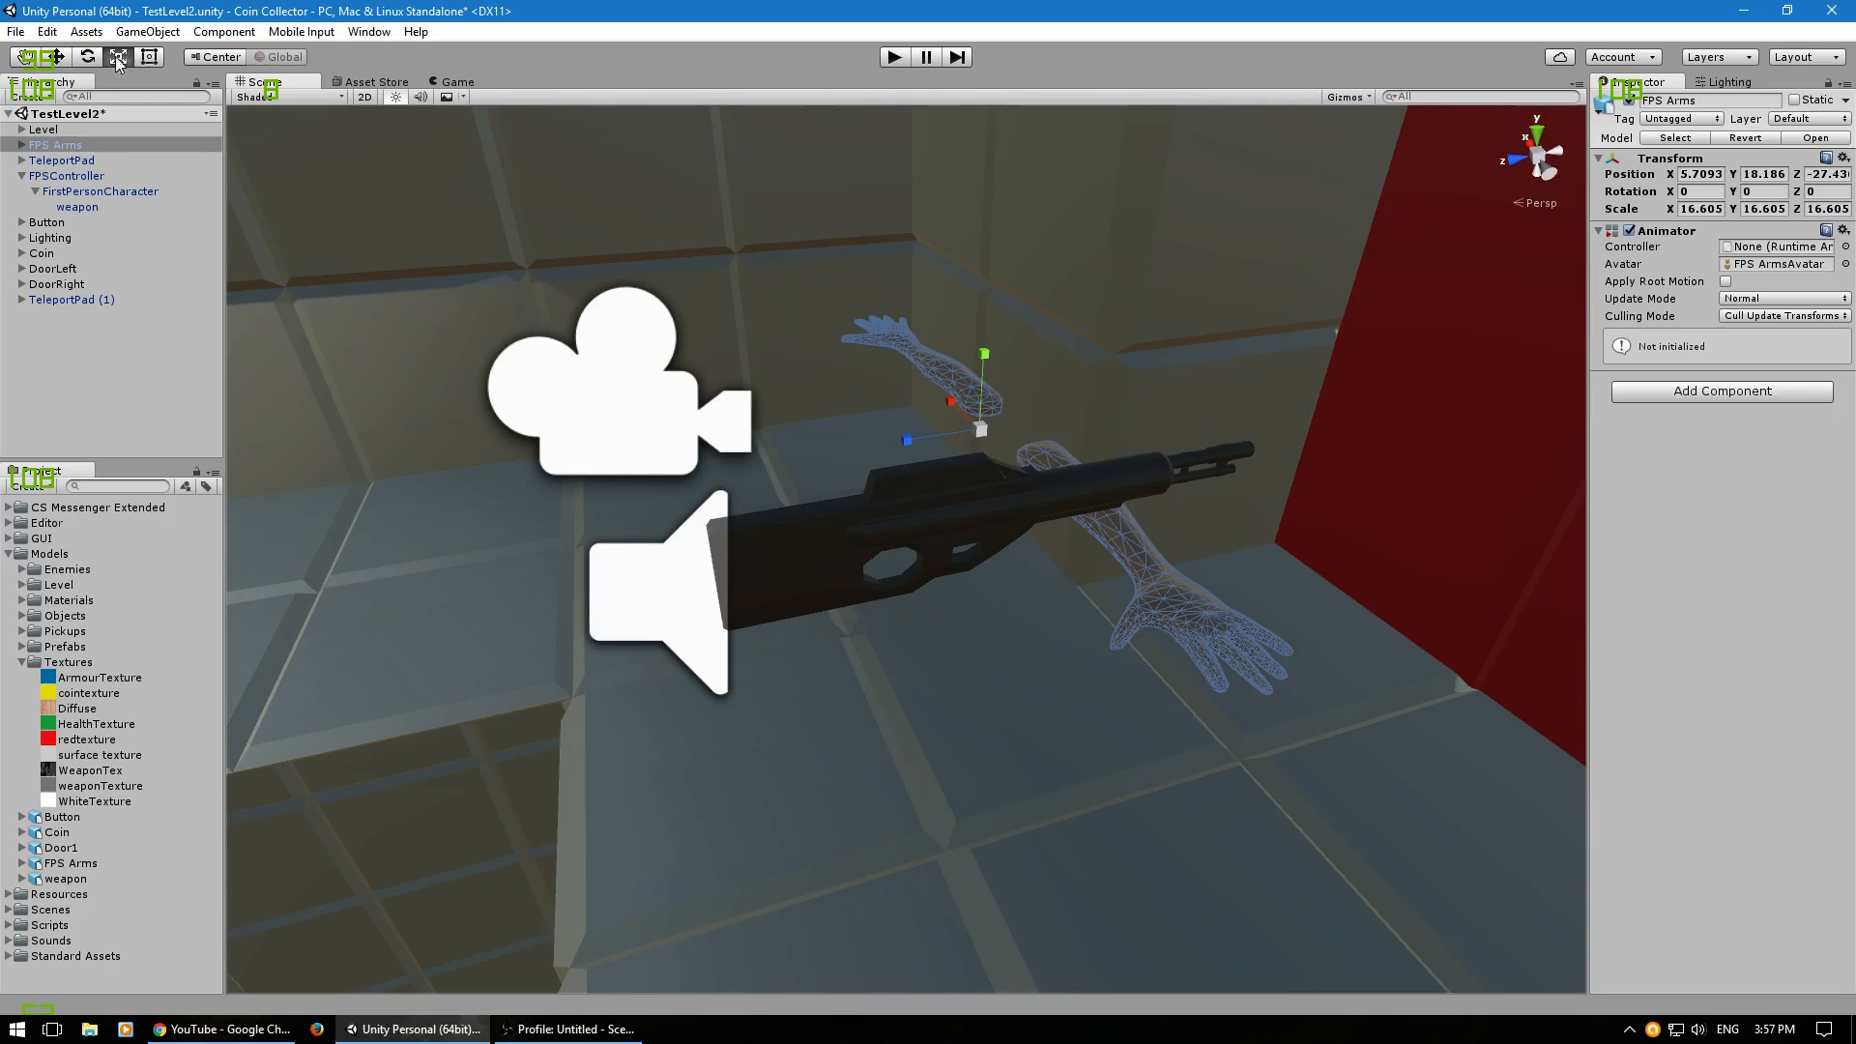
Rotate the FPS Arms to -180 degrees on Y and move them to about X 4.686, Z -26.26 beside the weapon's stock.
left_click(86, 58)
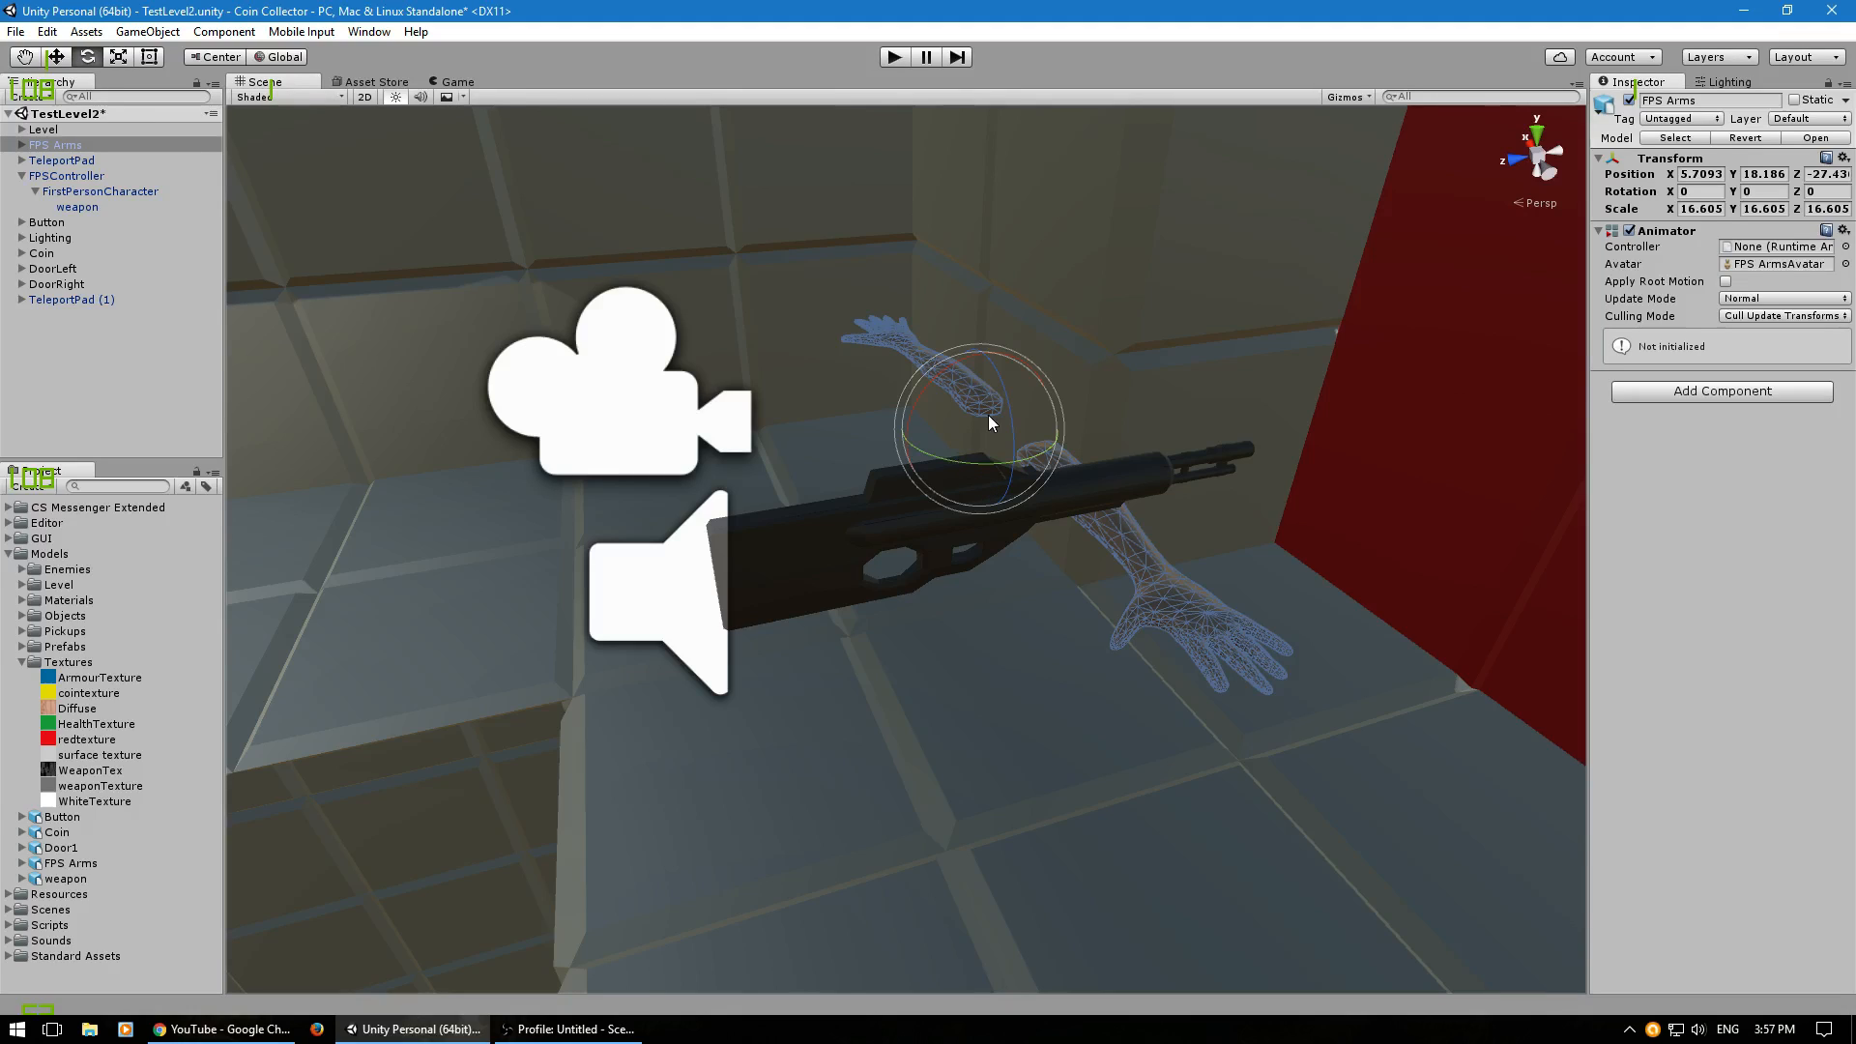
left_click_drag(955, 466, 1404, 398)
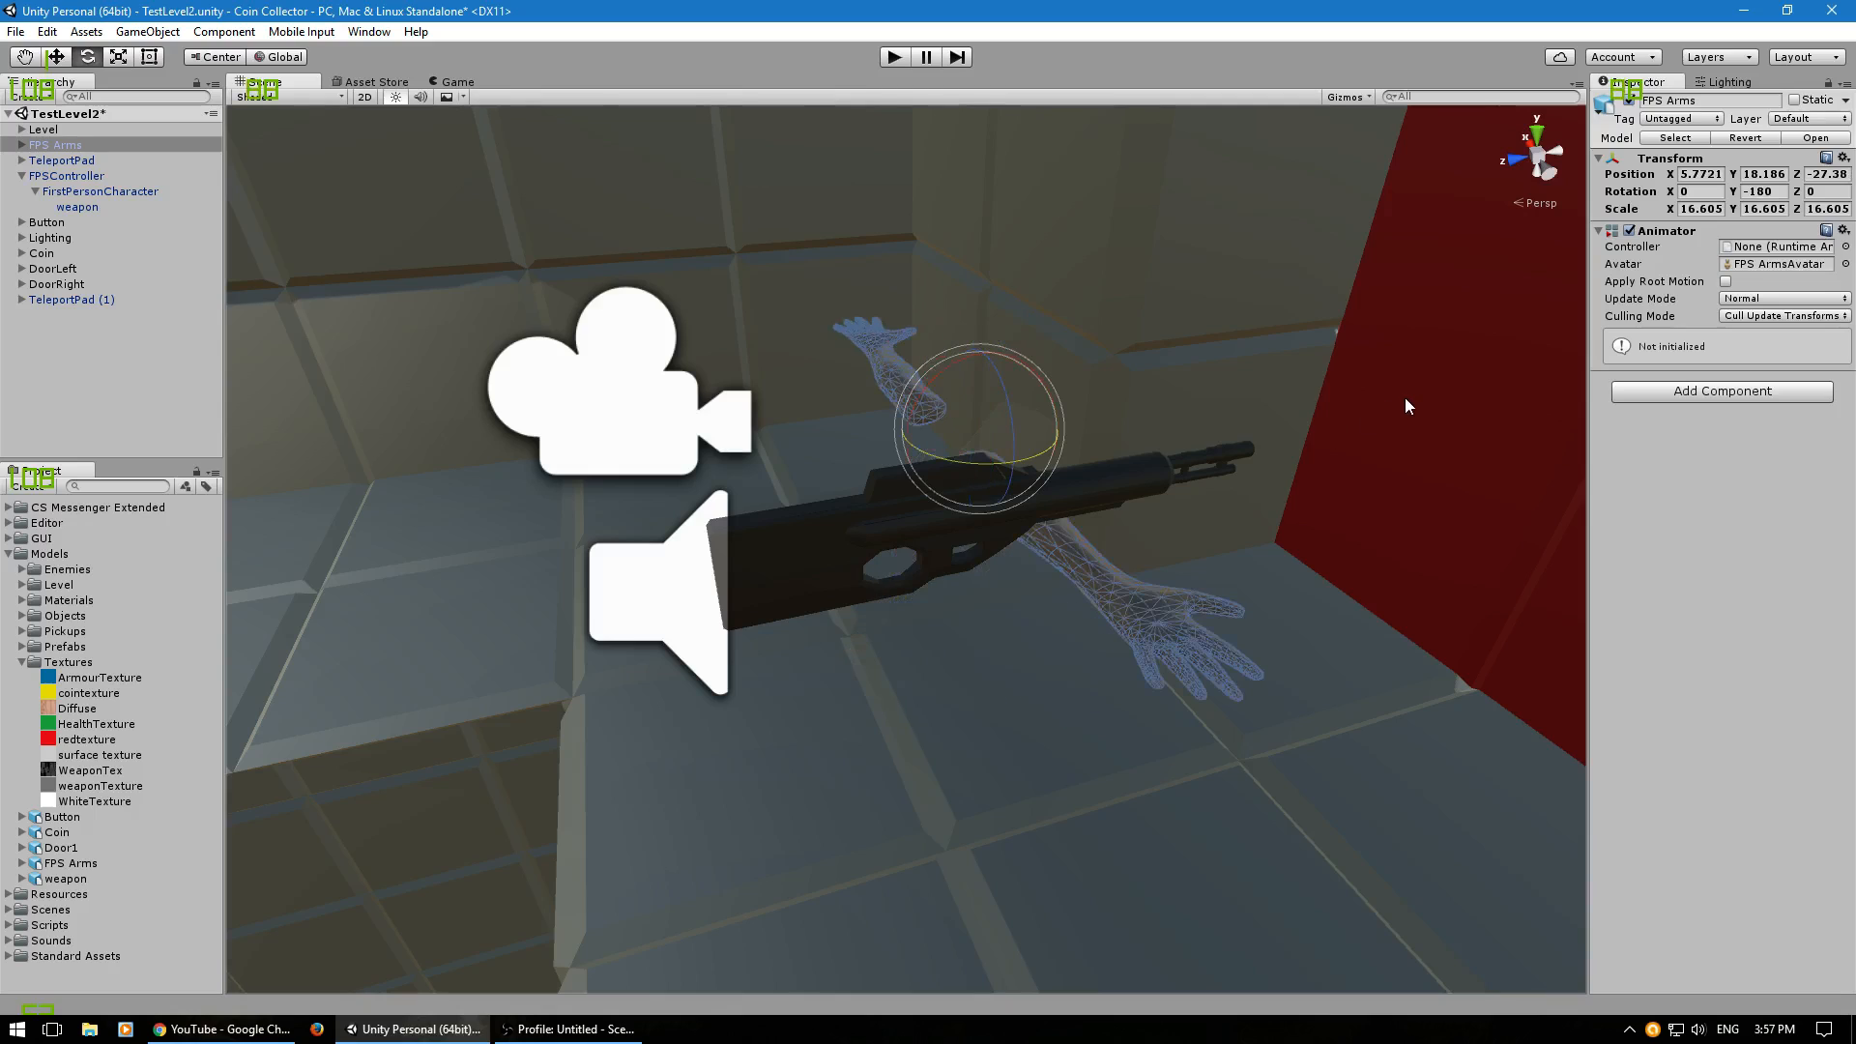
left_click(64, 55)
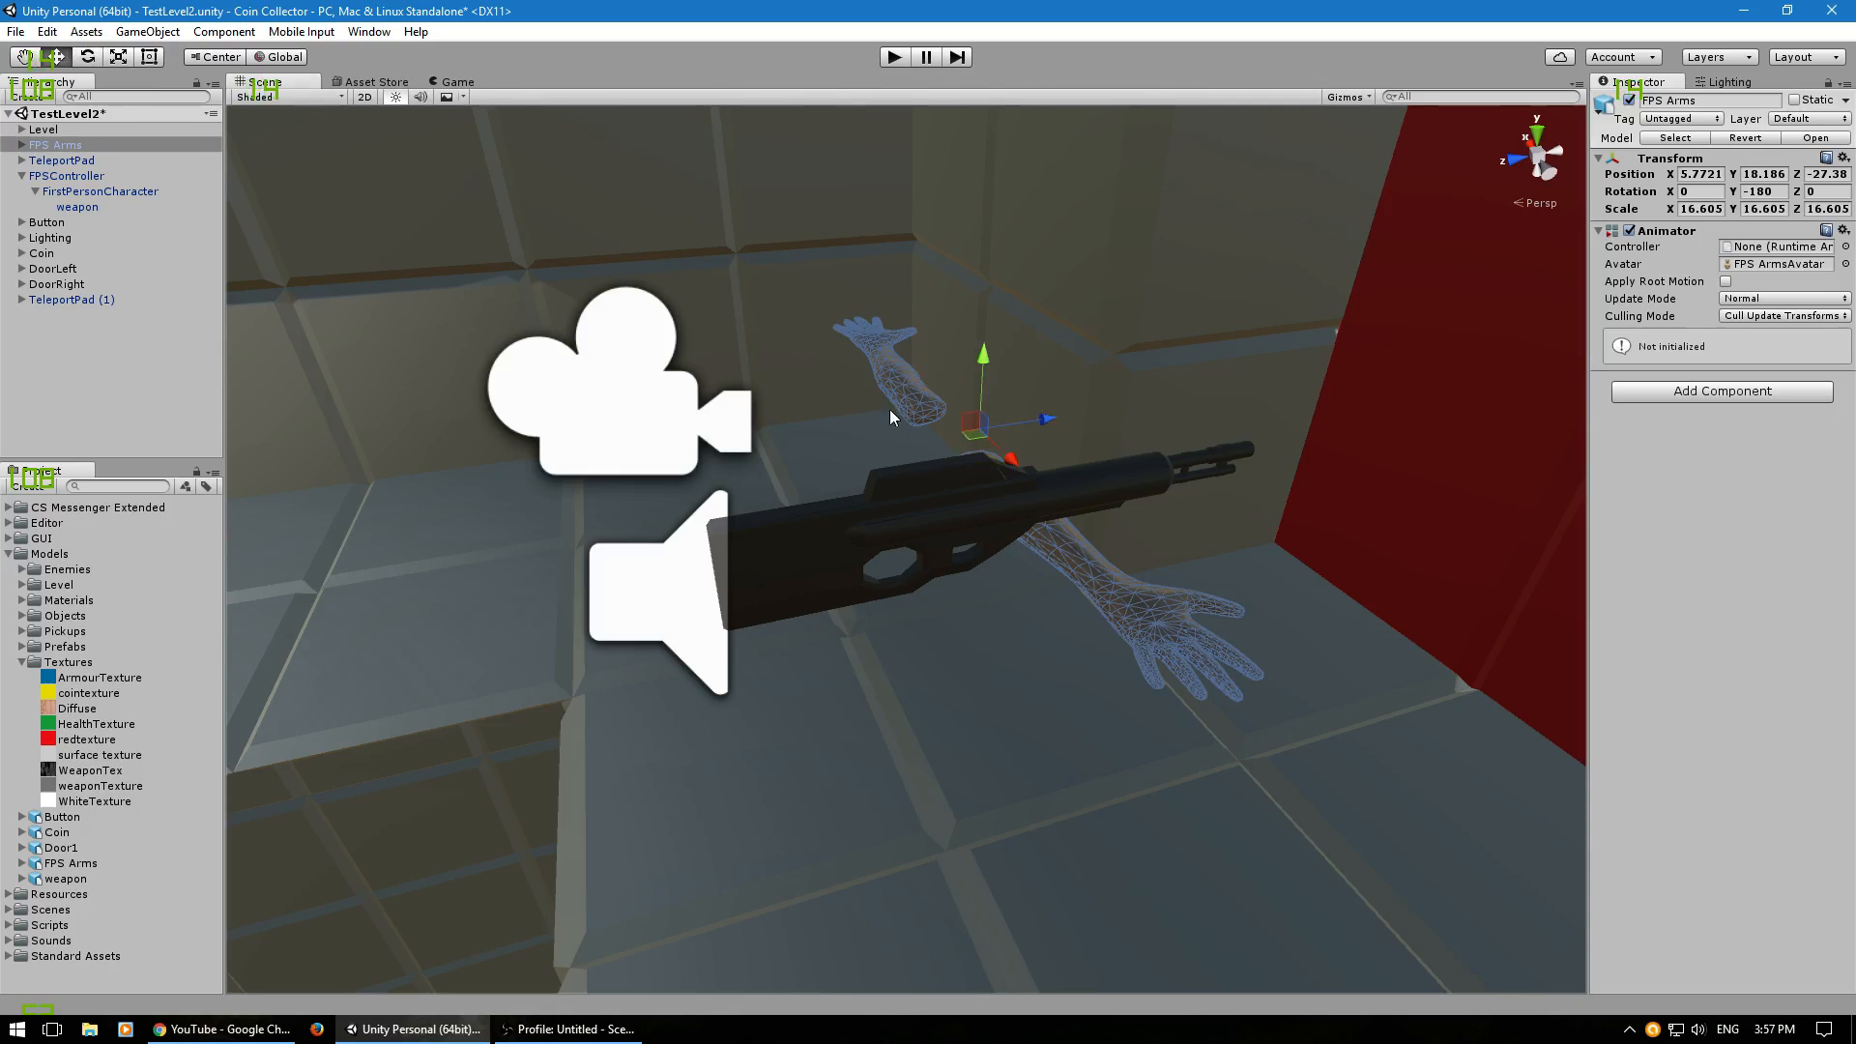
left_click_drag(1023, 470, 1052, 670)
key("d")
right_click_drag(1050, 664, 1237, 645)
key("a")
key("s")
scroll(1220, 640, "up", 1)
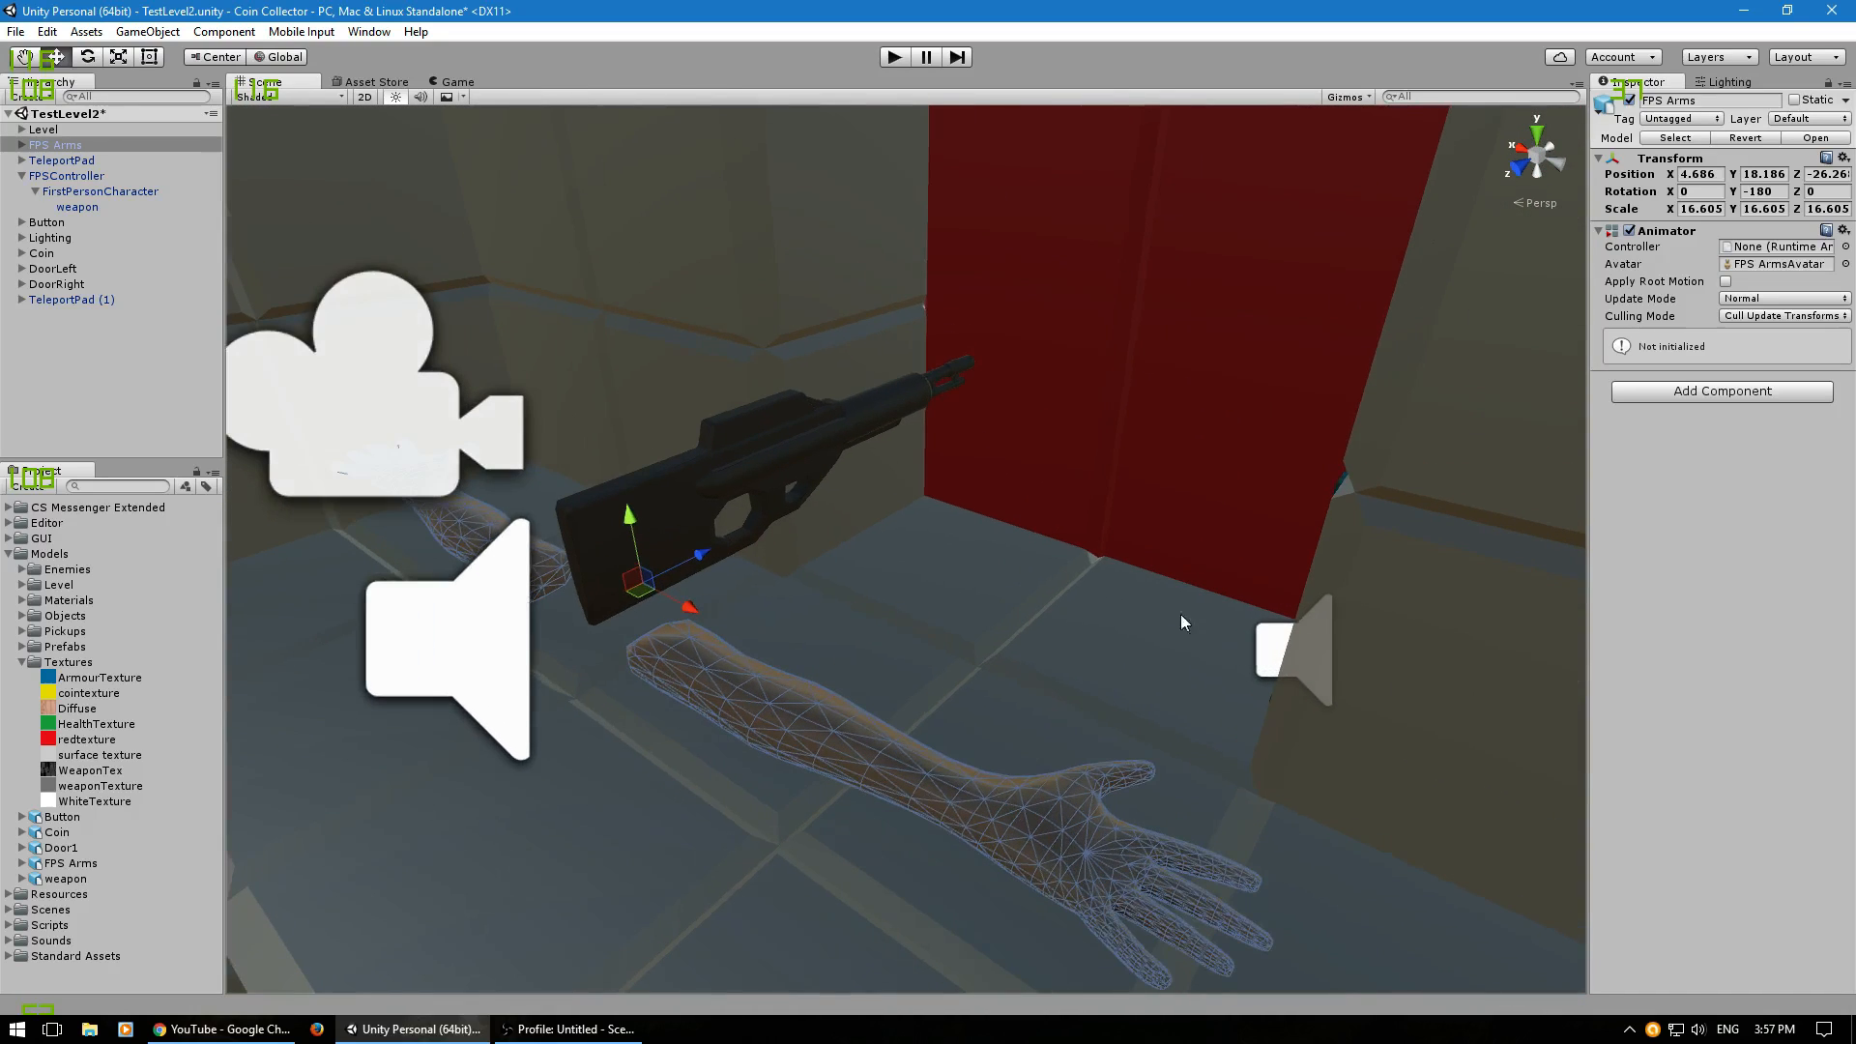
Parent the FPS Arms to FirstPersonCharacter, with the weapon nested under the FPS Arms.
left_click_drag(46, 153, 93, 211)
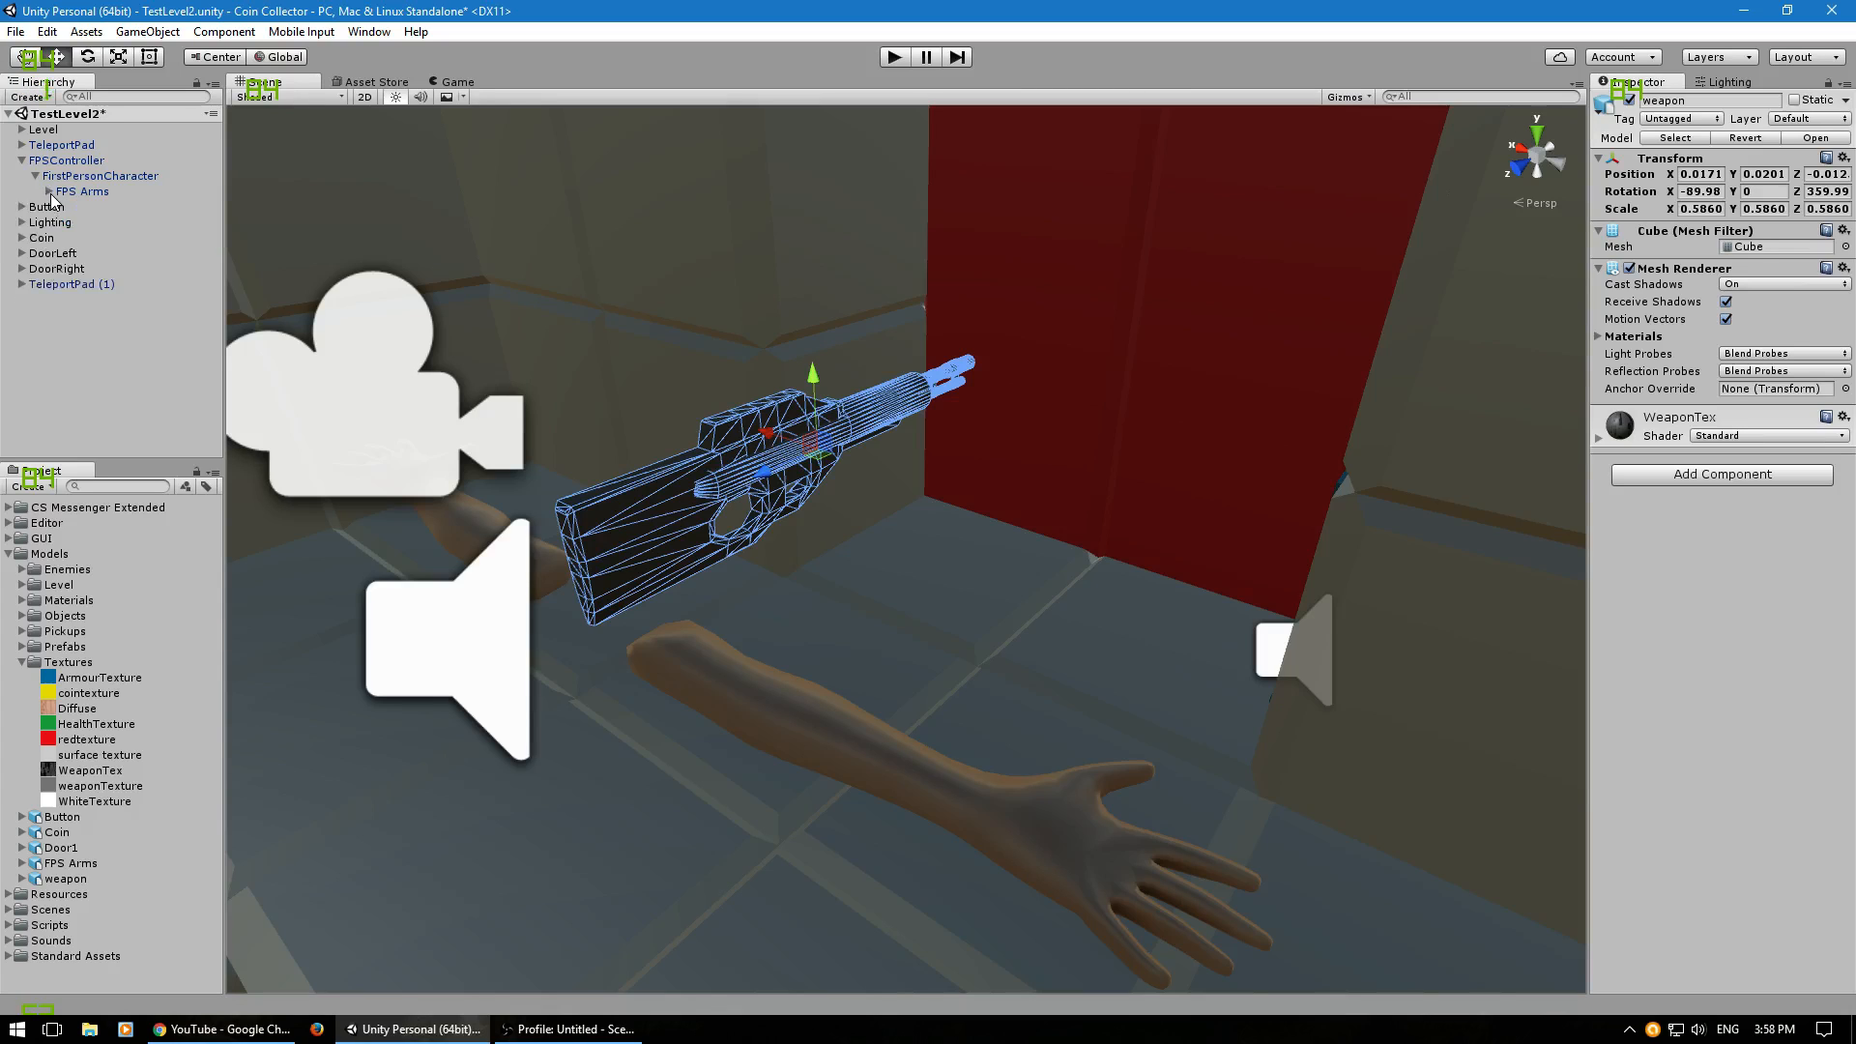
left_click(82, 208)
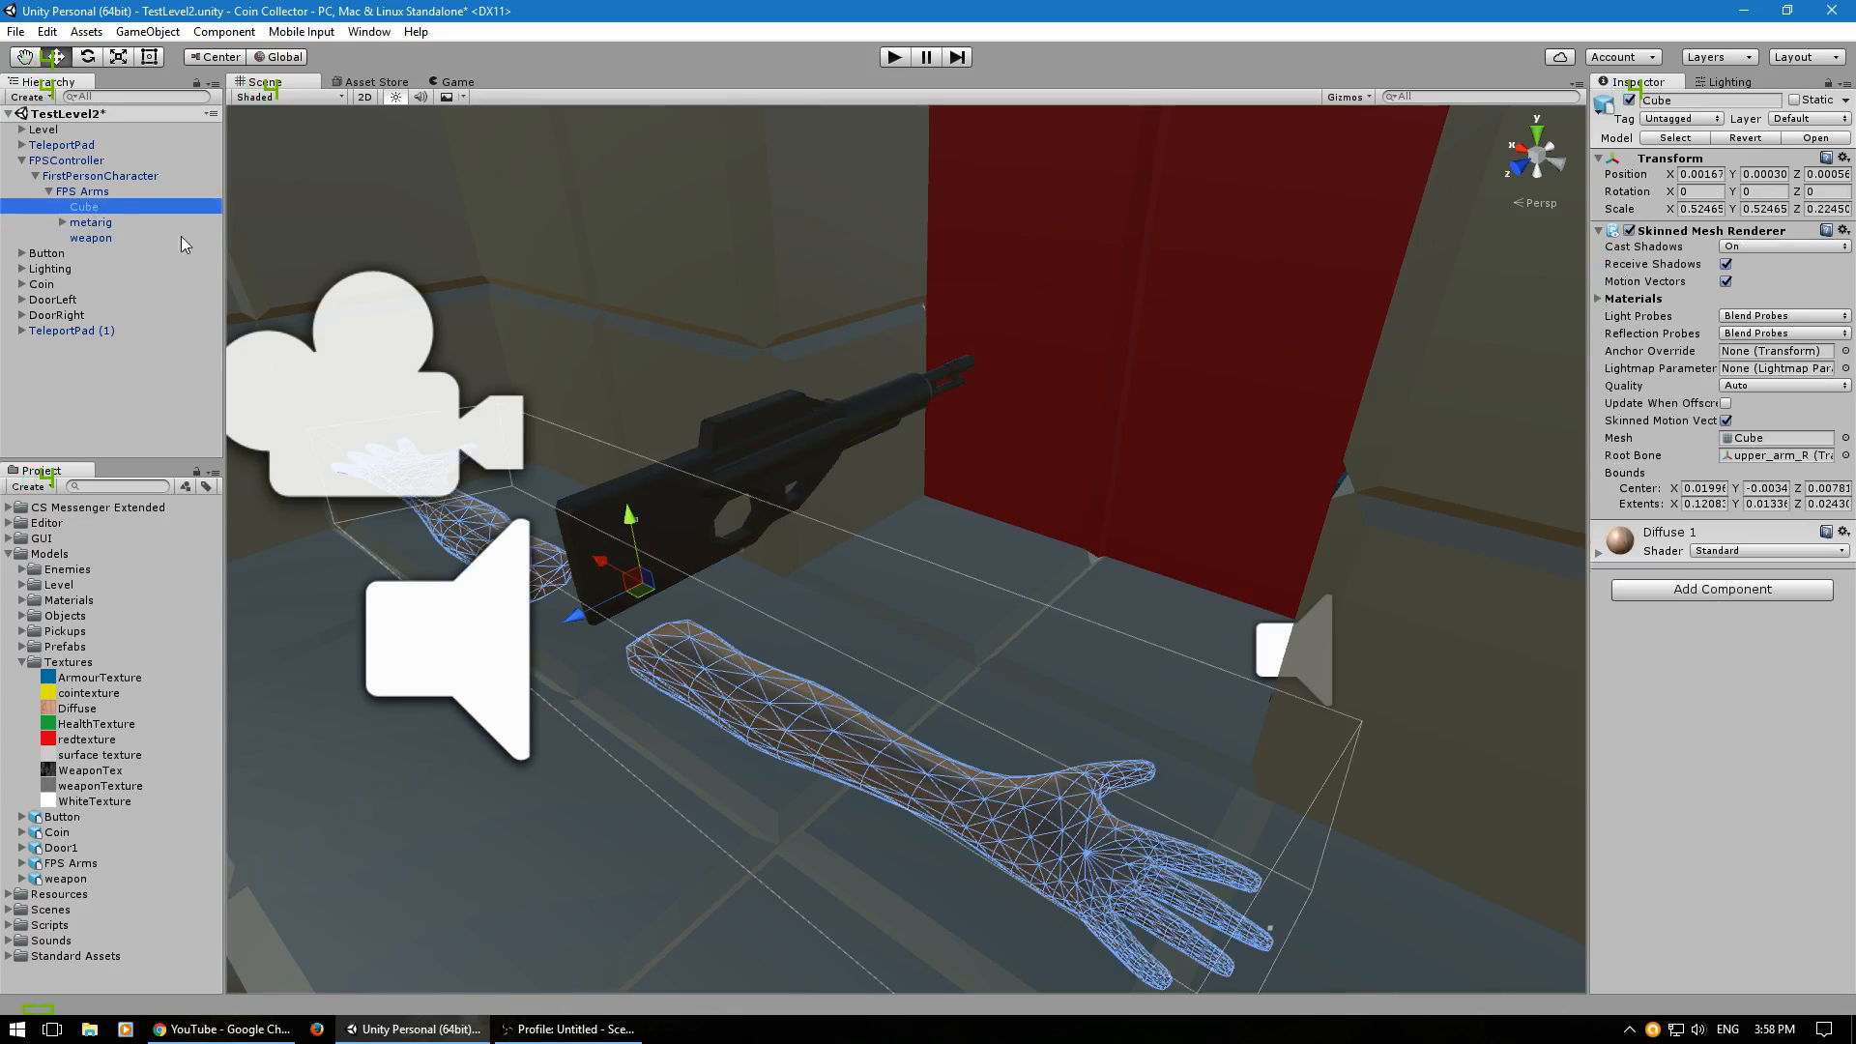
right_click_drag(739, 532, 1050, 629)
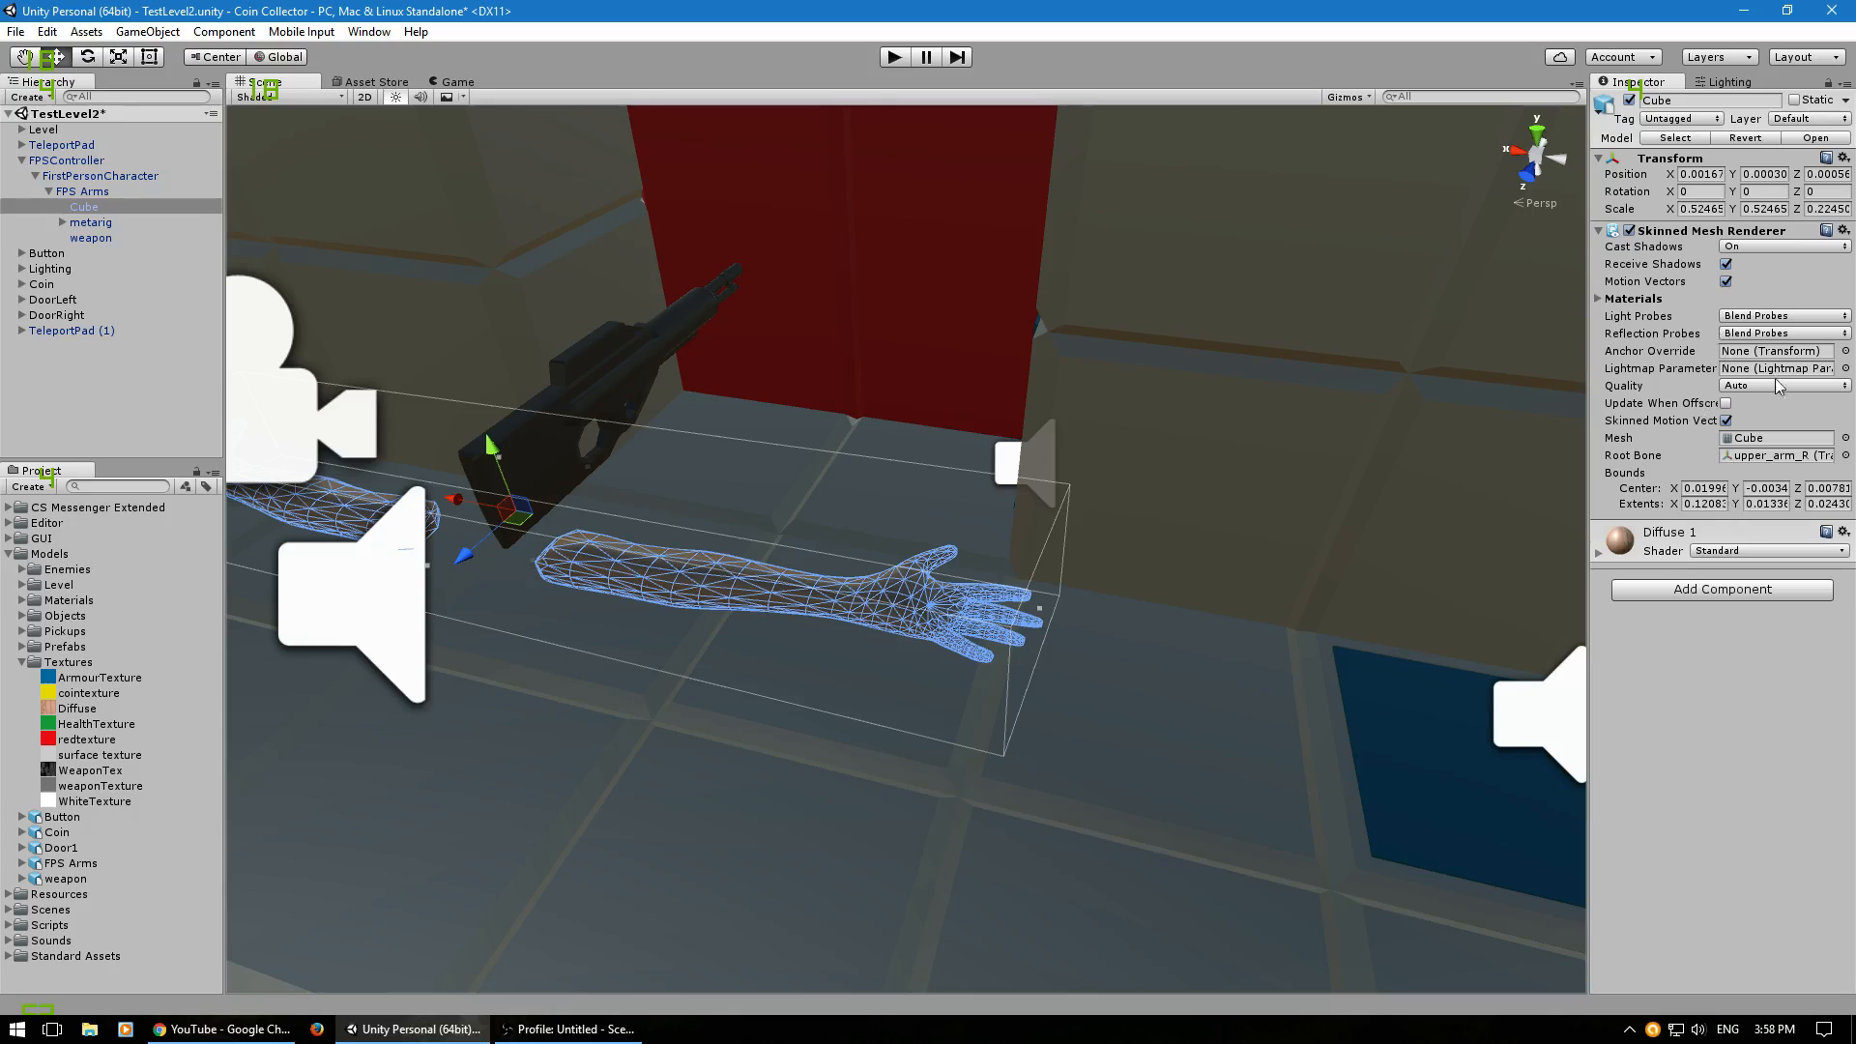
Rotate the upper_arm_L bone of the metarig to about X 131.48, Y -240.4, Z -81.91 so the arm reaches forward beneath the weapon.
left_click(77, 224)
left_click(64, 222)
left_click(97, 238)
right_click_drag(549, 281, 1470, 363)
left_click(88, 57)
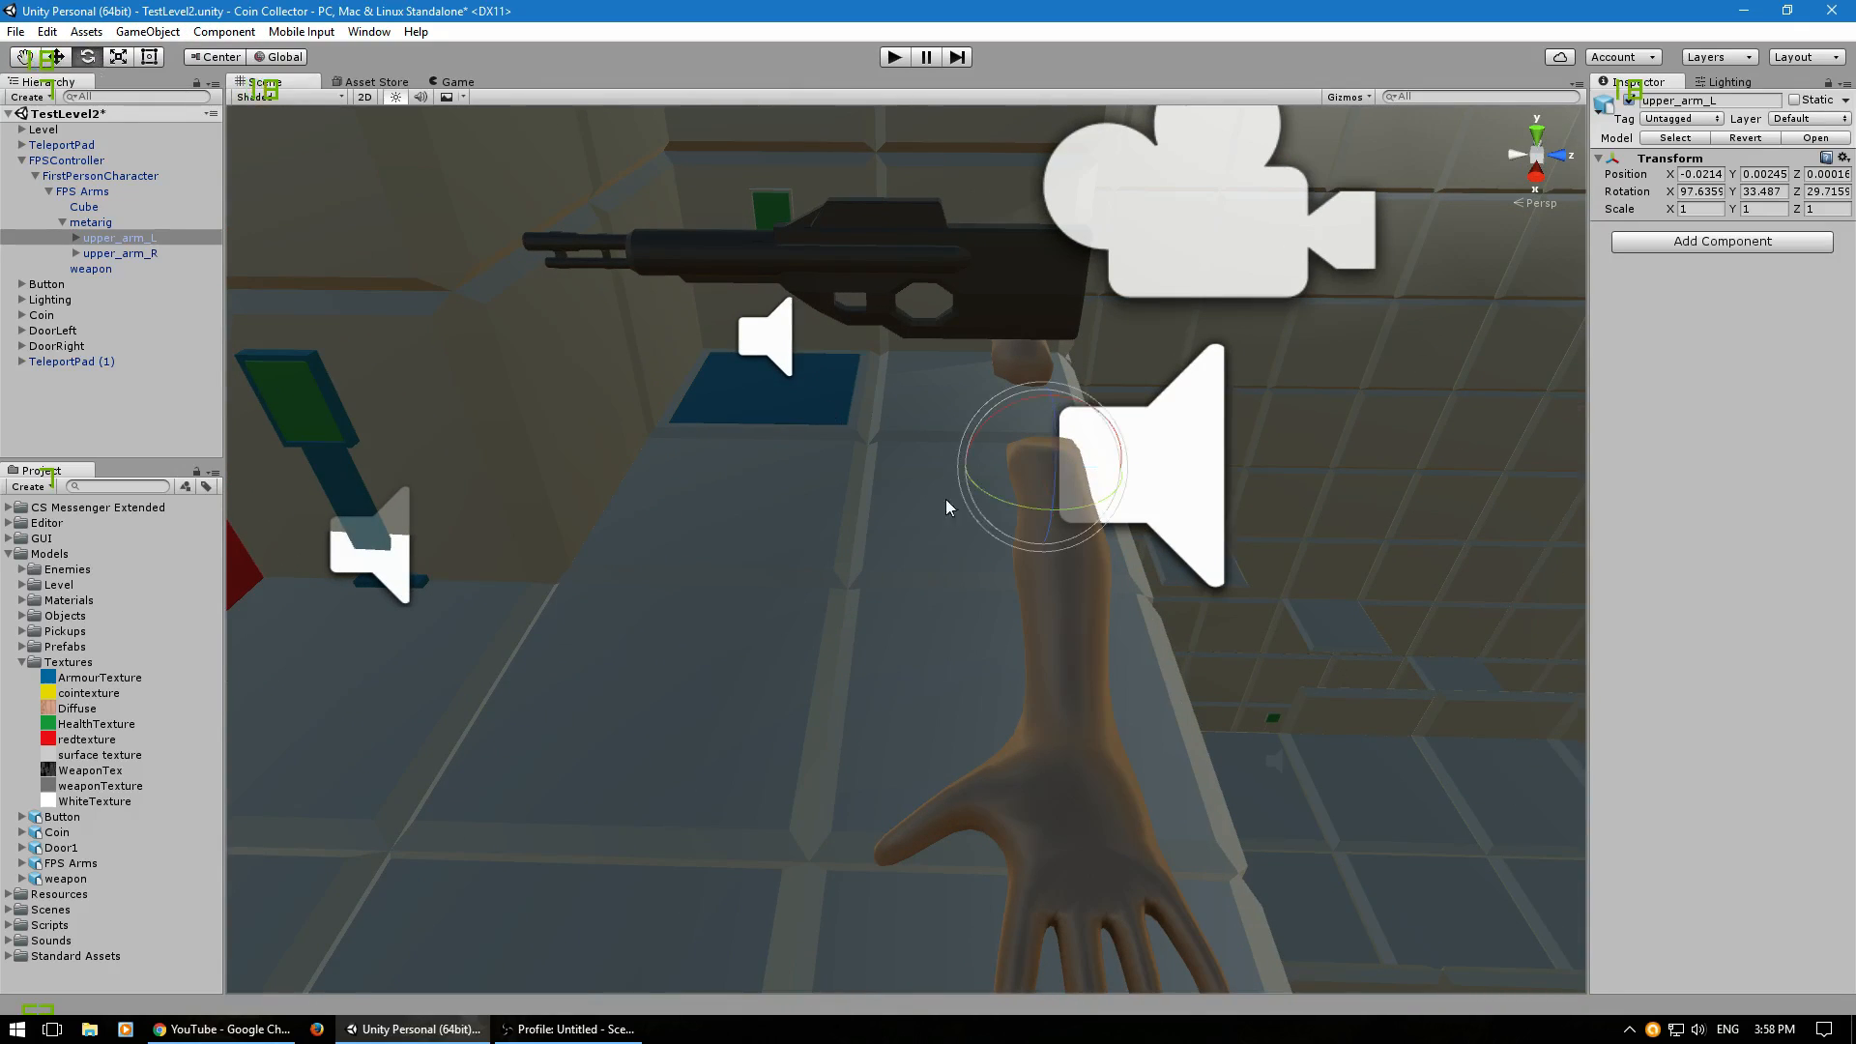
left_click_drag(1087, 499, 936, 489)
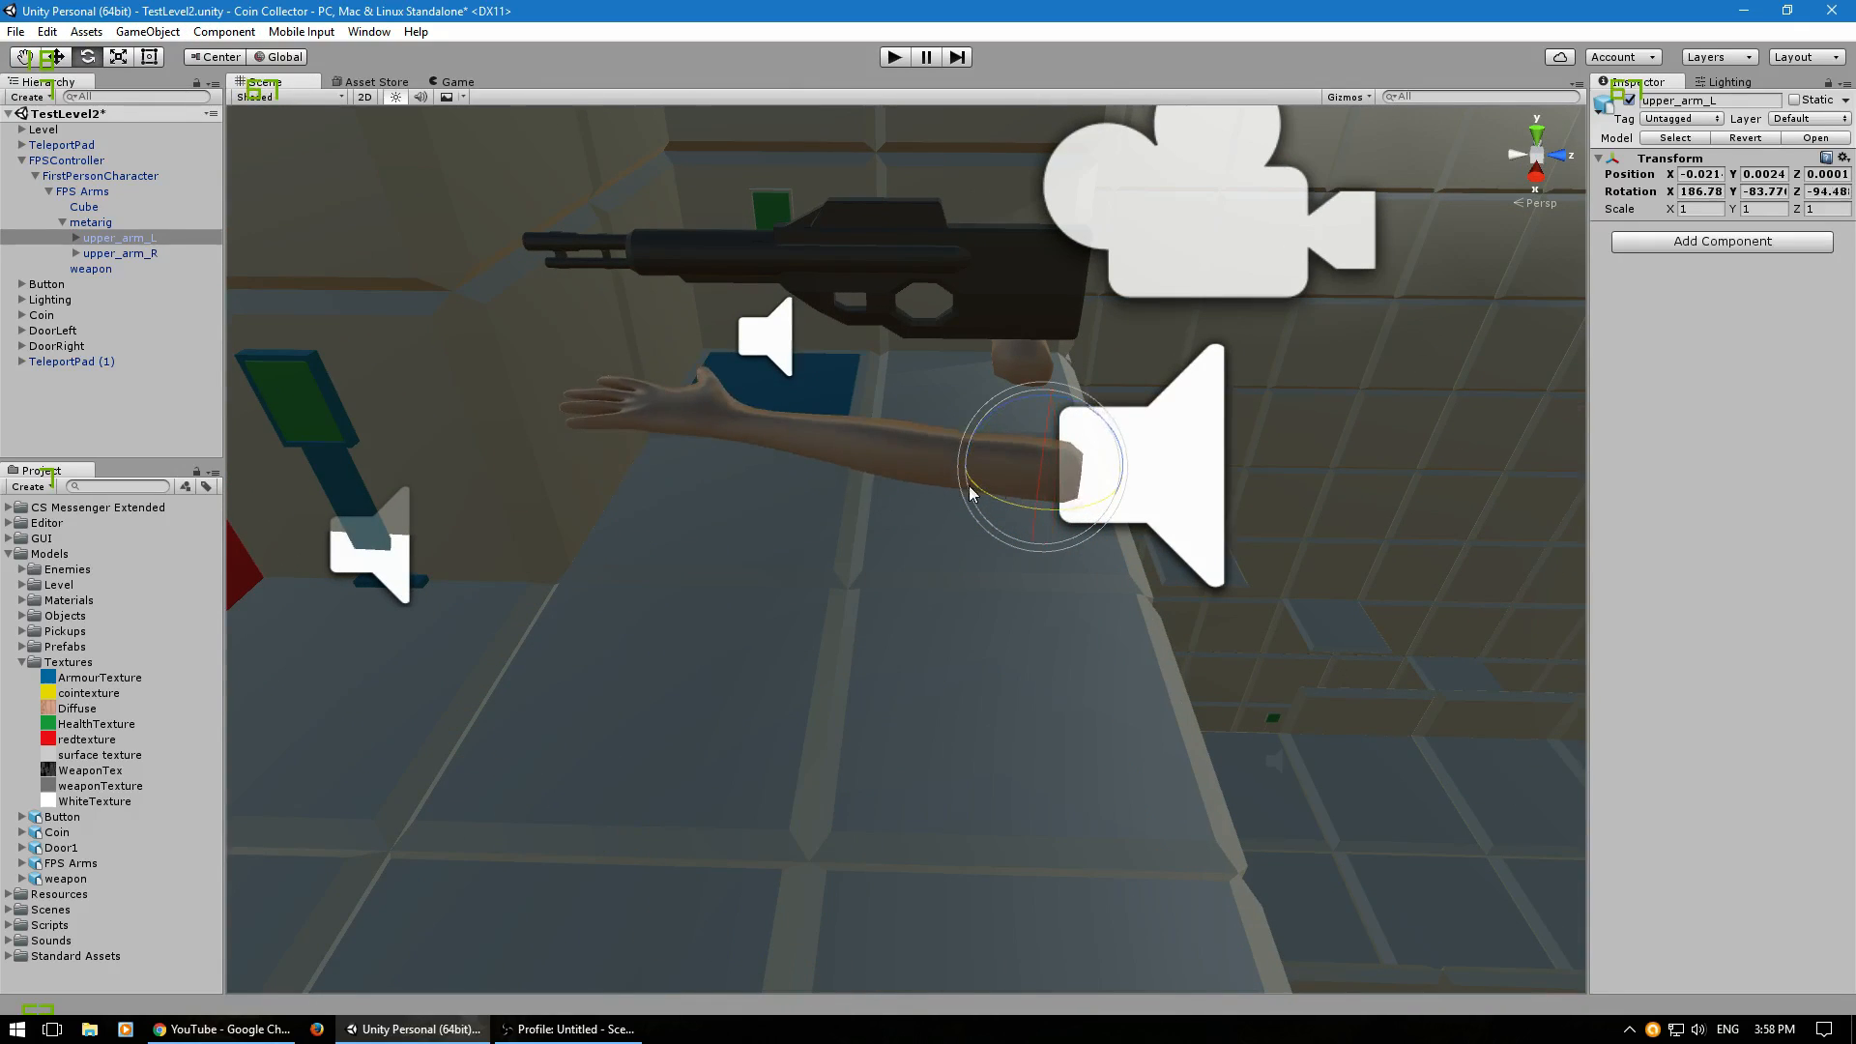
left_click_drag(1046, 450, 1005, 860)
left_click_drag(1059, 494, 982, 491)
right_click_drag(982, 490, 797, 619)
Move upper_arm_L to about X -0.024, Y -0.007, Z 0.027, raising the left arm to the underside of the weapon.
left_click(64, 58)
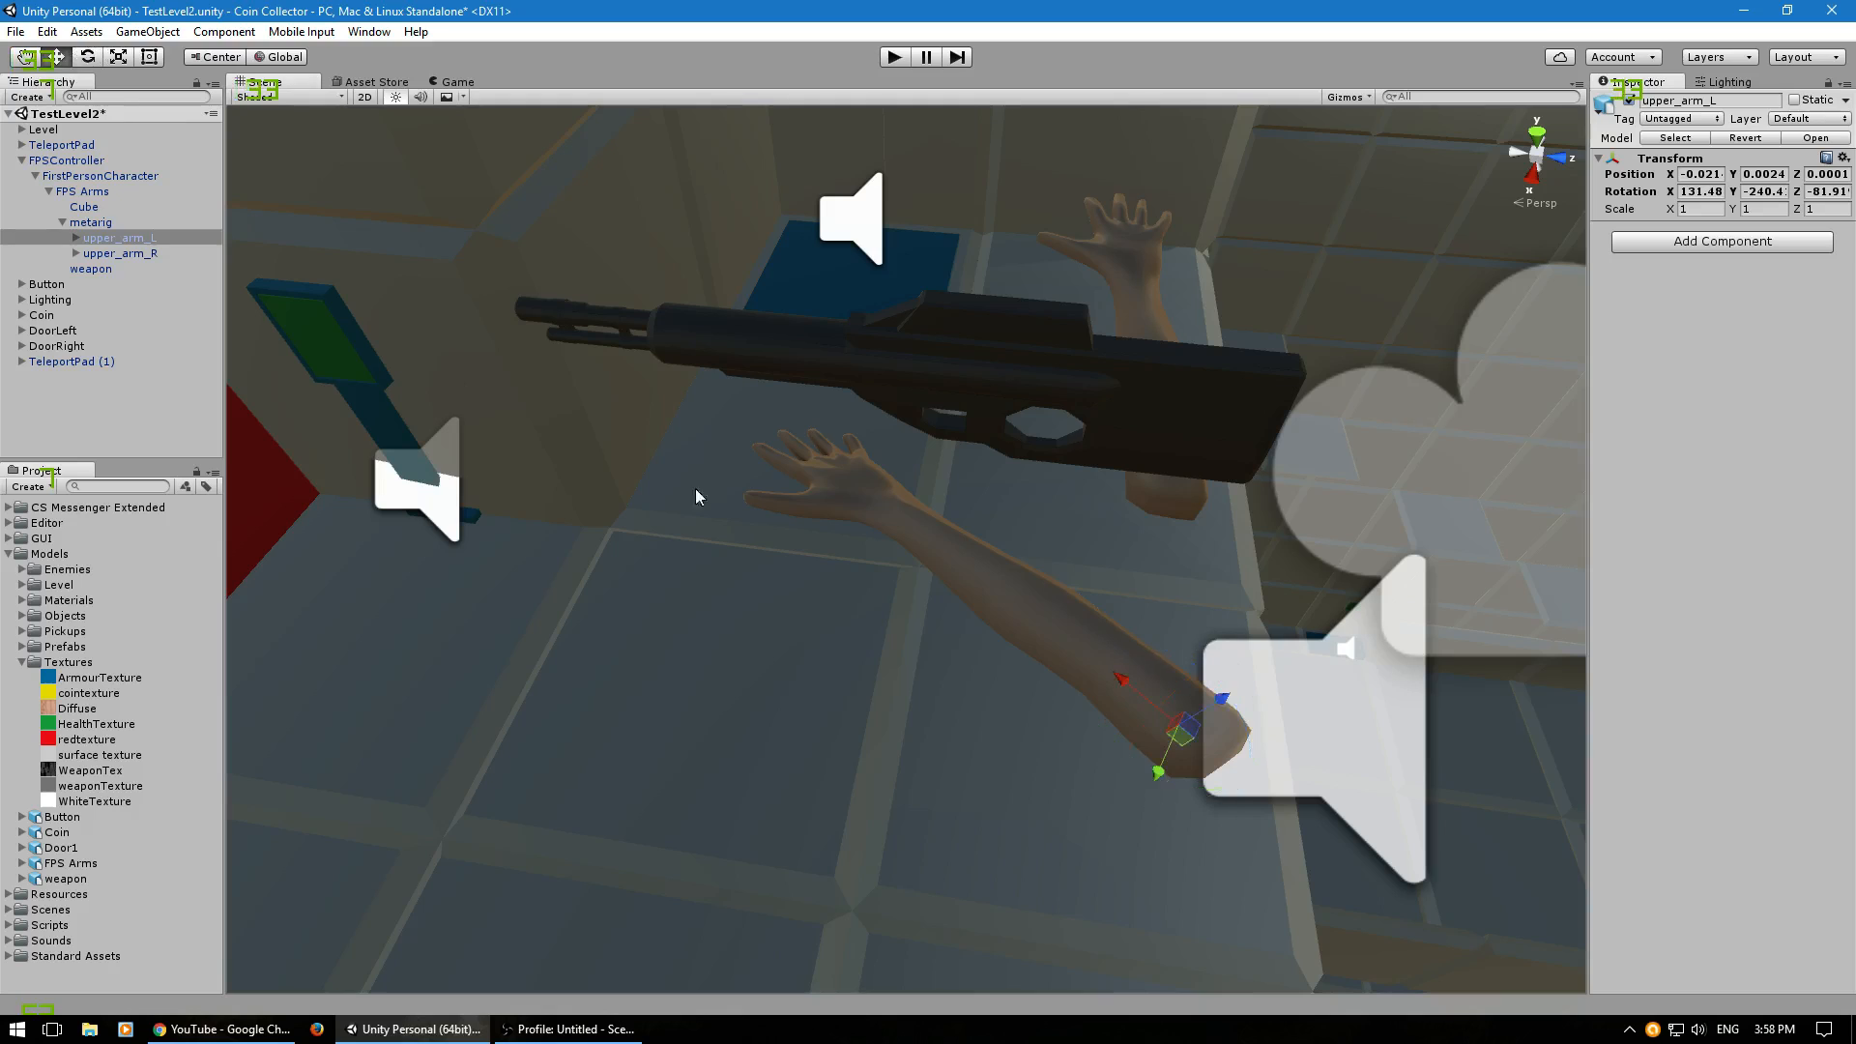
left_click_drag(1224, 701, 1220, 707)
right_click_drag(879, 682, 758, 547)
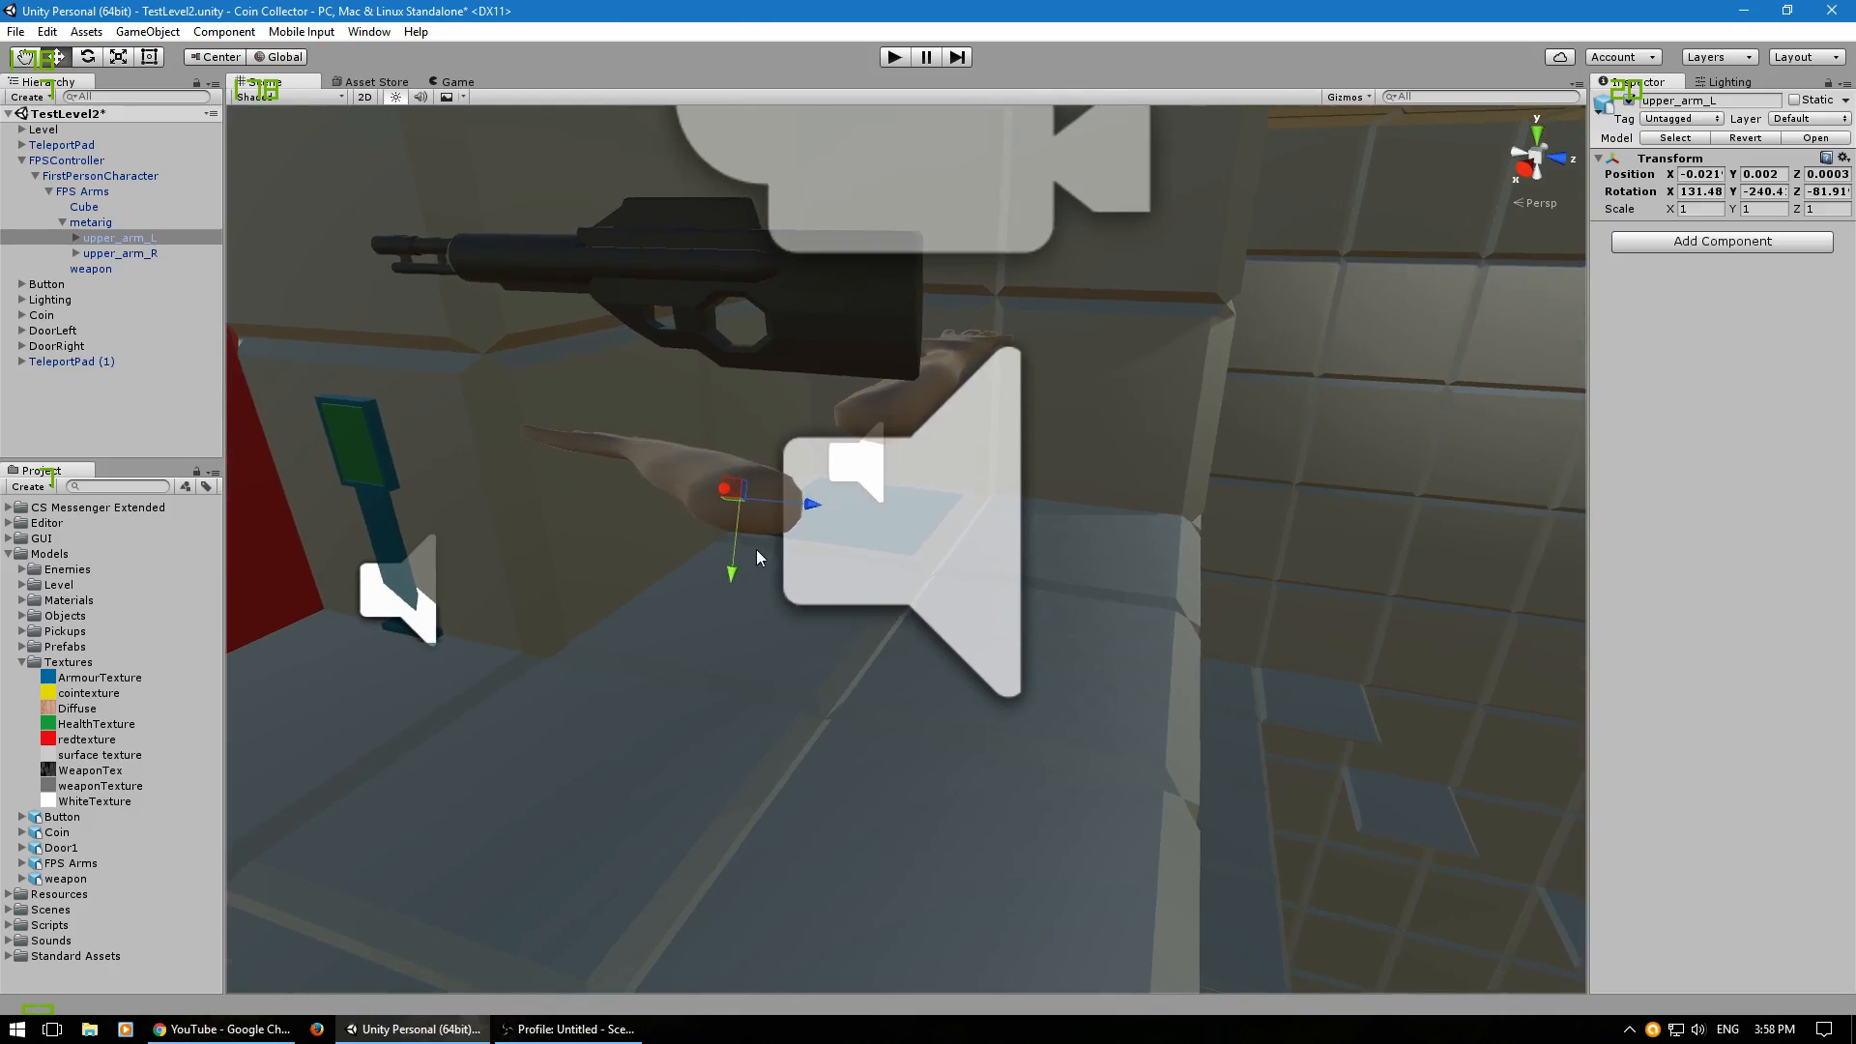
left_click_drag(731, 573, 741, 306)
right_click_drag(740, 306, 1039, 472)
Take the weapon out of the FPS Arms and parent it directly to FirstPersonCharacter.
left_click(77, 191)
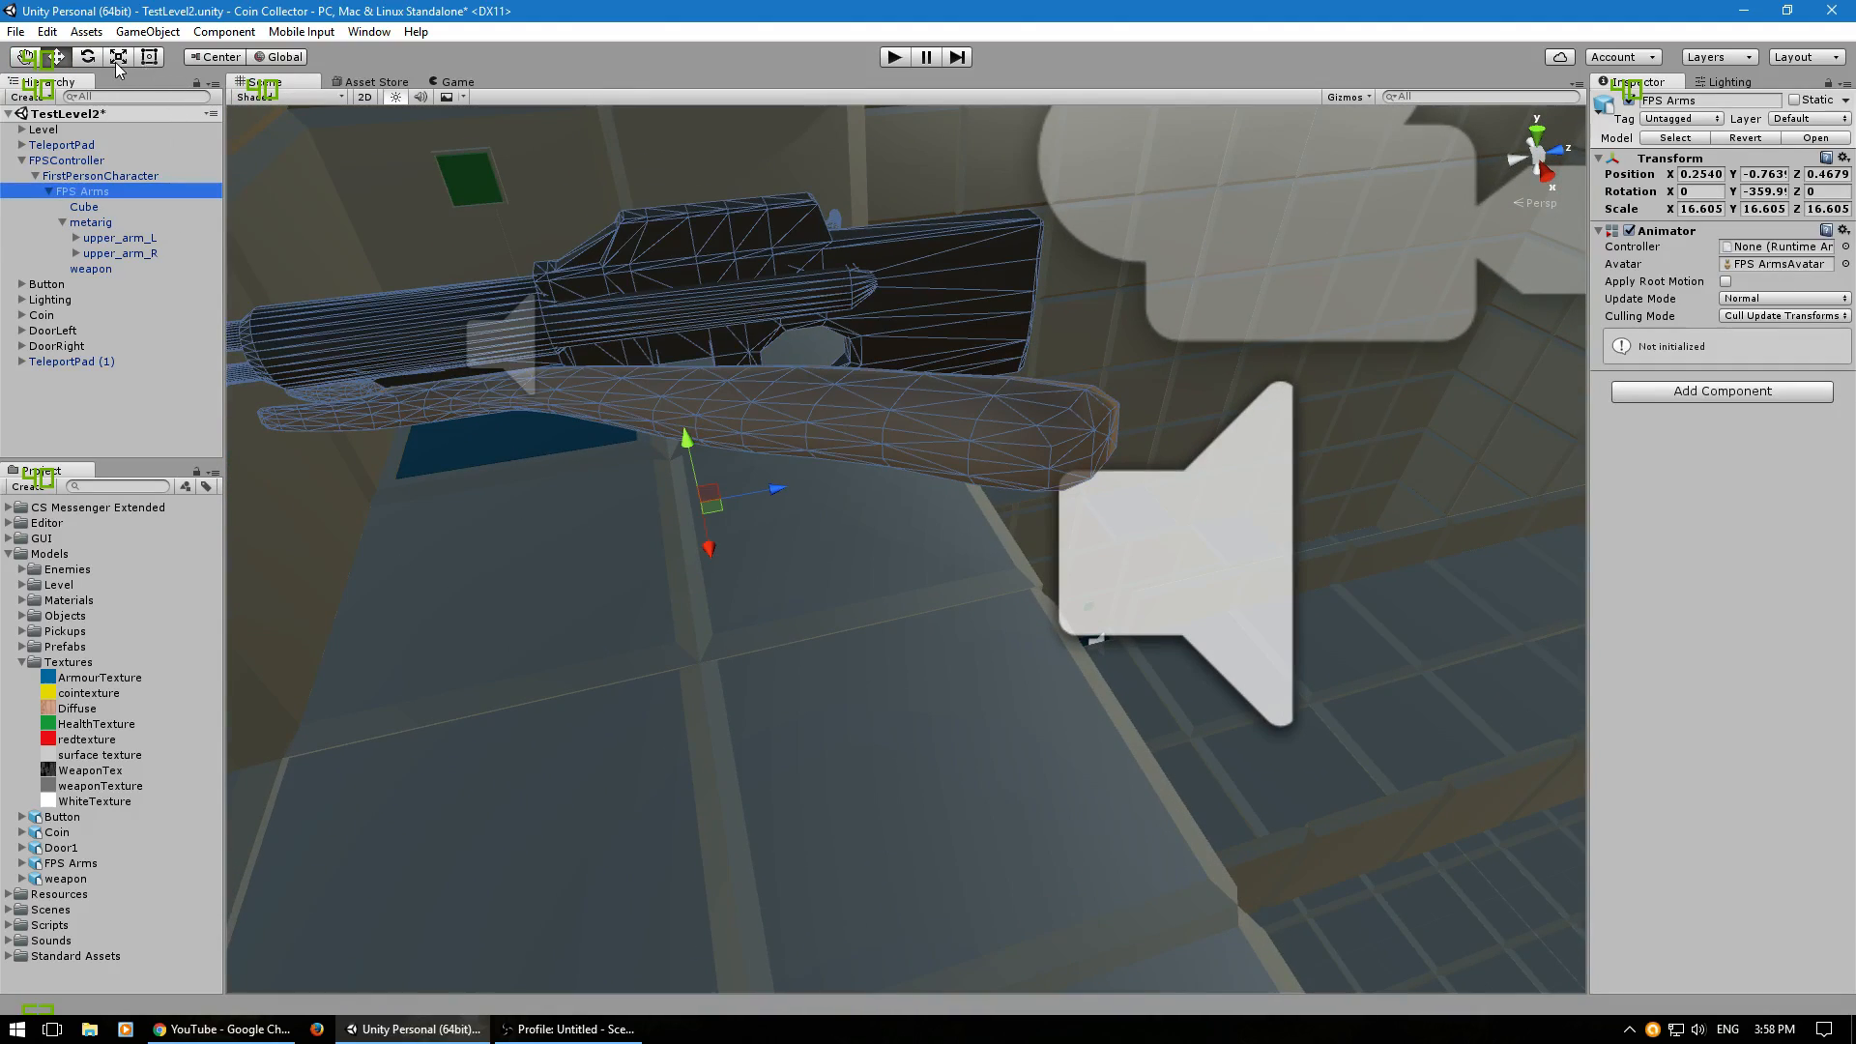
left_click_drag(89, 270, 68, 180)
Scale the FPS Arms uniformly to about 13.17 and move them to about X 0.261, Y -0.685, Z 0.626.
left_click(73, 191)
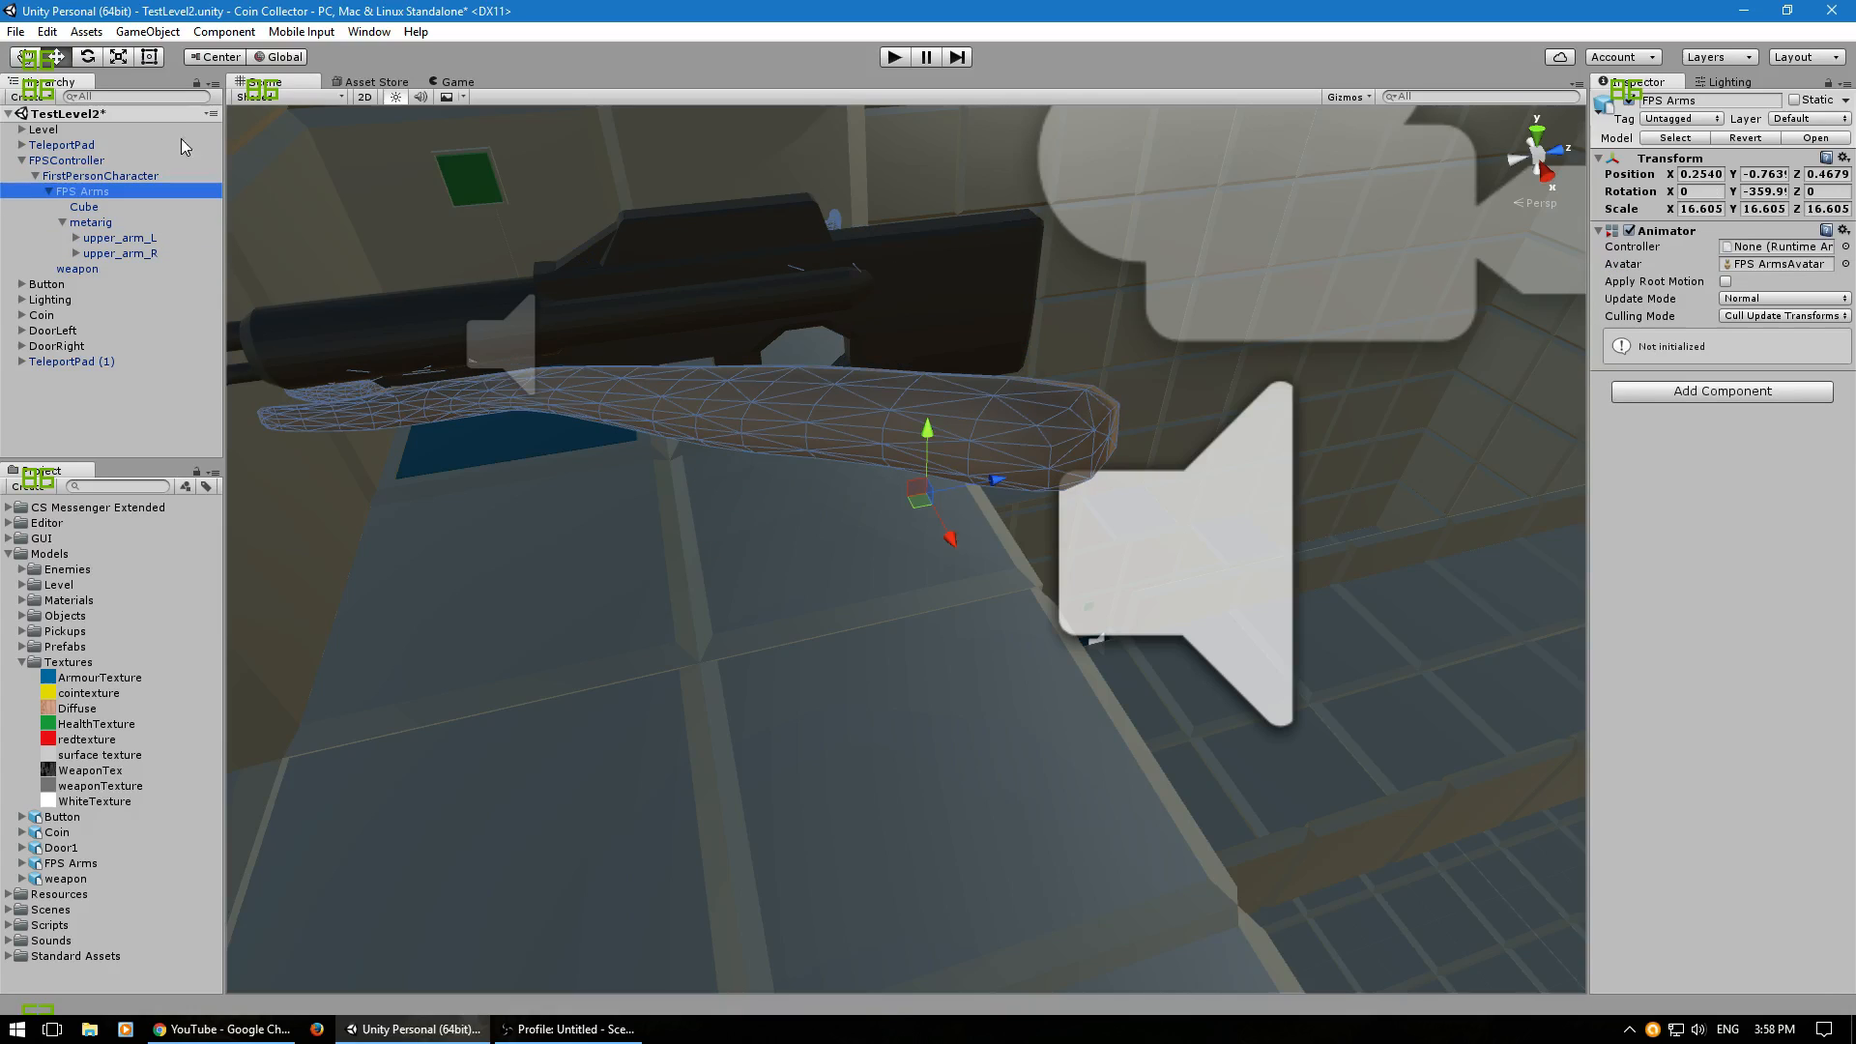
left_click(118, 57)
left_click_drag(928, 493, 973, 455)
left_click(62, 60)
right_click_drag(866, 458, 591, 454)
left_click_drag(1011, 742, 974, 719)
right_click_drag(974, 719, 542, 580)
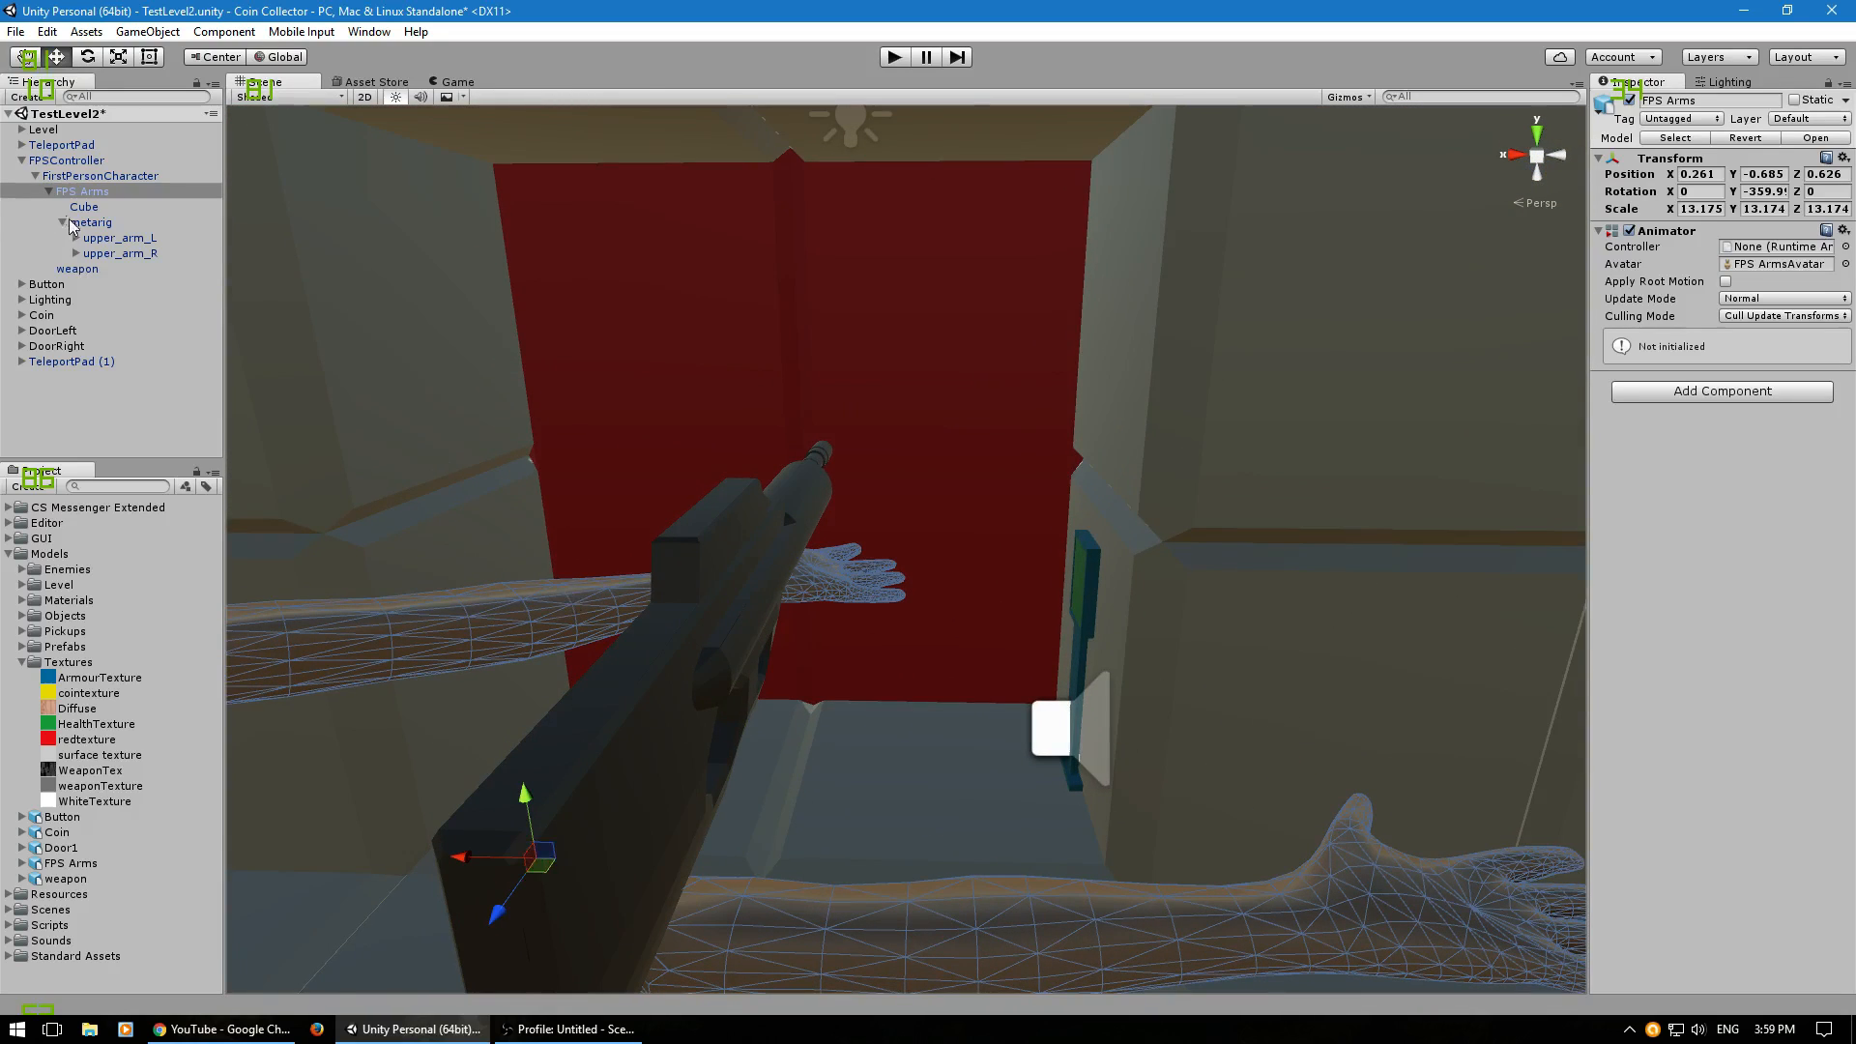
Find the palm_01_L bone in the left hand's hierarchy and rotate it to about X -23.02, Y 23.704, Z -18.21.
double_click(108, 238)
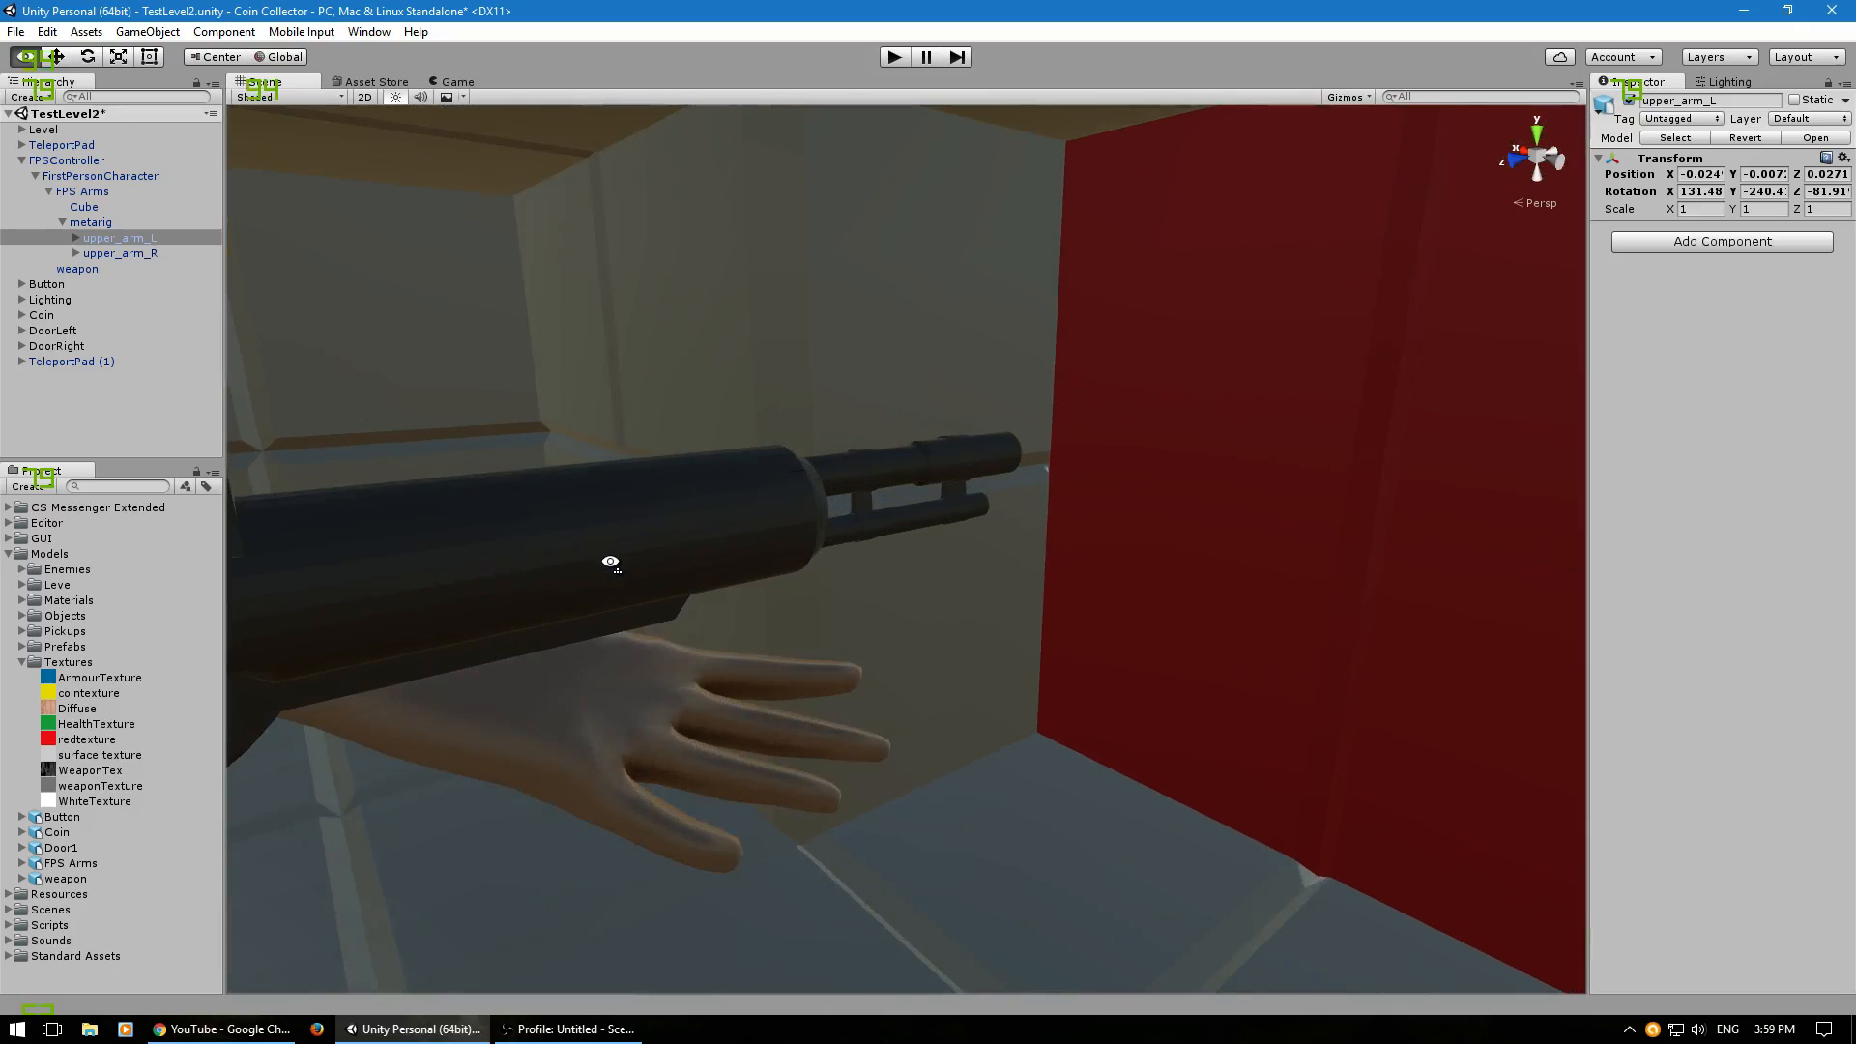
right_click_drag(611, 595, 633, 644)
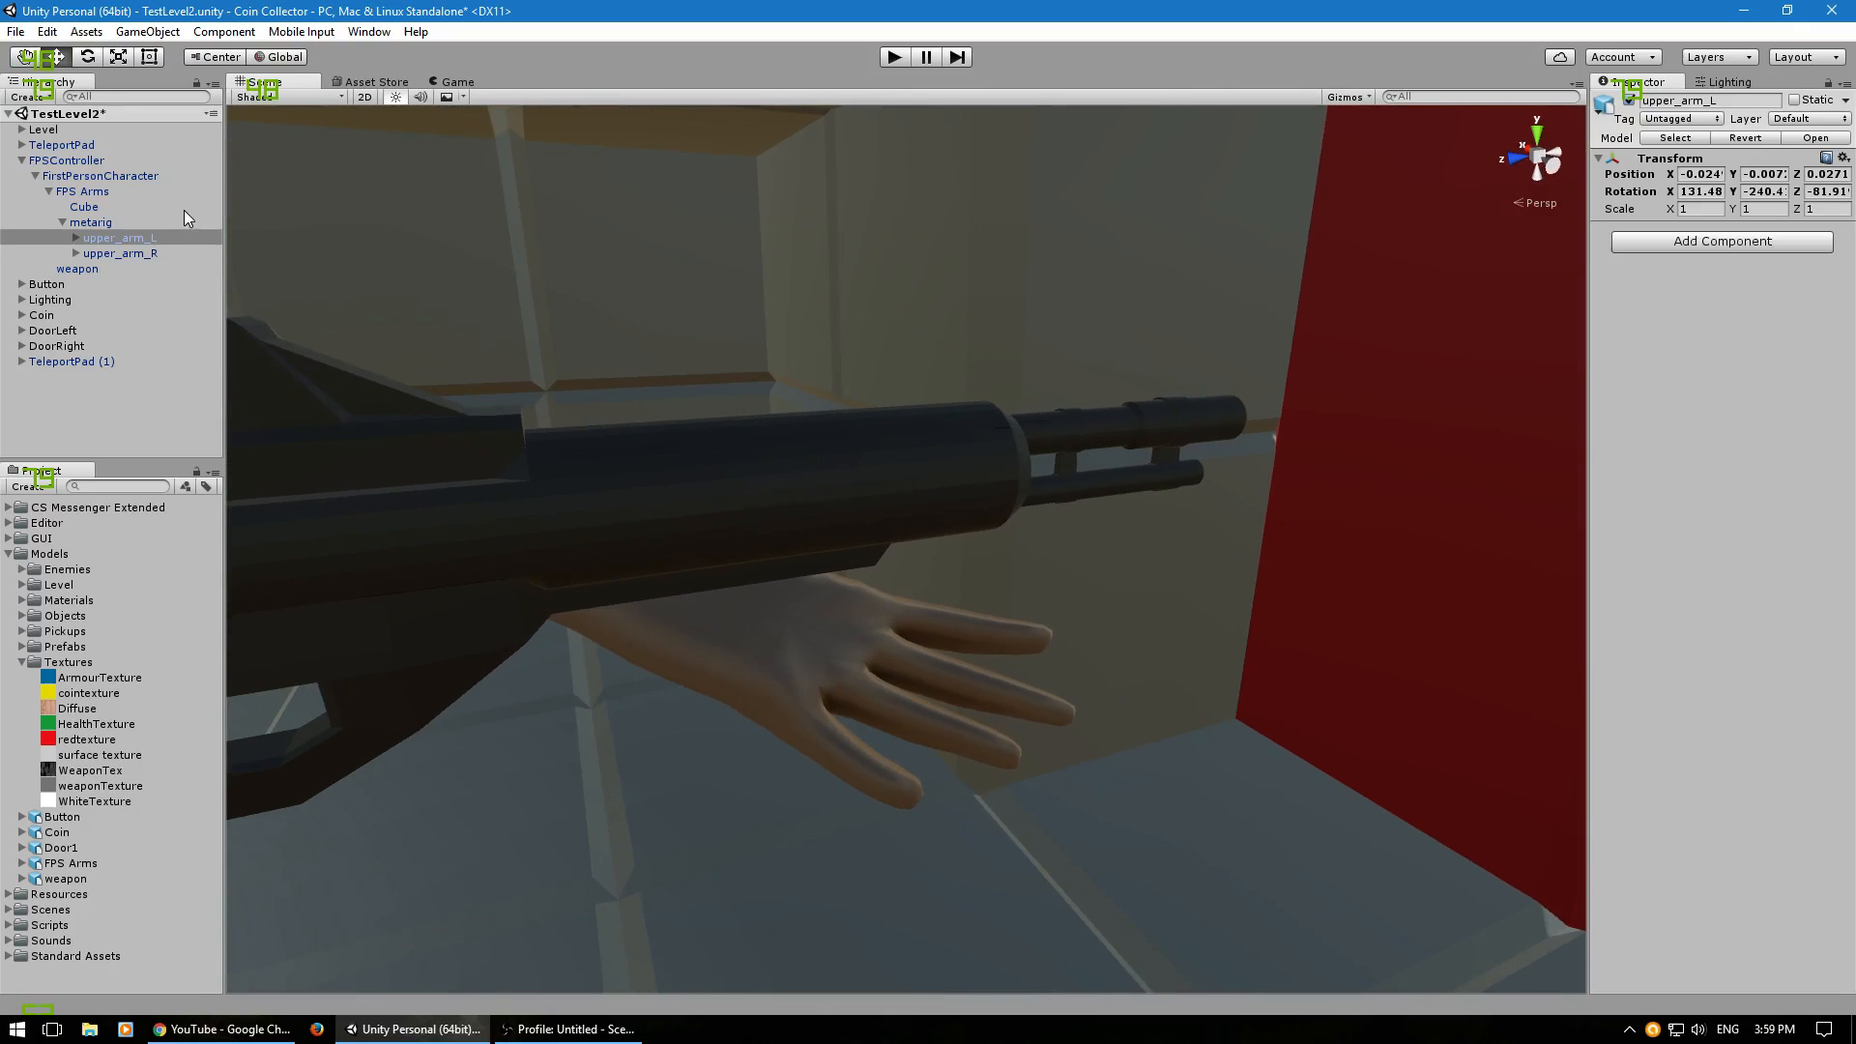
left_click(77, 237)
left_click(89, 254)
left_click(102, 269)
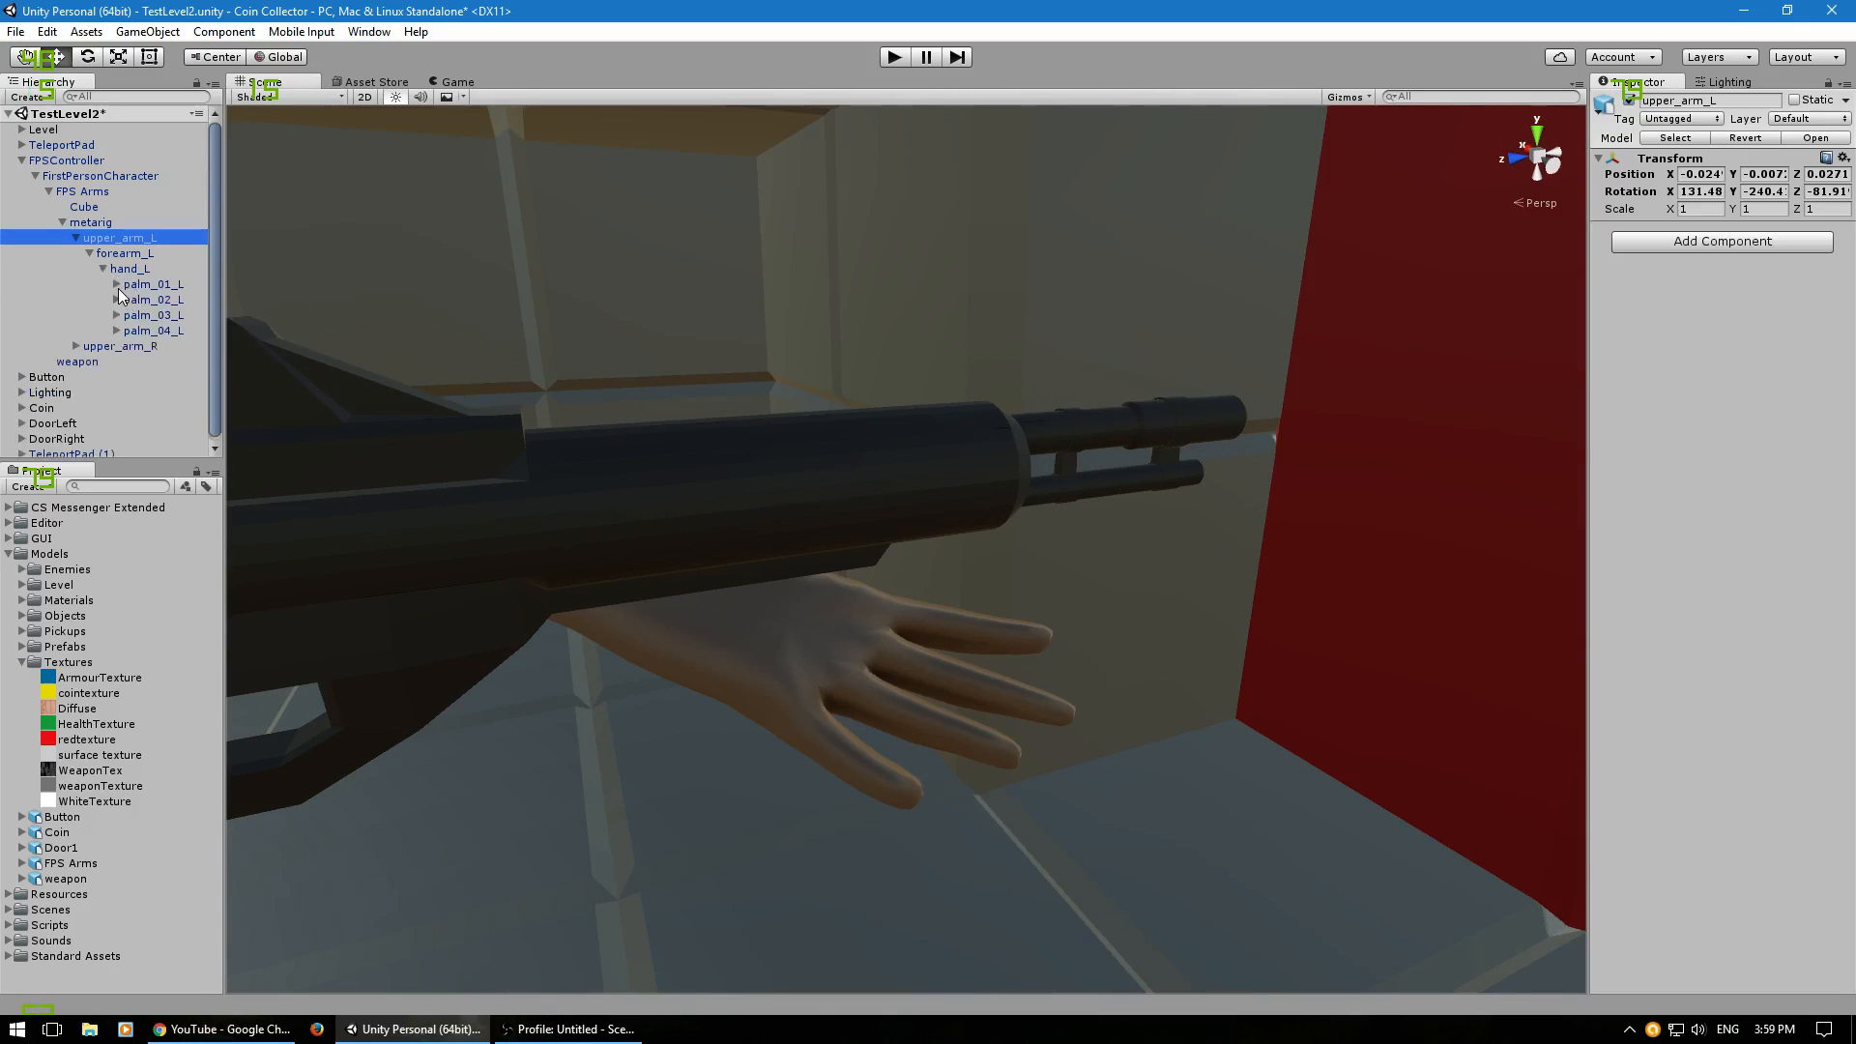
left_click(129, 271)
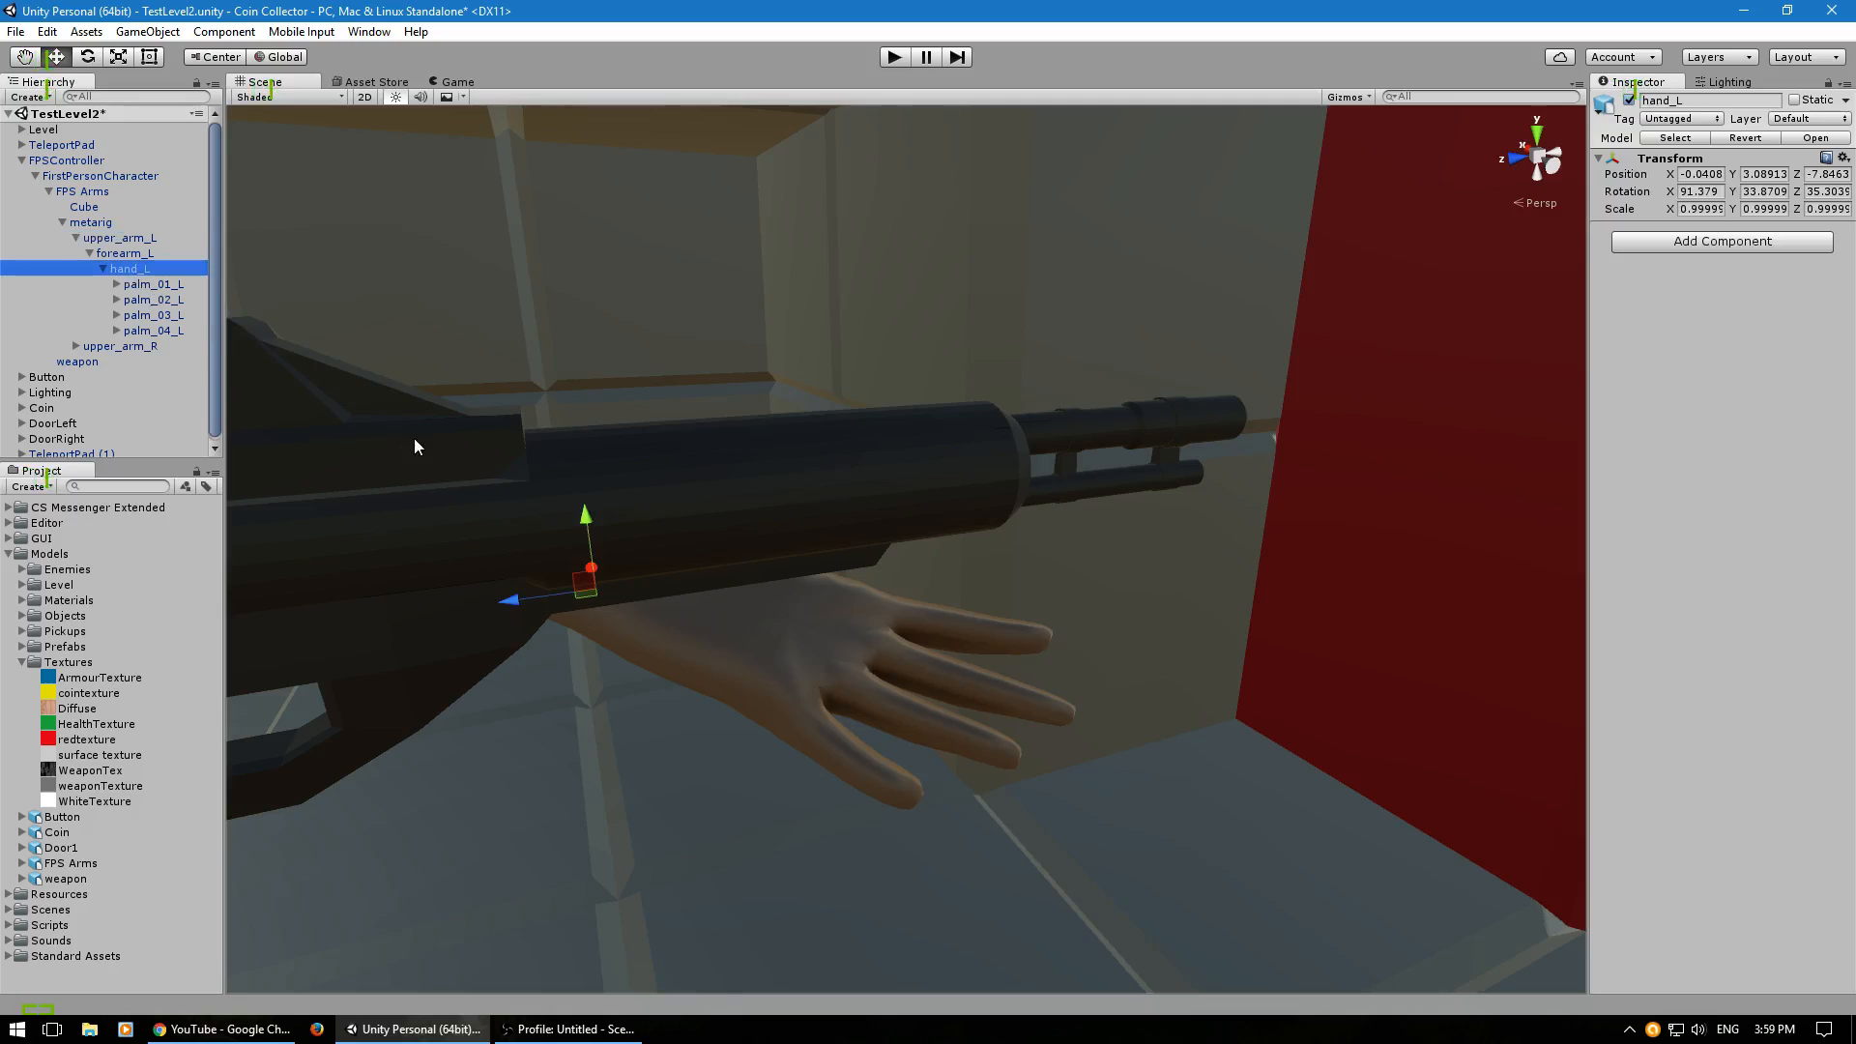
left_click_drag(383, 447, 217, 358, "alt")
scroll(746, 519, "down", 5)
left_click(143, 288)
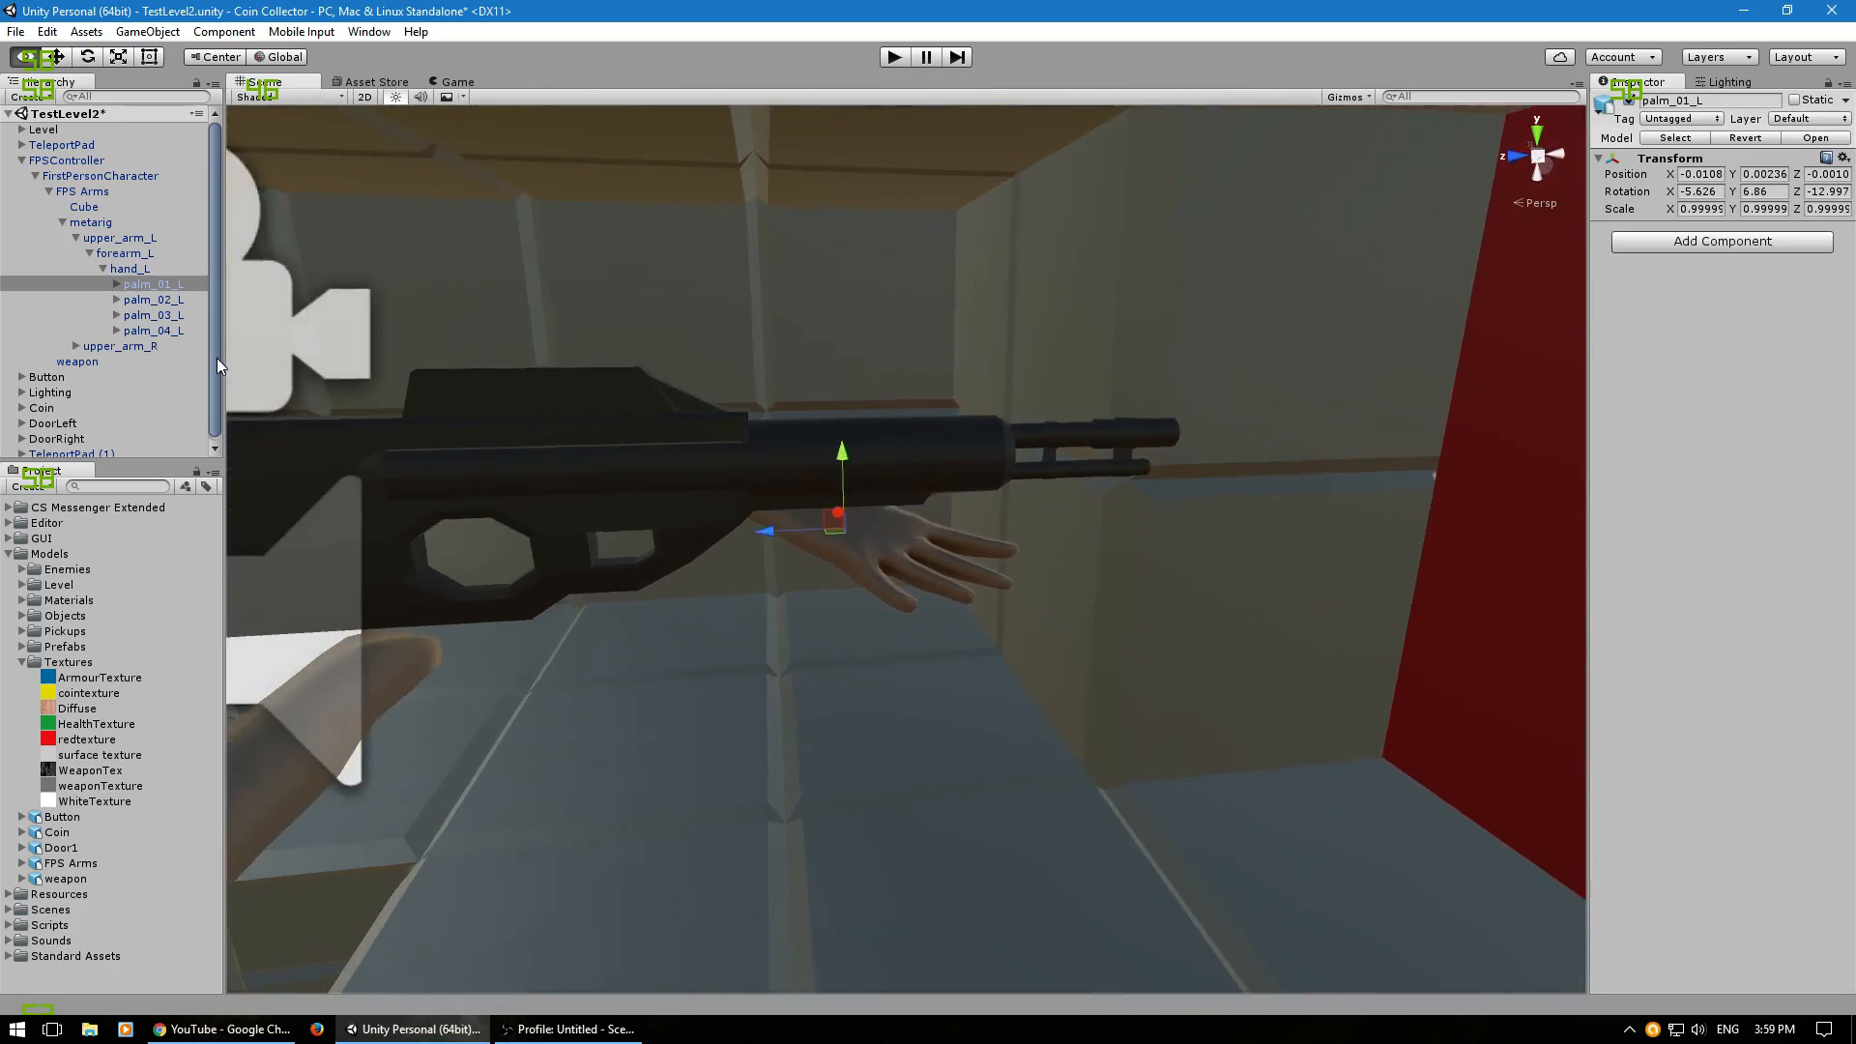
key("f")
key("e")
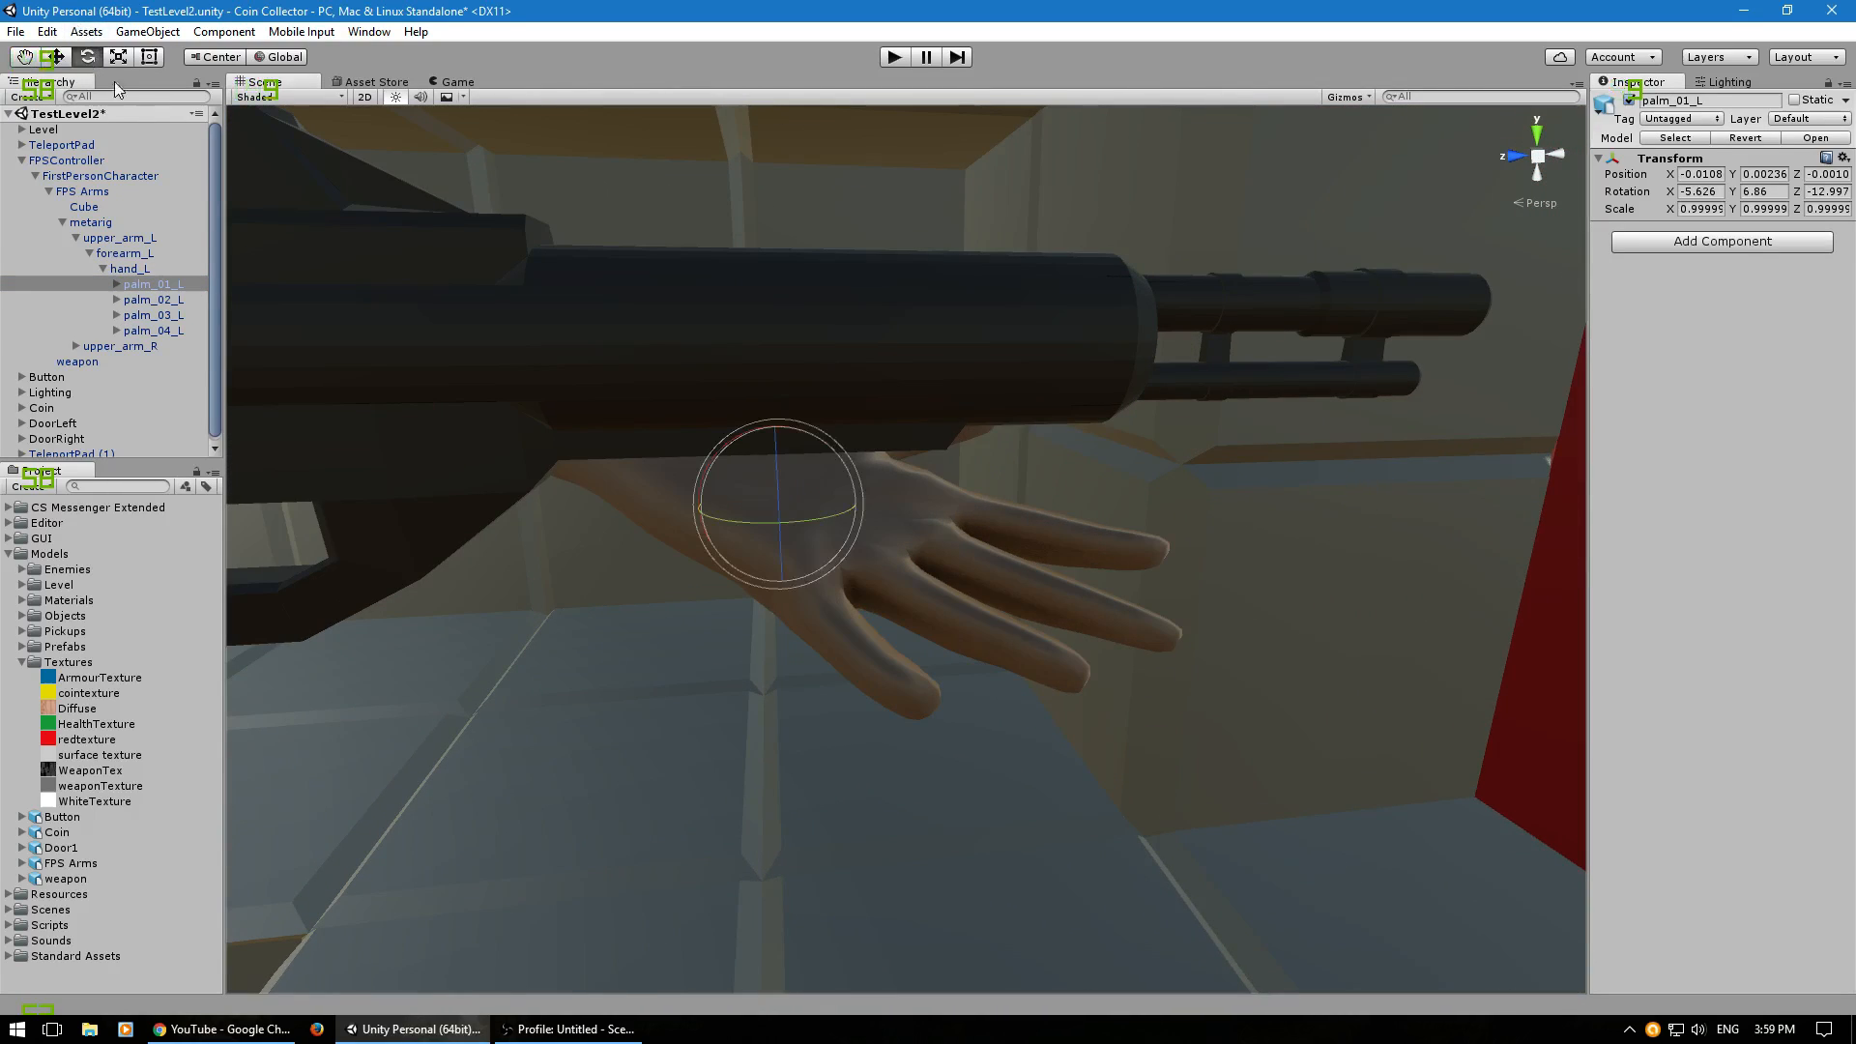
left_click_drag(780, 531, 770, 491)
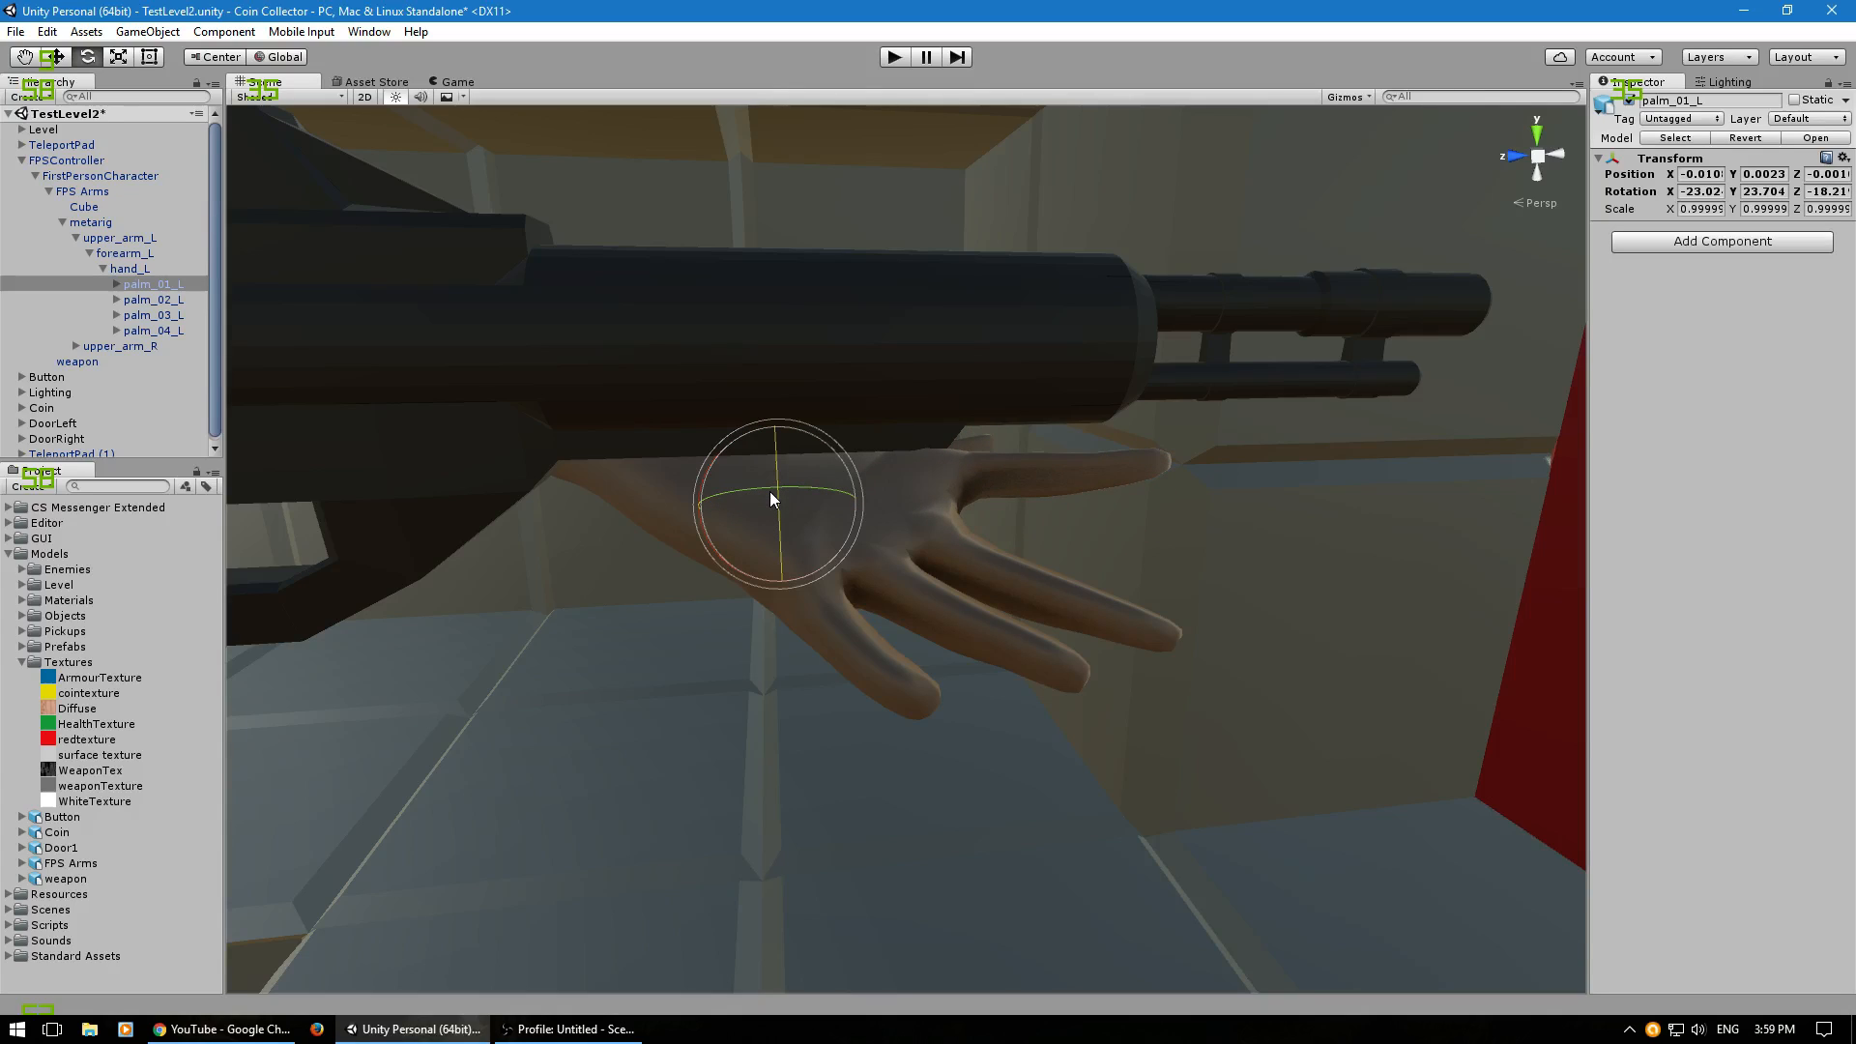
Rotate palm_02_L, palm_03_L and palm_04_L up toward the weapon, with palm_04_L at about X -24.26, Y 45.703, Z 4.9.
left_click(160, 302)
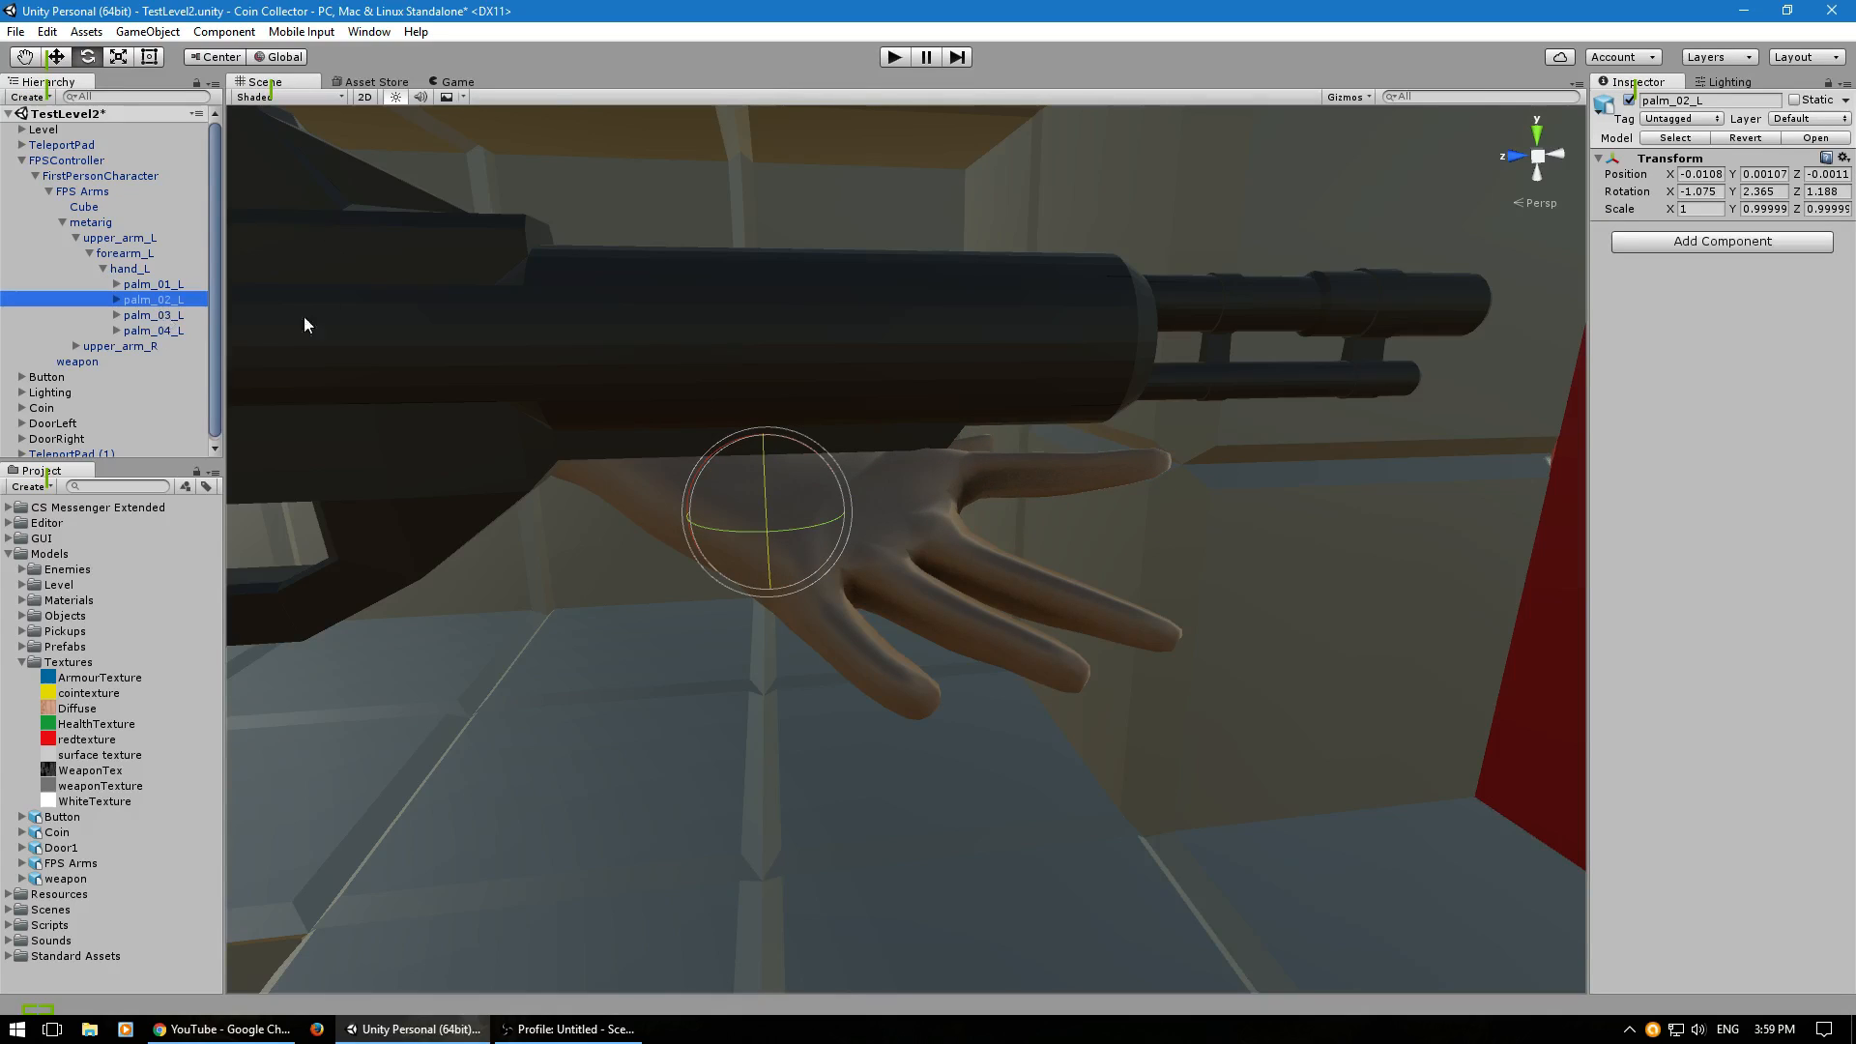
left_click_drag(768, 544, 734, 497)
left_click(156, 315)
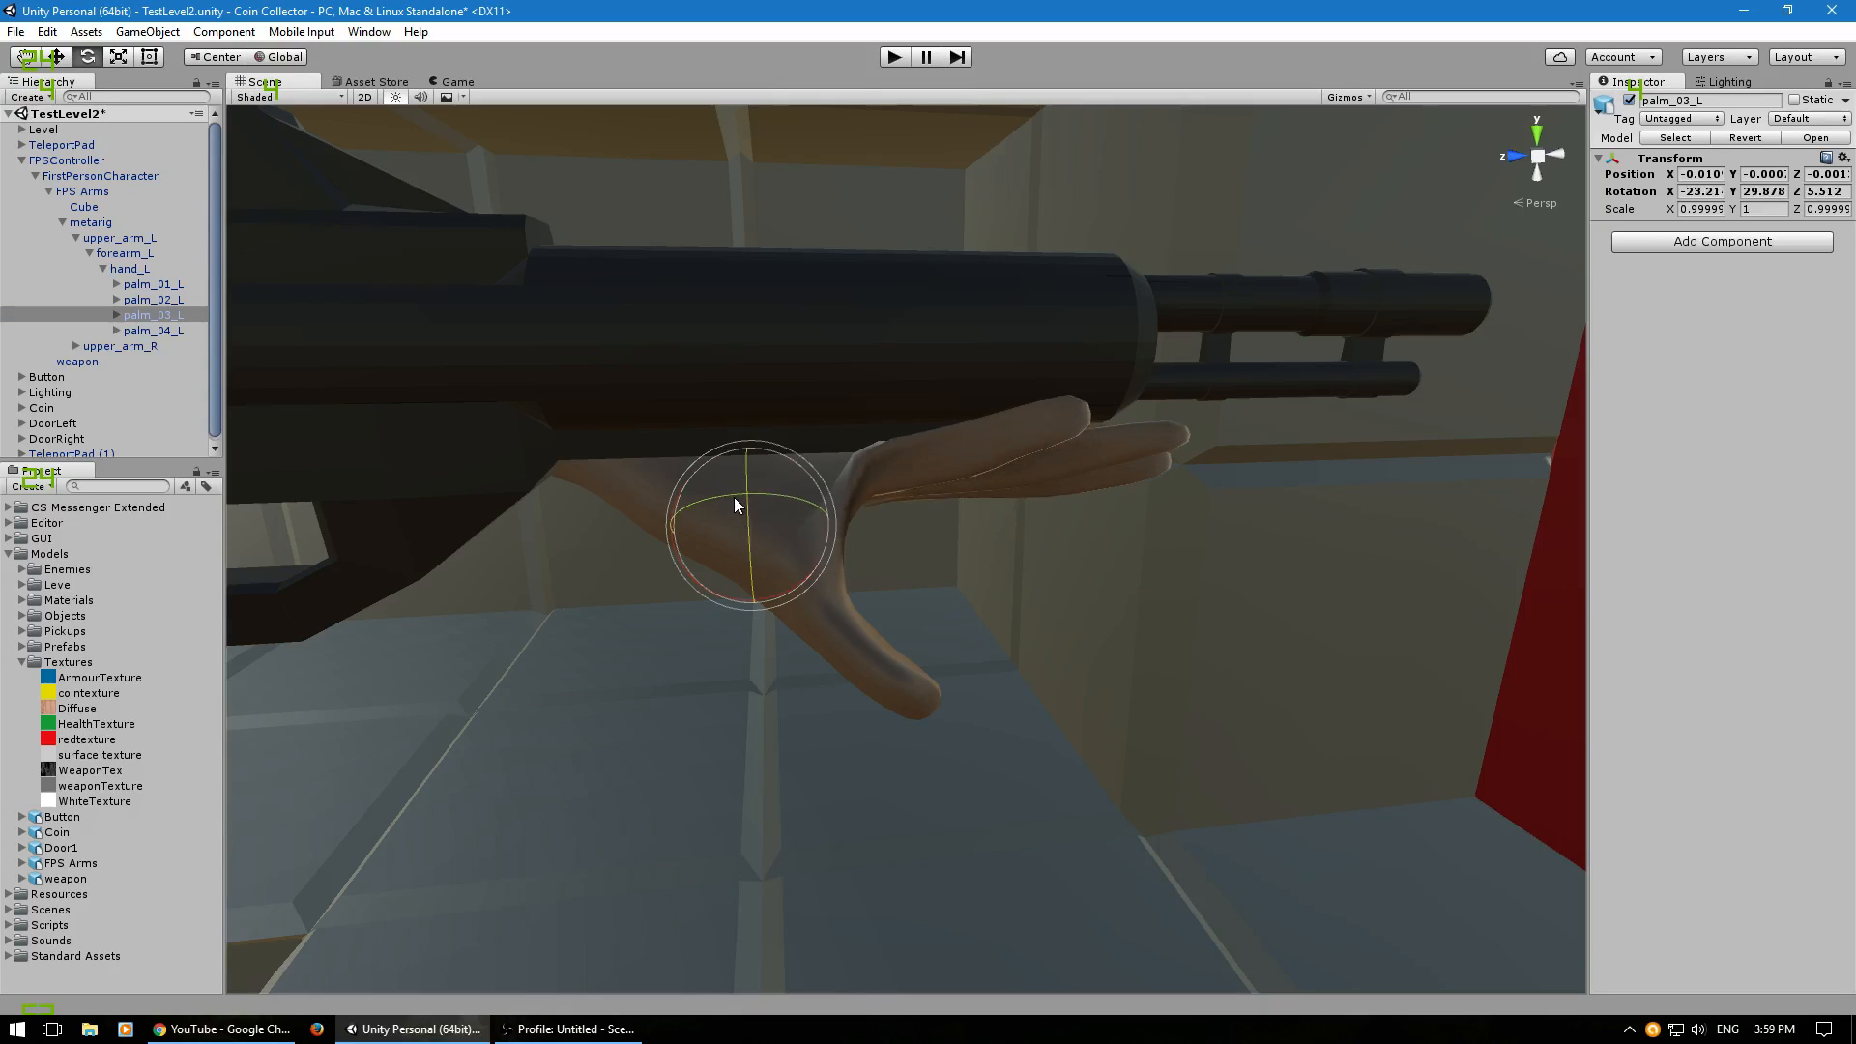
left_click(165, 330)
left_click_drag(702, 587, 1001, 616)
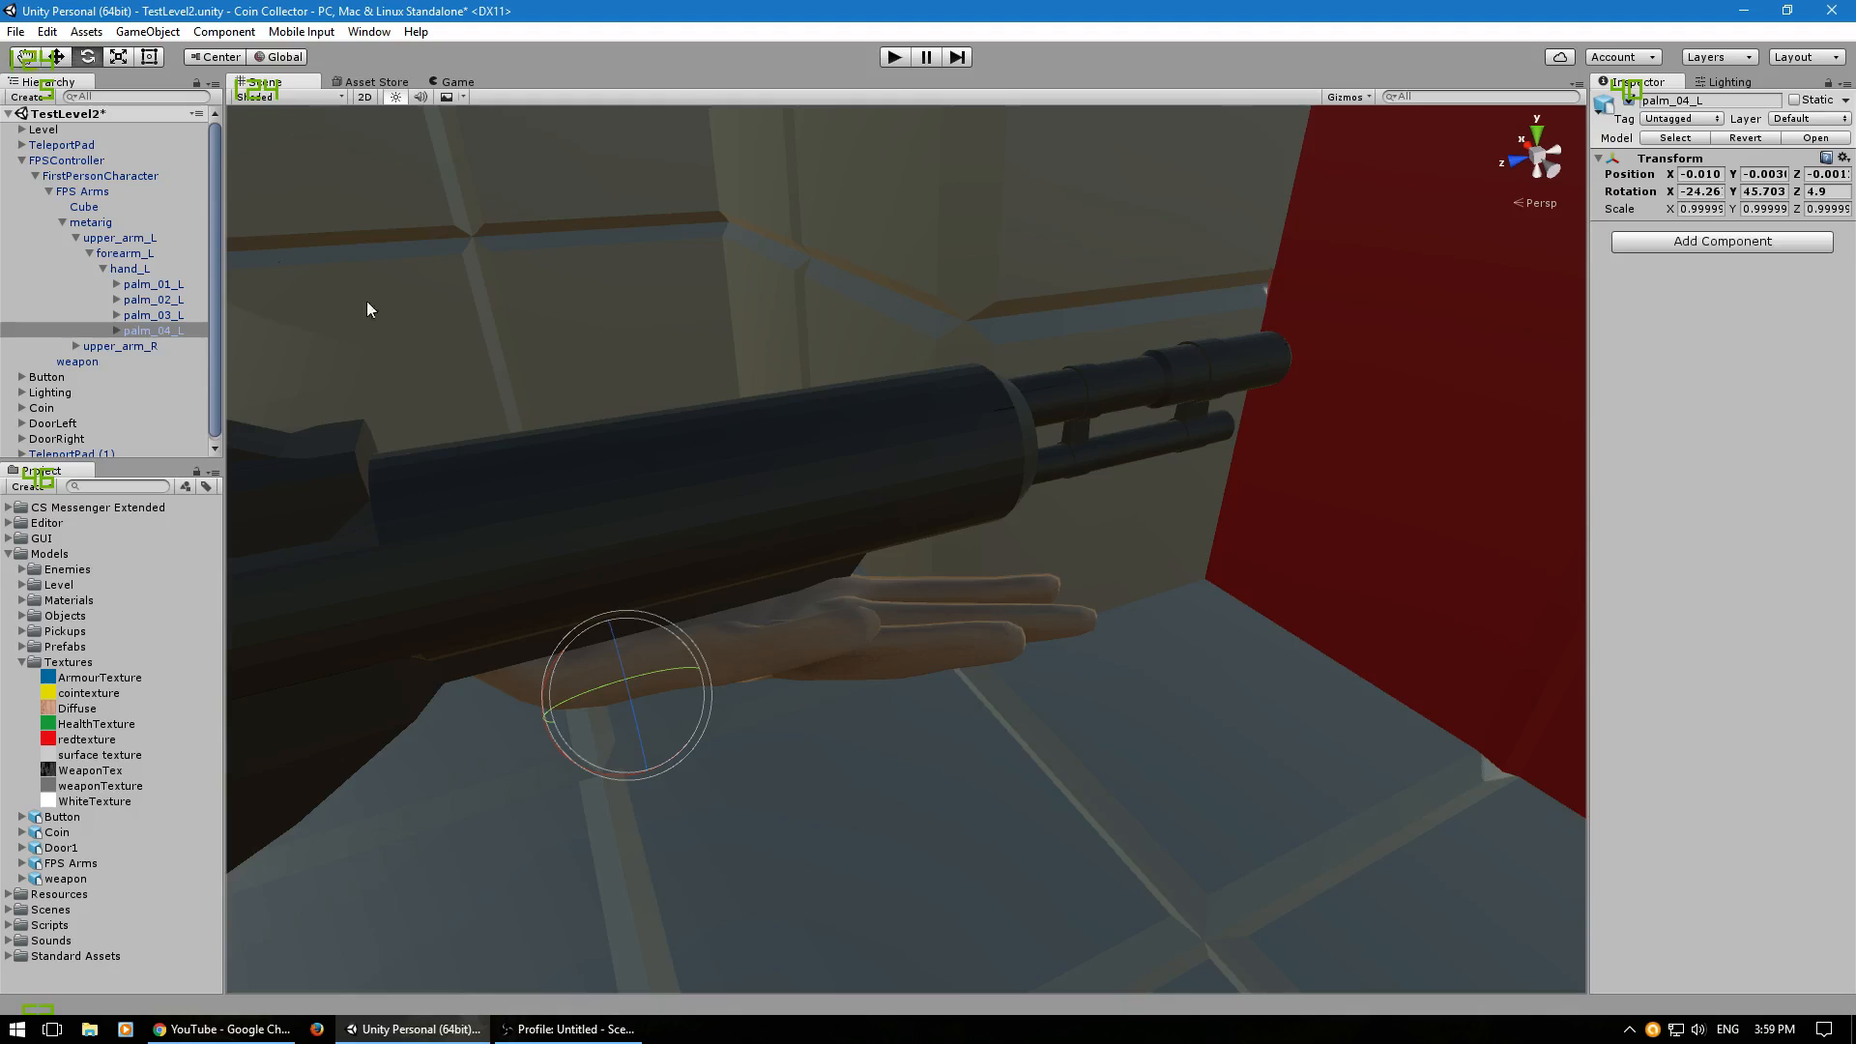
Bend the left index finger by rotating f_index_02_L to about X -28.32, Y 14.33, Z -6.89.
left_click(136, 283)
left_click(116, 285)
left_click(149, 301)
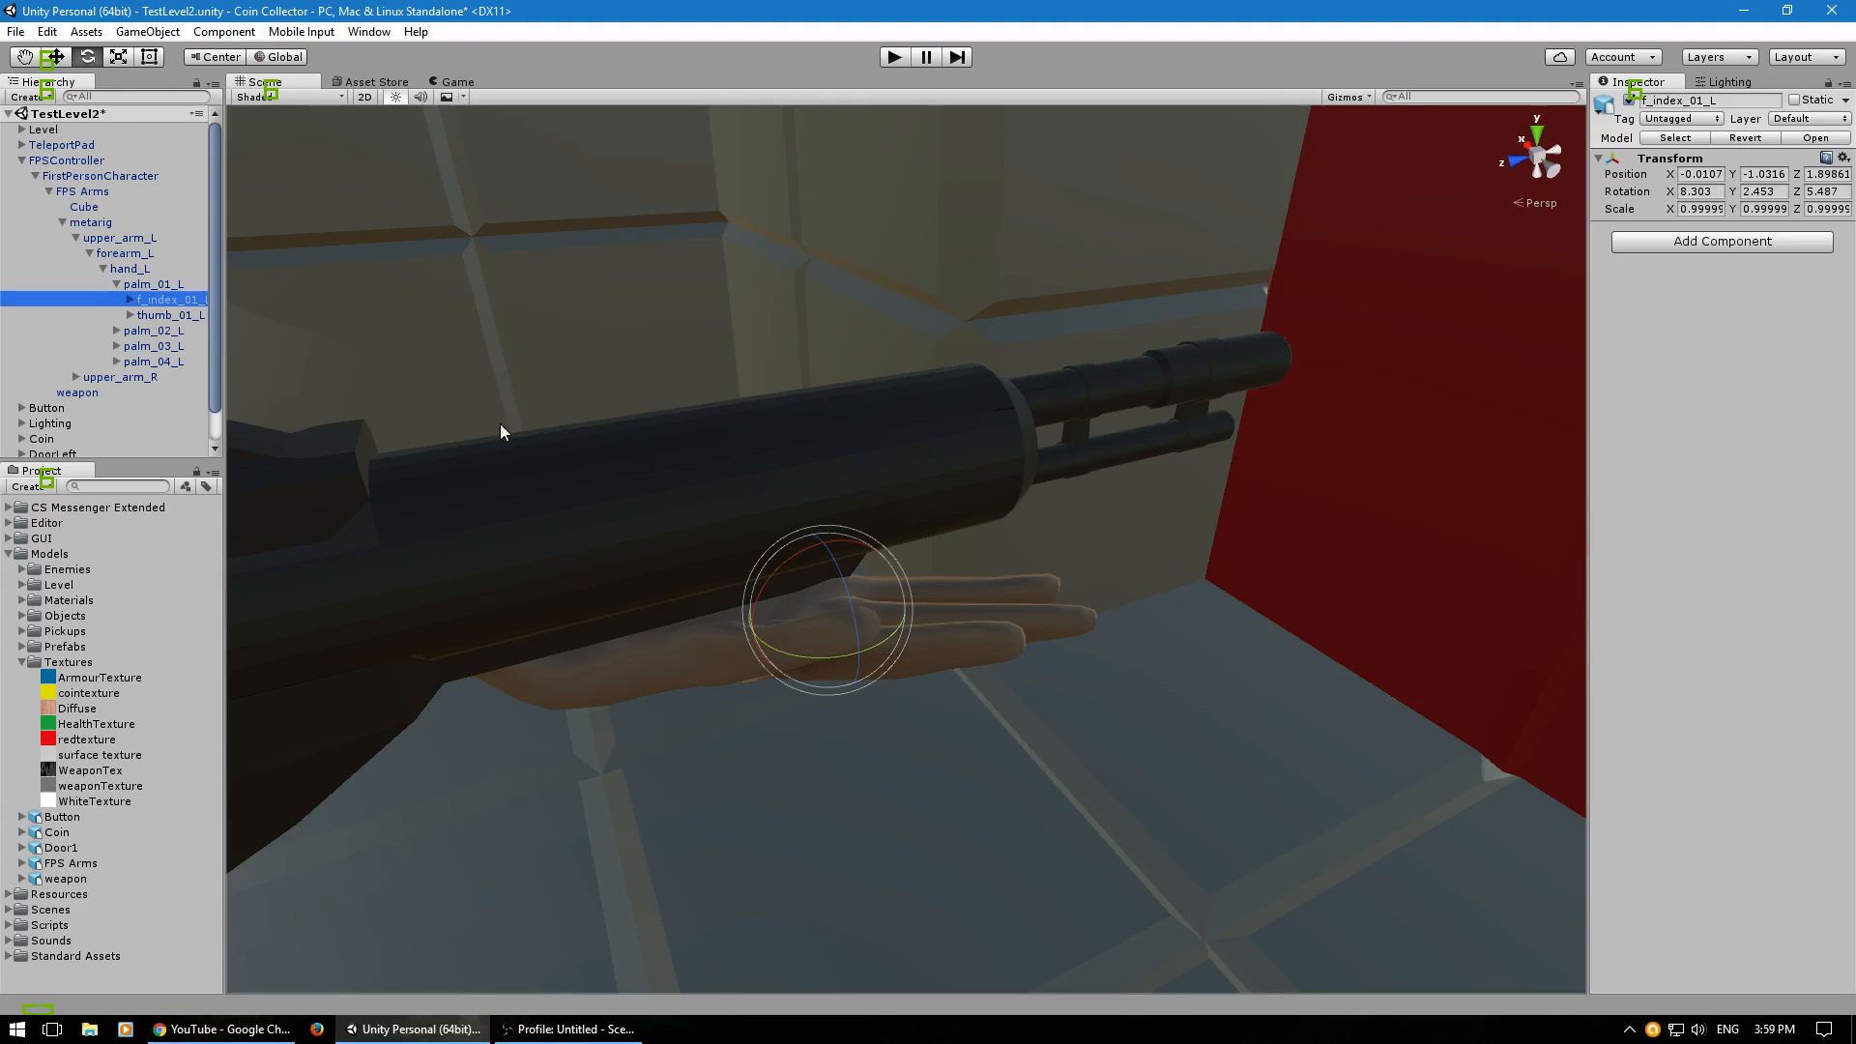
left_click(130, 301)
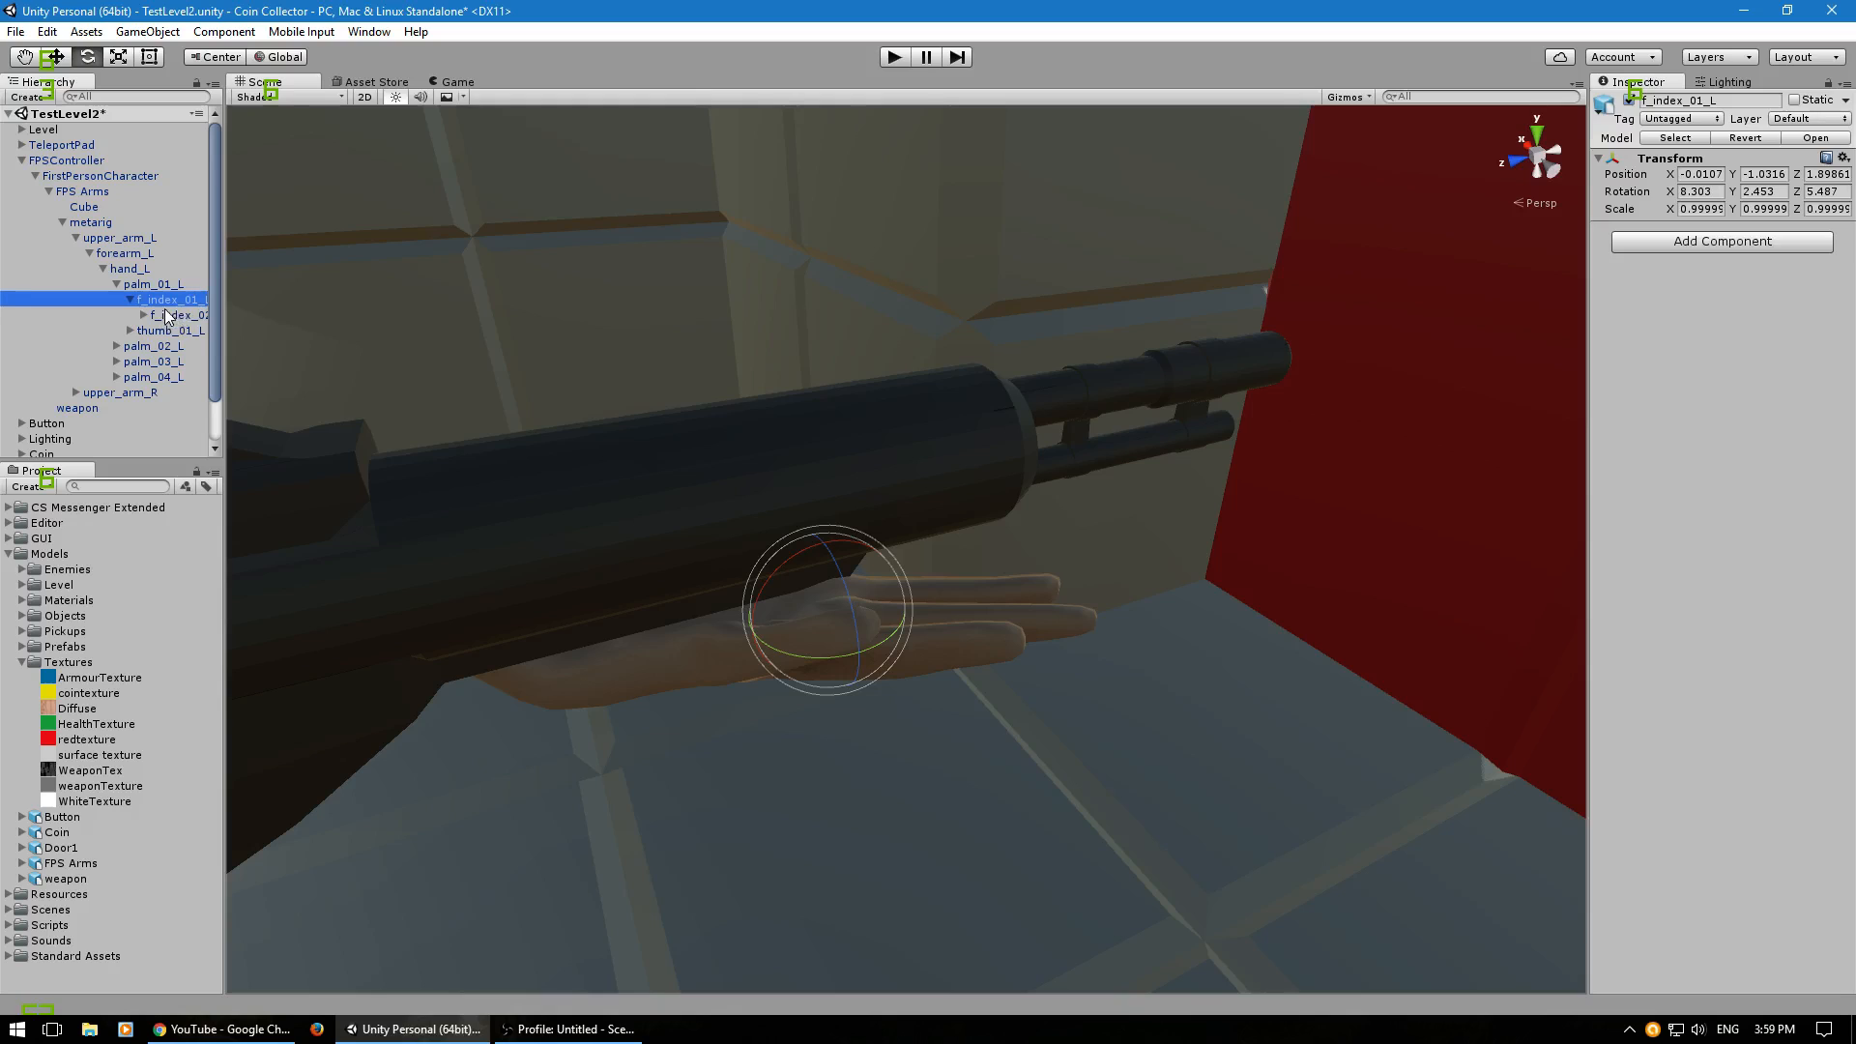
left_click_drag(890, 574, 602, 549, "alt")
key("s")
right_click_drag(603, 549, 611, 552)
key("w")
left_click_drag(722, 665, 773, 646)
left_click(176, 315)
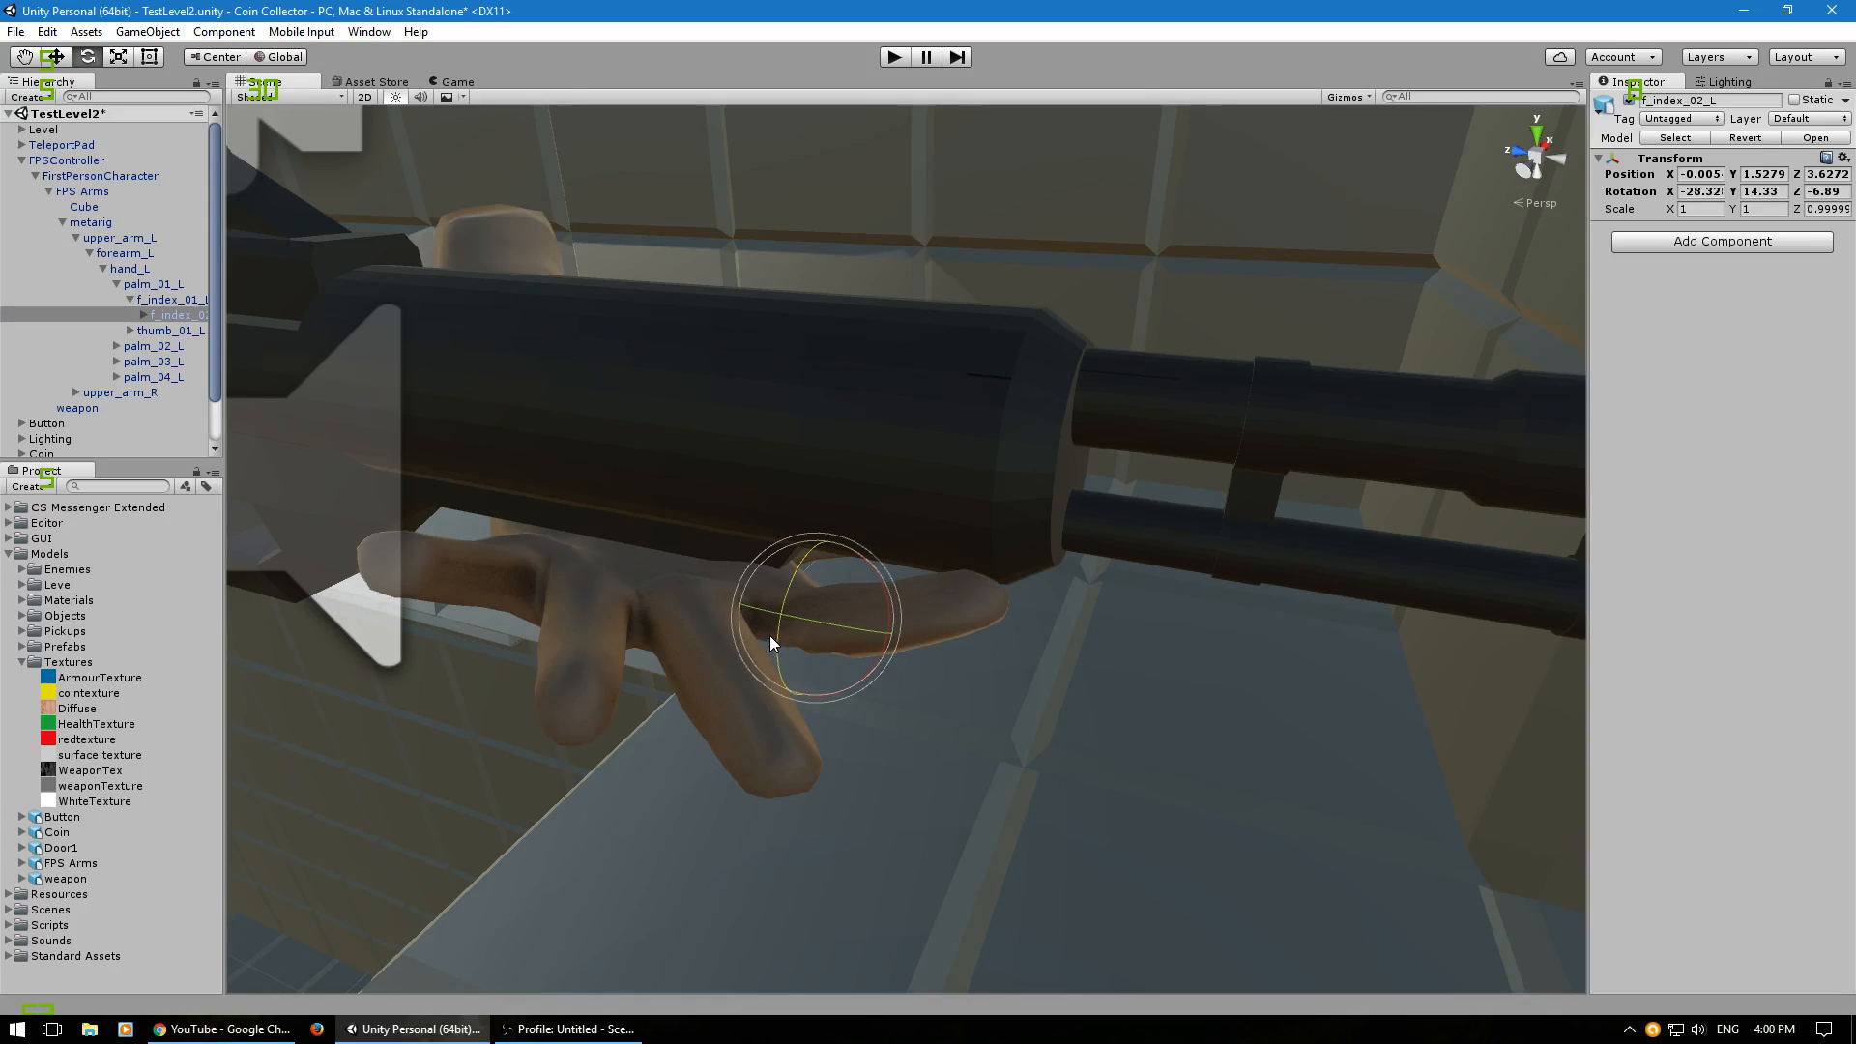
Curl the left index fingertip by rotating f_index_03_L to about X -23.95, Y 2.498, Z 9.368.
left_click(143, 315)
left_click(181, 331)
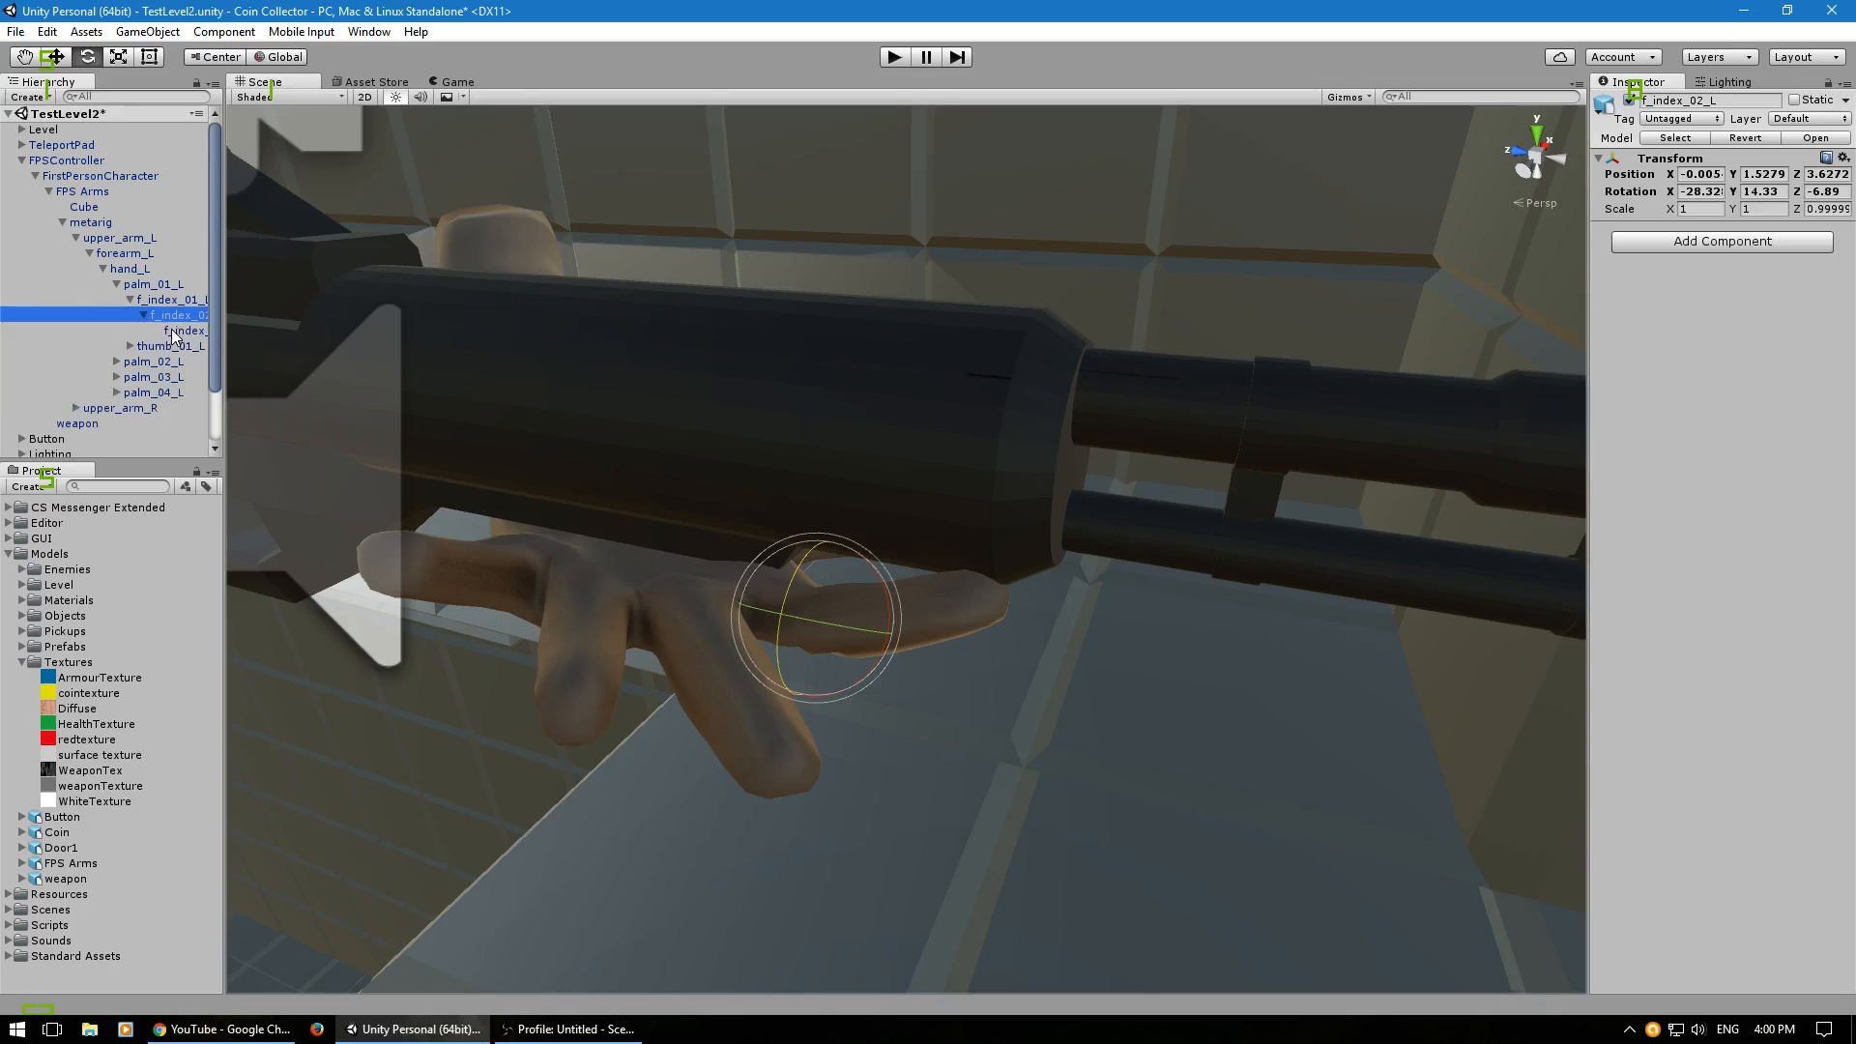
left_click_drag(878, 646, 919, 607)
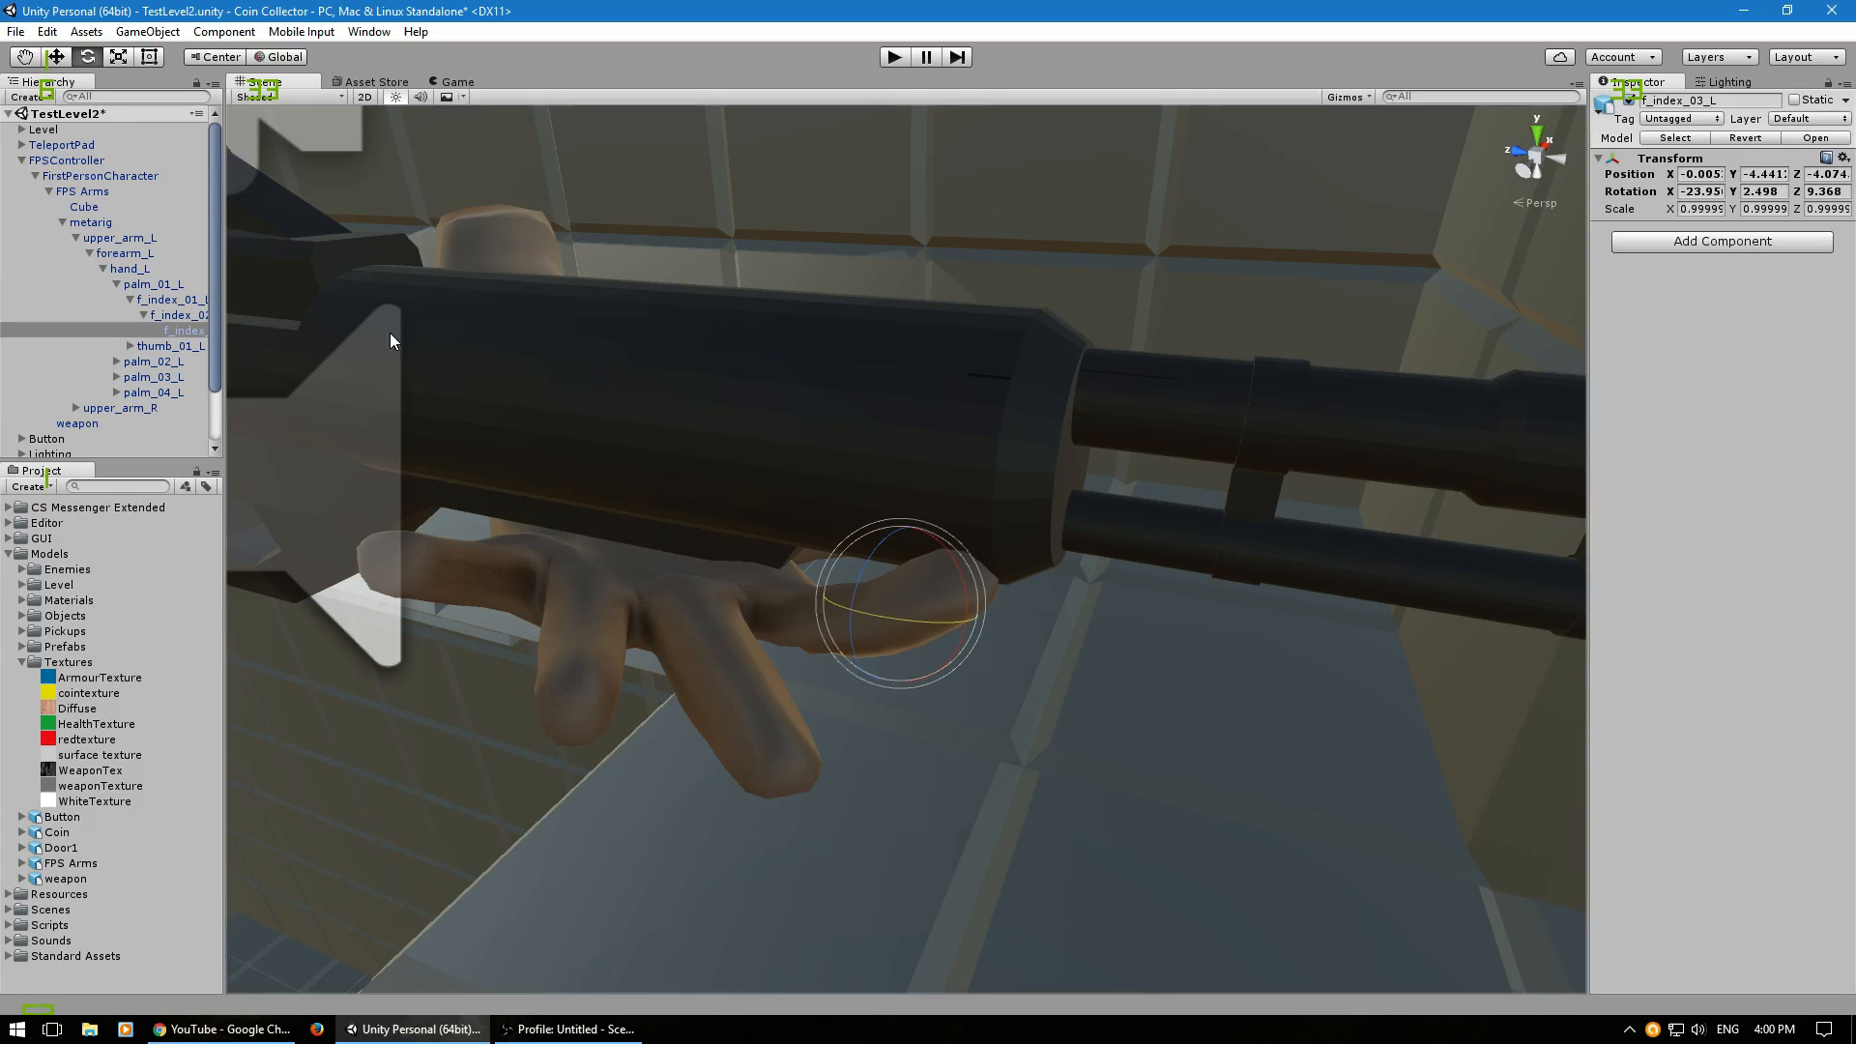
Bend f_index_02_L further toward the barrel, to about X -48.22, Y 11.906, Z 0.424.
left_click(178, 315)
left_click_drag(832, 653, 766, 578)
key("a")
mouse_move(753, 633)
right_mouse_down()
mouse_move(879, 663)
mouse_move(1158, 620)
mouse_move(1184, 538)
mouse_move(1151, 513)
mouse_move(672, 617)
mouse_move(735, 611)
right_mouse_up()
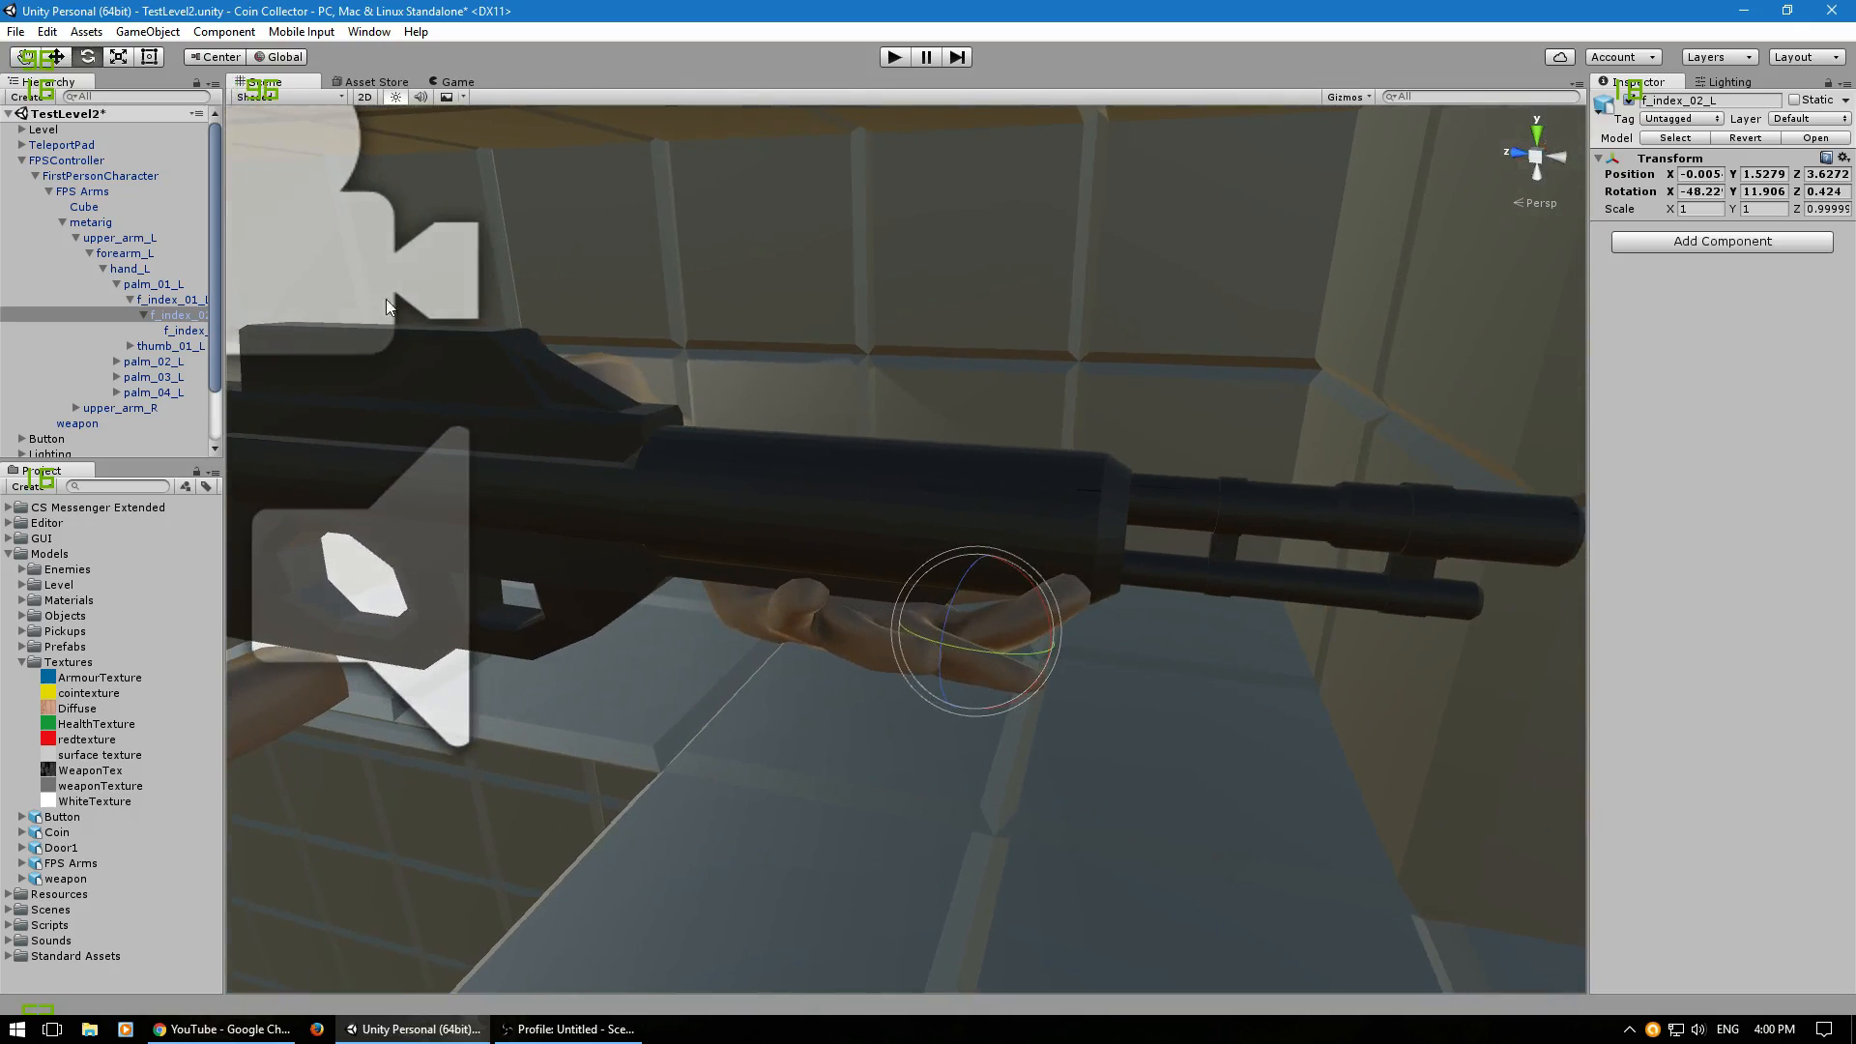
Rotate the left thumb's base bone, thumb_01_L, to about X 50.083, Y -120.9, Z -125.3.
left_click(136, 303)
left_click(137, 315)
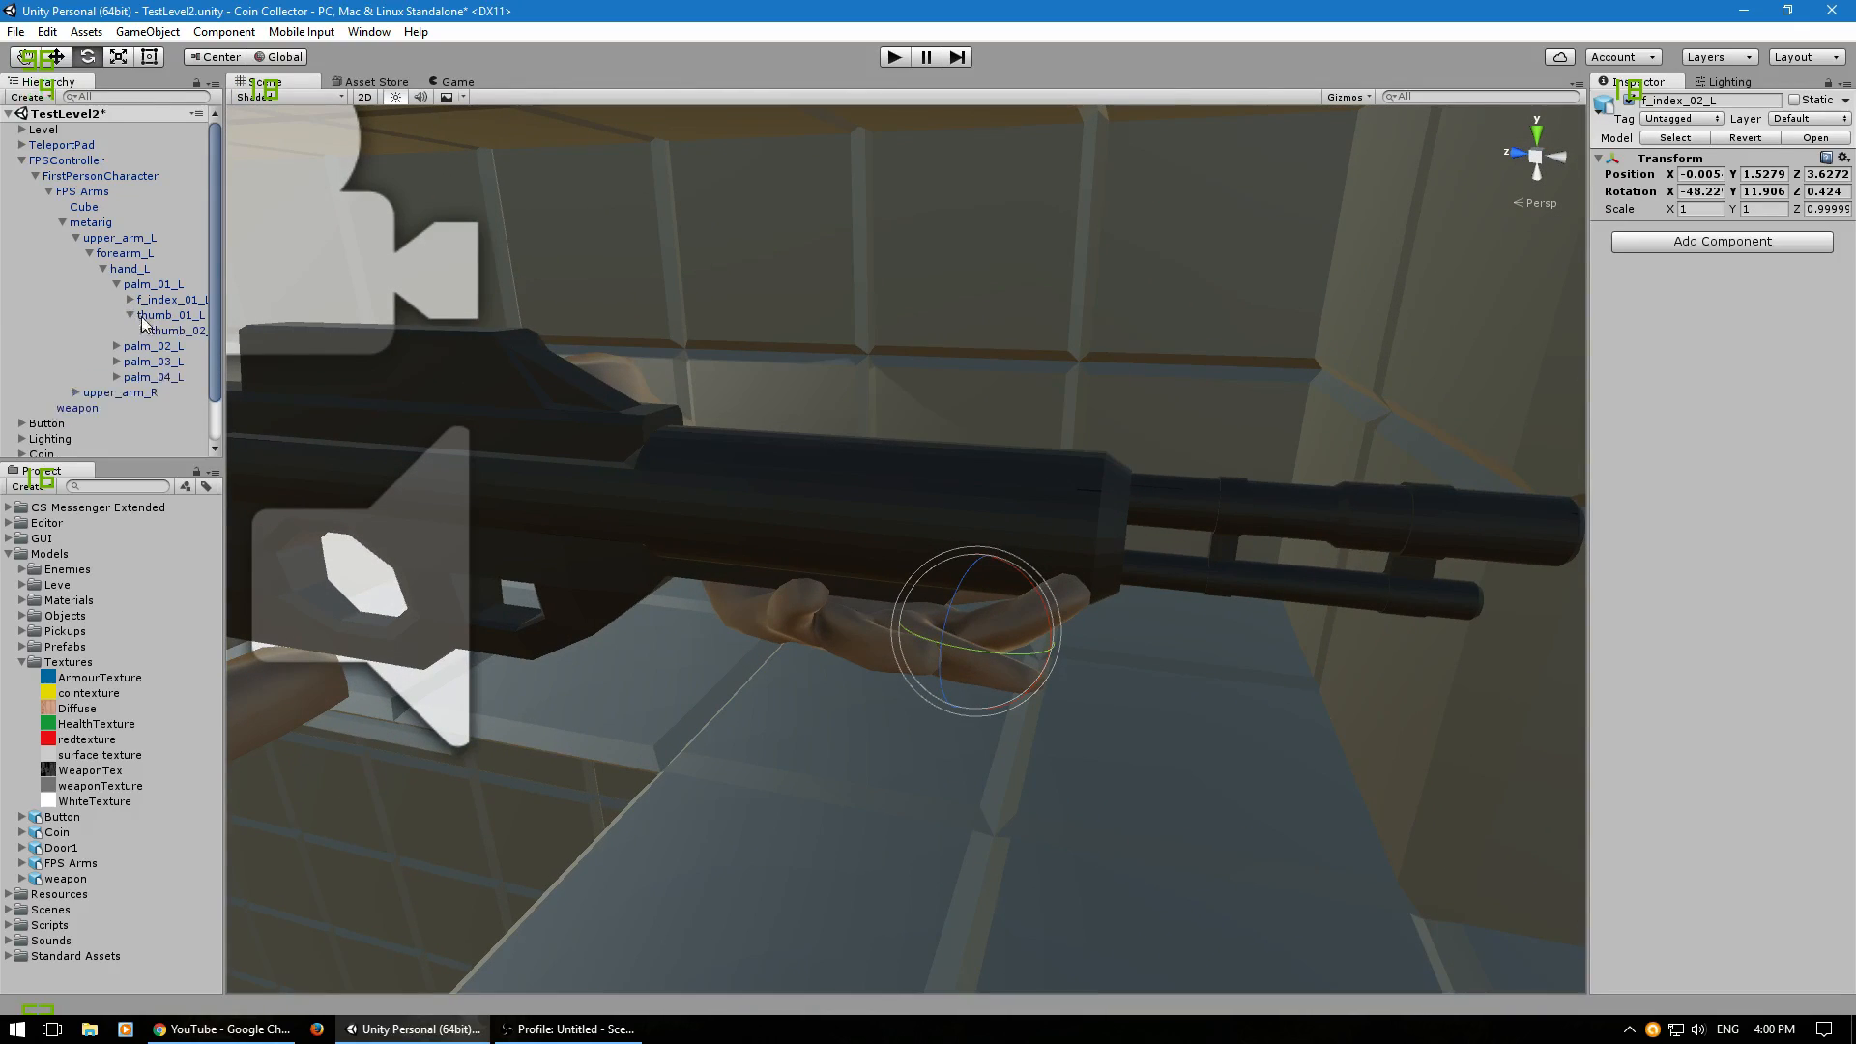
double_click(157, 315)
right_click_drag(215, 398, 1746, 402)
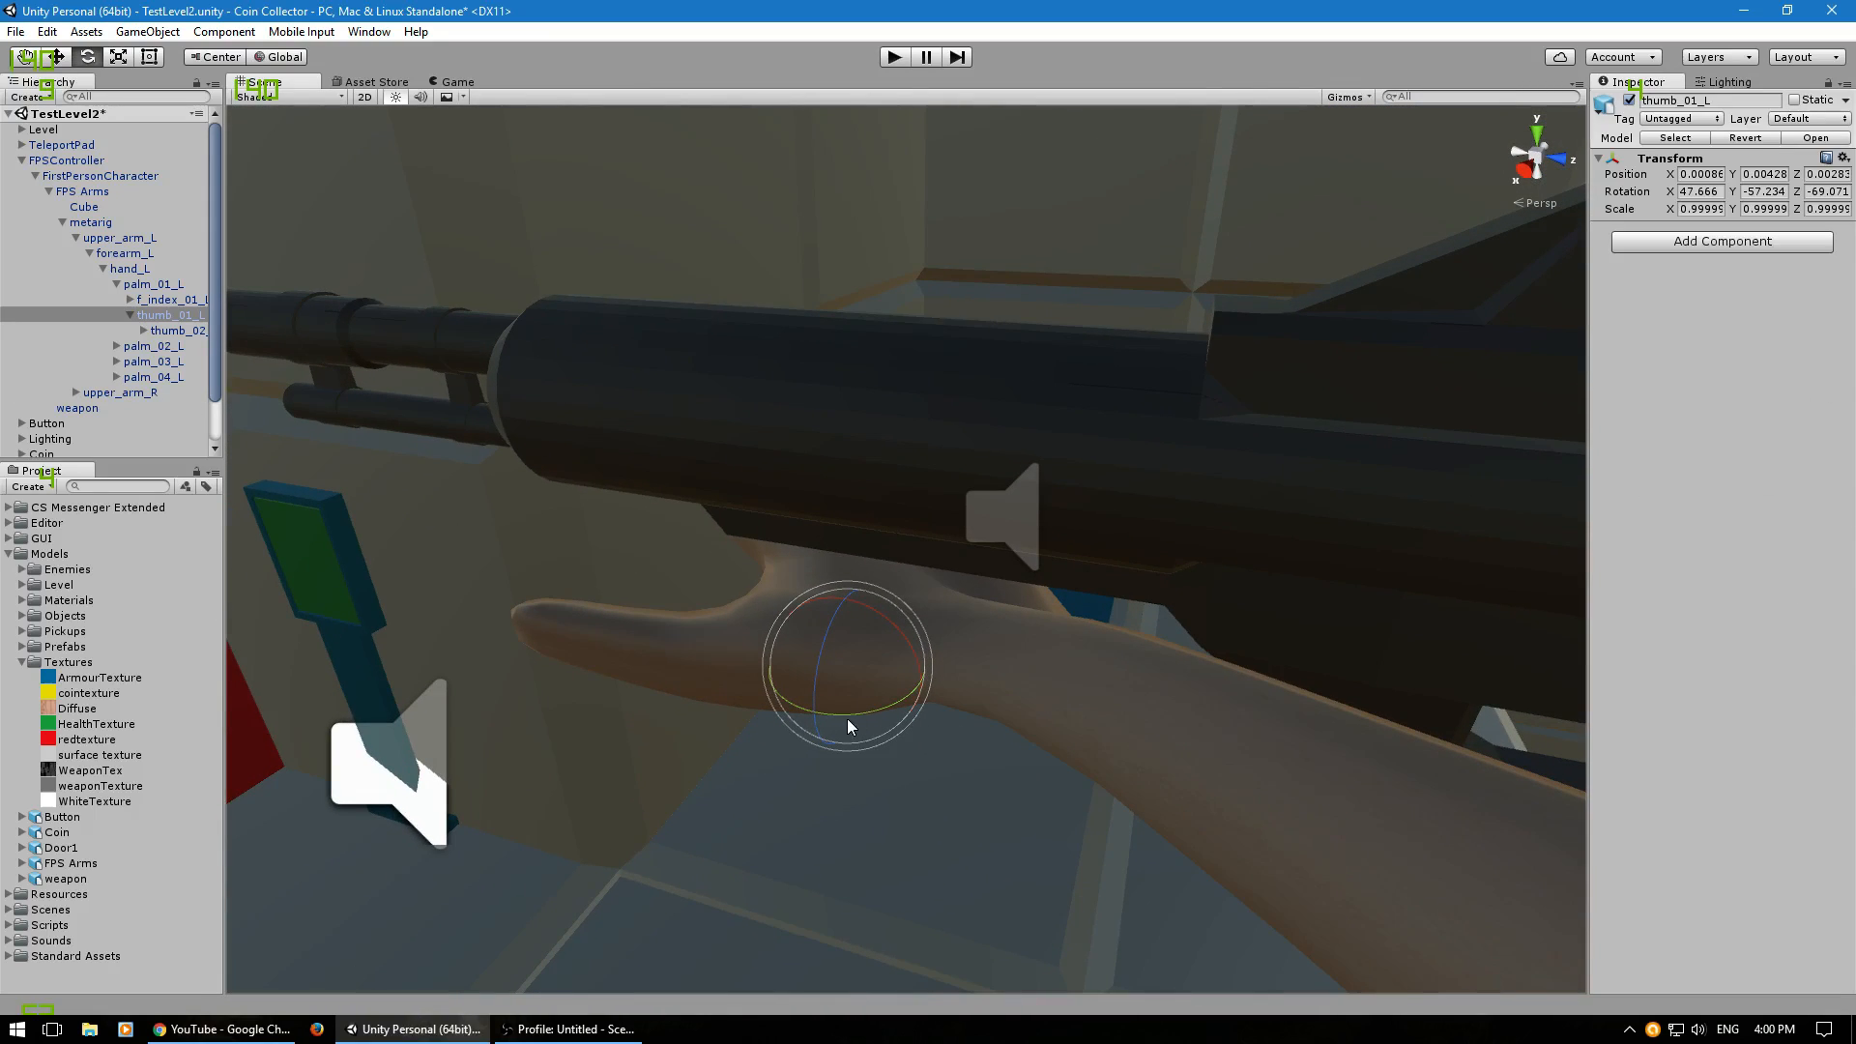
left_click_drag(811, 725, 825, 675)
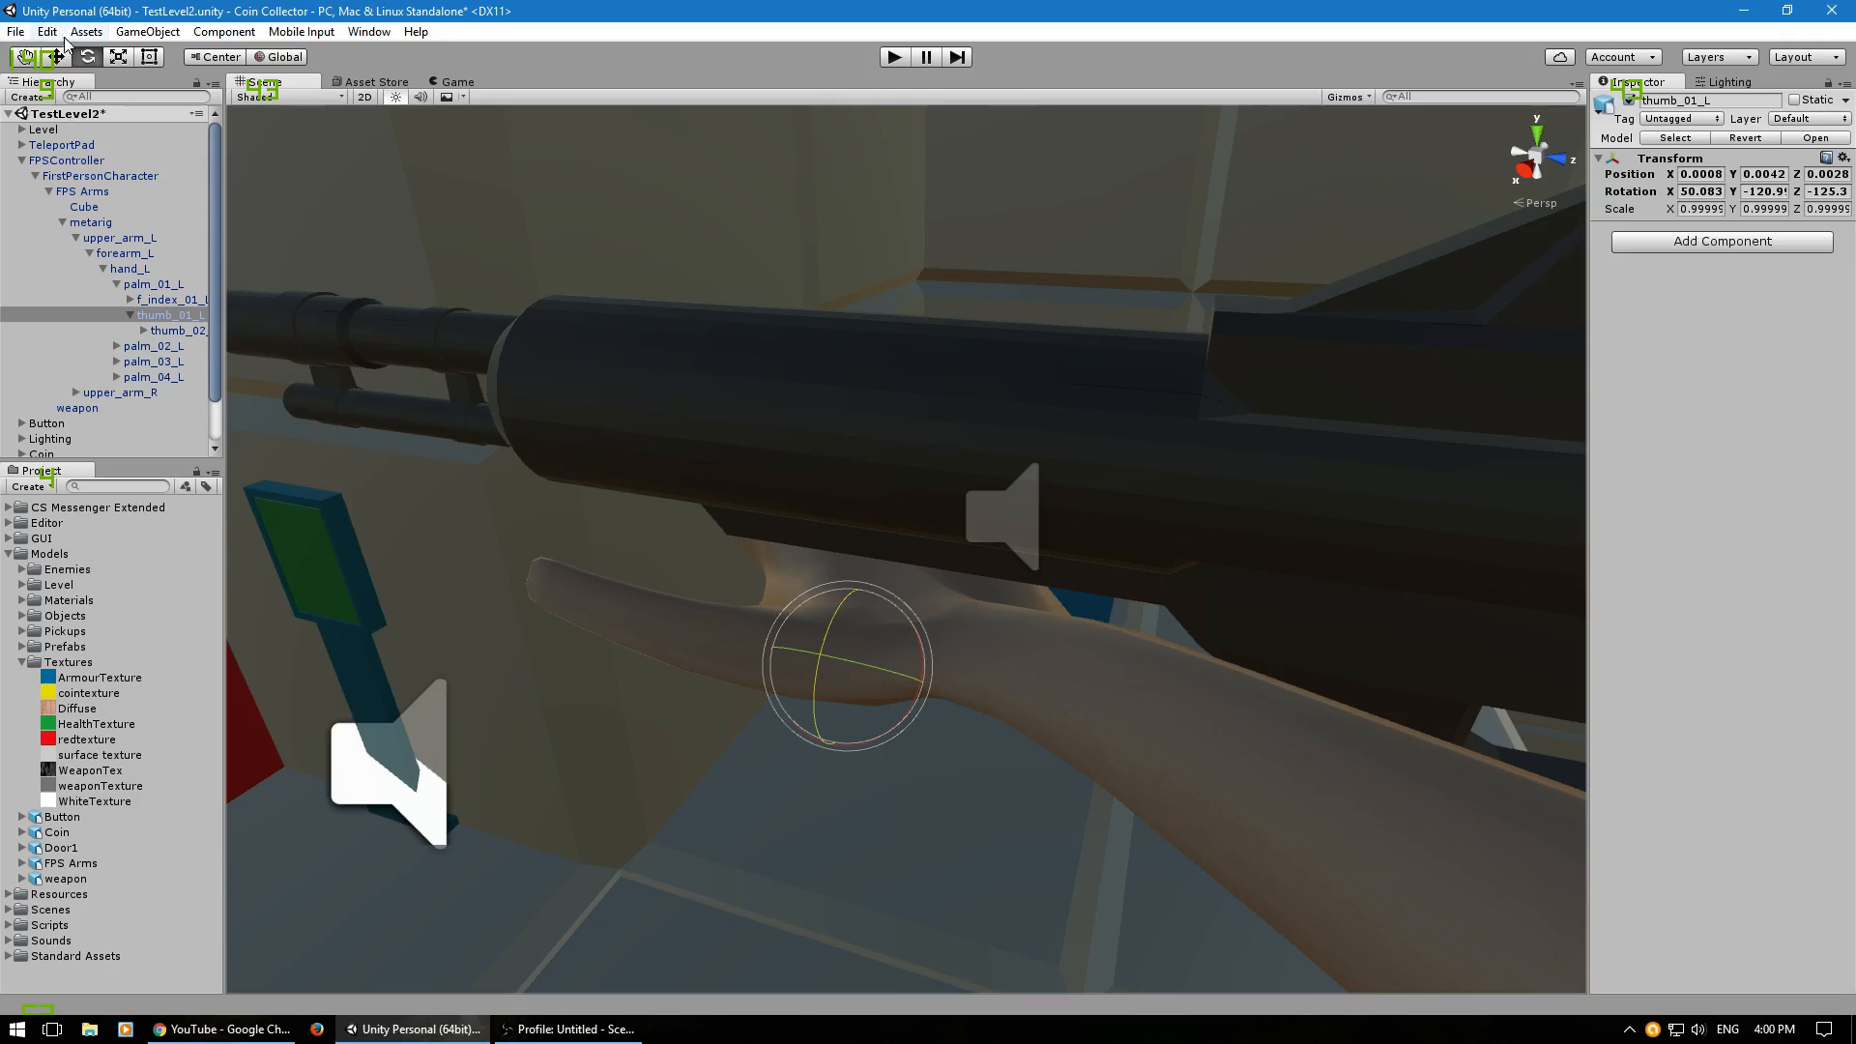
Move thumb_01_L closer to the weapon, to about Y 0.0021, Z 0.0042.
left_click(118, 56)
key("w")
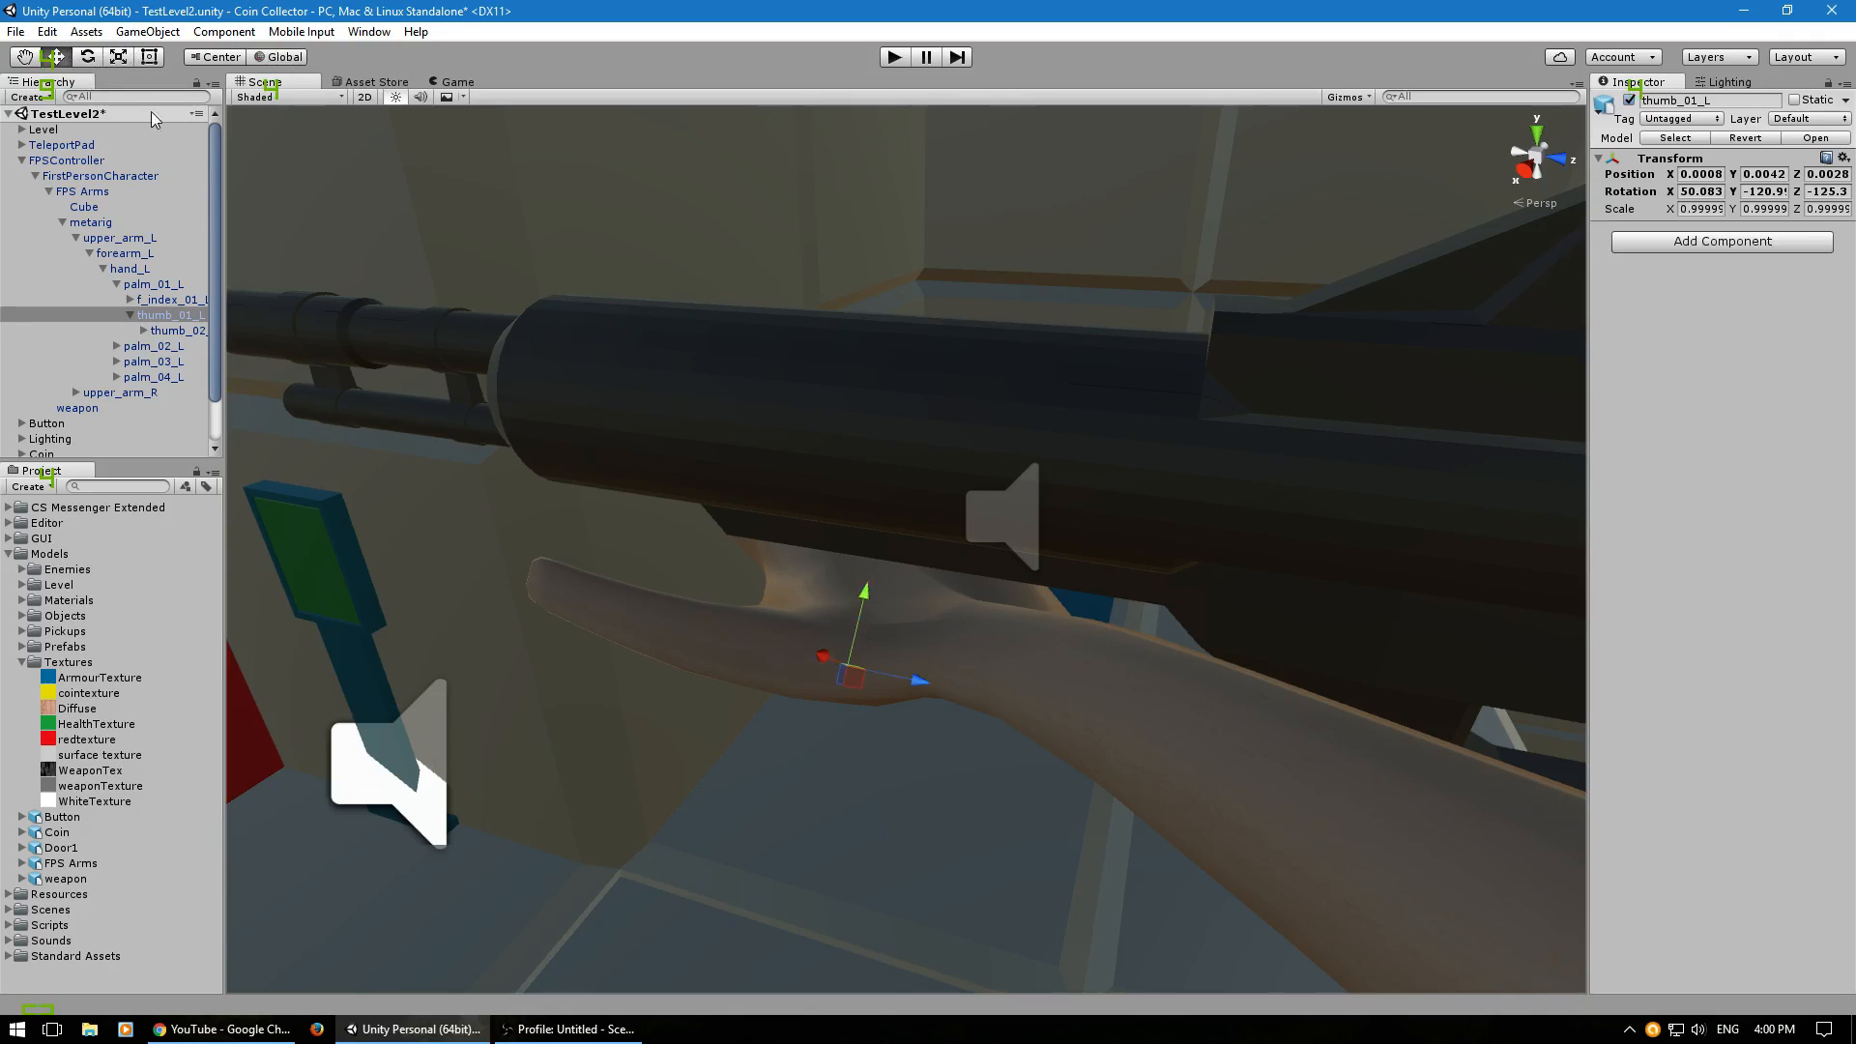
left_click_drag(861, 602, 808, 616)
right_click_drag(817, 615, 808, 619)
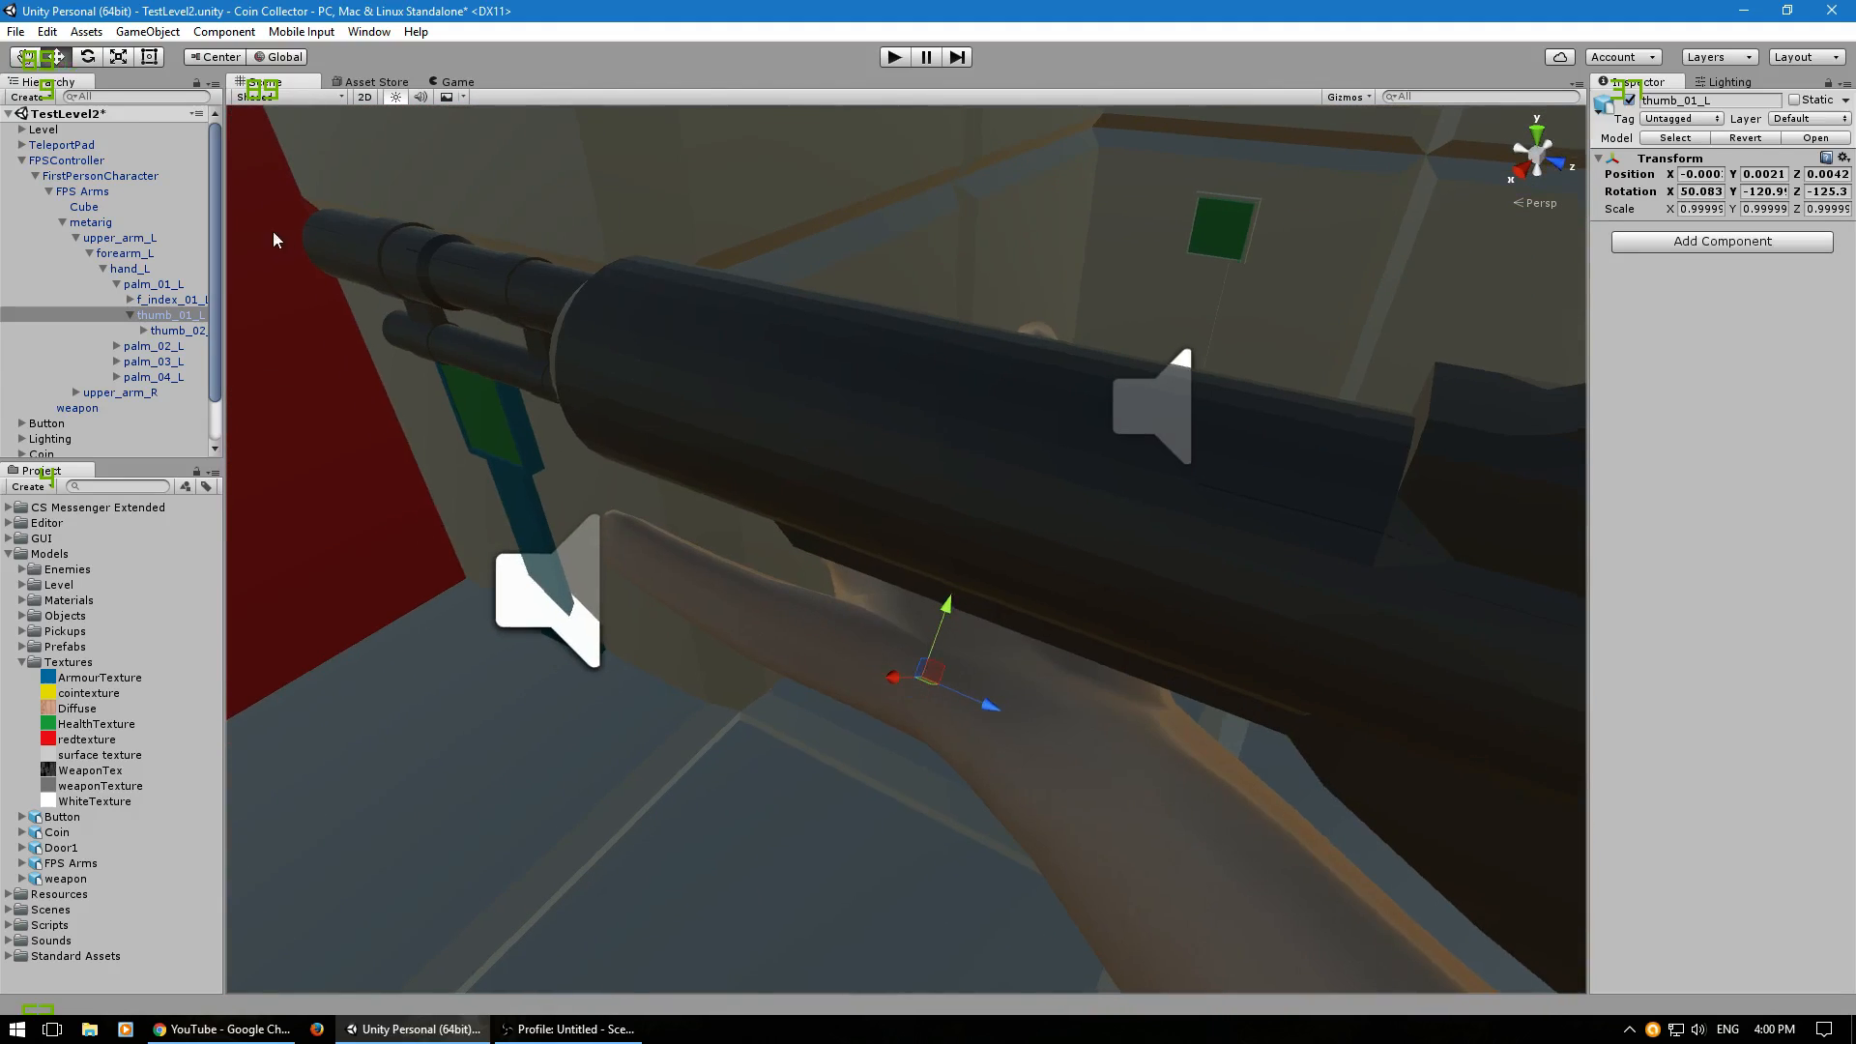
Raise thumb_02_L slightly and rotate it to about X 19.901, Y 7.295, Z 1.689.
left_click(145, 330)
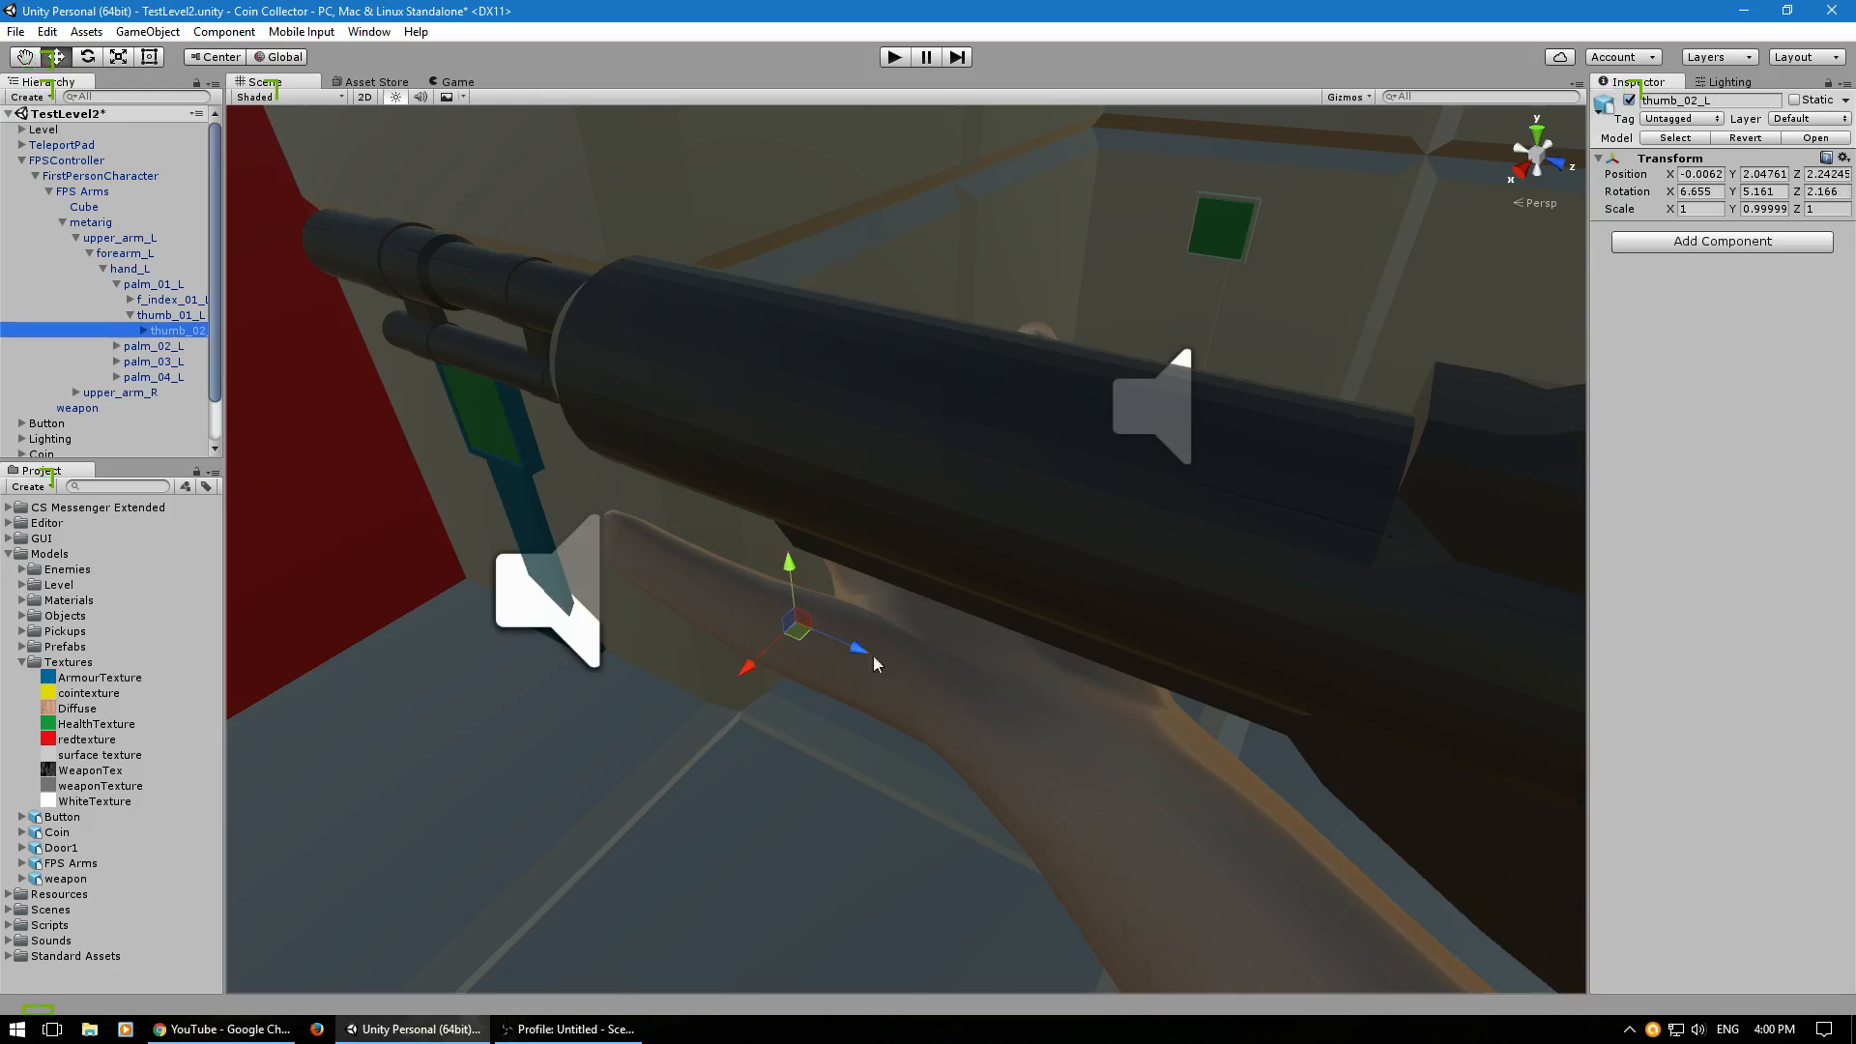
left_click_drag(775, 563, 780, 559)
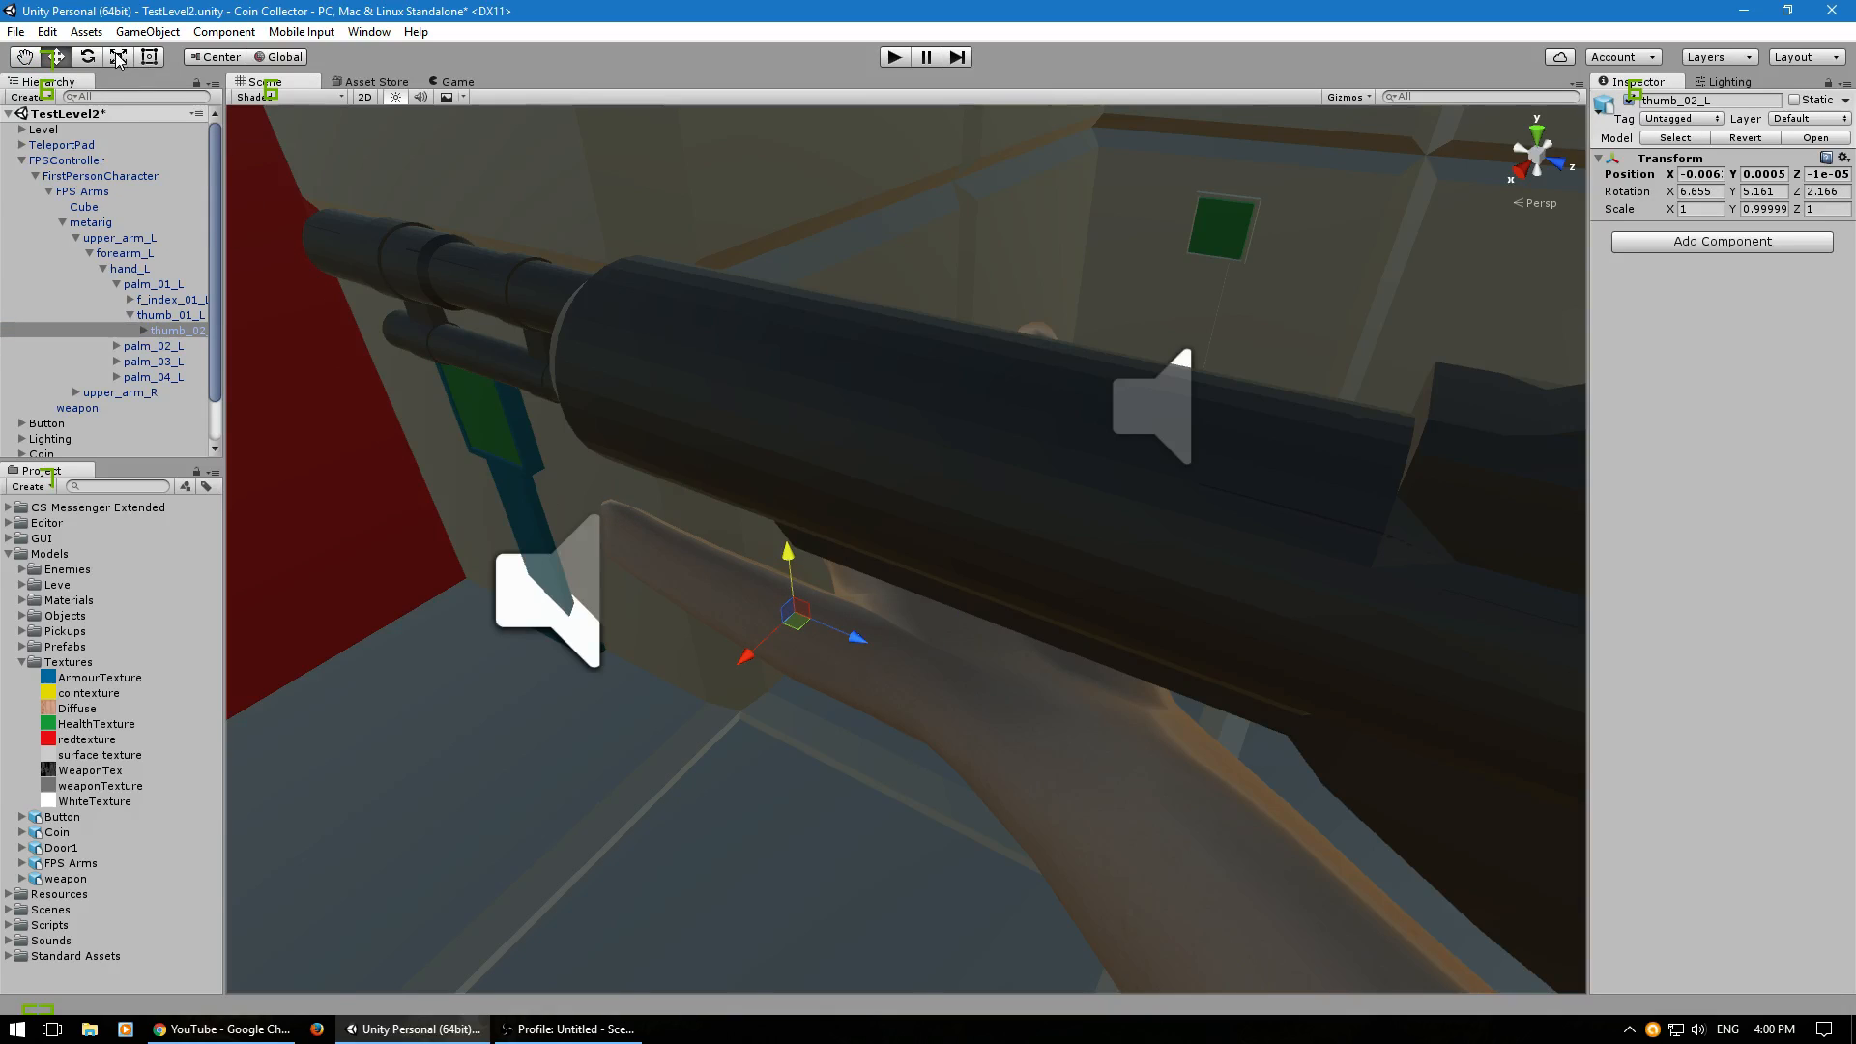
key("e")
left_click_drag(750, 651, 768, 613)
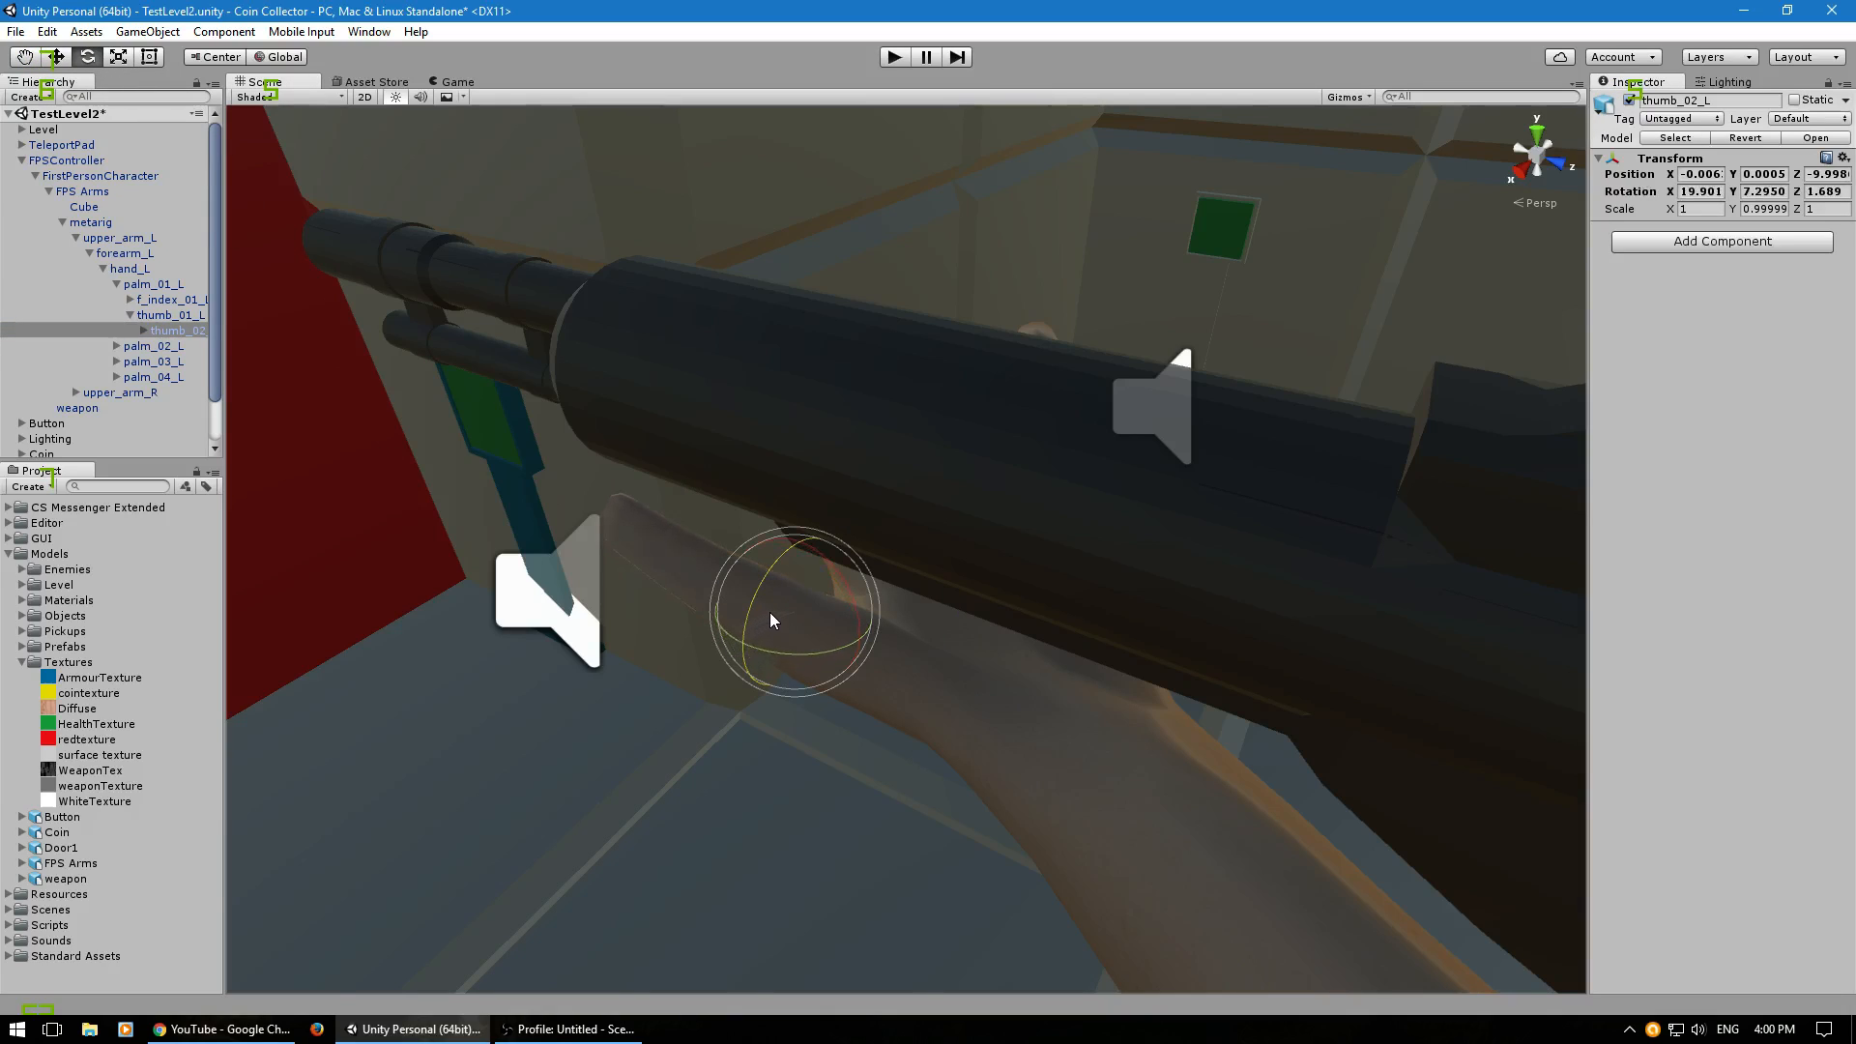
Curl the left thumb's tip by rotating thumb_03_L to about X 36.133, Y 3.129, Z -3.24.
left_click(143, 332)
left_click(186, 349)
left_click_drag(638, 559, 712, 506)
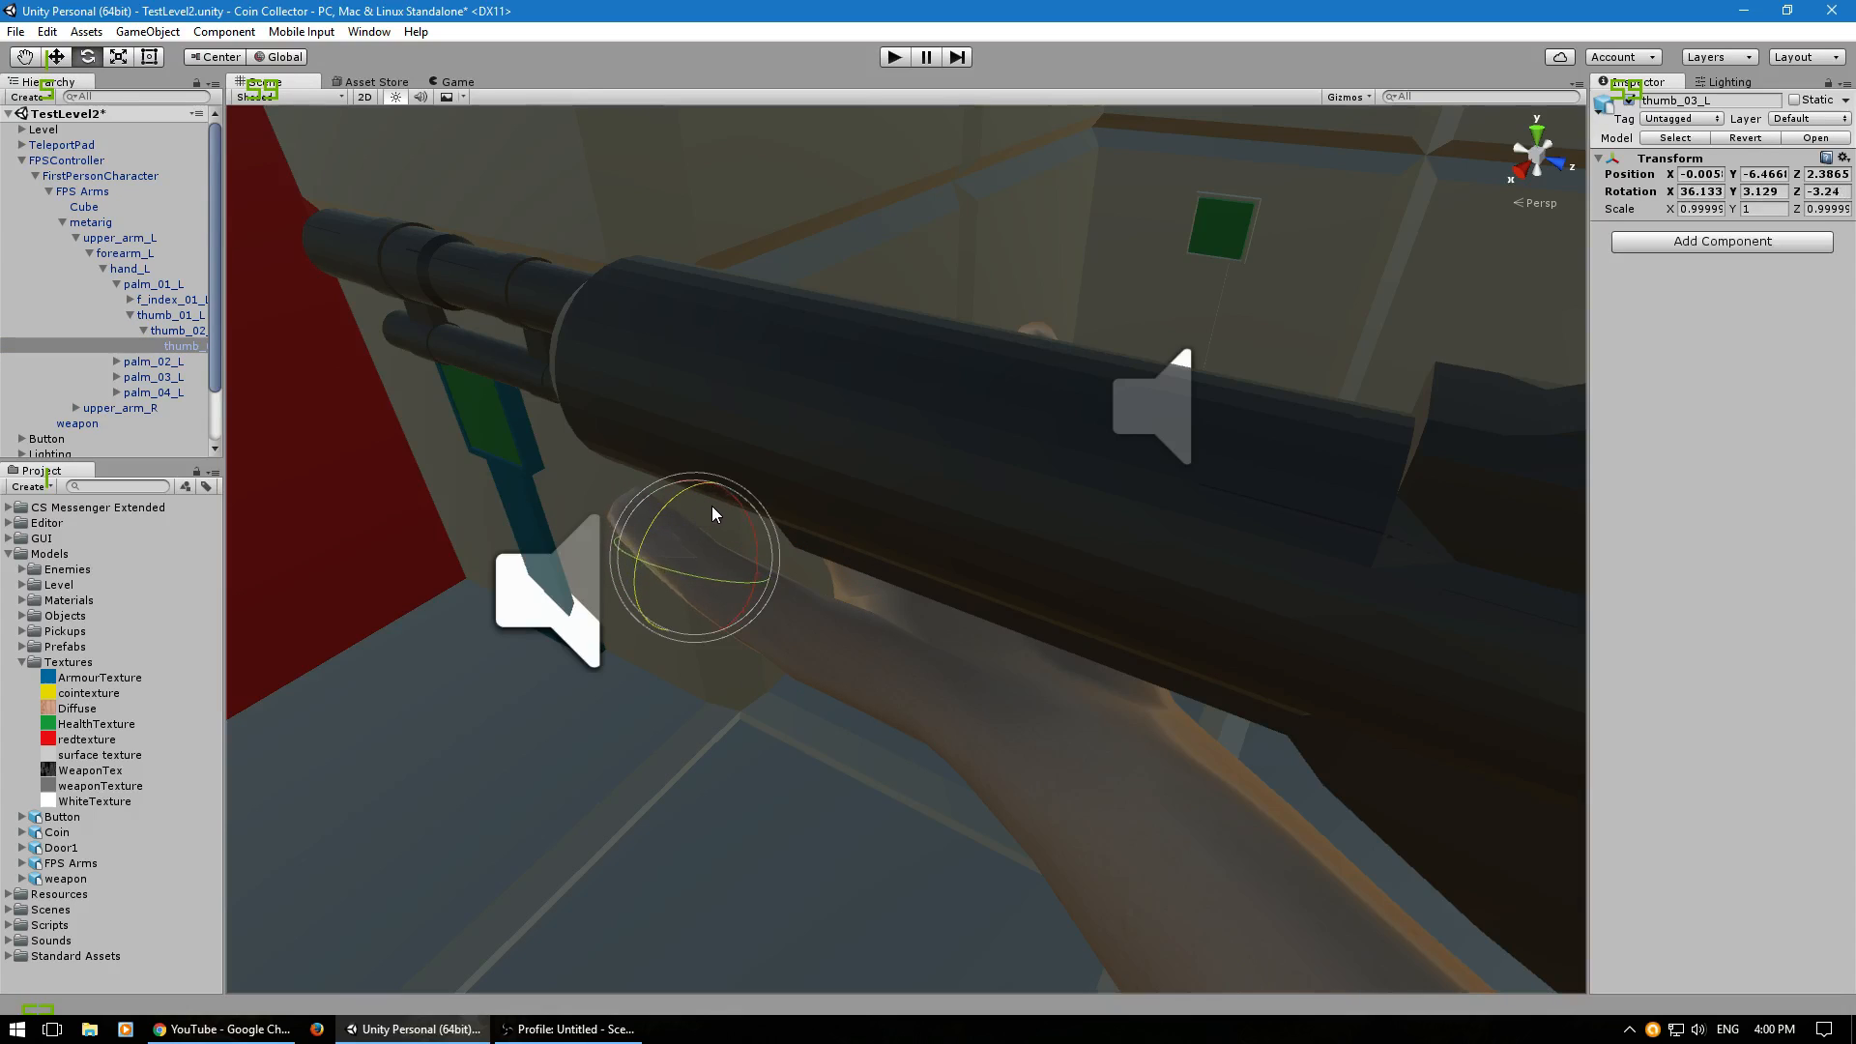
Nudge the left upper arm bone, upper_arm_L, along its X axis to a position of about -0.023.
left_click_drag(352, 305, 475, 443, "alt")
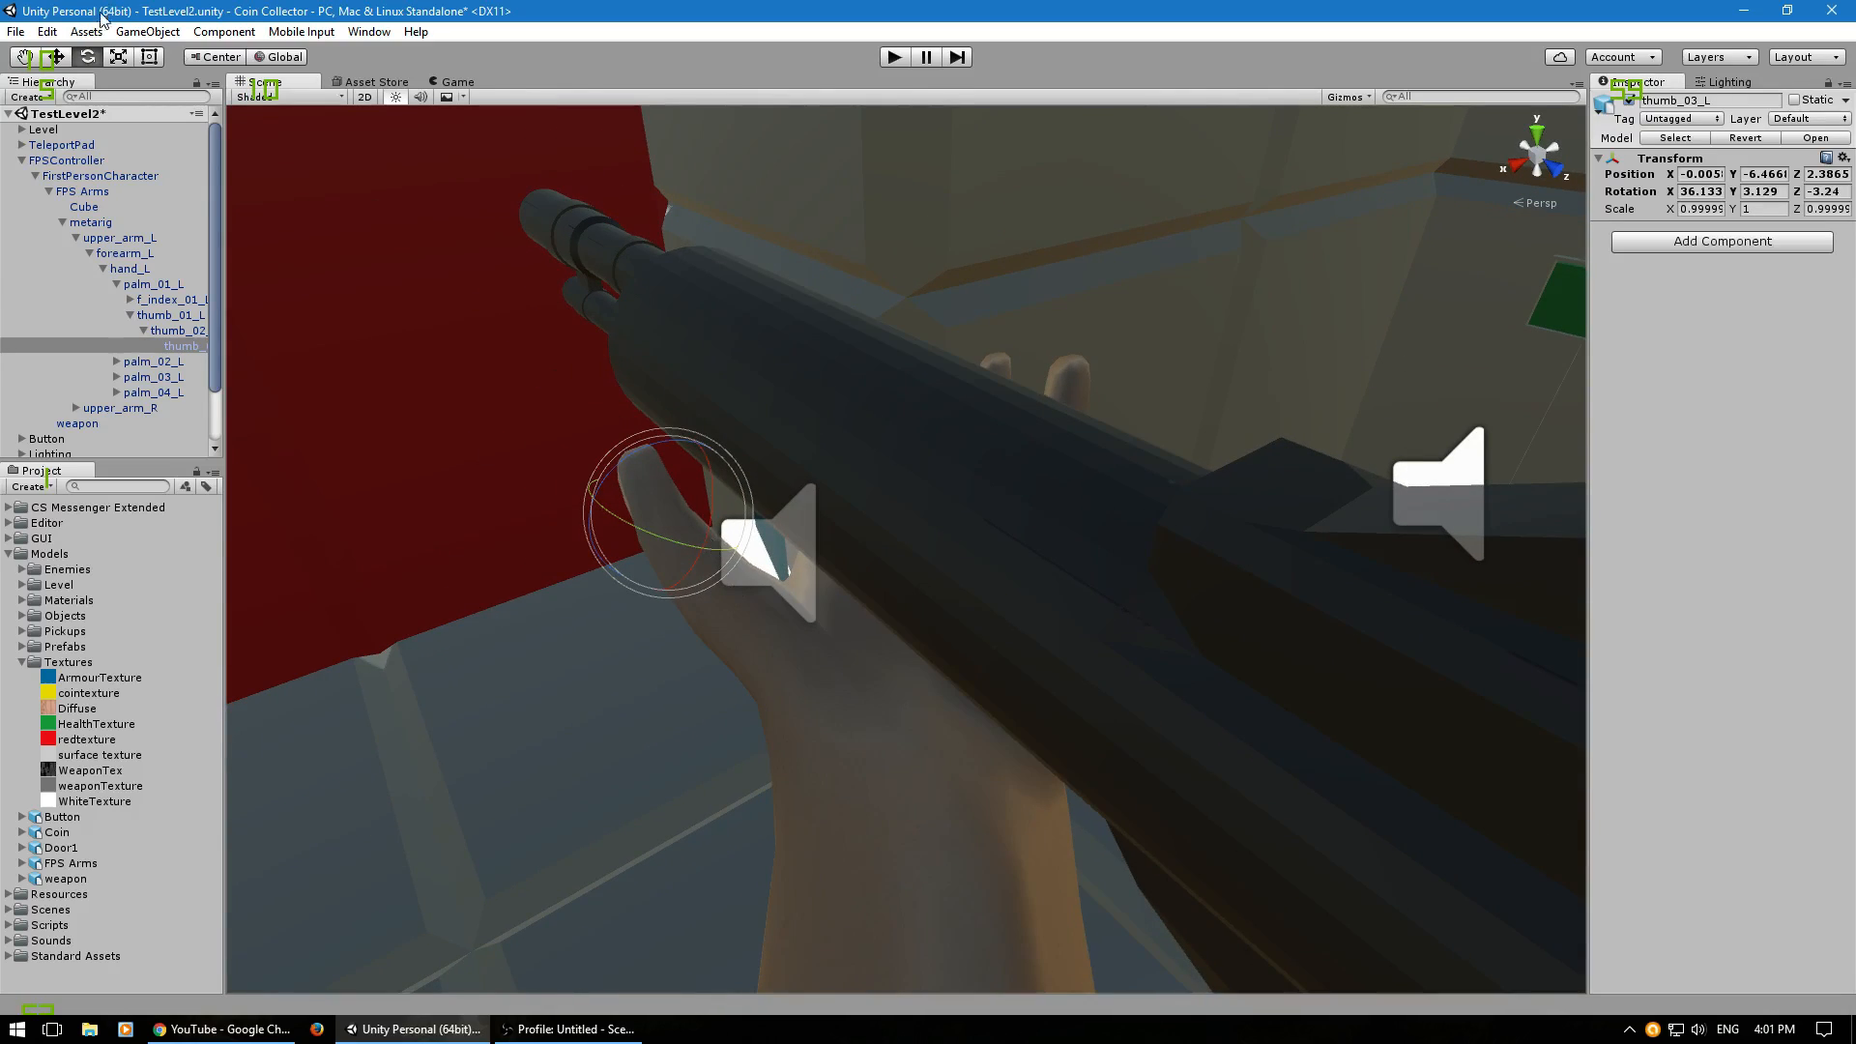
left_click(101, 238)
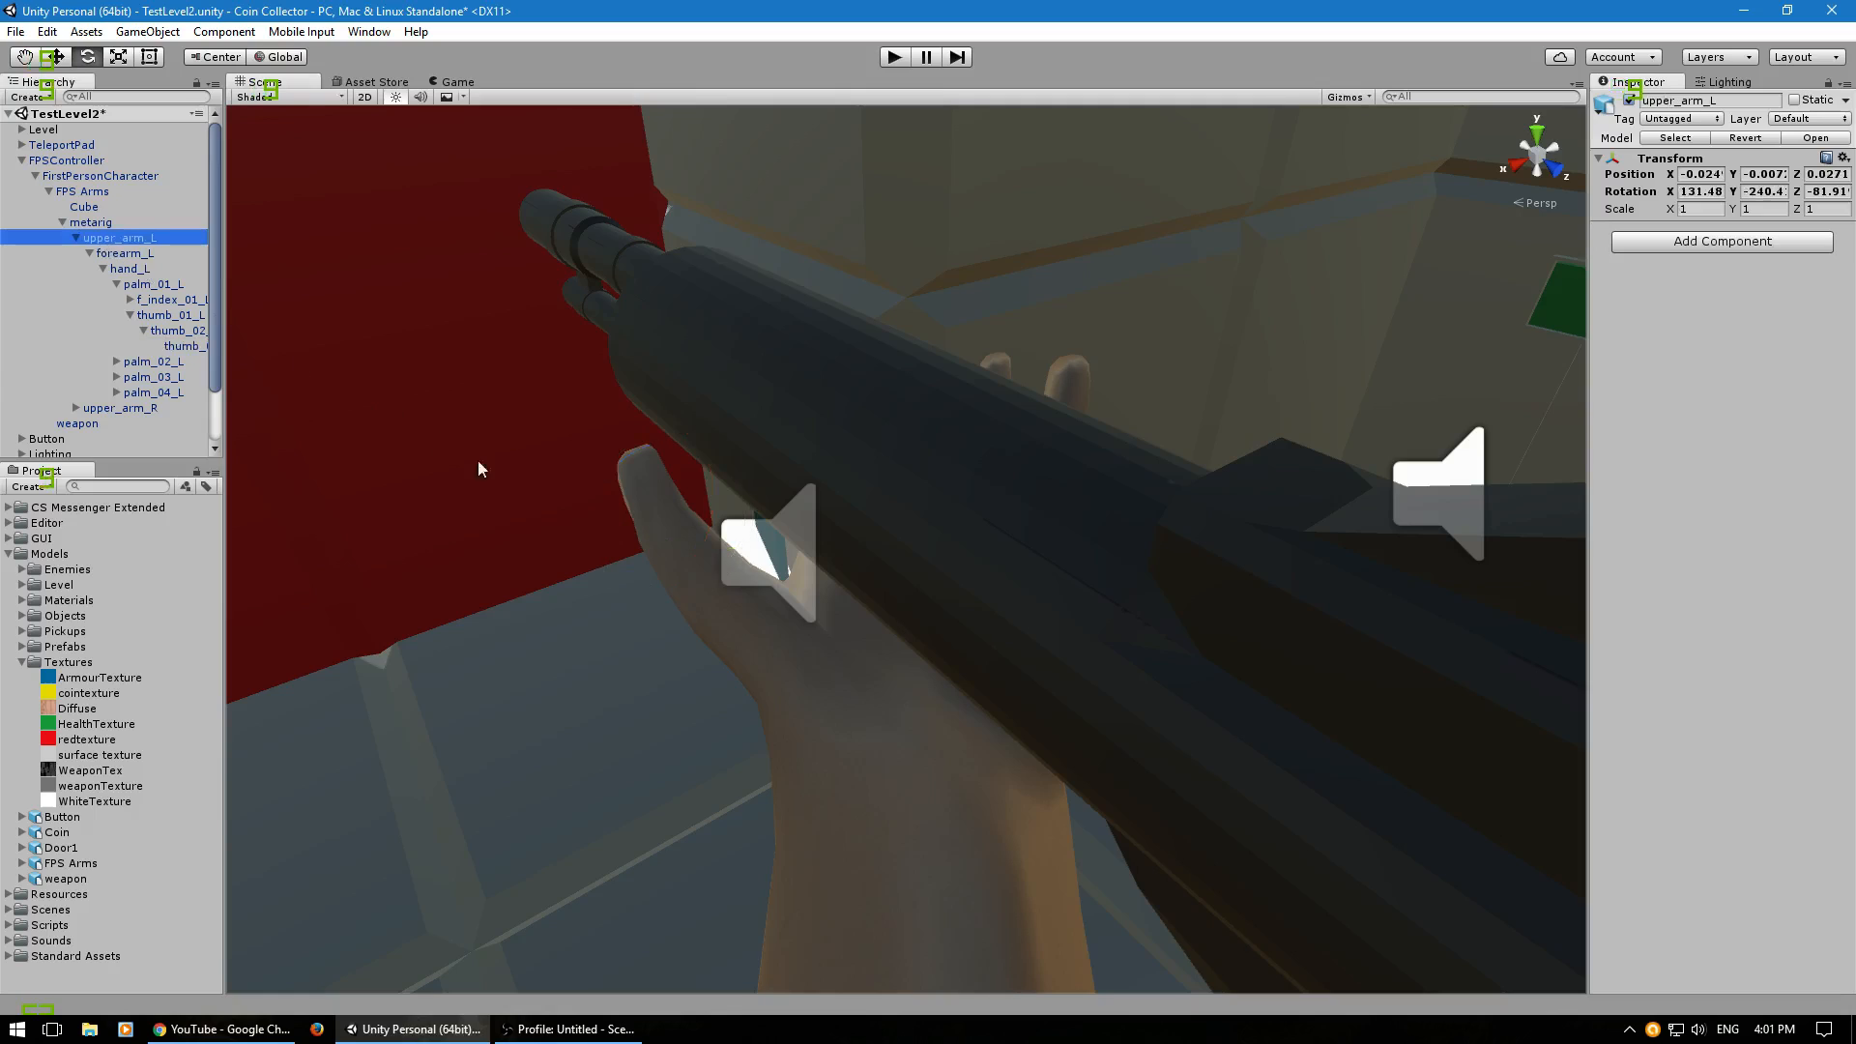
left_click_drag(578, 433, 787, 588, "alt")
key("w")
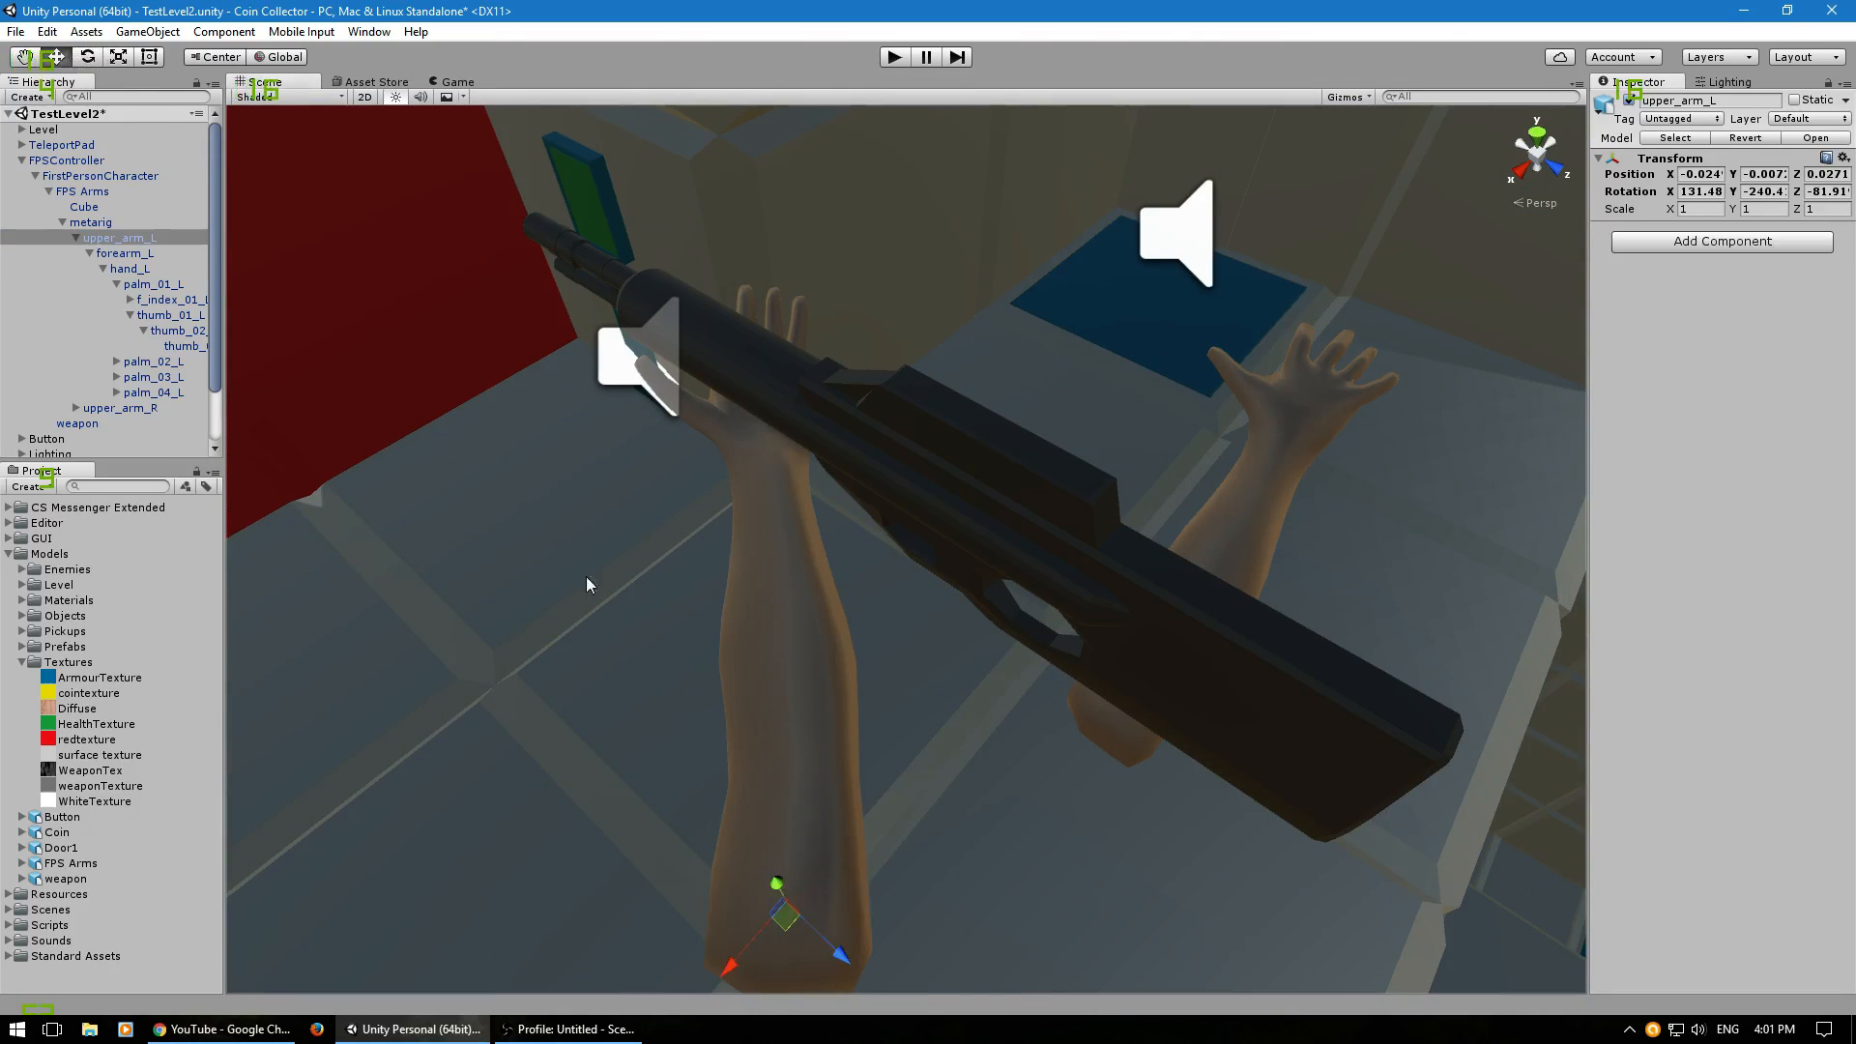
left_click_drag(726, 961, 741, 955)
Curl the left index finger toward the weapon by rotating f_index_02_L to about X -64.25, Y 43.333, Z -21.23.
right_click_drag(746, 681, 2, 343)
key("w")
left_click(129, 316)
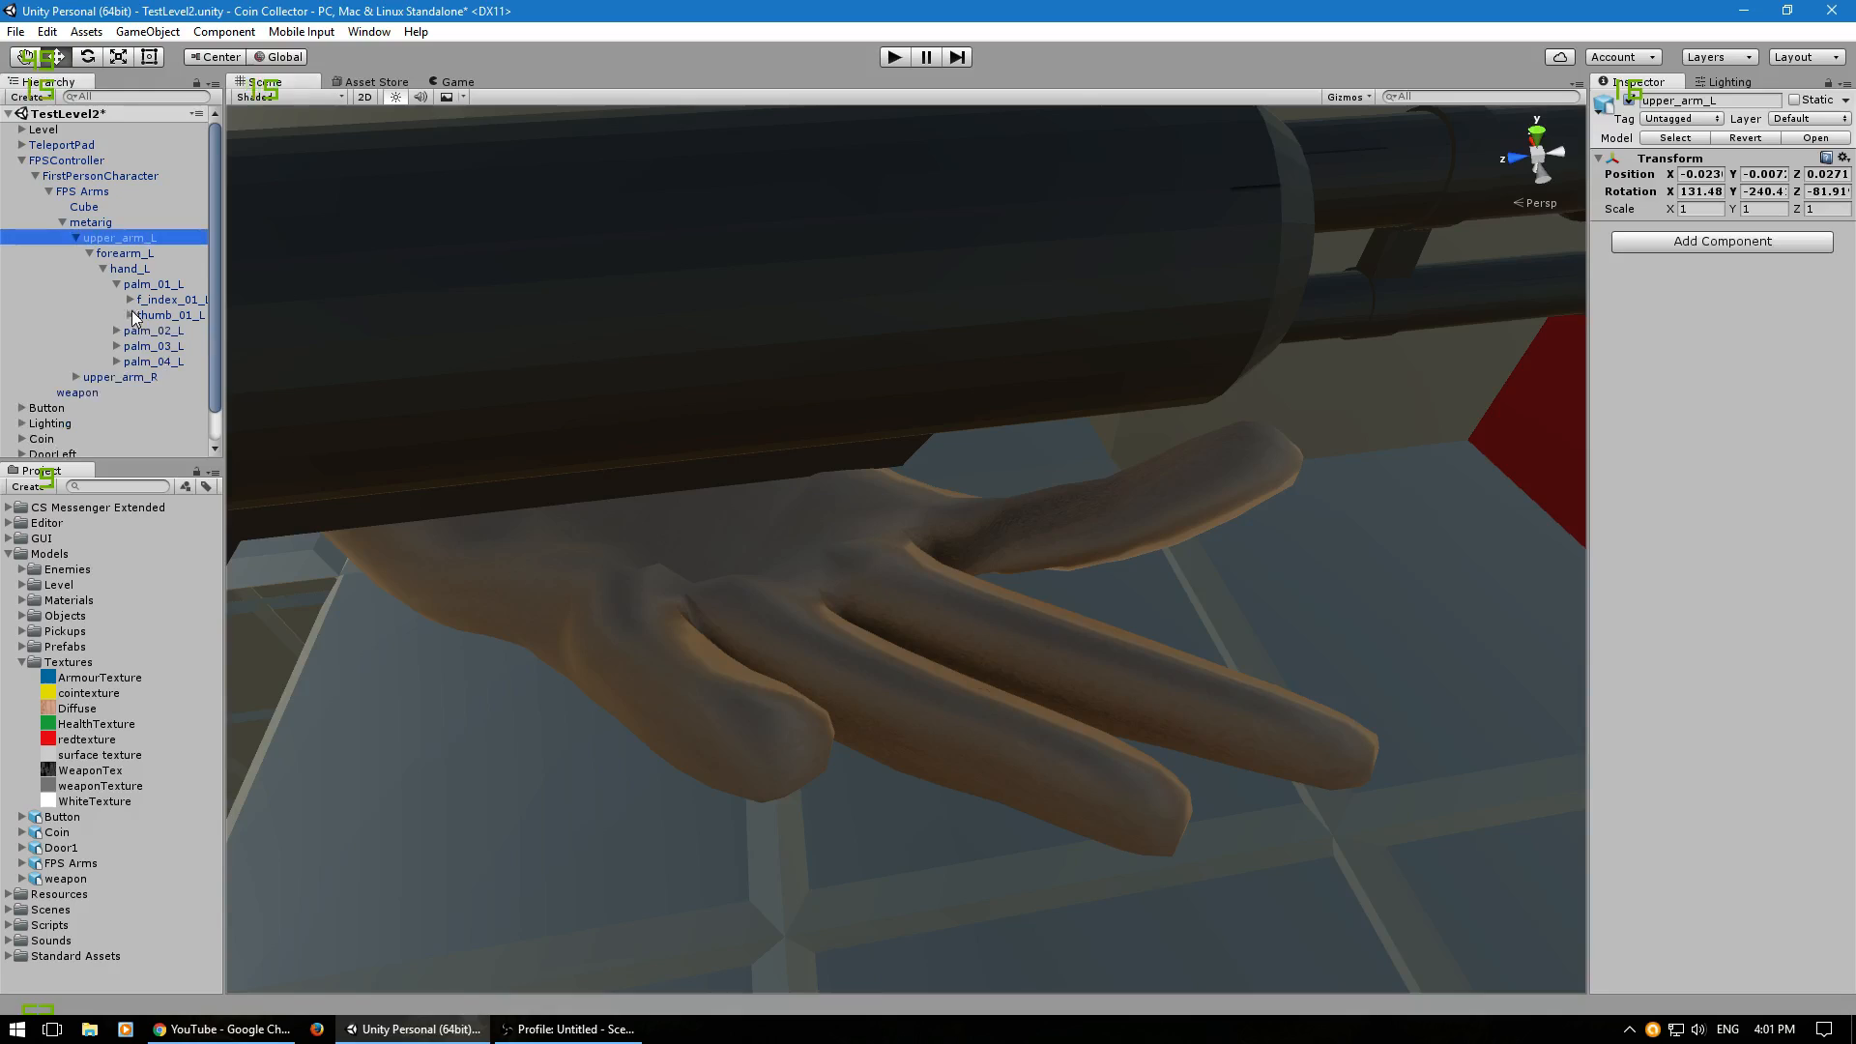
left_click(151, 301)
key("Right")
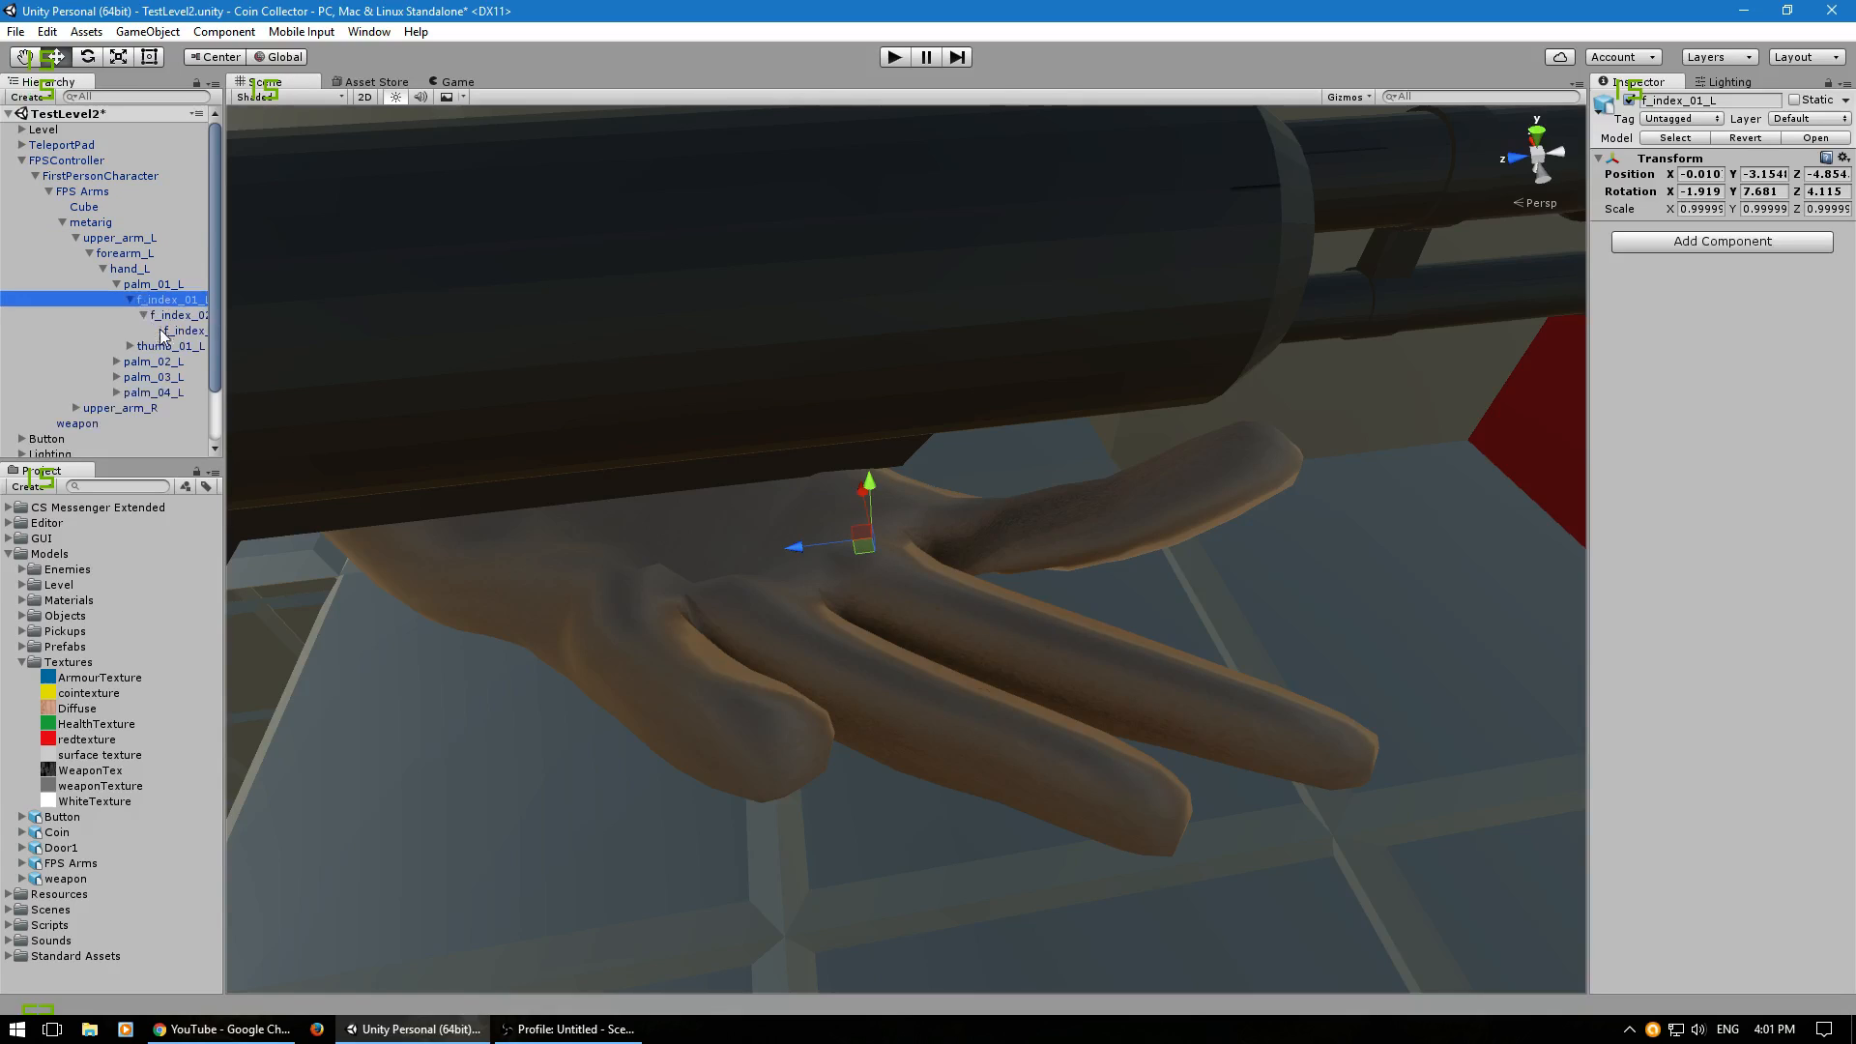
left_click(153, 319)
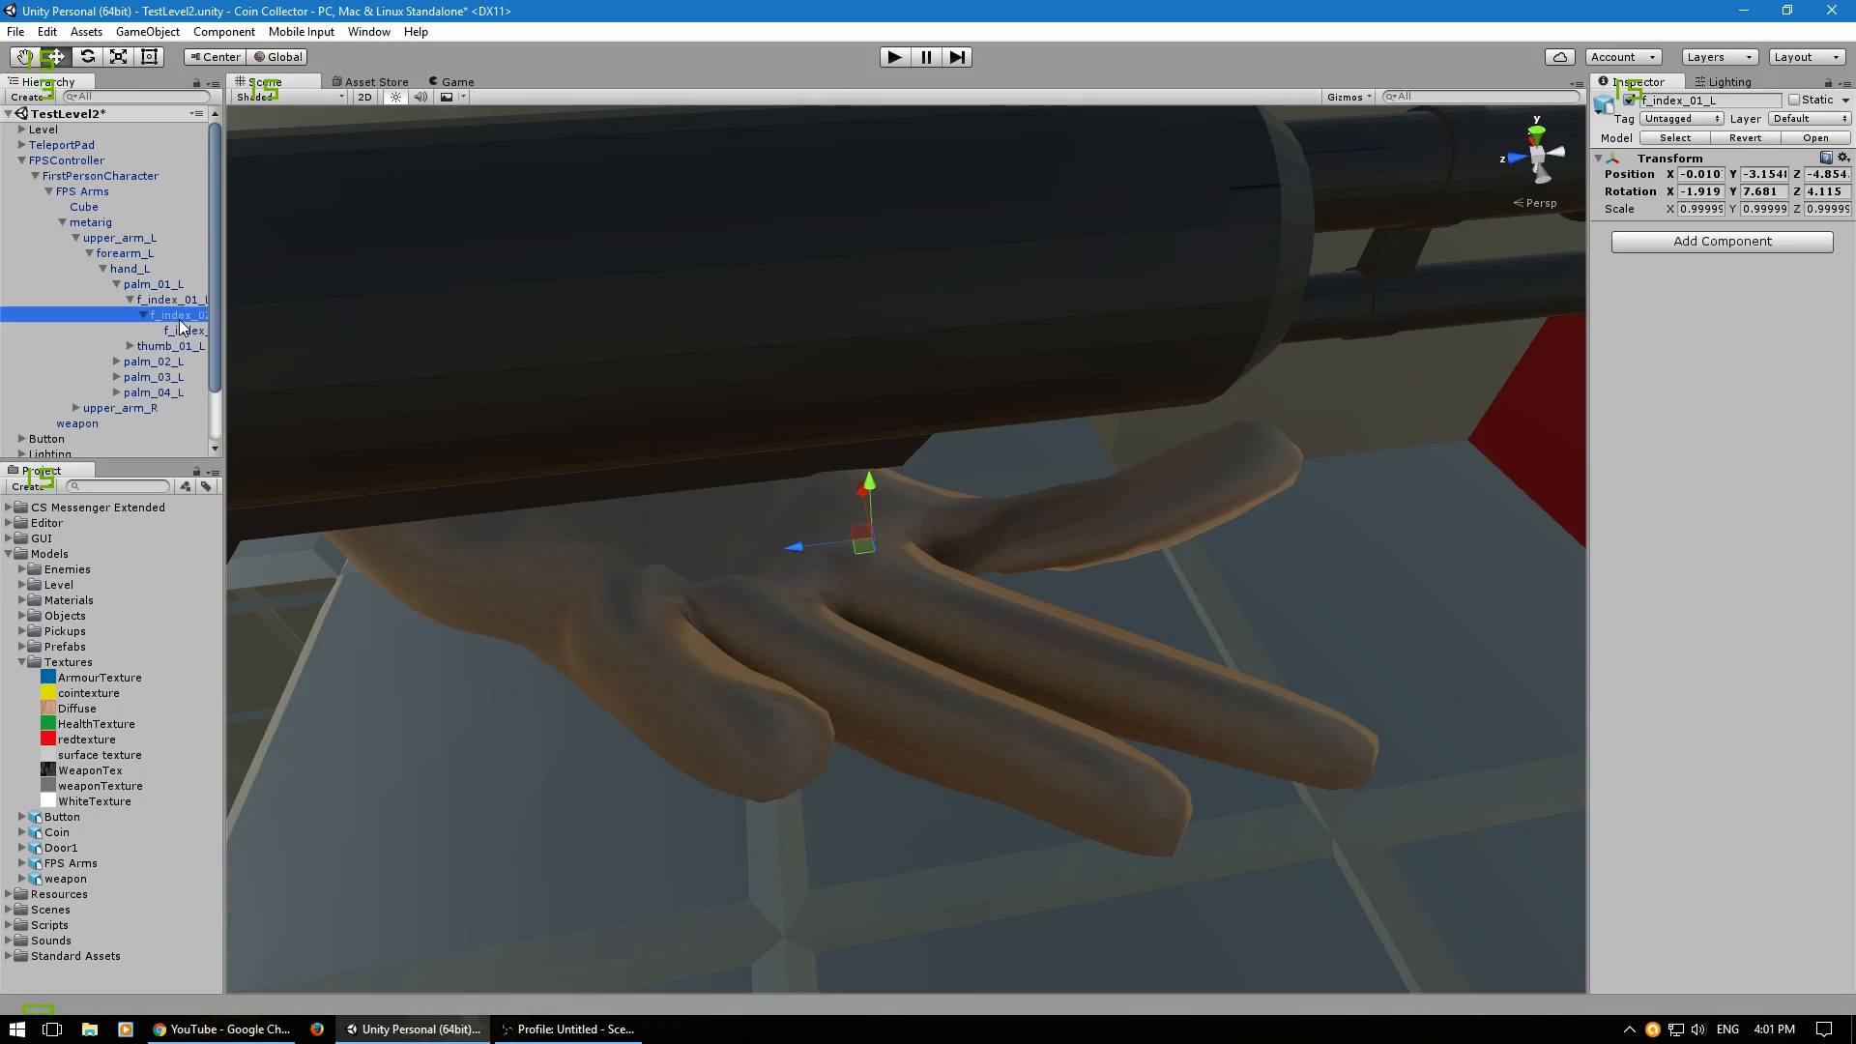
left_click(88, 57)
left_click_drag(1019, 521, 1012, 478)
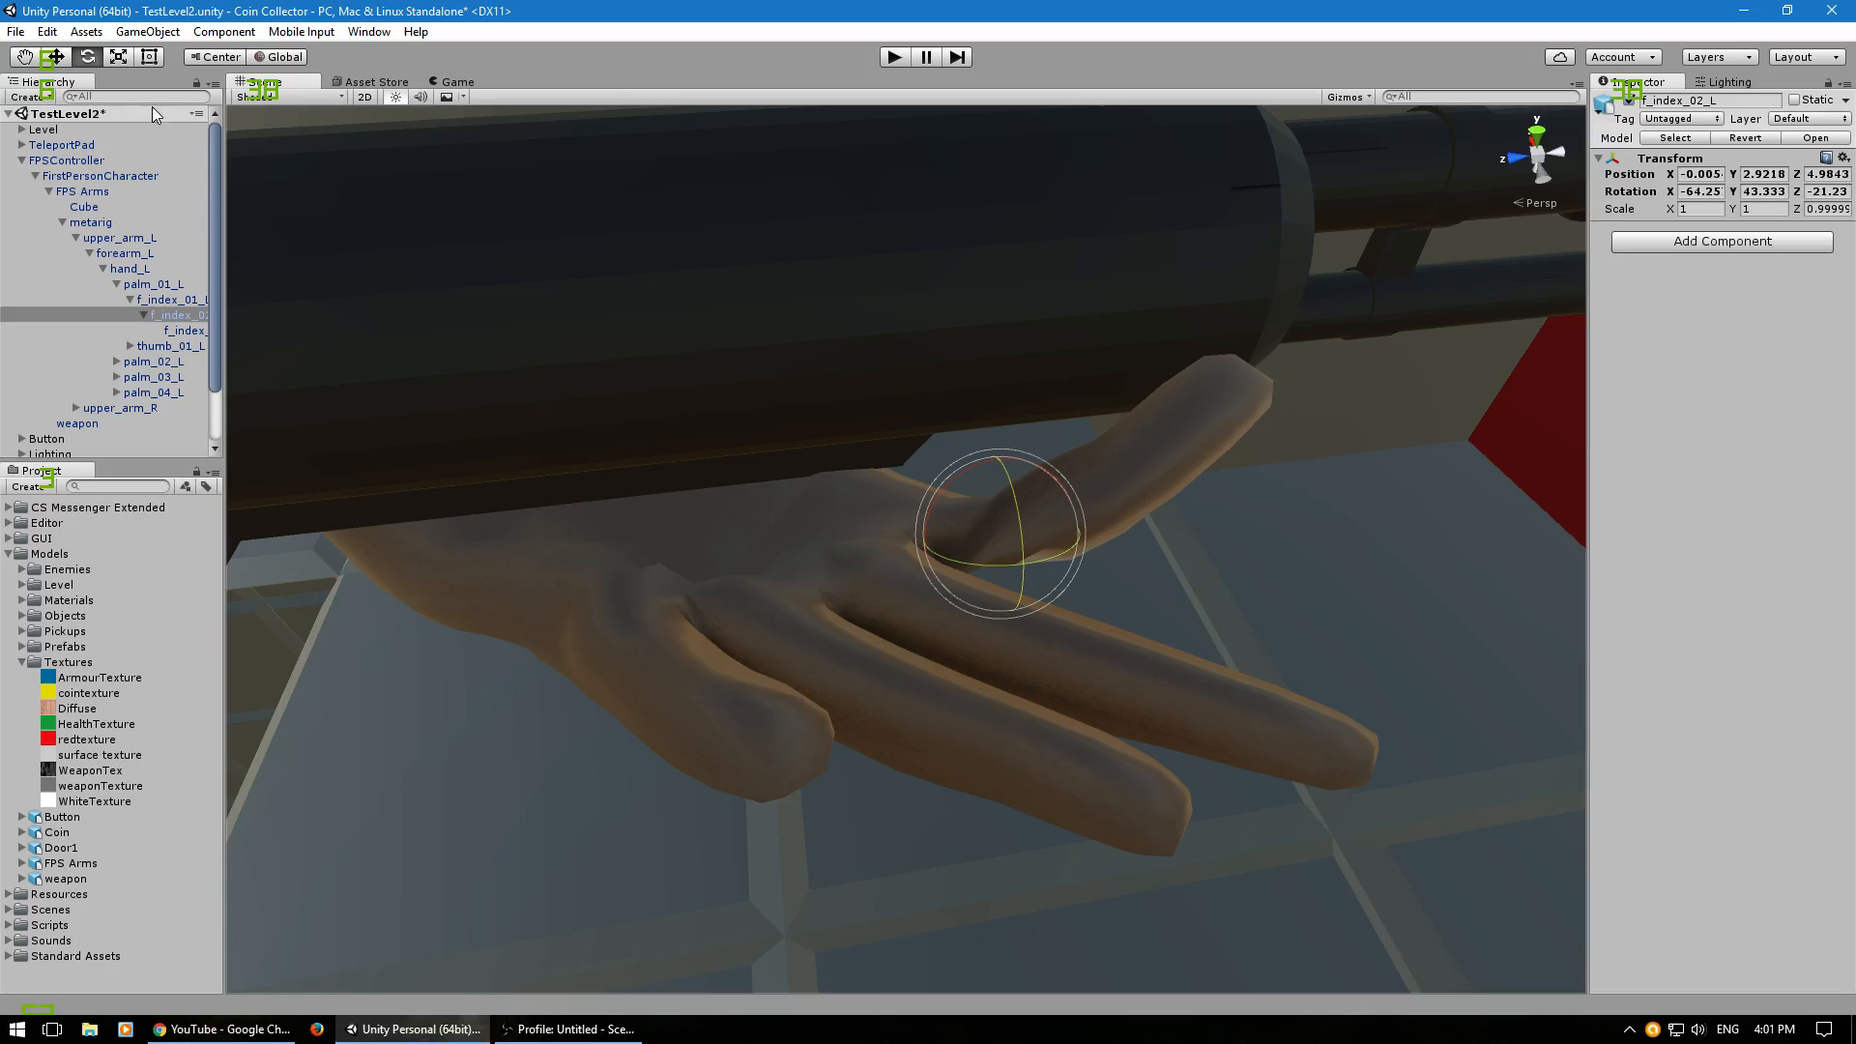
Raise the left middle finger's base by rotating f_middle_01_L to about X -25.49, Y 38.608, Z -9.533.
left_click(130, 300)
left_click(116, 284)
left_click(116, 300)
left_click(154, 315)
left_click_drag(852, 613, 846, 510)
Bend the left middle finger around the weapon by rotating f_middle_02_L to about X -34.55, Y 43.306, Z -20.79.
left_click(131, 316)
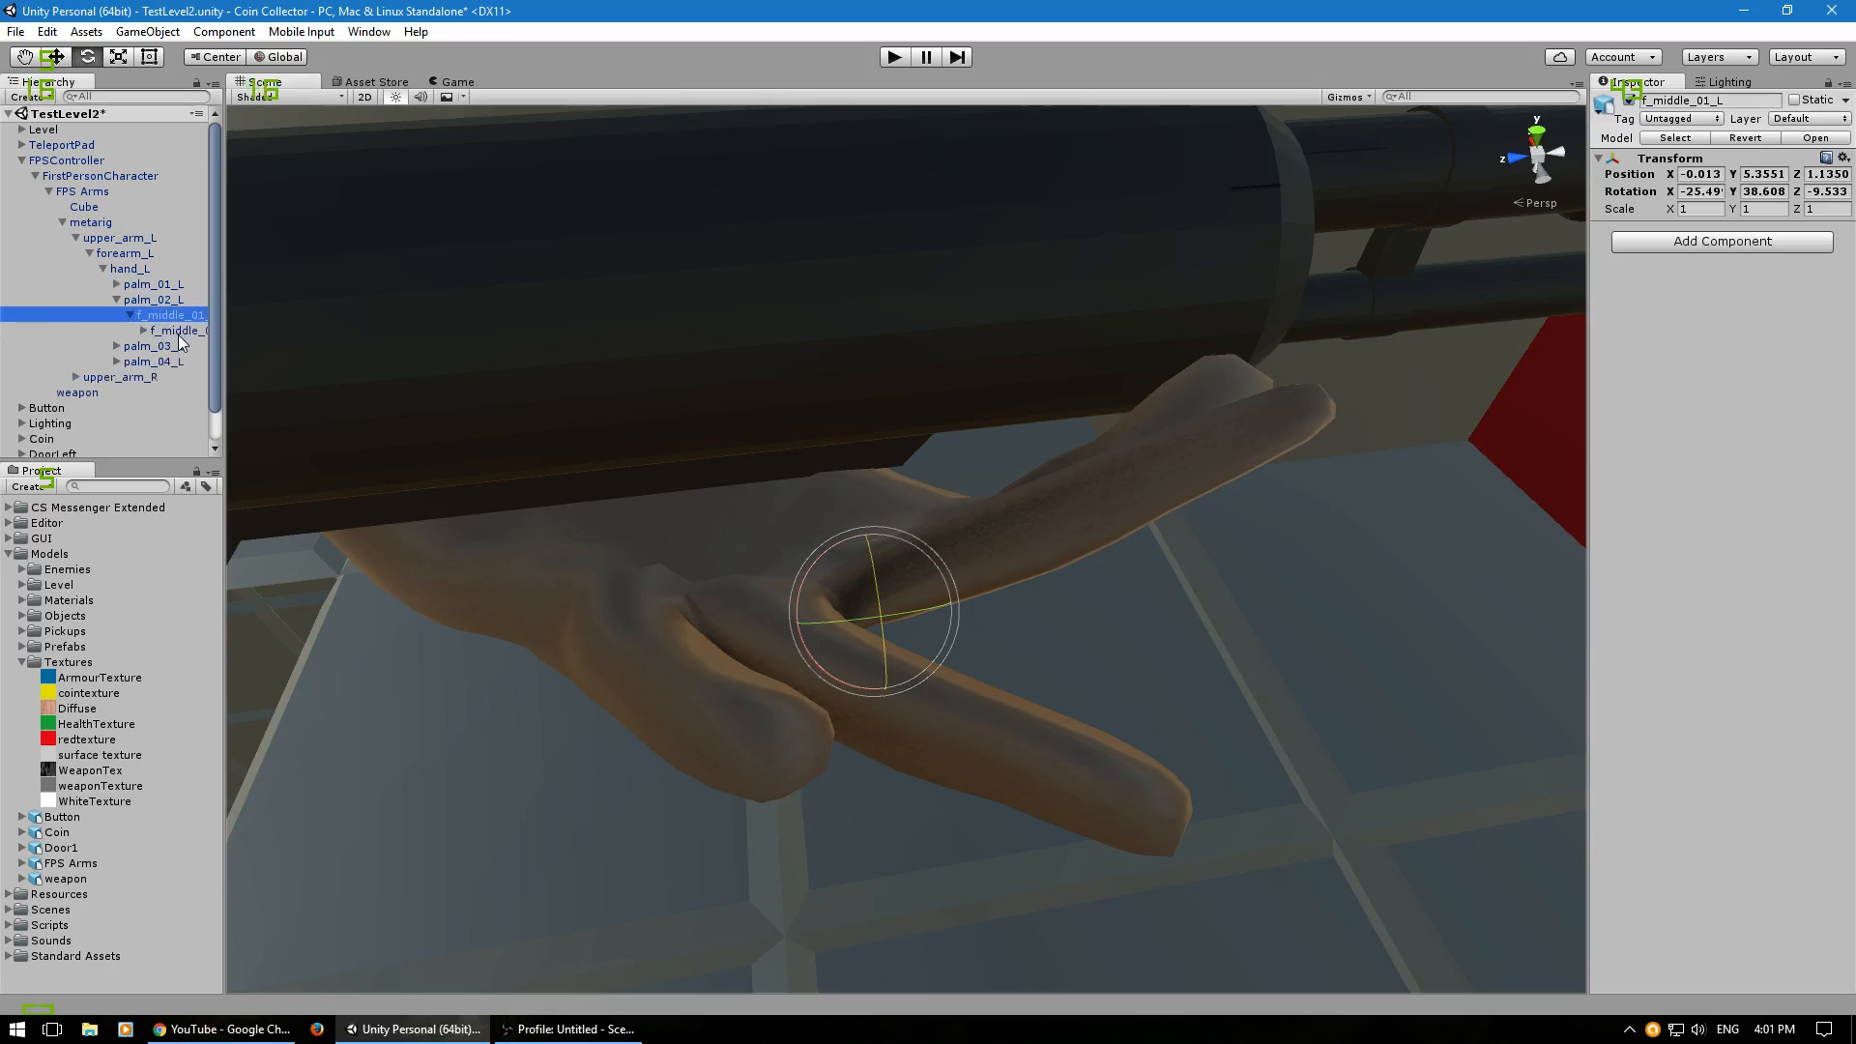
left_click(178, 330)
left_click_drag(1038, 574, 989, 506)
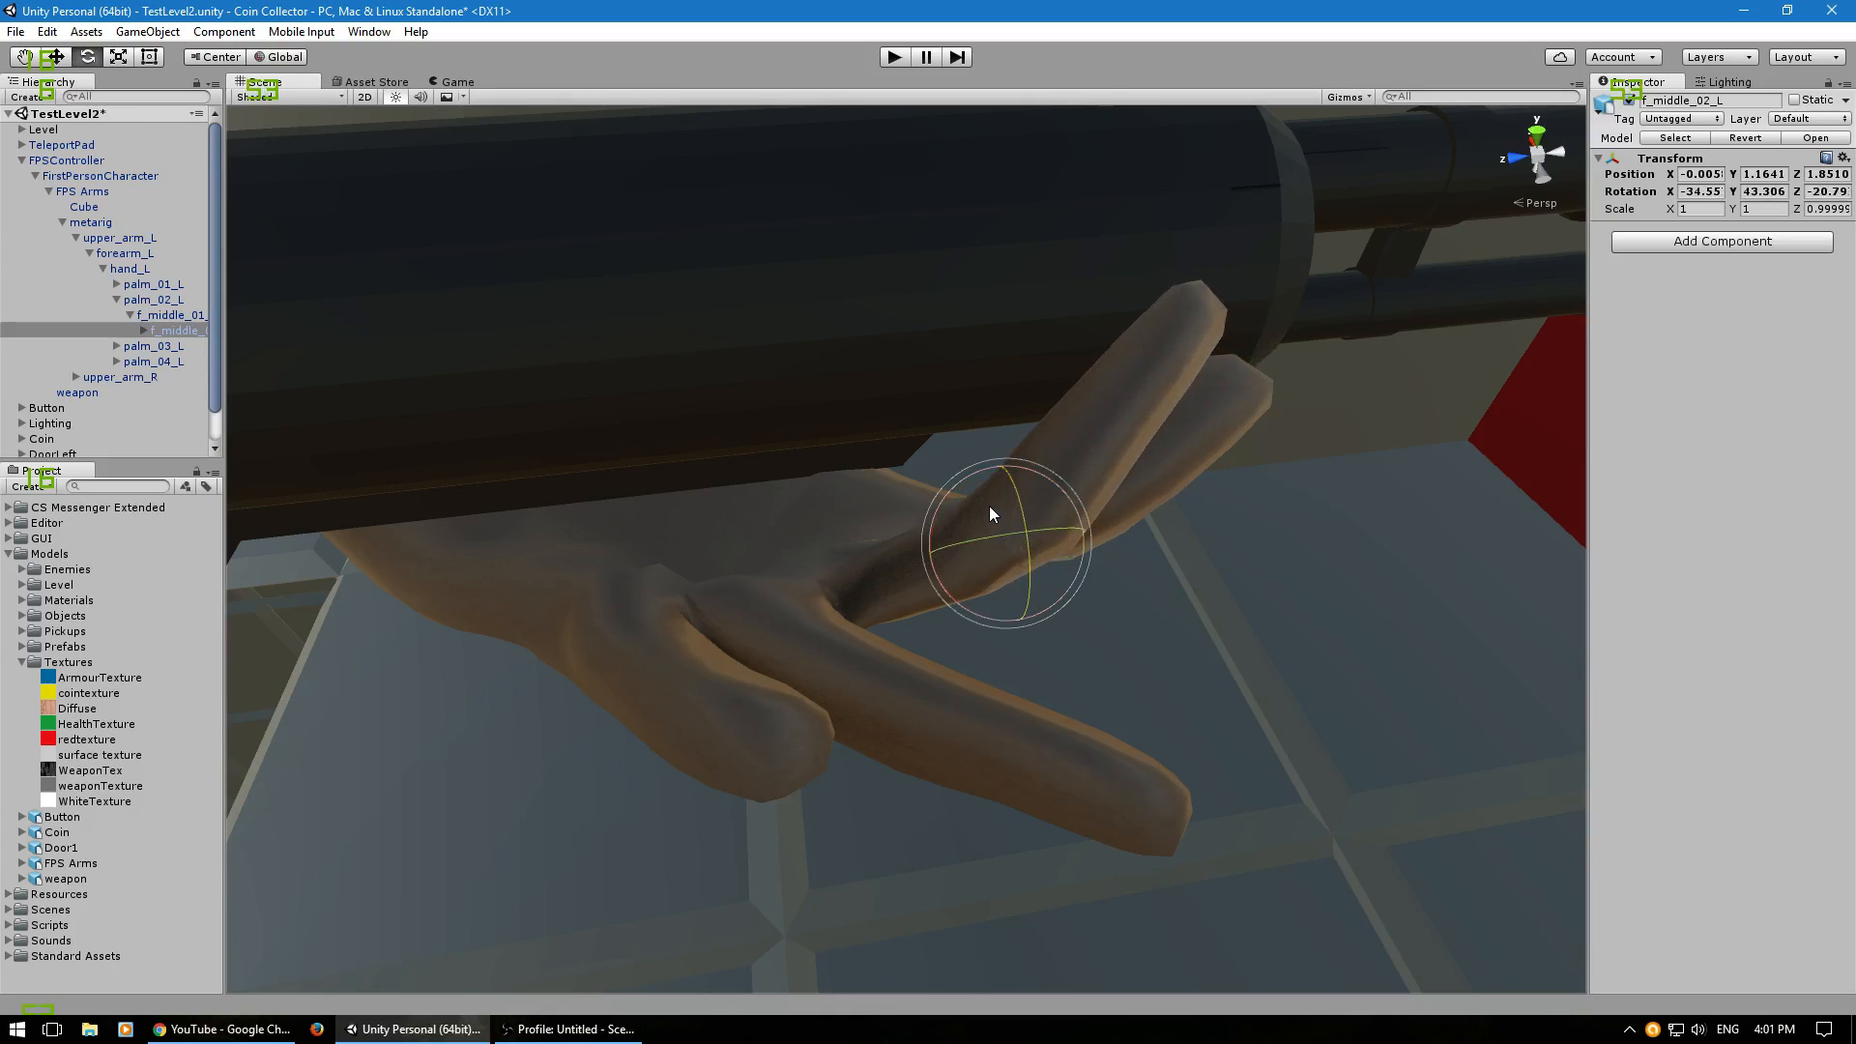
Curl the left ring finger upward by rotating f_ring_01_L, and rotate f_ring_02_L to about X -24.31, Y 32.134, Z -11.57.
left_click(131, 315)
left_click(117, 300)
left_click(117, 316)
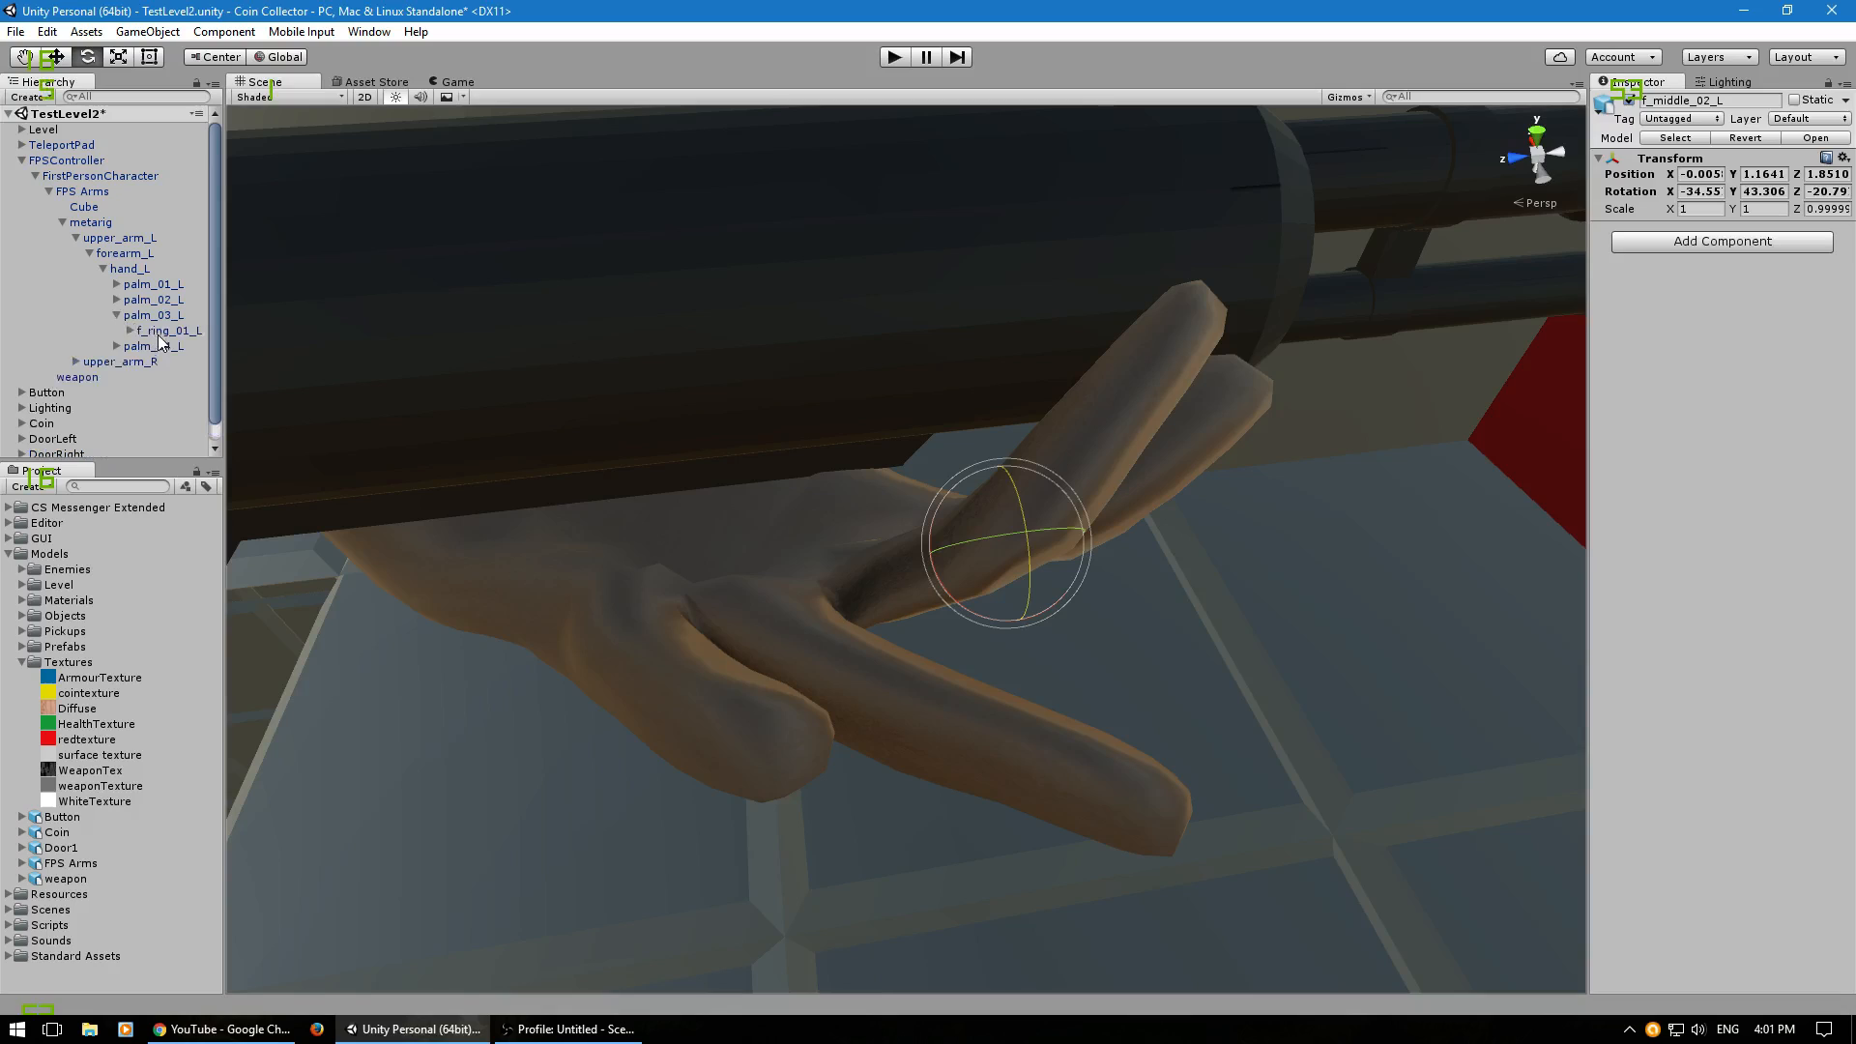
left_click(167, 331)
left_click_drag(759, 682, 729, 547)
left_click(132, 331)
left_click(171, 346)
left_click_drag(852, 594, 838, 541)
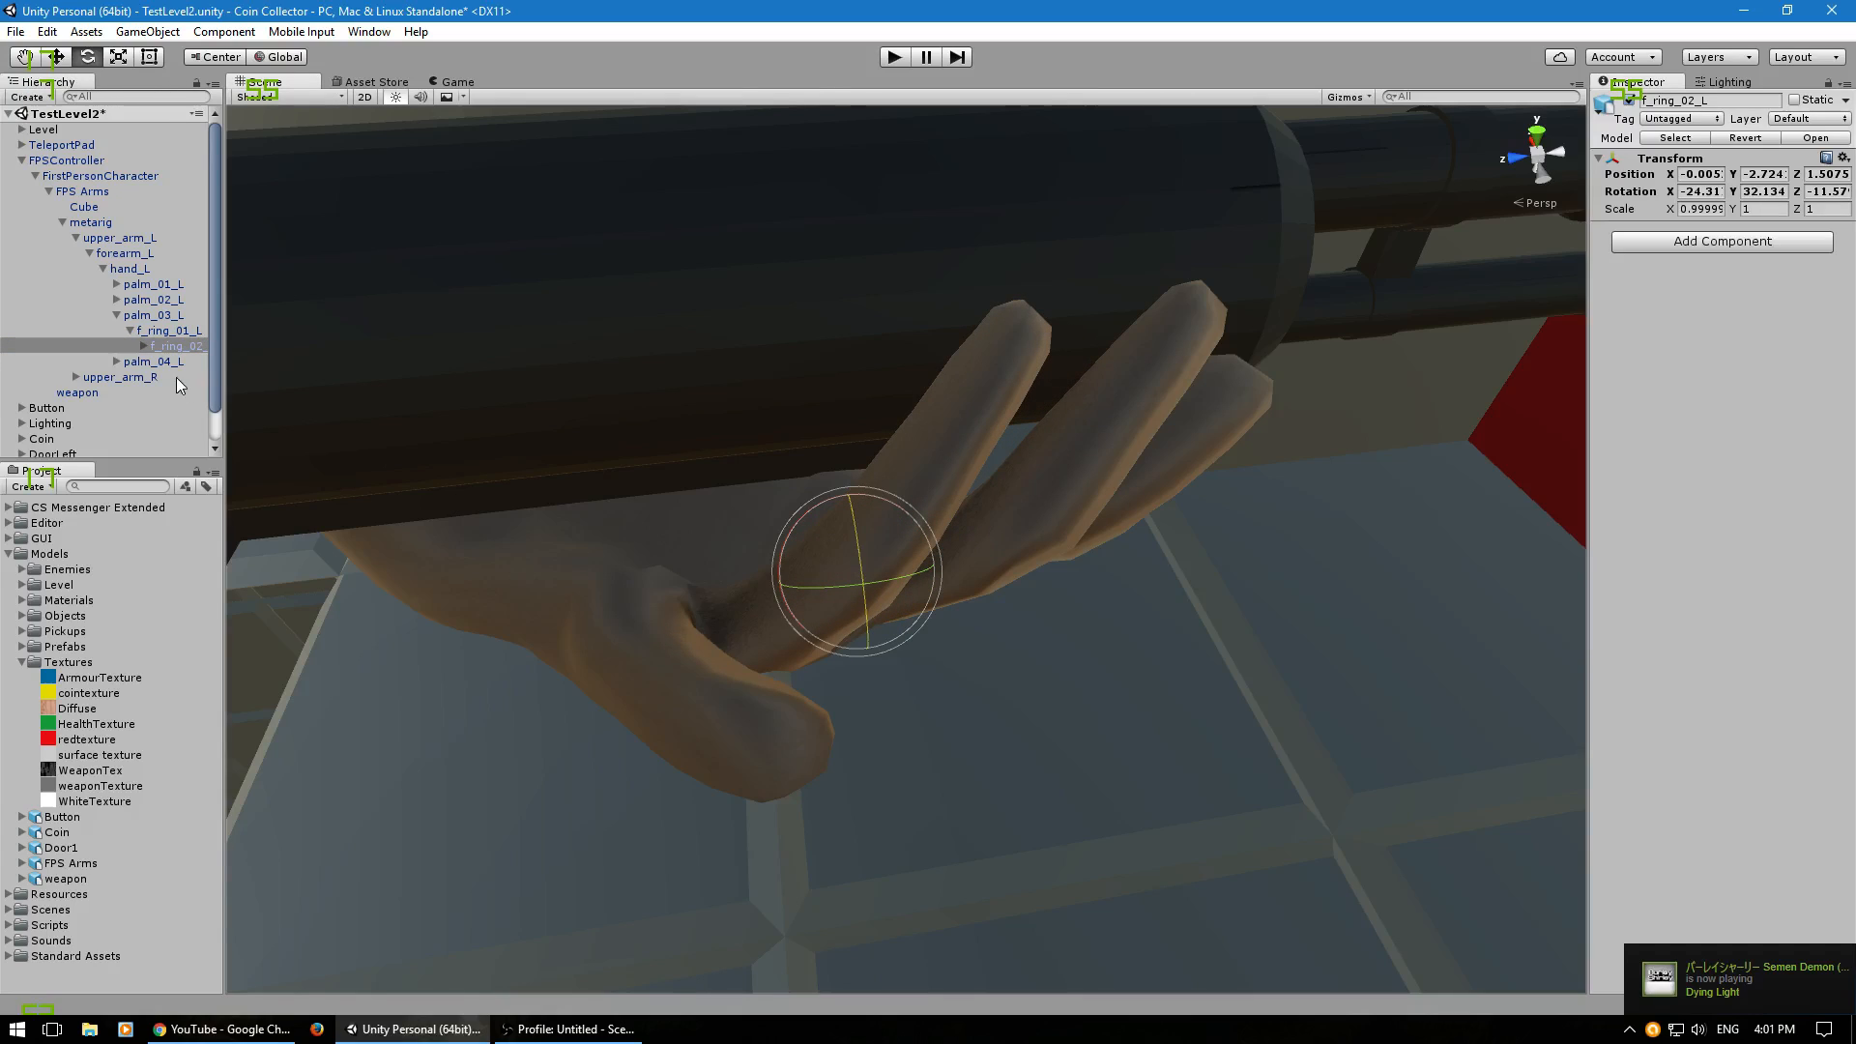
Curl the left little finger upward by rotating f_pinky_01_L, and rotate f_pinky_02_L to about X -11.42, Y 35.887, Z -2.393.
left_click(117, 315)
left_click(117, 331)
left_click(165, 346)
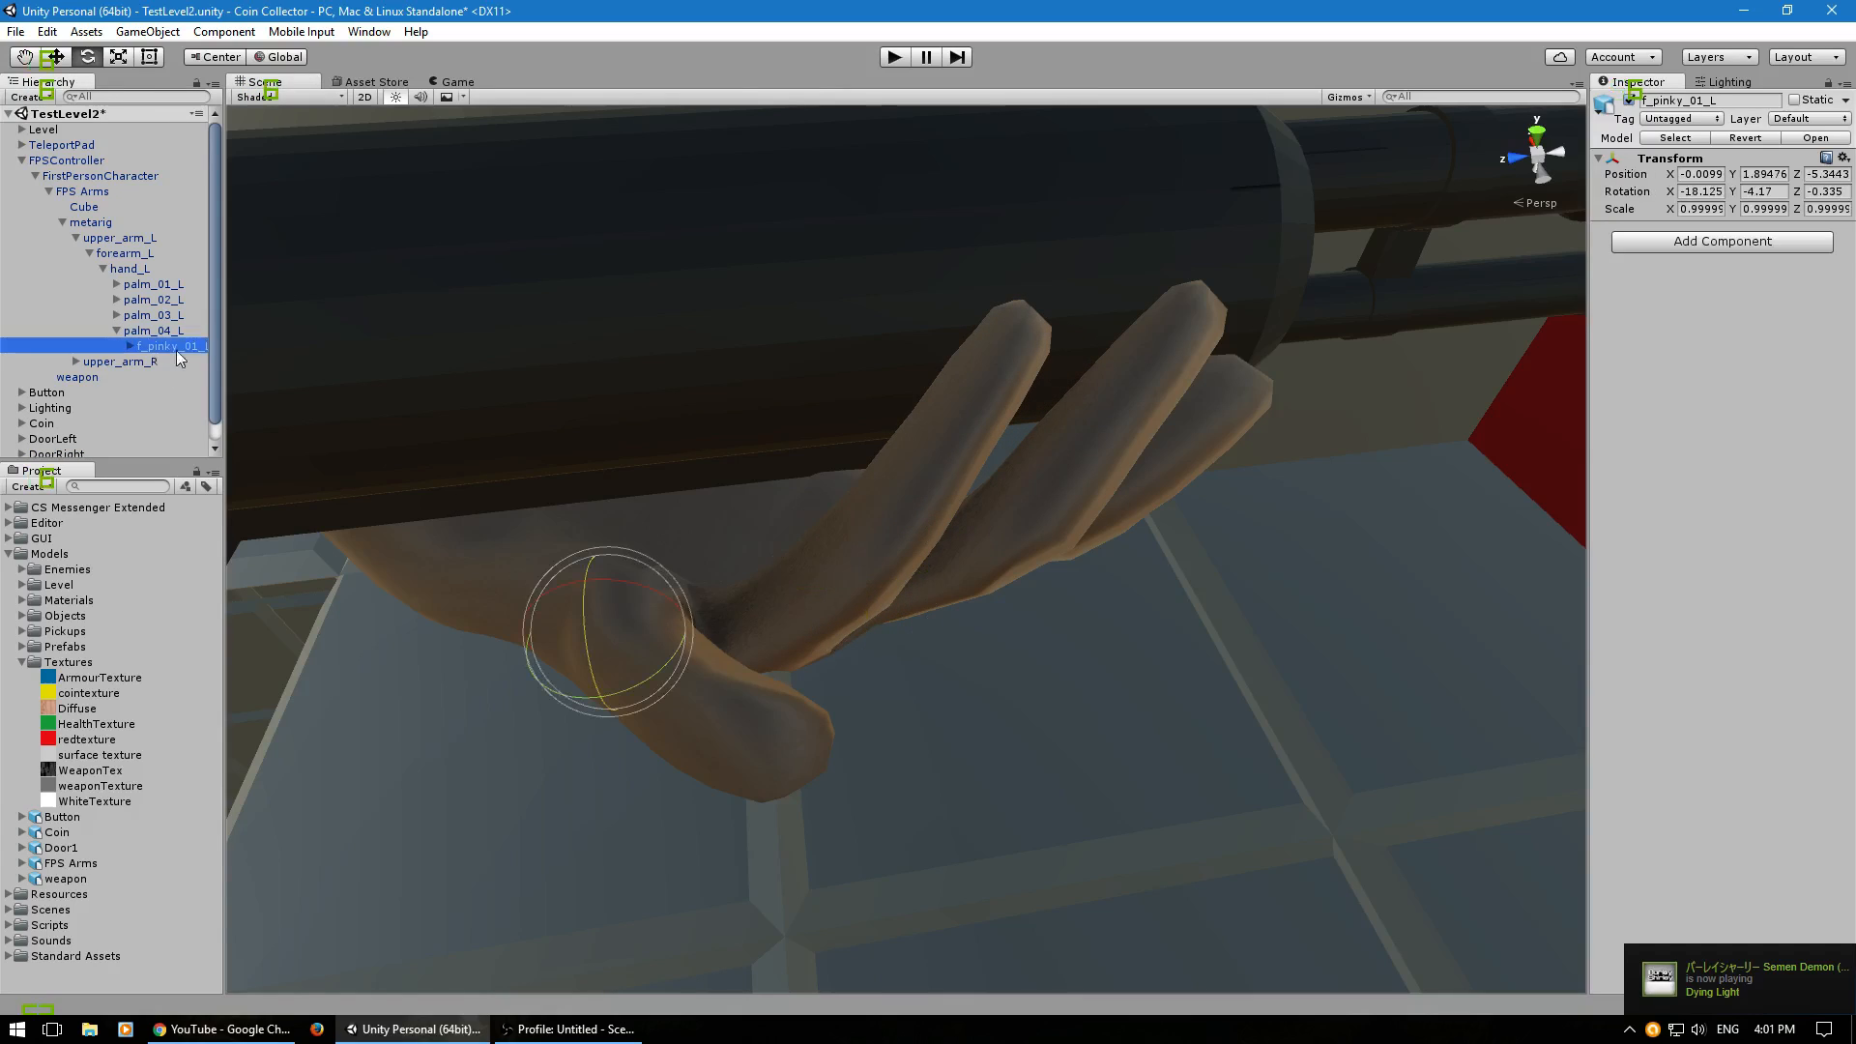
left_click_drag(597, 645, 1218, 497)
left_click(133, 346)
left_click(172, 362)
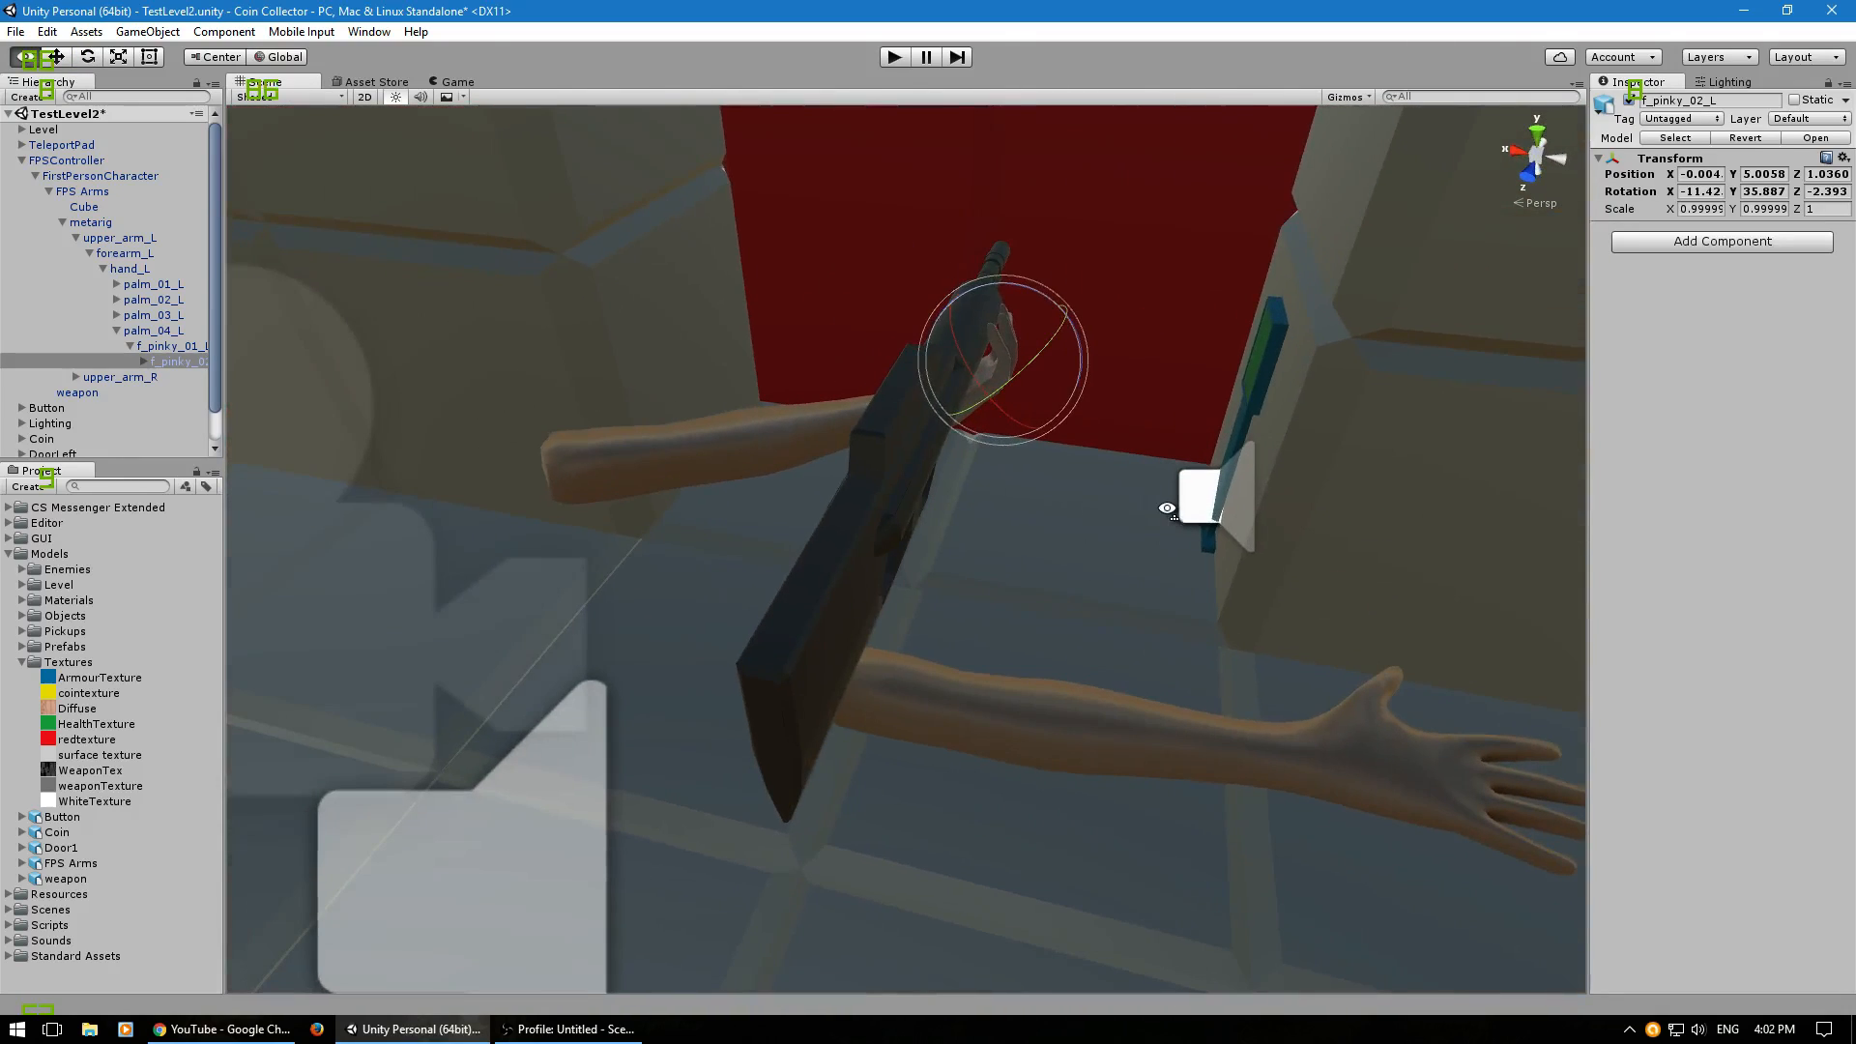
Turn the right arm alongside the weapon by rotating upper_arm_R to about X 14.203, Y 356.07, Z 92.168.
left_click(77, 238)
left_click(116, 253)
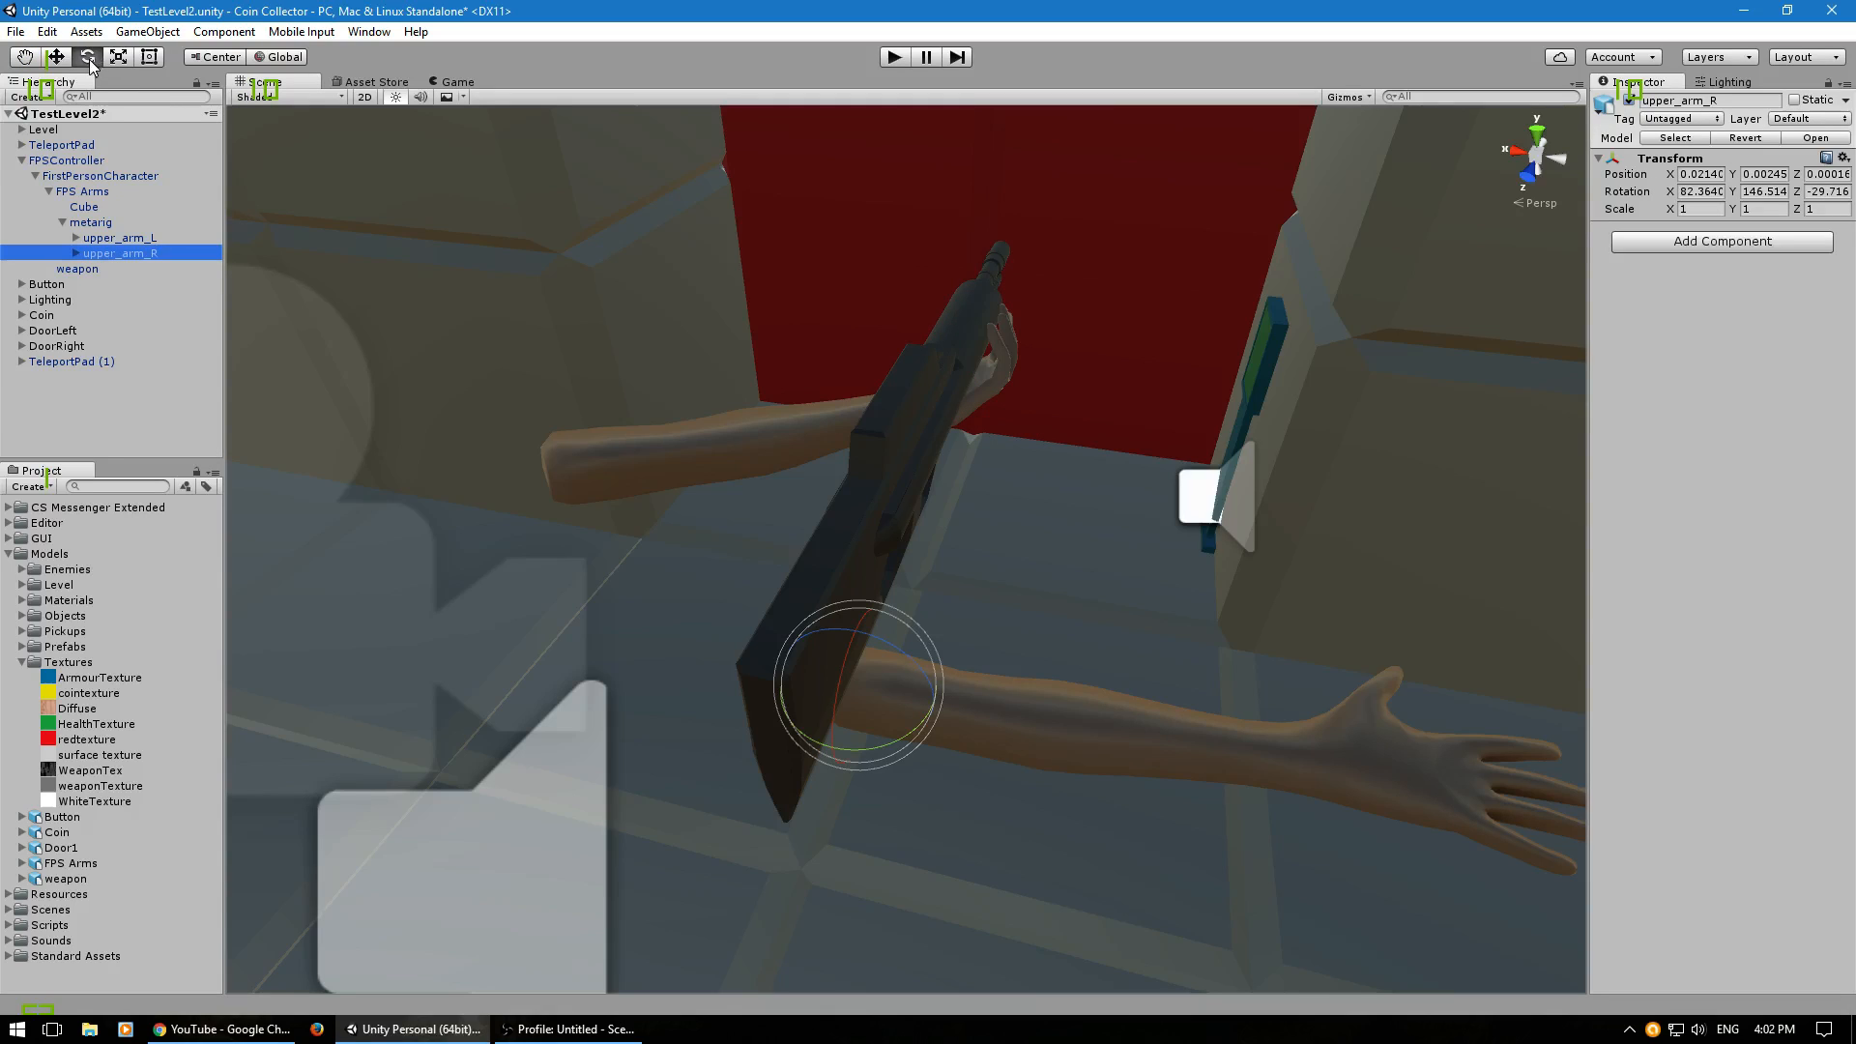
left_click_drag(868, 734, 841, 617)
key("ctrl+z")
left_click_drag(686, 549, 756, 607)
key("ctrl+z")
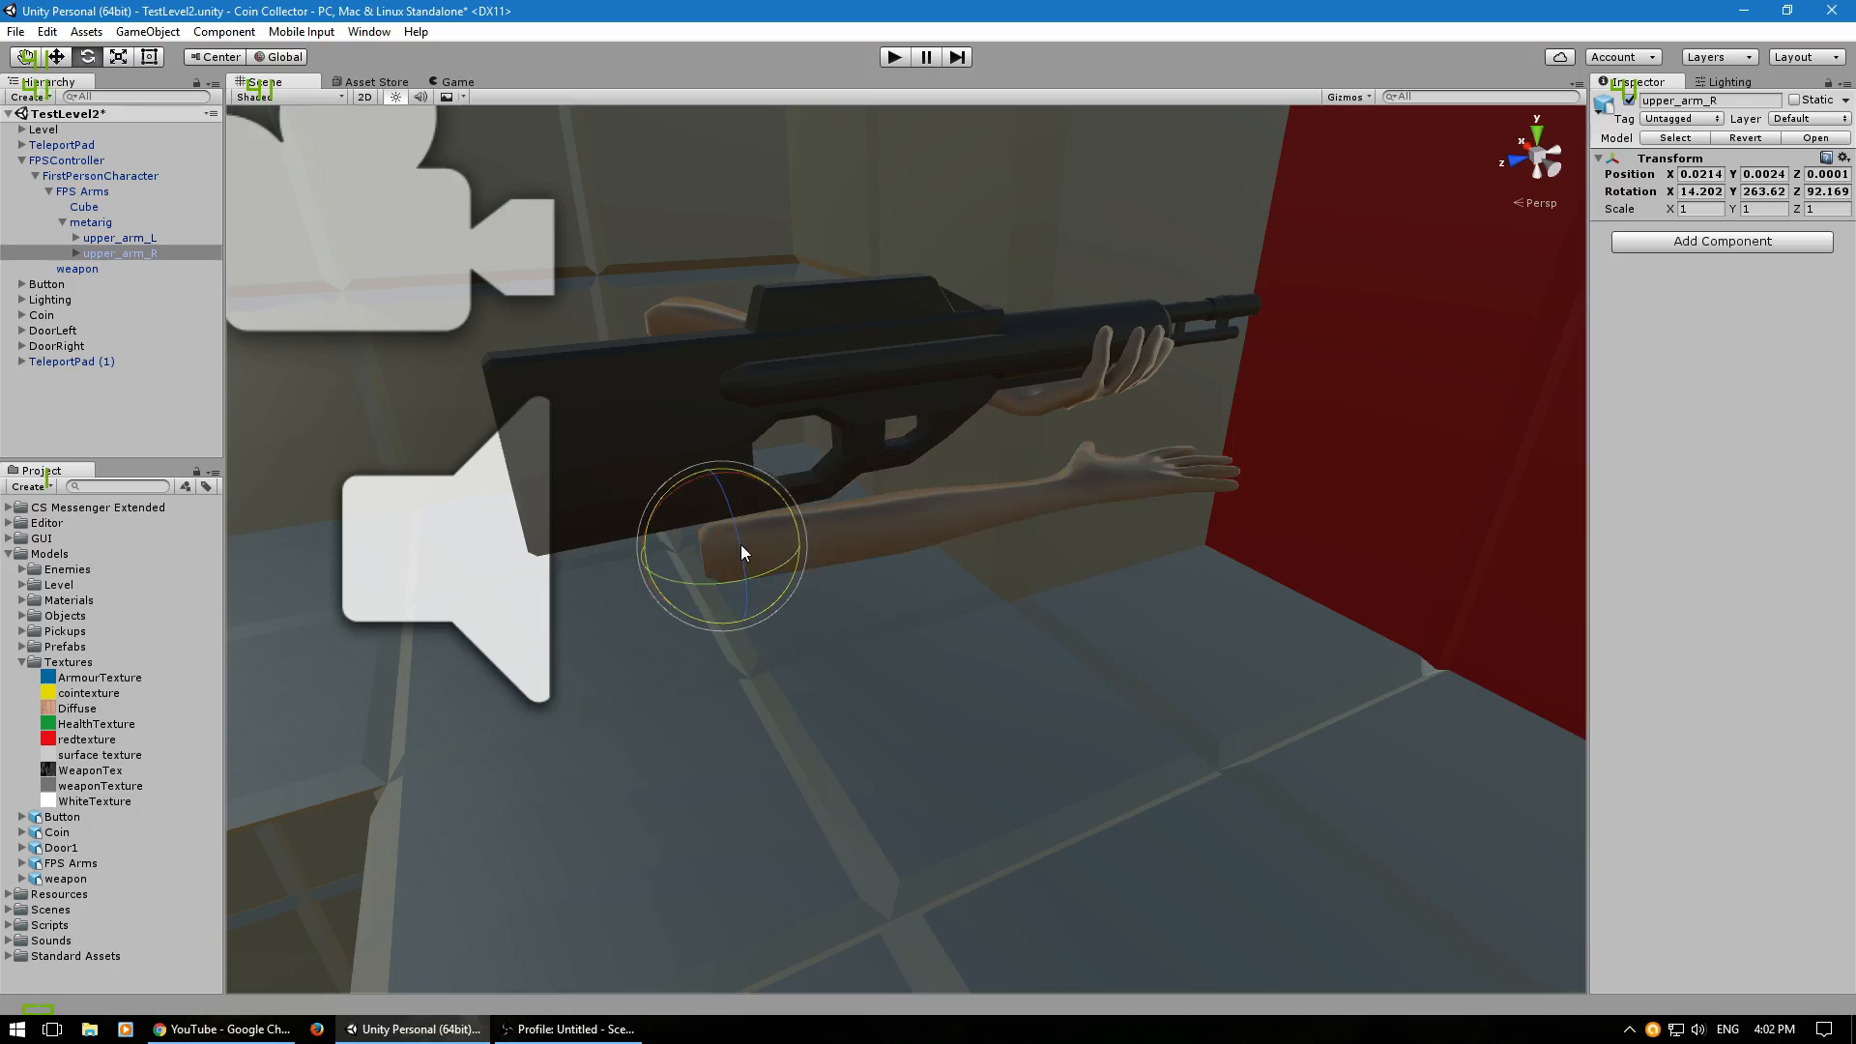
left_click_drag(737, 541, 574, 505)
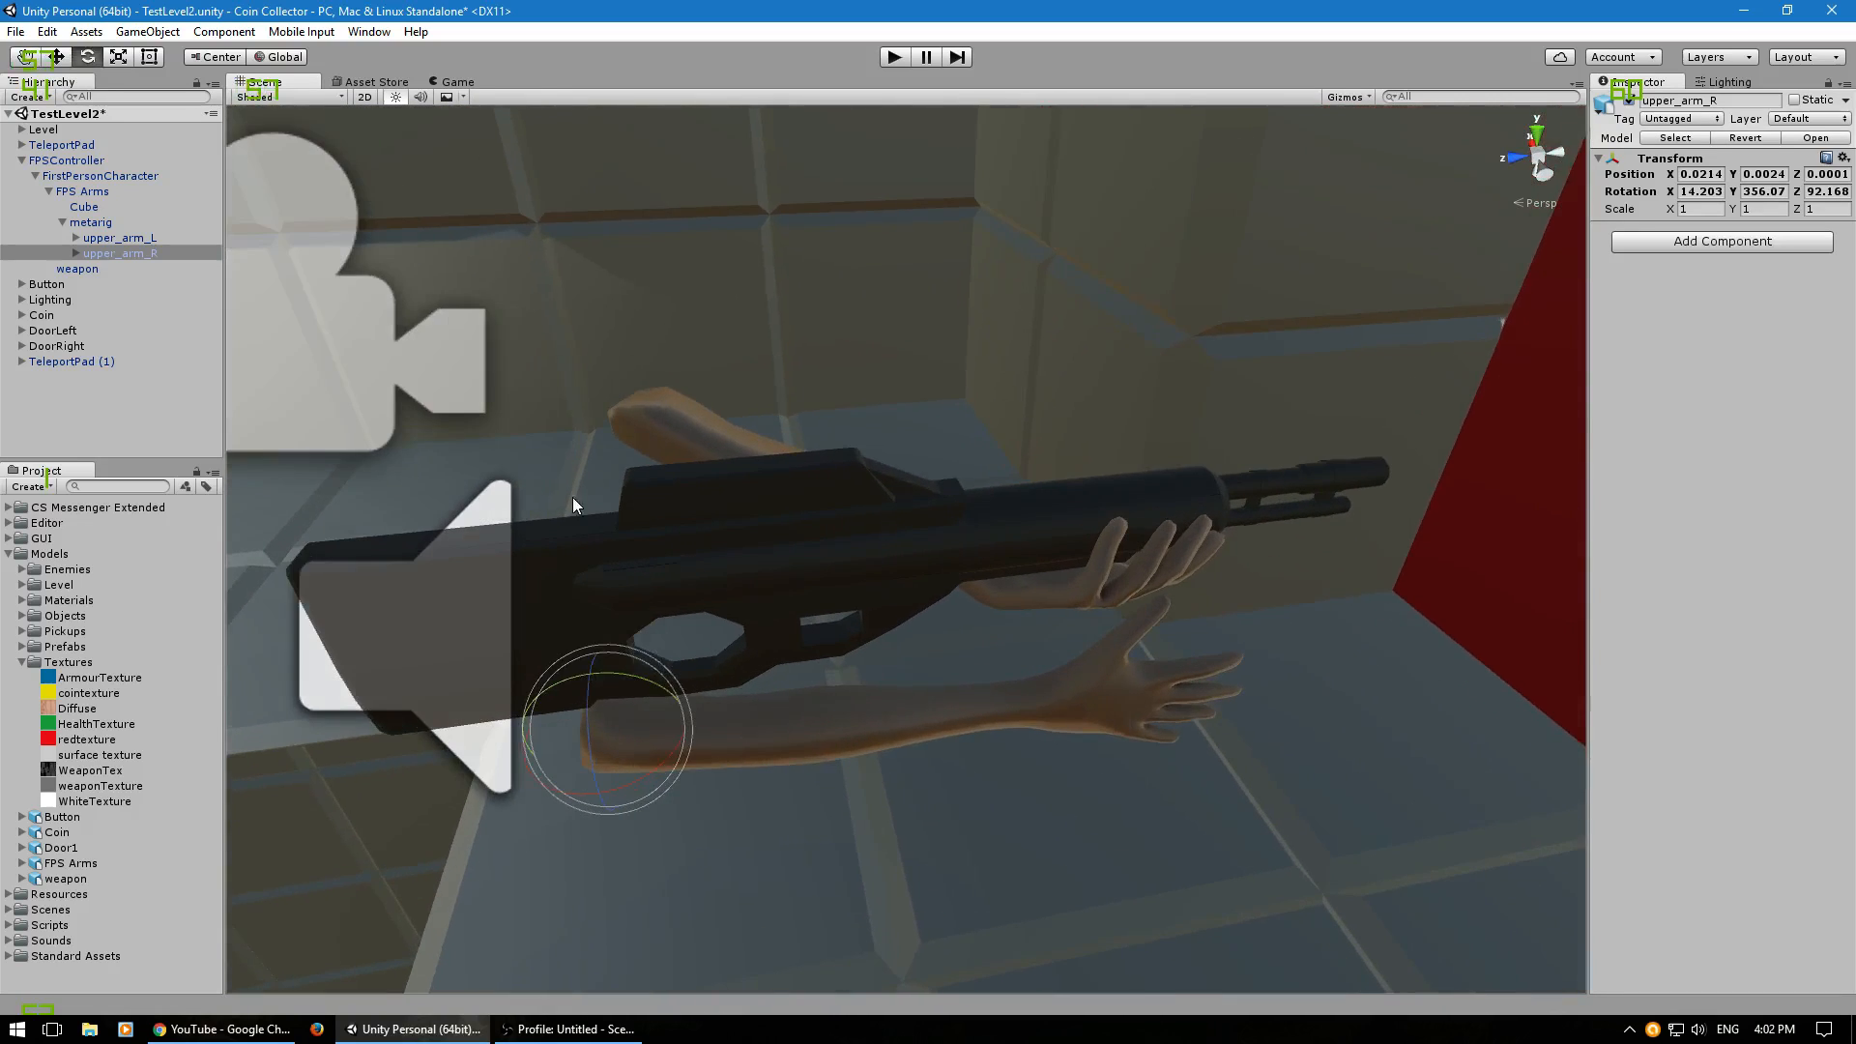
Move upper_arm_R back so the right hand reaches the weapon's grip, to about X 0.0229, Y 0.064, Z 0.0178.
left_click(57, 58)
left_click_drag(532, 738, 83, 762)
right_click_drag(737, 796, 719, 878)
left_click_drag(333, 759, 392, 808)
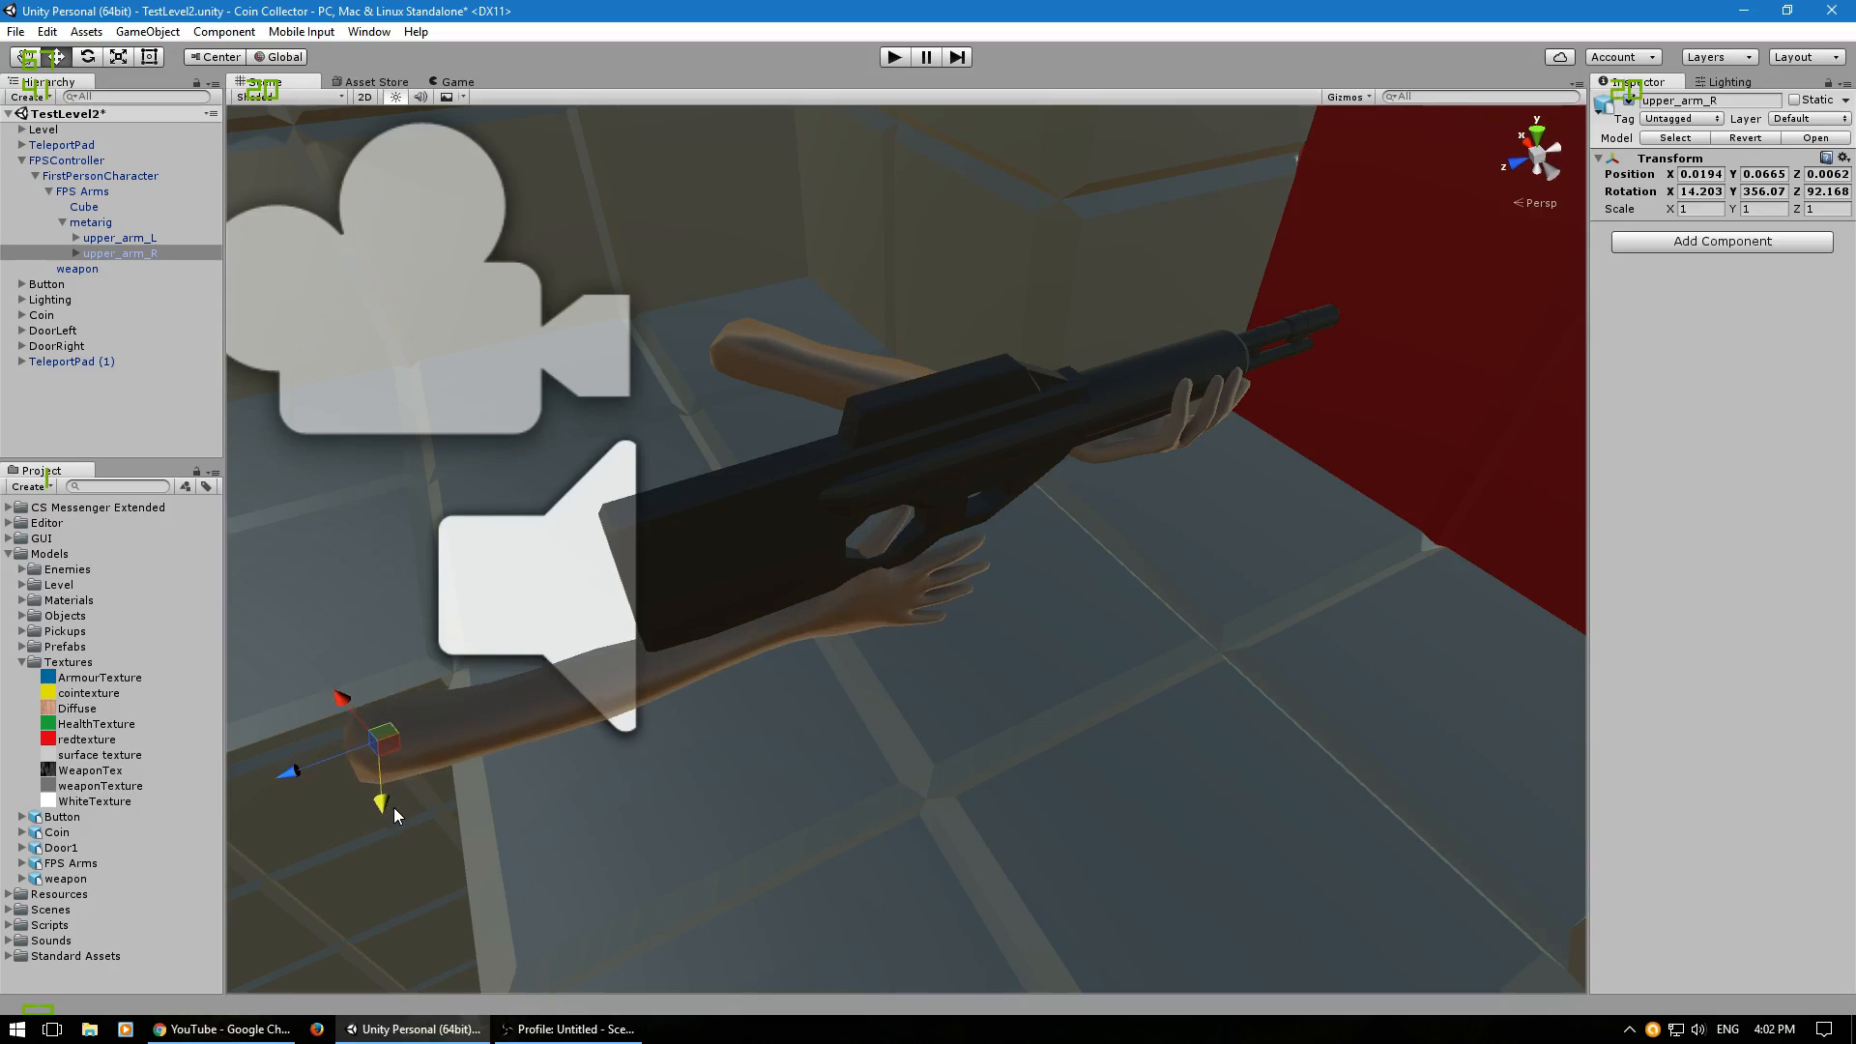
left_click_drag(348, 709, 344, 675)
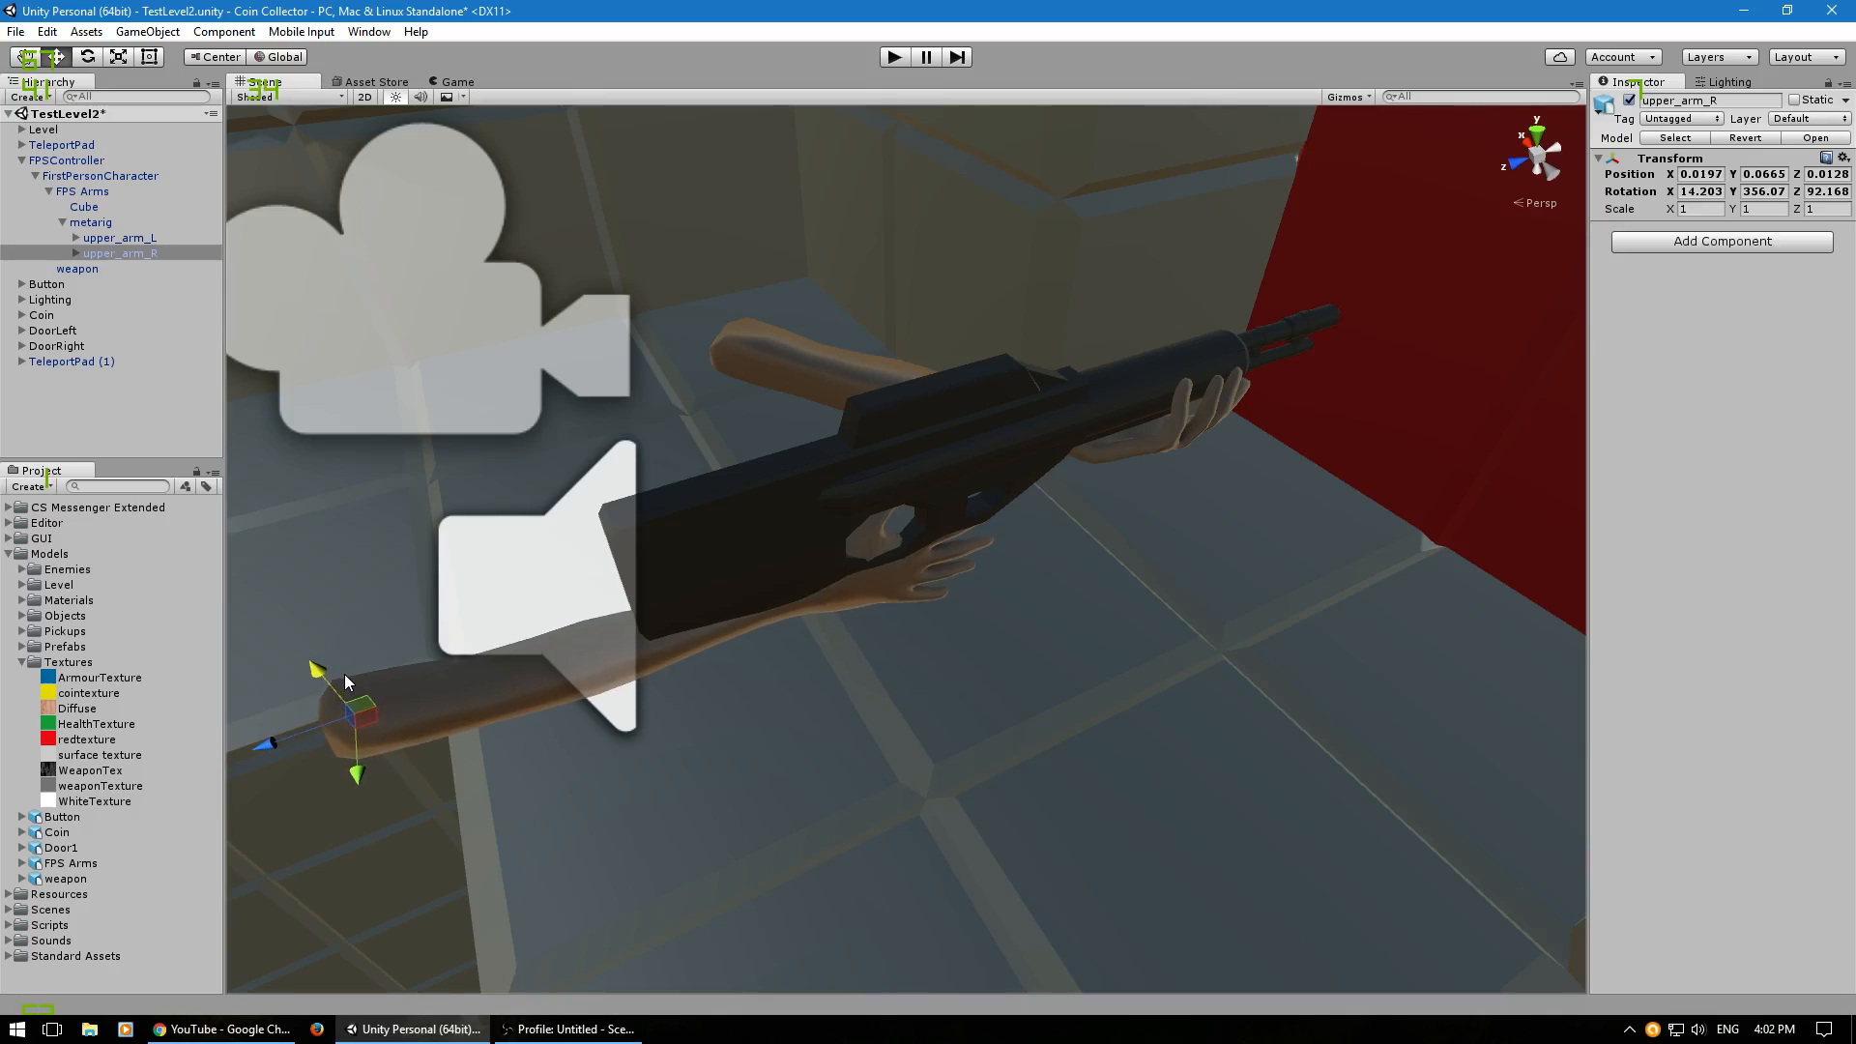
left_click_drag(359, 785, 288, 767)
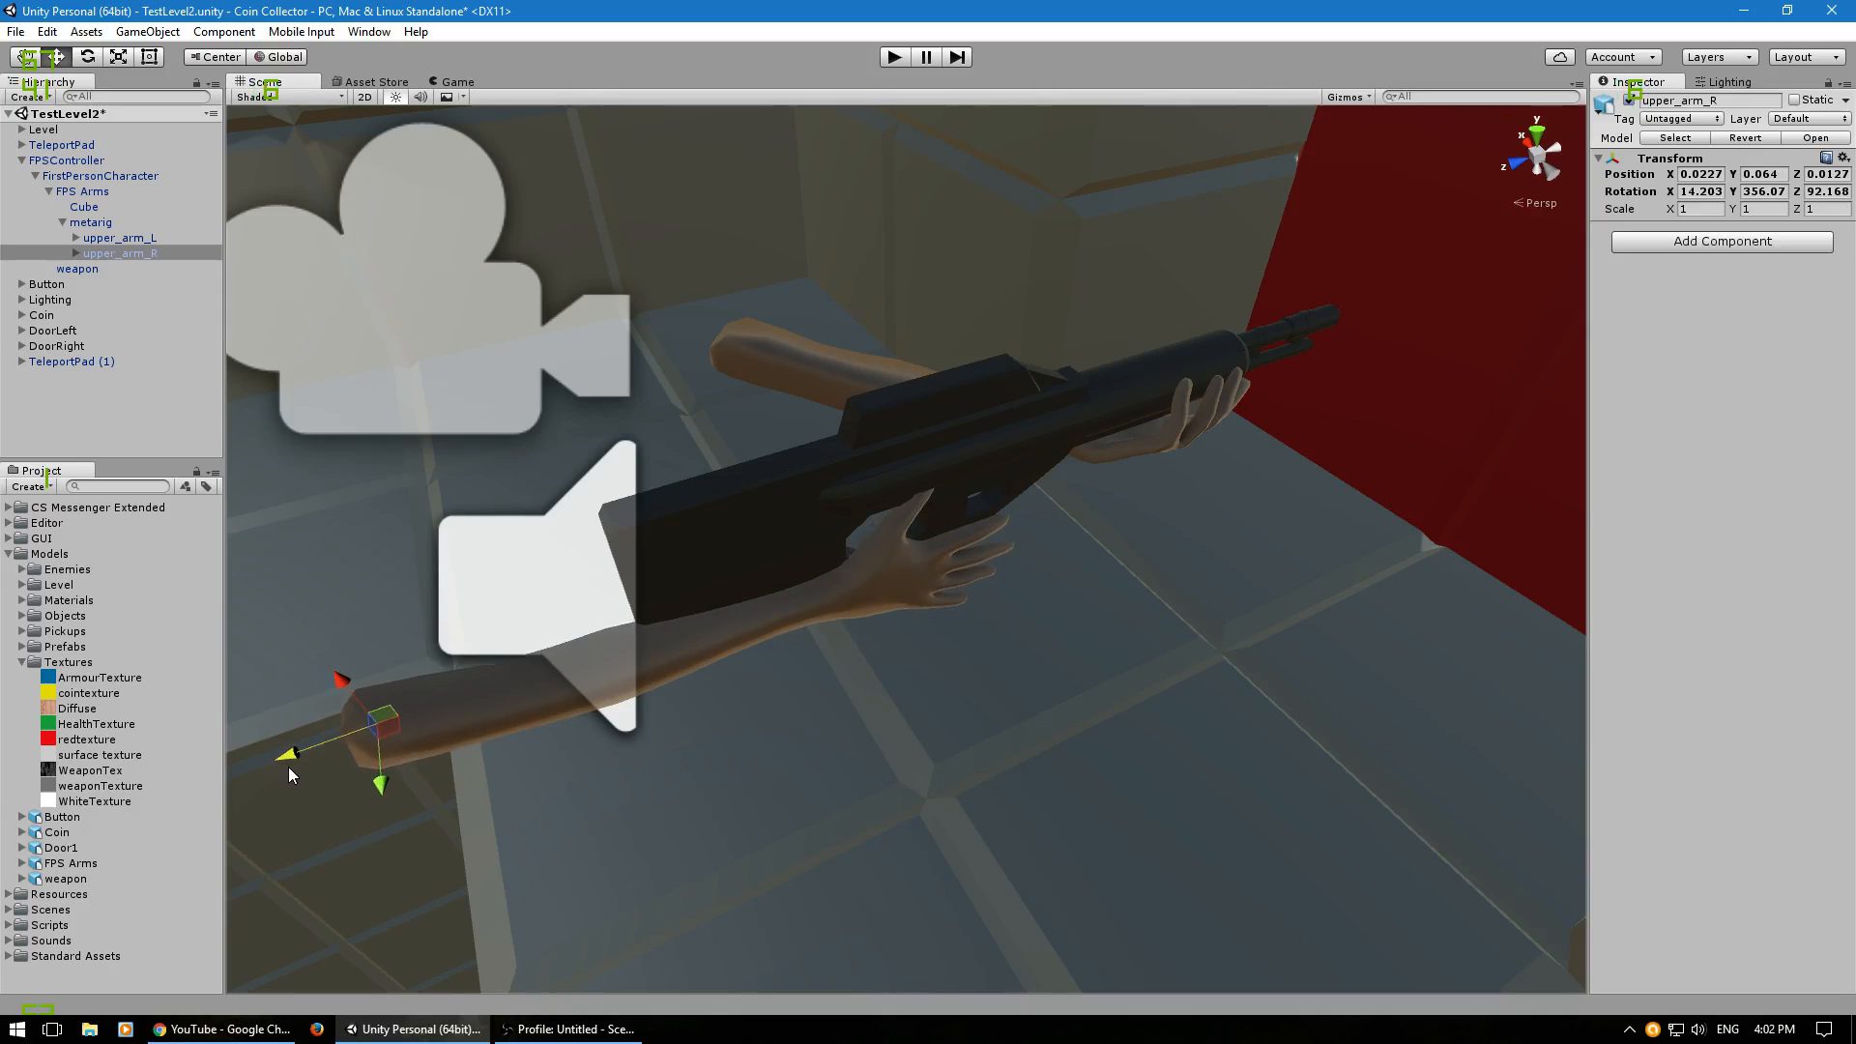
left_click_drag(356, 699, 342, 670)
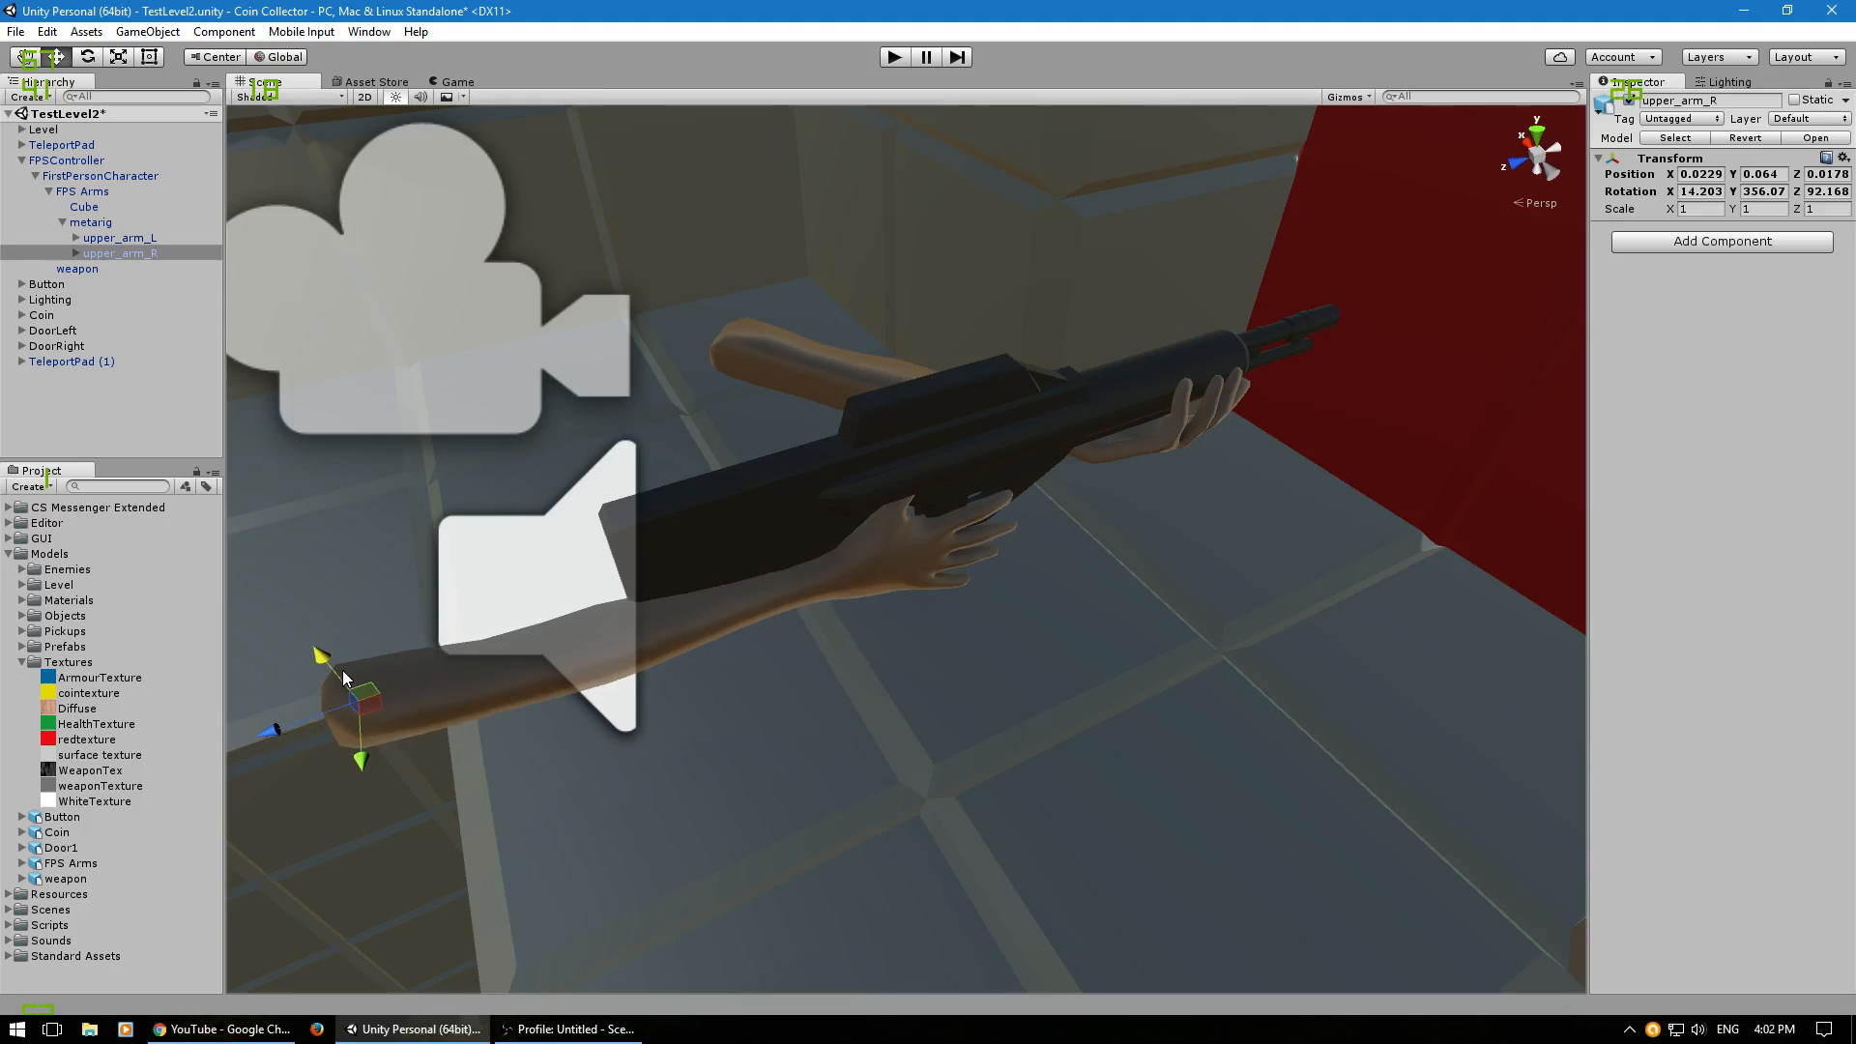
Fine-tune upper_arm_R against the grip by shifting it to about X 0.0246, Y 0.064, Z 0.0177.
key("w")
right_click_drag(653, 771, 1266, 637)
right_click_drag(557, 677, 649, 698)
left_click_drag(1309, 687, 1305, 684)
right_click_drag(1305, 683, 1093, 638)
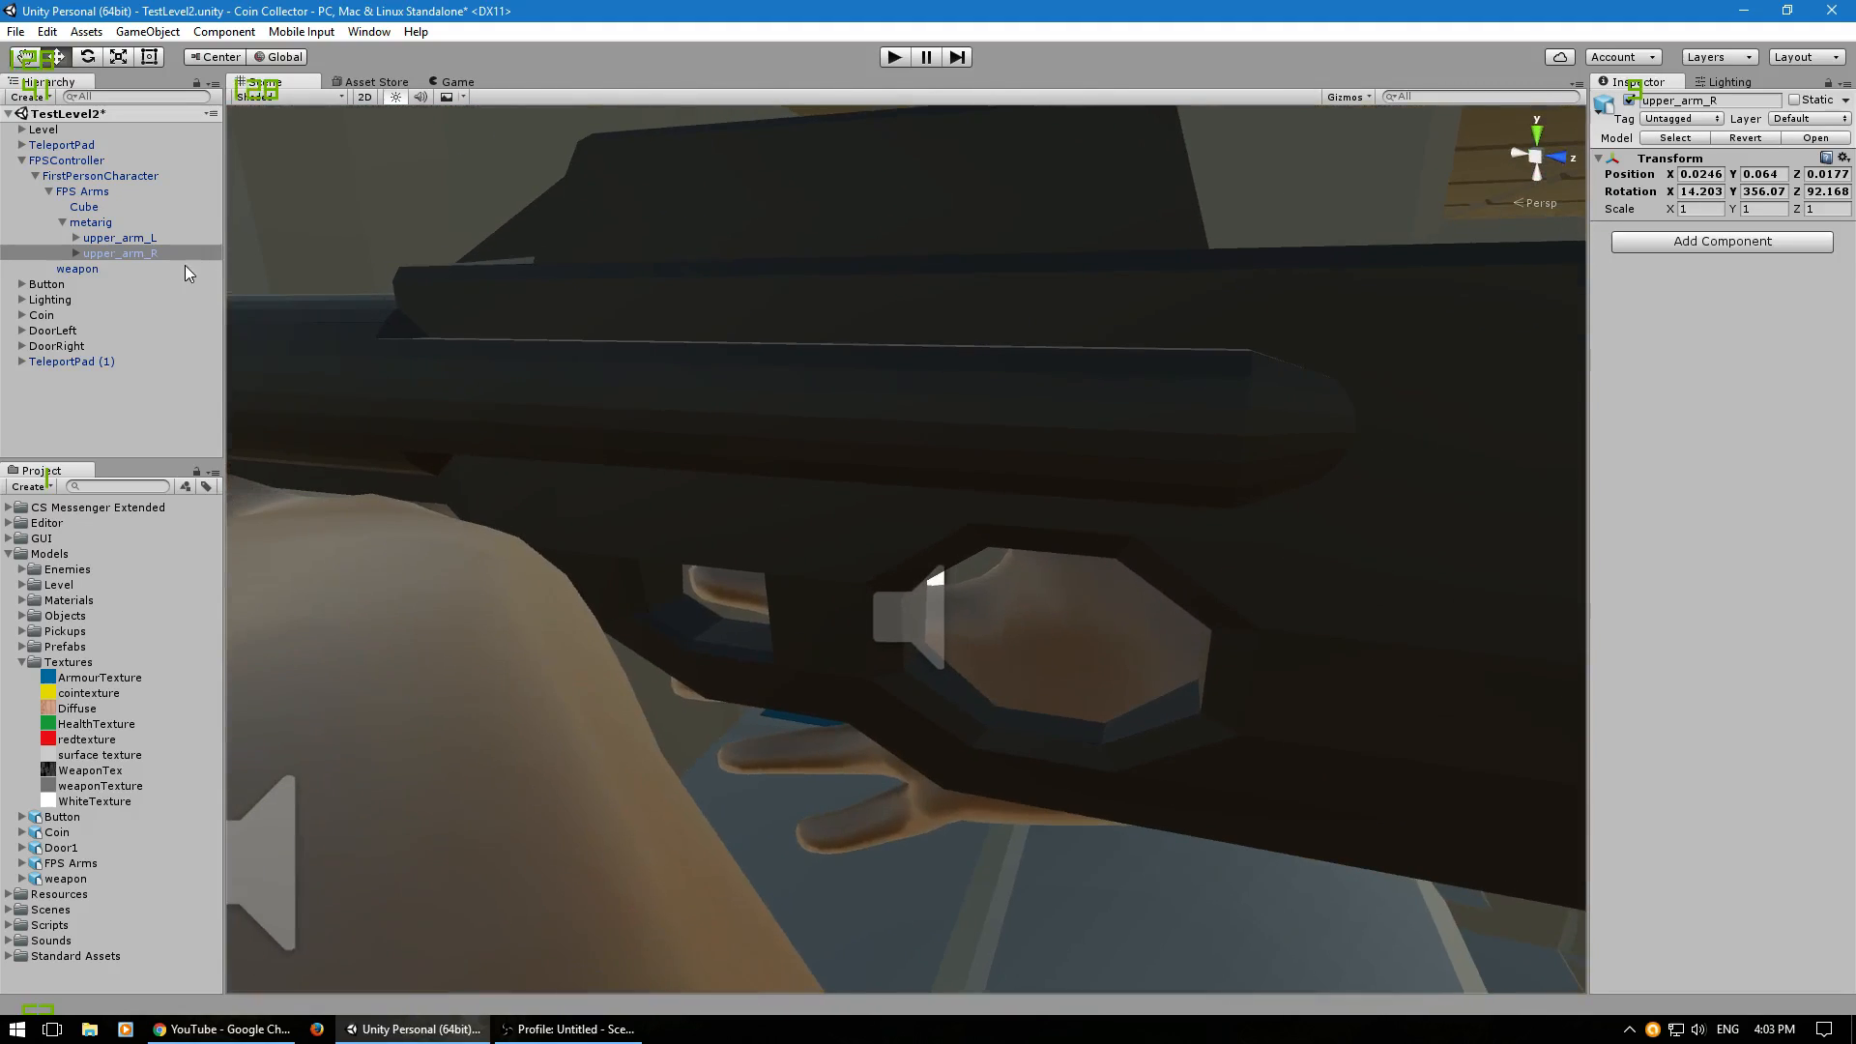
Bend the right index fingertip toward the trigger by rotating f_index_03_R to about X 3.934, Y 59.04, Z -2.918.
left_click(75, 254)
left_click(91, 270)
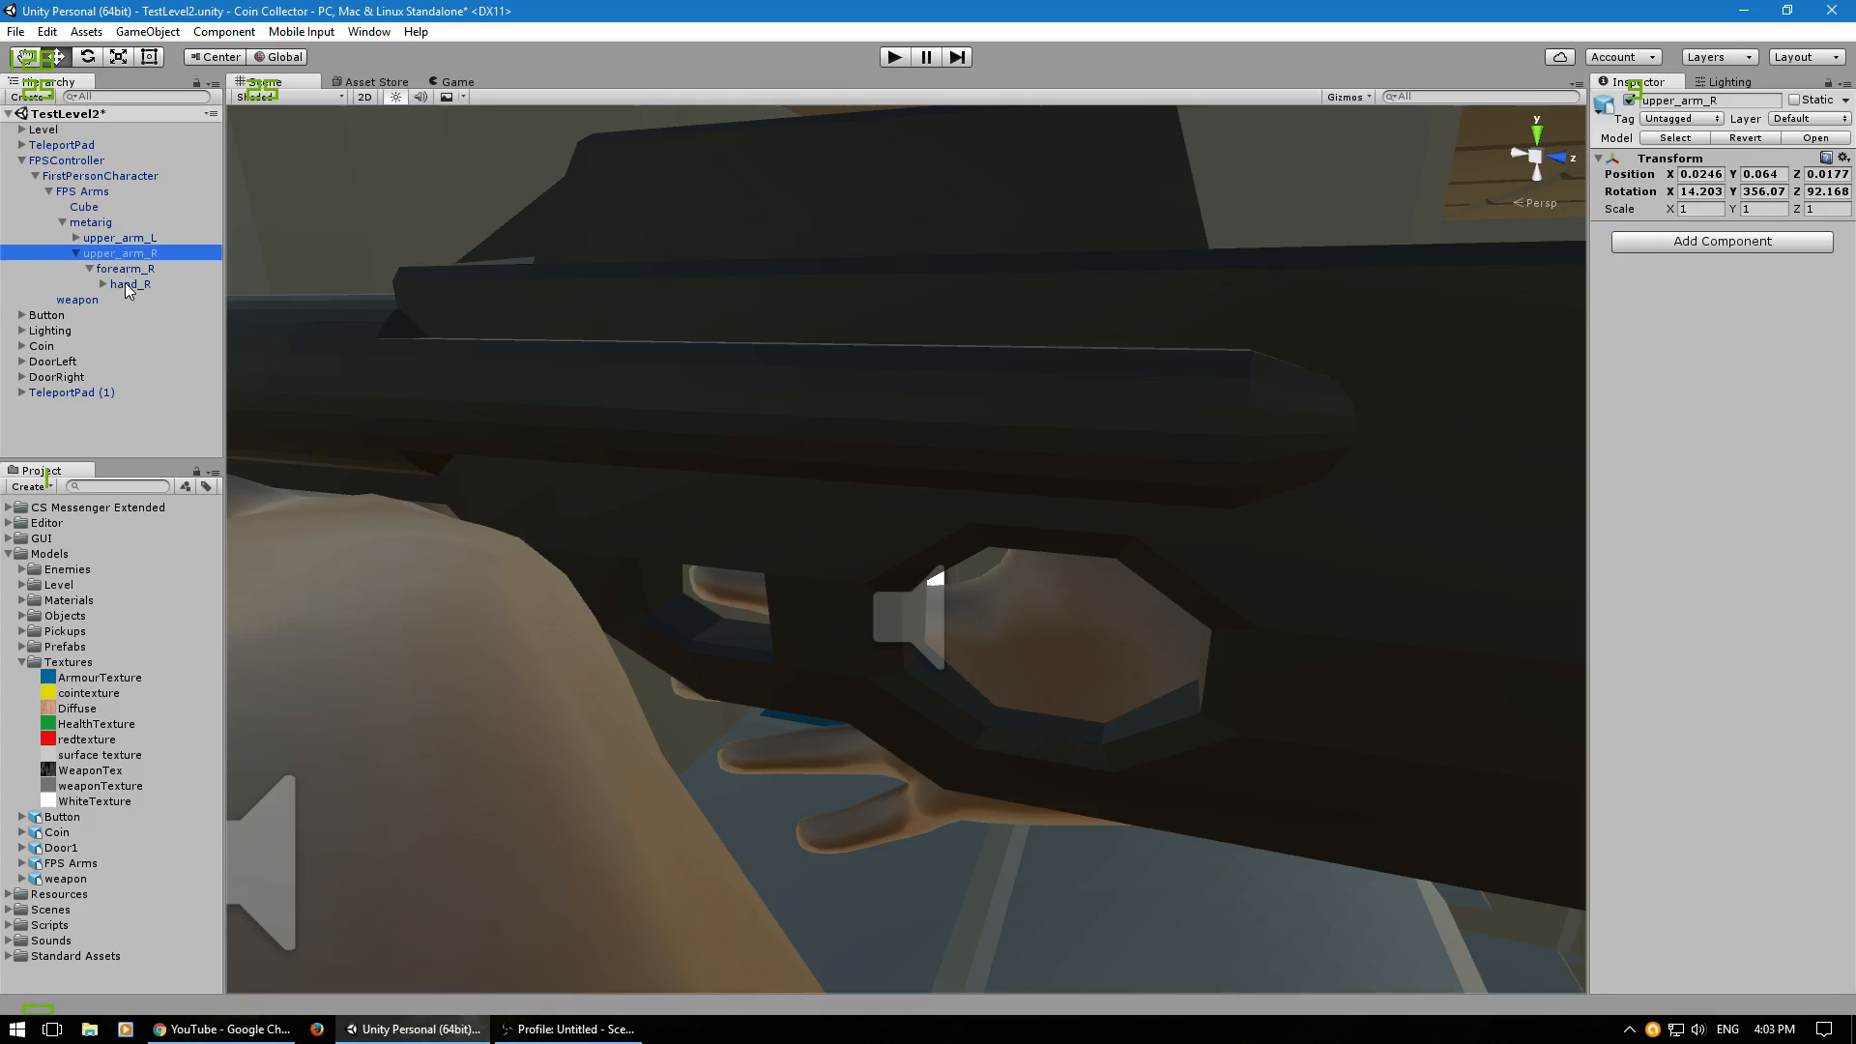
left_click(104, 284)
left_click(145, 300)
left_click(117, 300)
left_click(176, 316)
right_click_drag(691, 532, 698, 534)
left_click(130, 315)
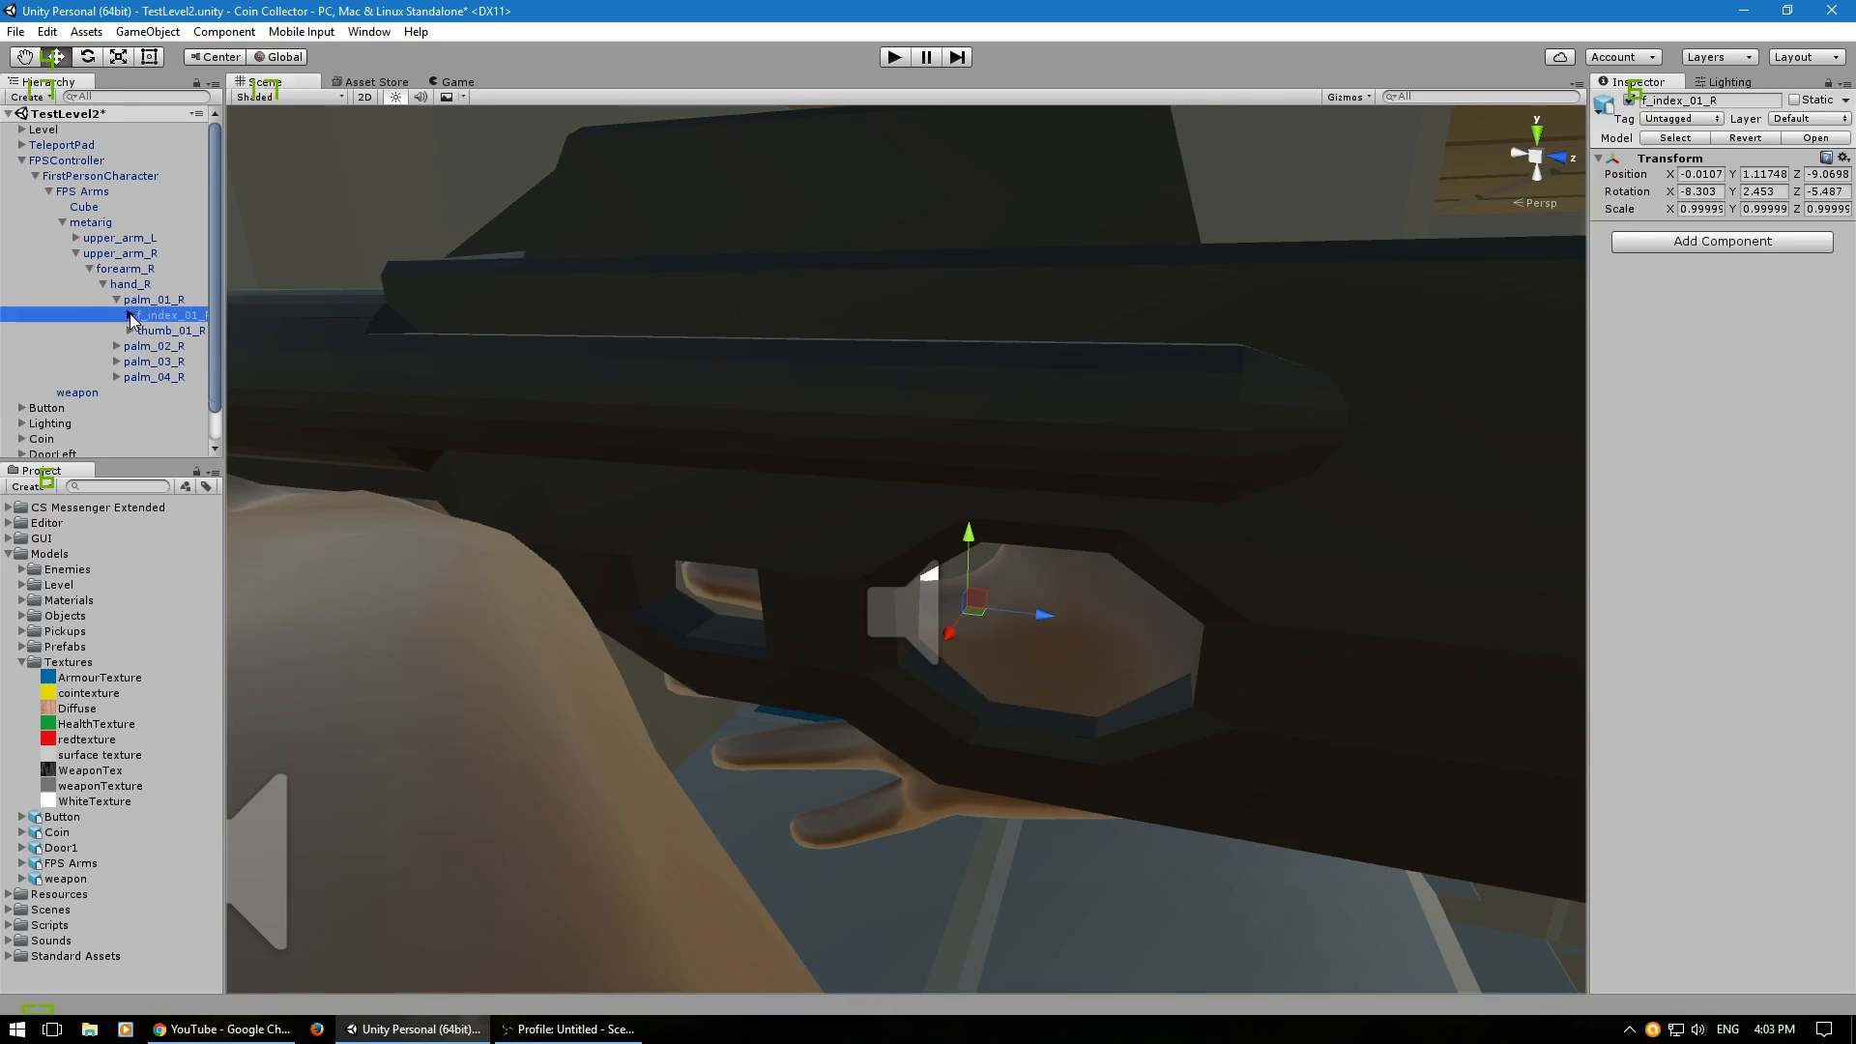
left_click(159, 329)
left_click(144, 333)
left_click(183, 348)
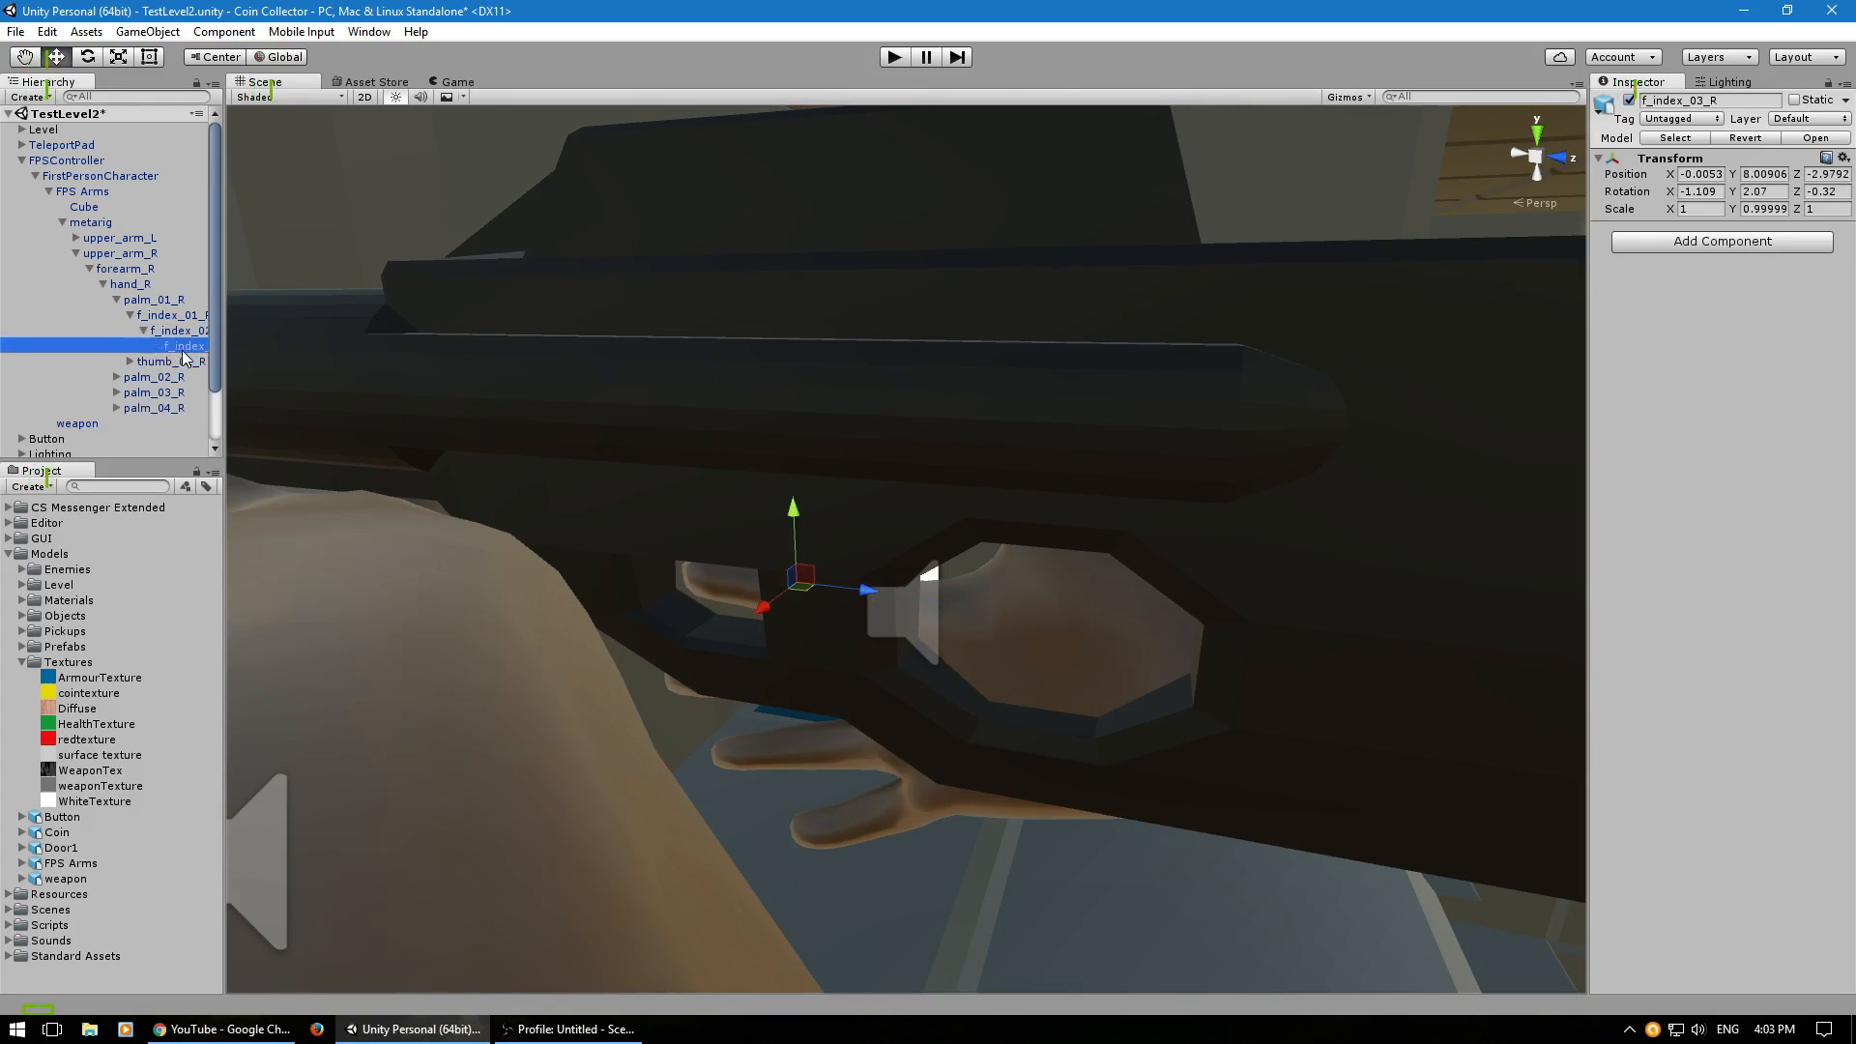
left_click(87, 56)
left_click_drag(774, 607, 914, 606)
middle_click_drag(914, 607, 891, 620)
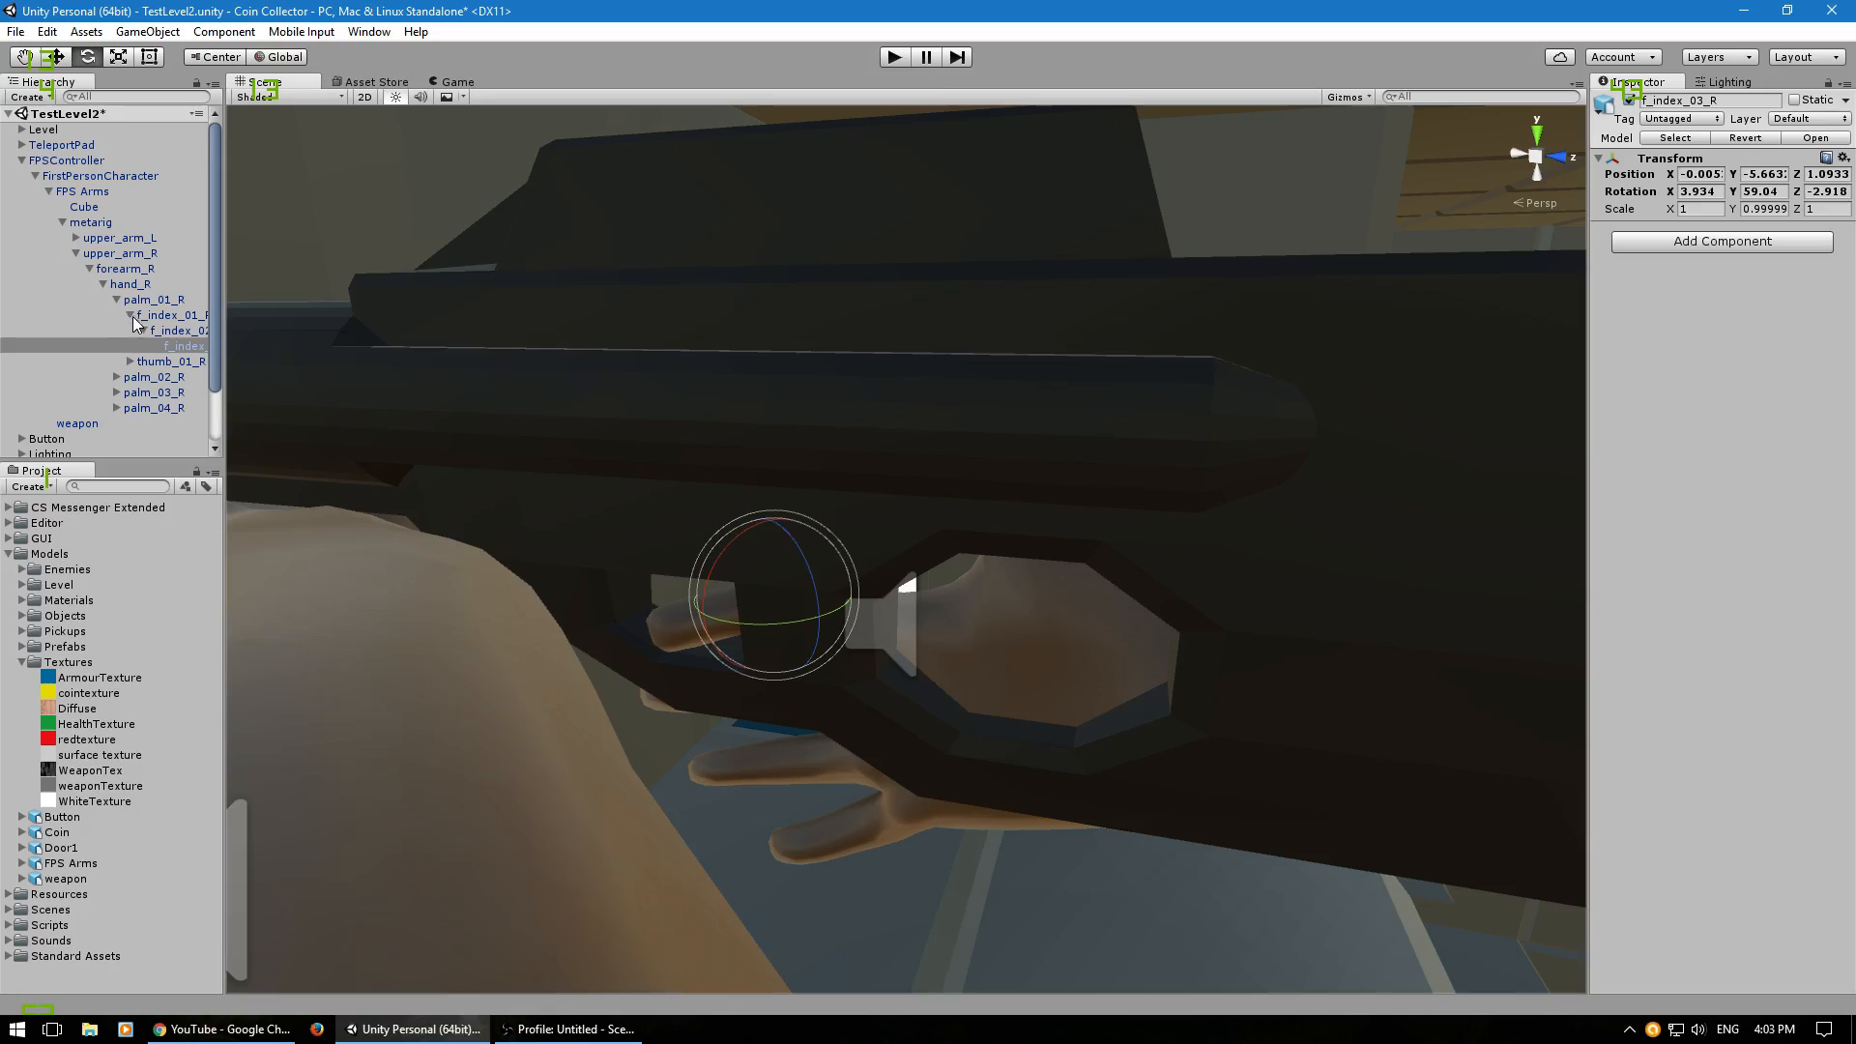
Bring the right thumb through the grip opening by rotating thumb_01_R to about X -18.61, Y -147.5, Z 205.27.
left_click(131, 316)
left_click(160, 331)
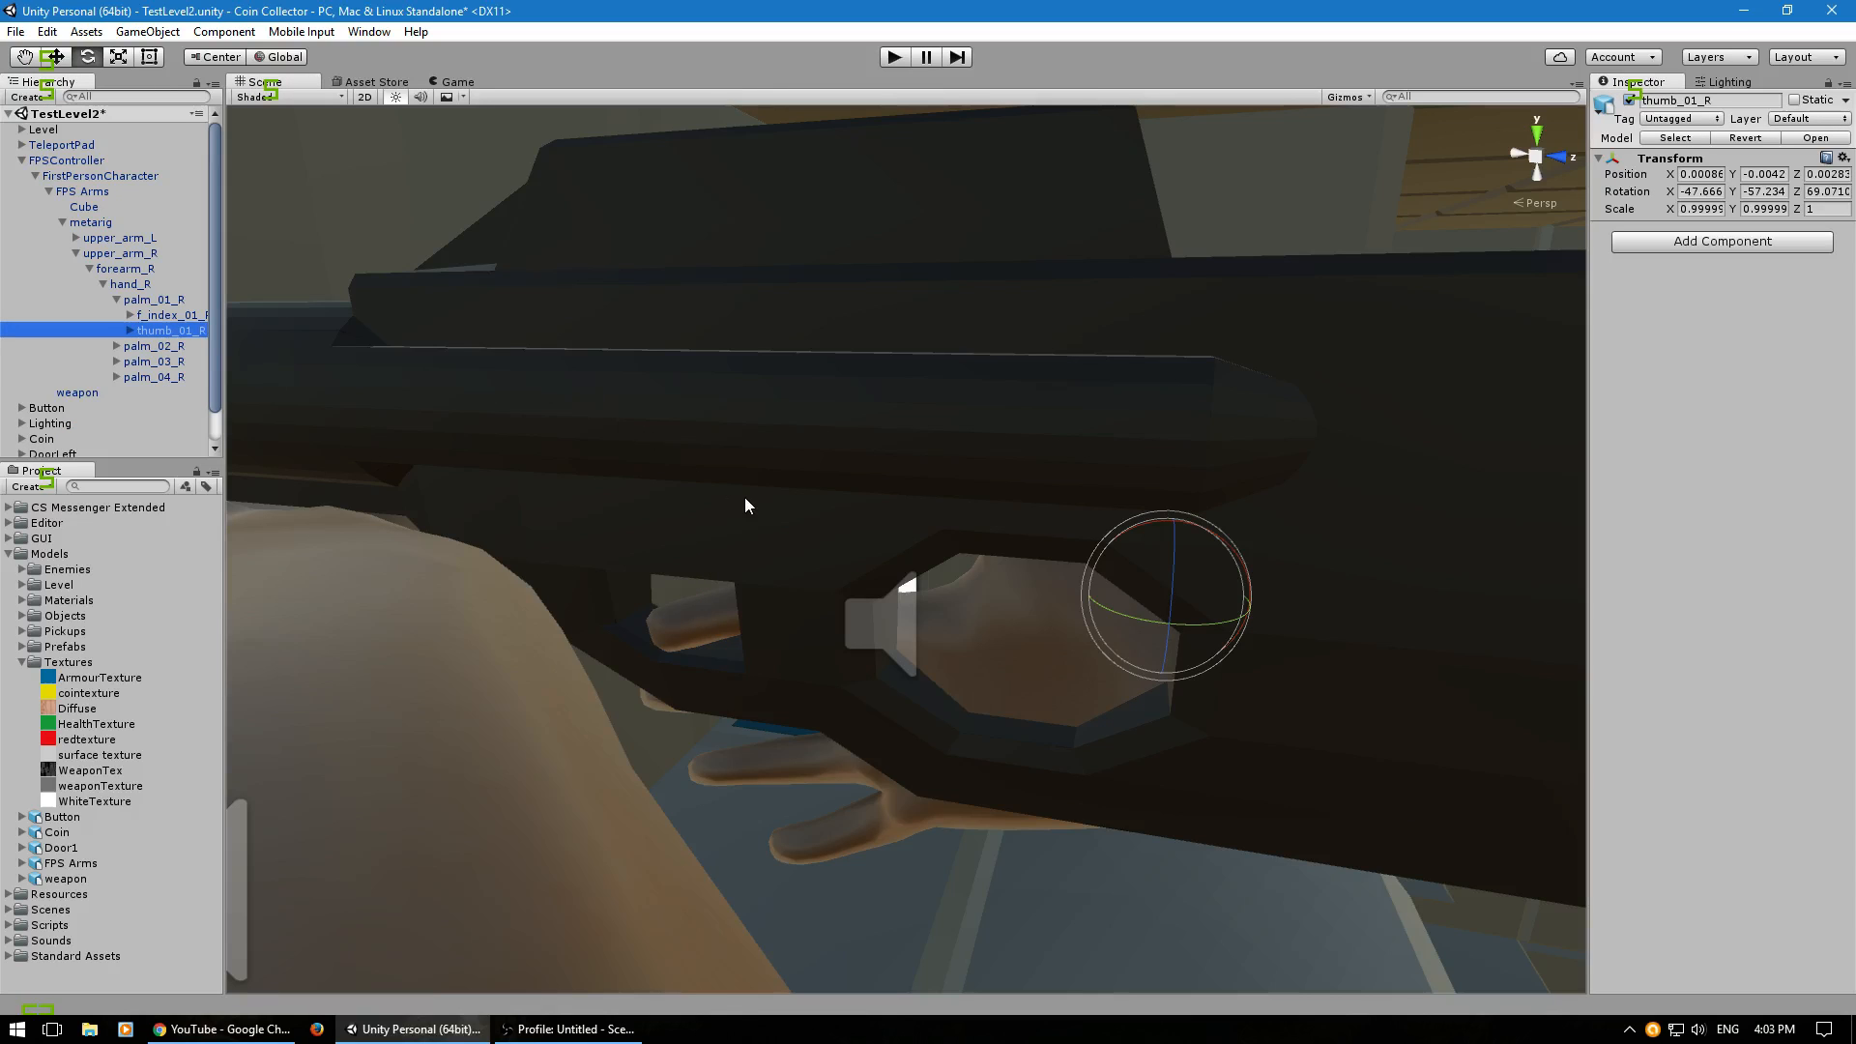
left_click_drag(869, 544, 451, 781, "alt")
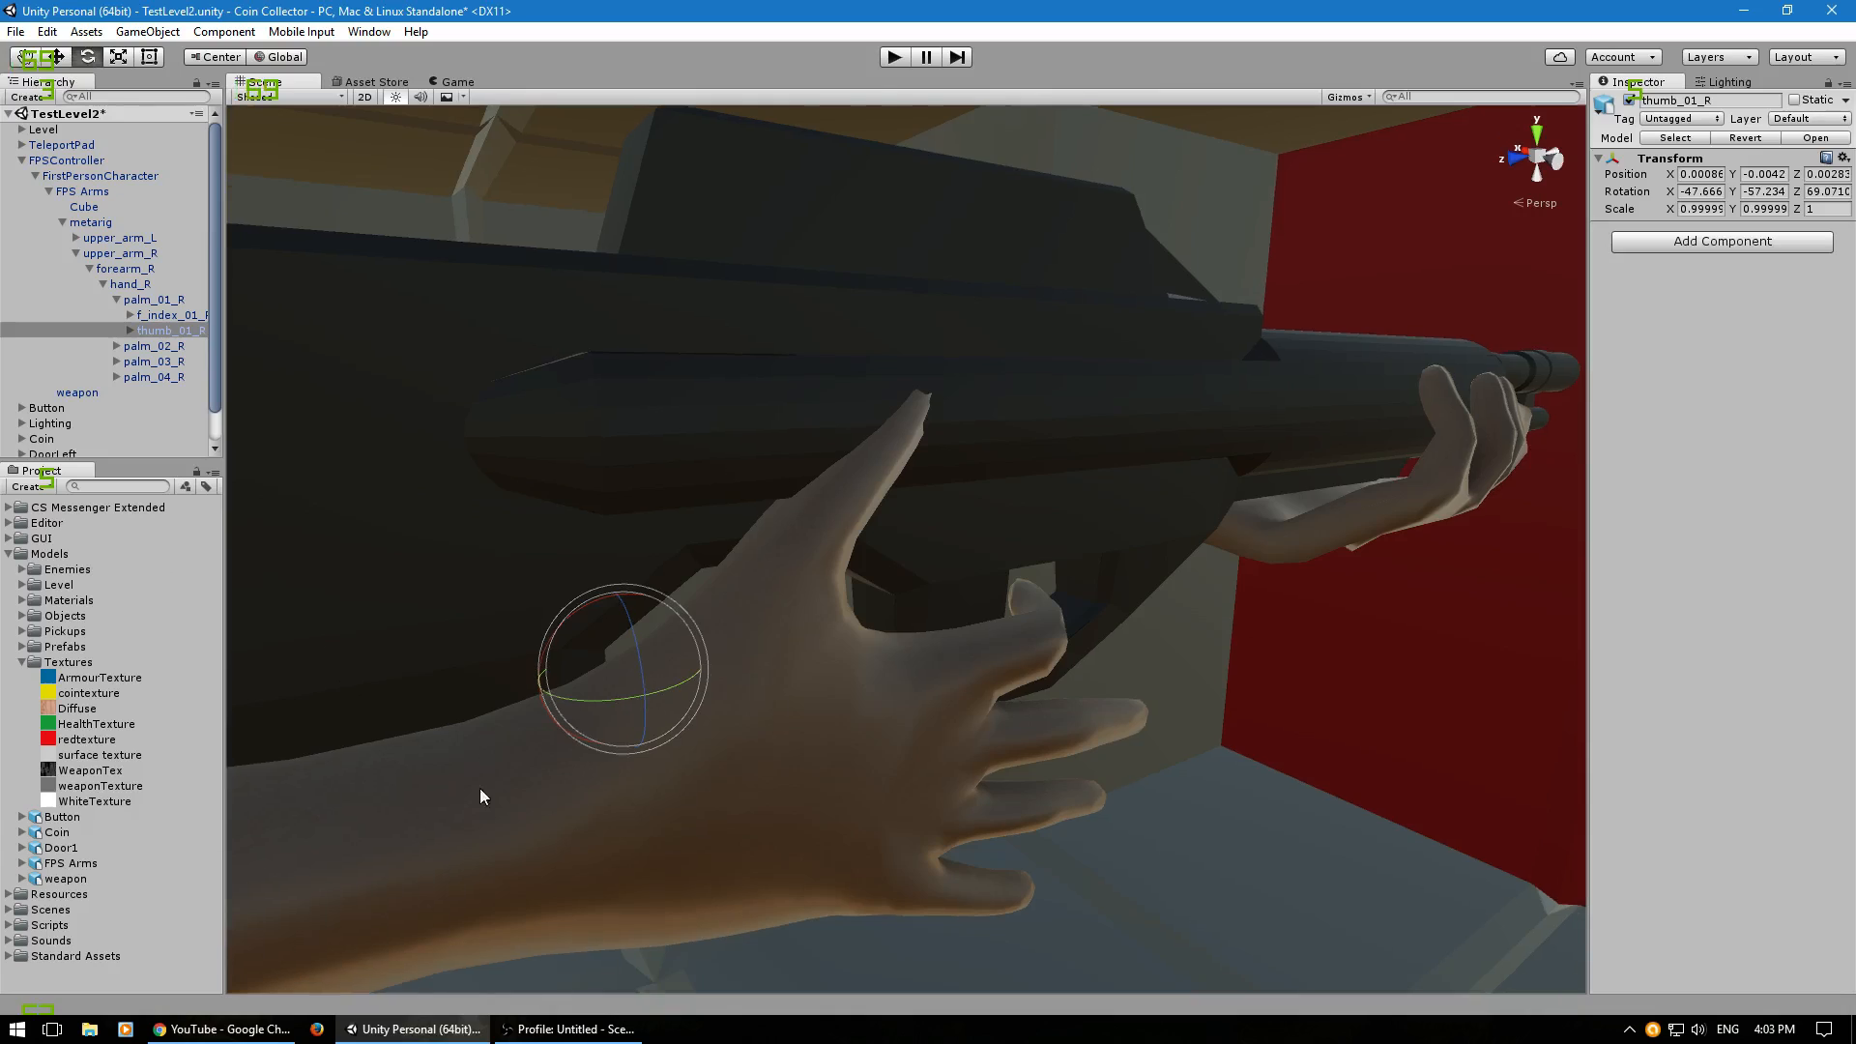
left_click_drag(629, 654, 1280, 651)
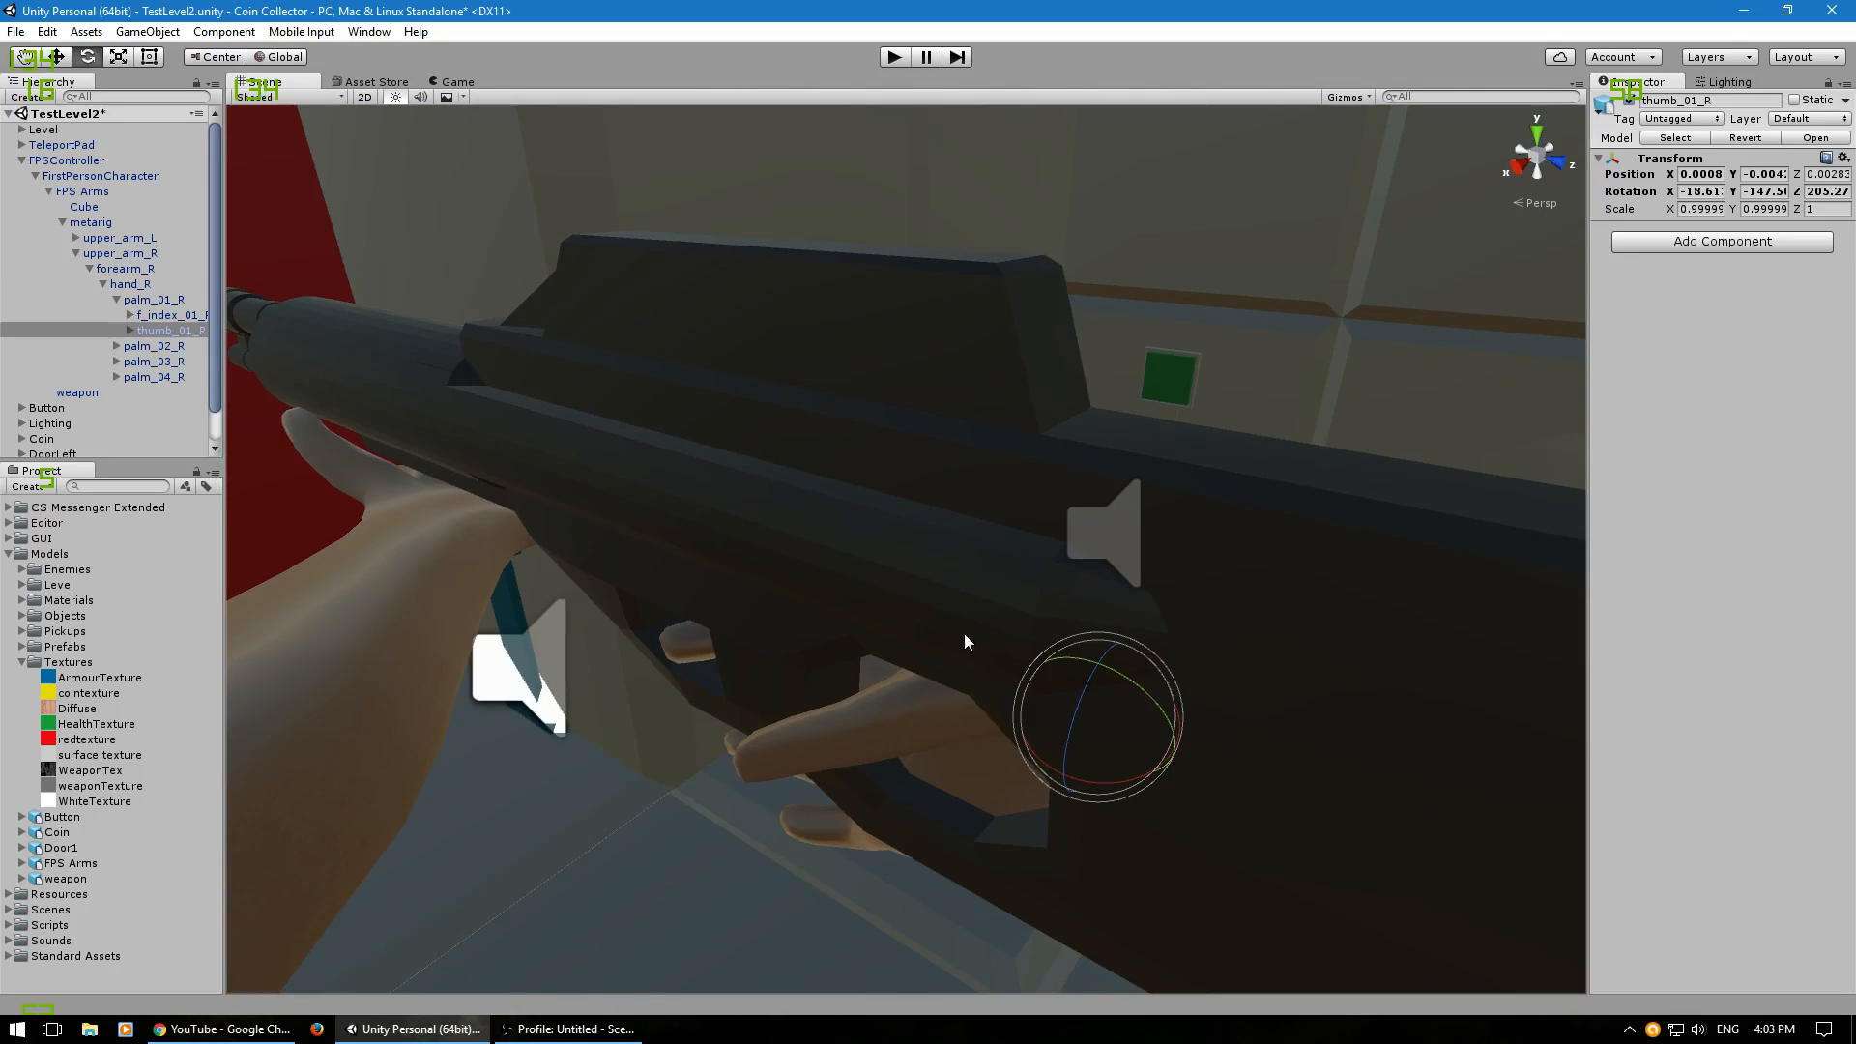
Raise the right thumb's middle joint by rotating thumb_02_R to about X -2.796, Y 19.664, Z -7.57.
left_click(130, 330)
left_click(174, 345)
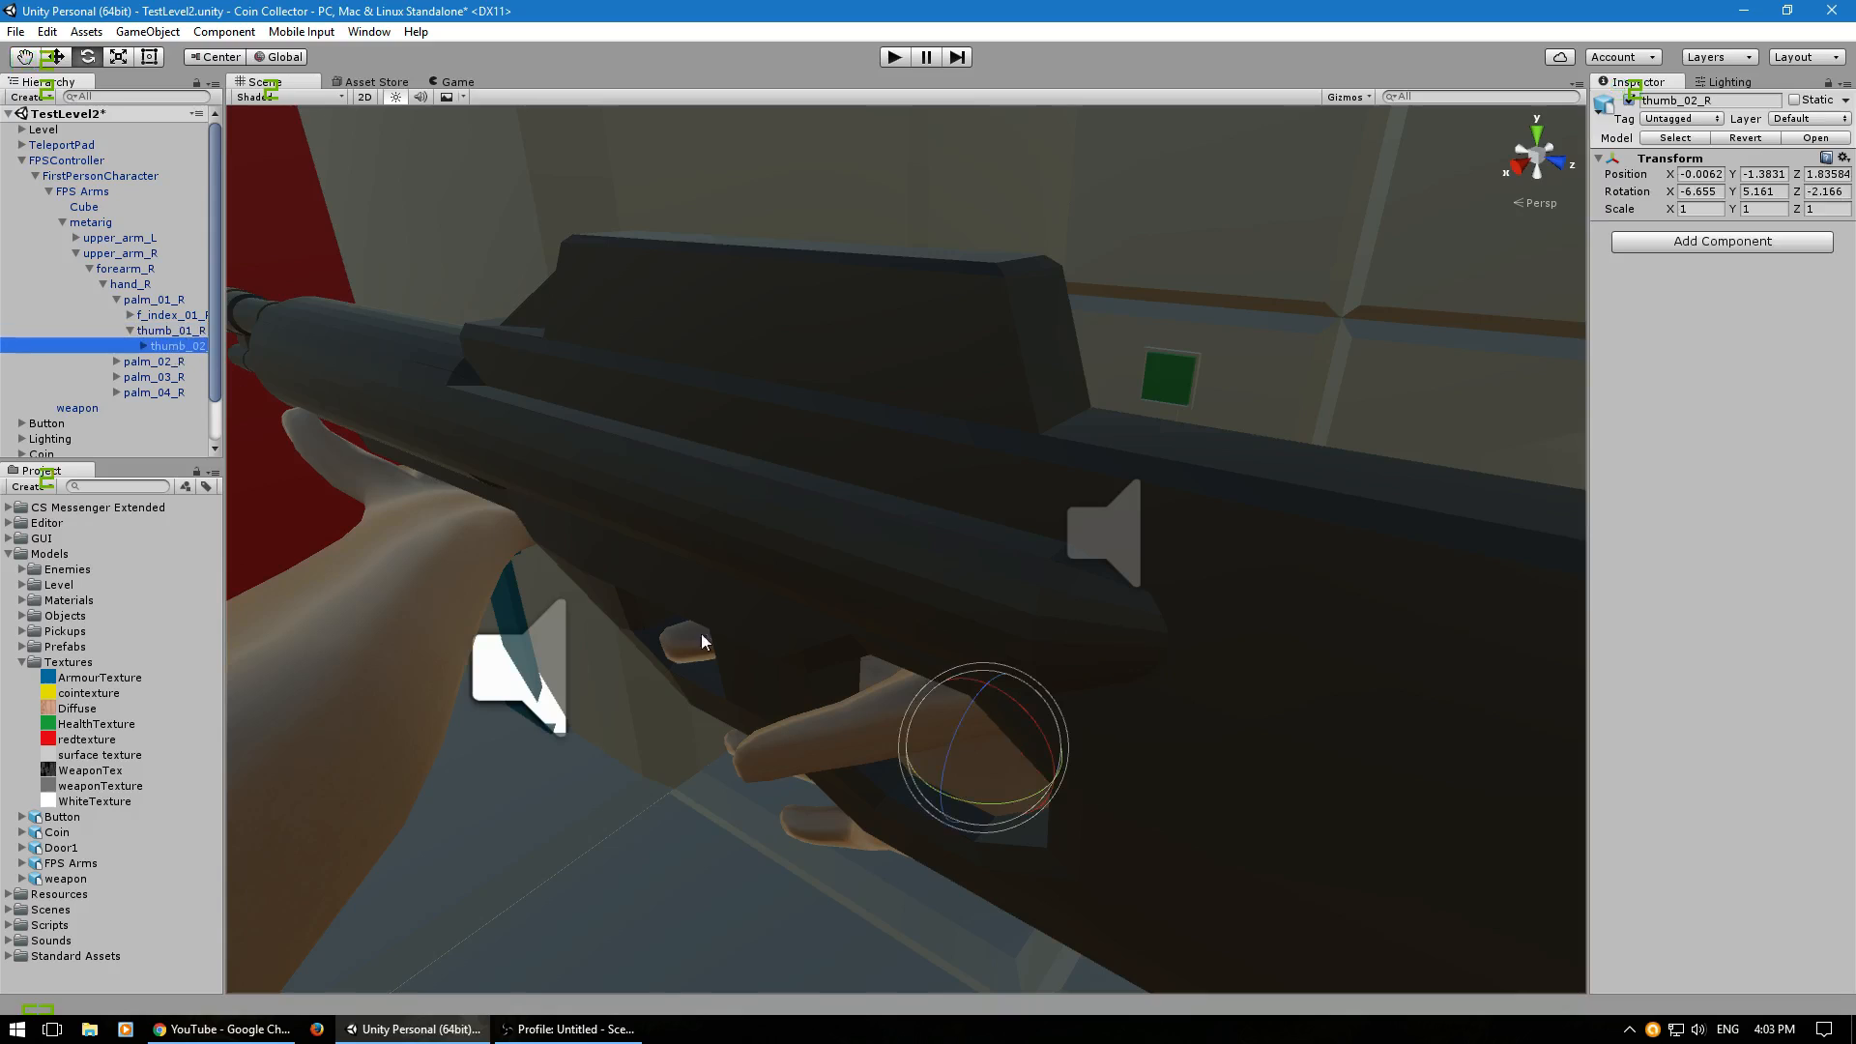
left_click_drag(971, 793, 943, 787)
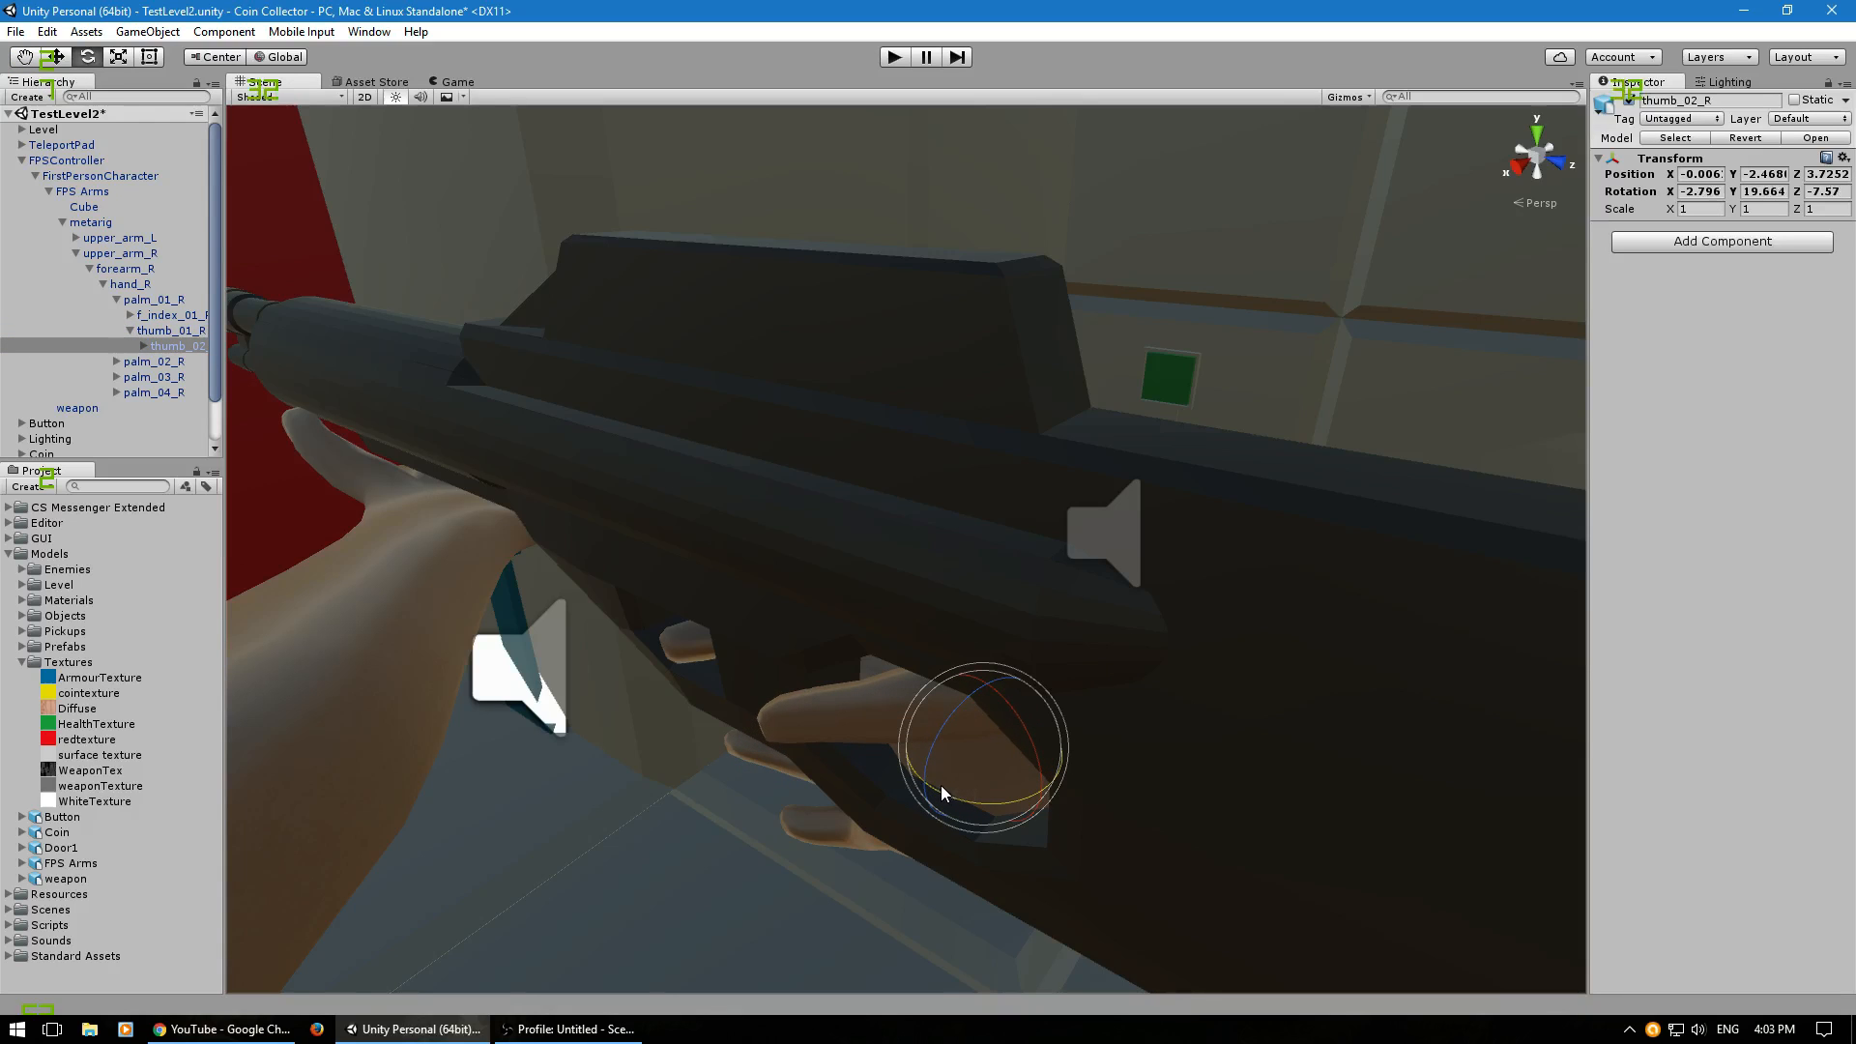
Tilt the right middle finger slightly downward by rotating its base bone, f_middle_01_R.
right_click_drag(822, 674, 1647, 381)
key("s")
key("w")
key("d")
key("w")
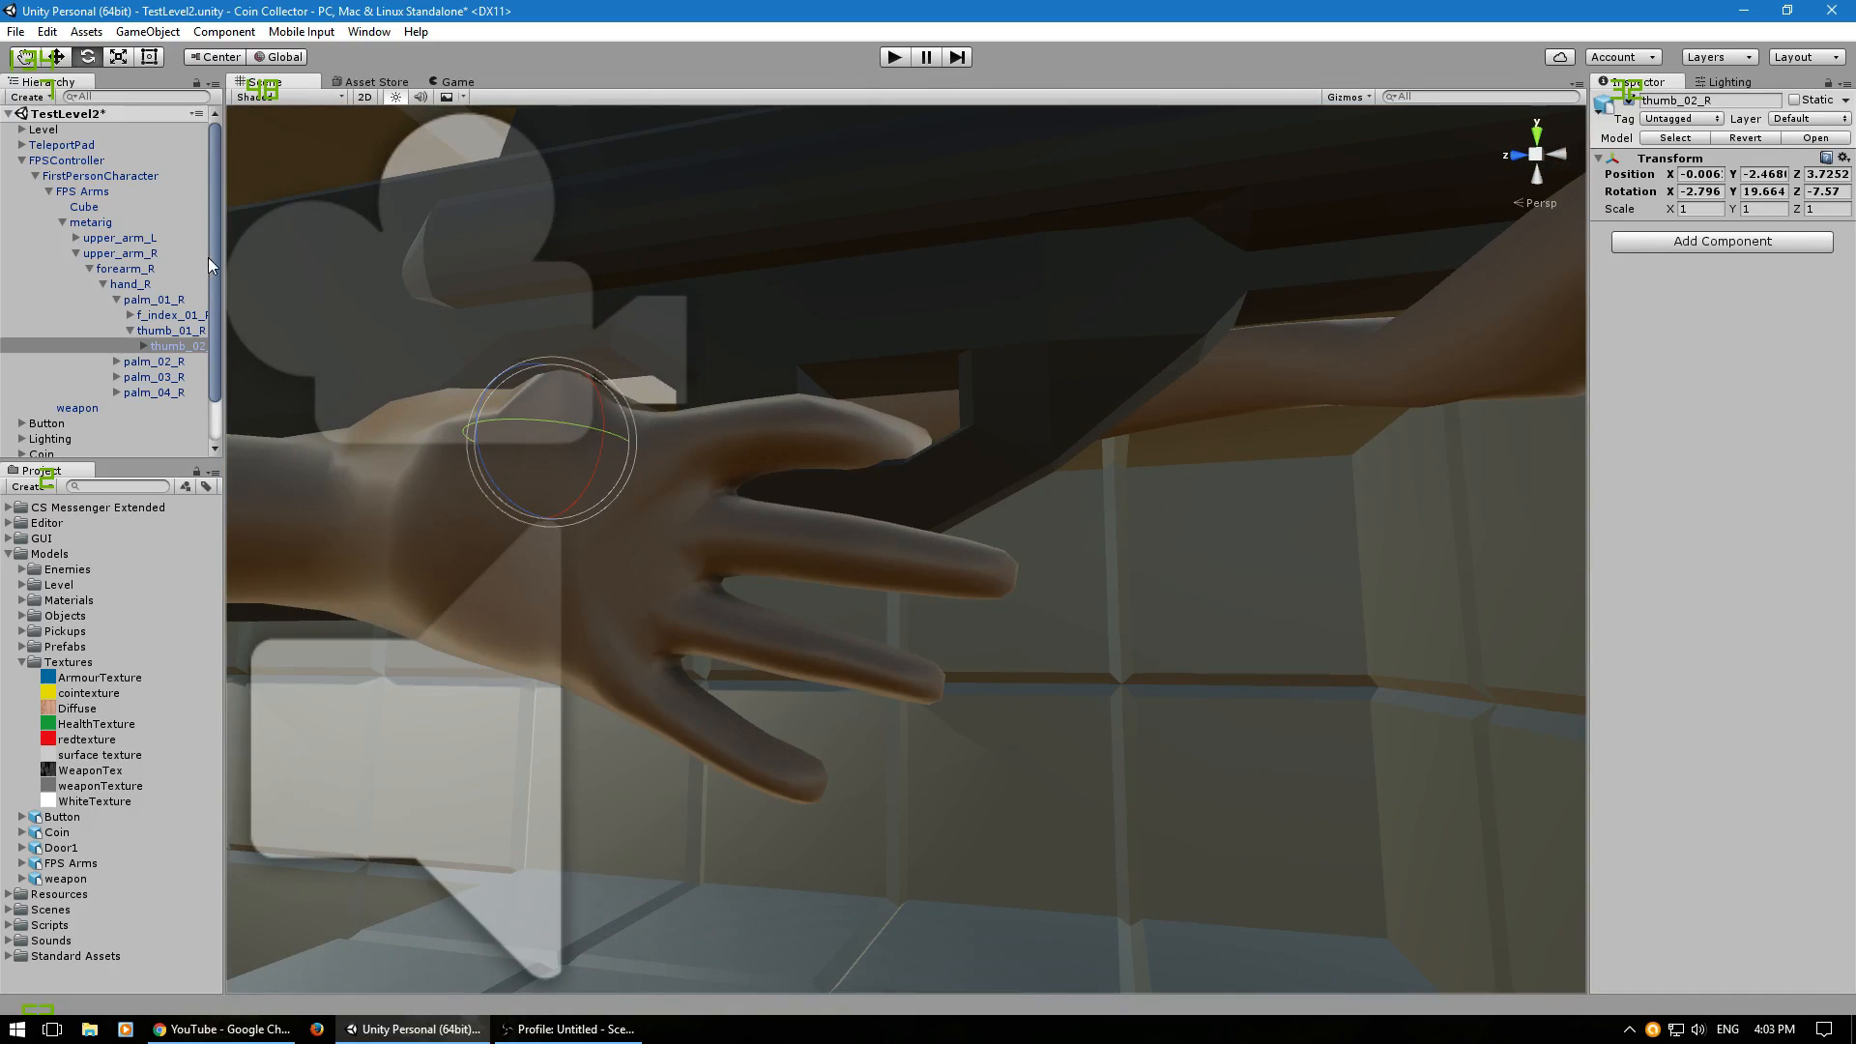
left_click(160, 331)
left_click(129, 331)
left_click(117, 346)
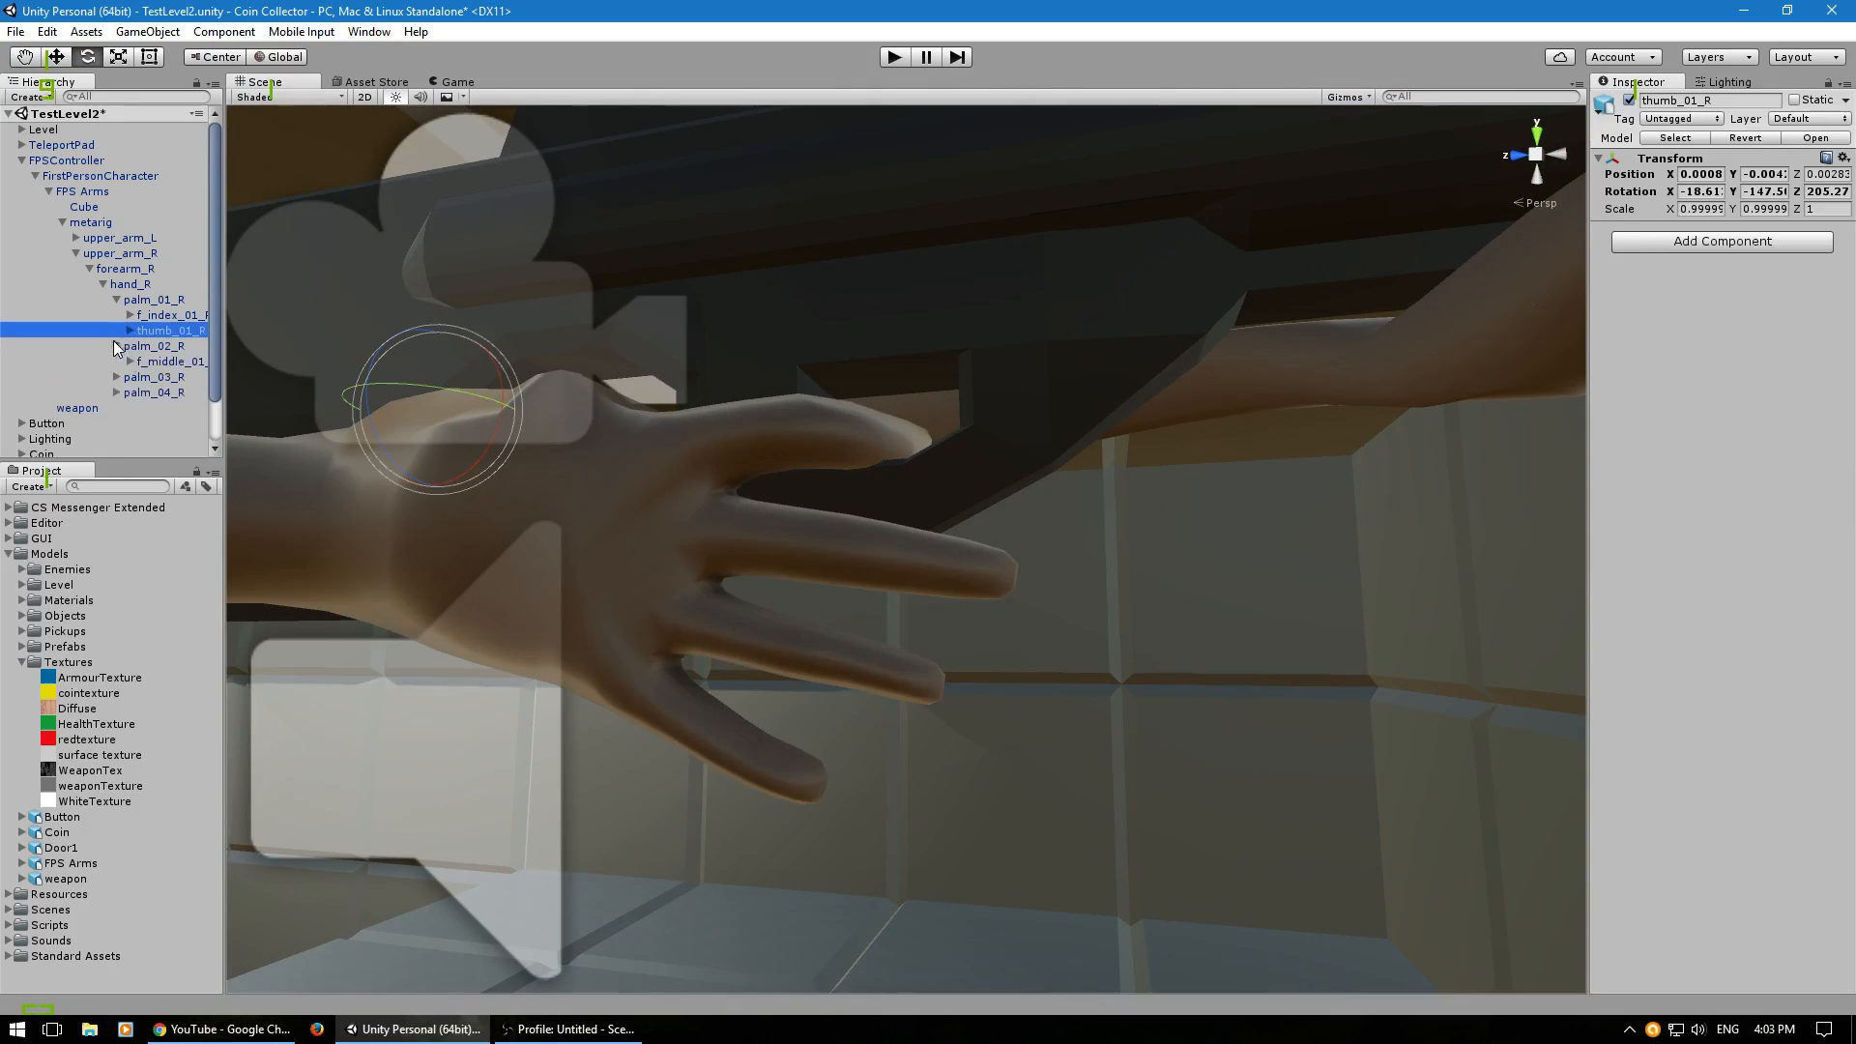
left_click(117, 300)
left_click(142, 330)
mouse_move(673, 510)
left_mouse_down()
mouse_move(699, 523)
mouse_move(627, 495)
mouse_move(628, 518)
mouse_move(641, 502)
left_mouse_up()
Lower the right middle finger further by rotating f_middle_02_R to about X 6.712, Y 6.942, Z -7.452.
left_click(131, 330)
left_click(193, 346)
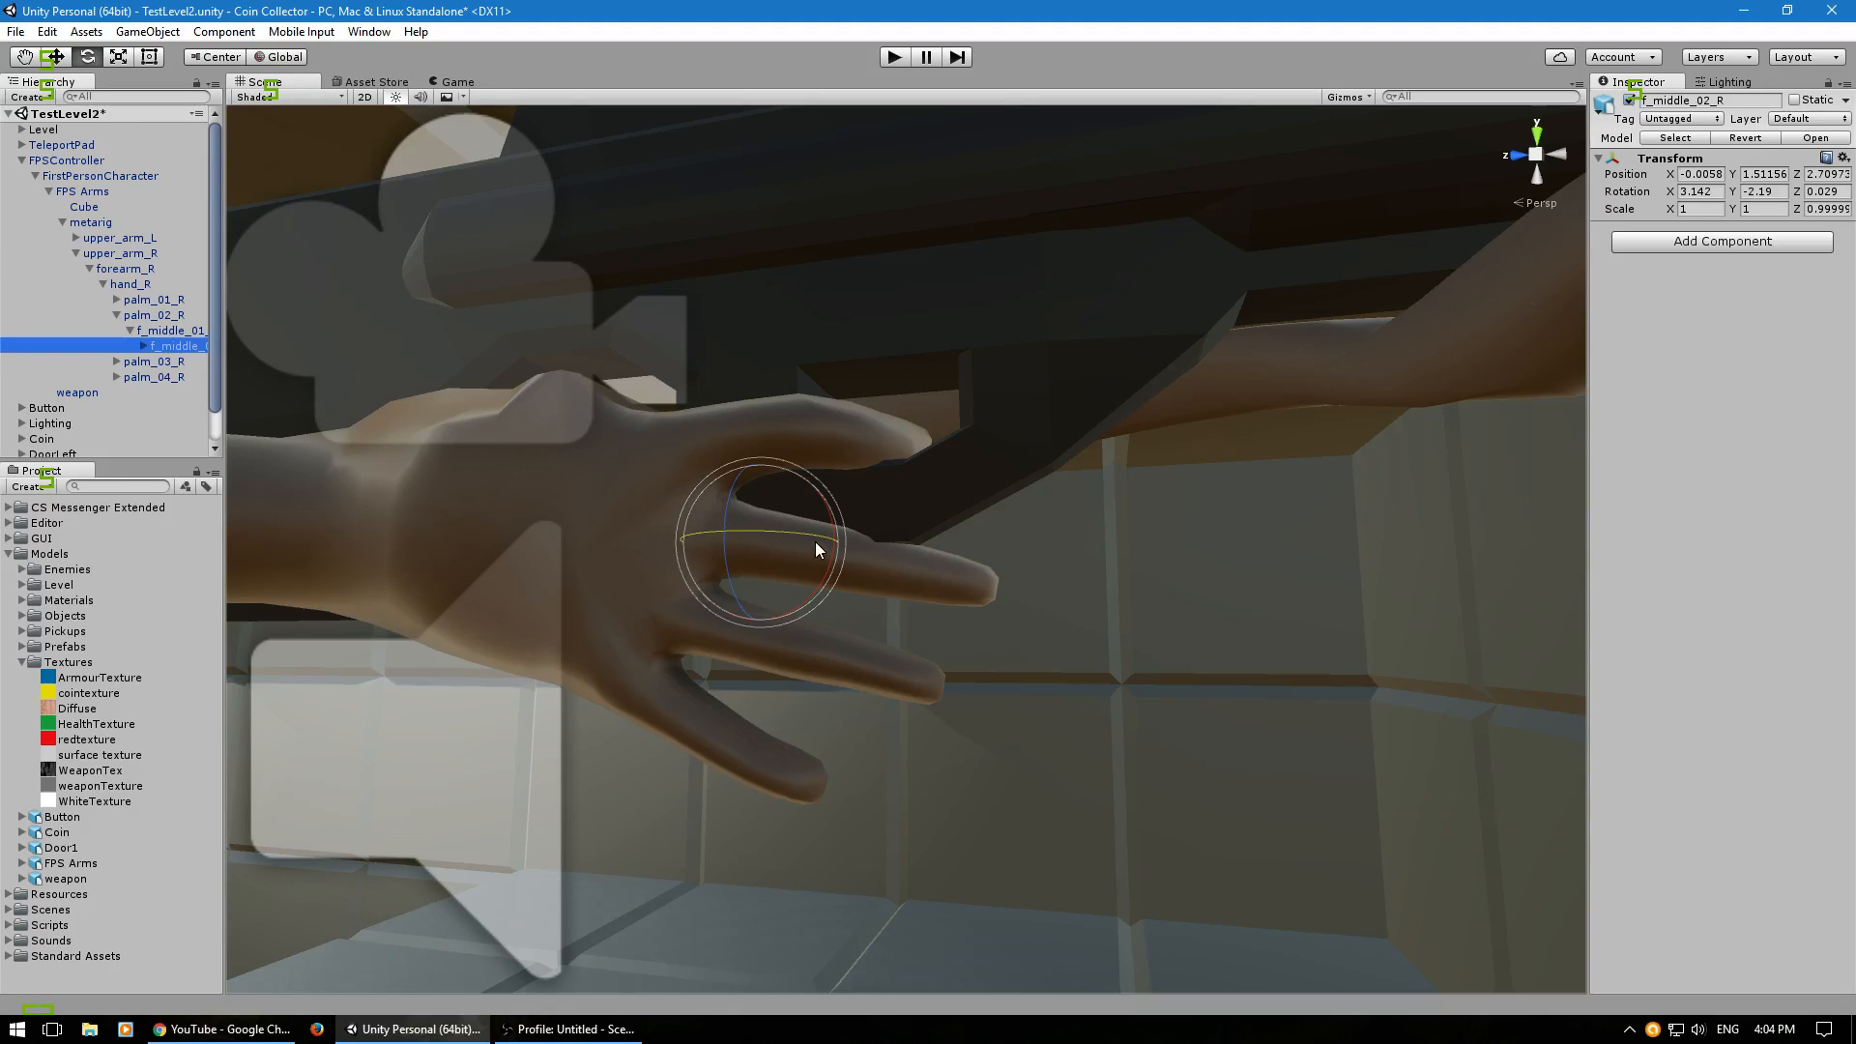
left_click_drag(828, 549, 835, 578)
left_click_drag(750, 549, 770, 538)
Curl the right middle fingertip around the grip by rotating f_middle_03_R to about X 33.824, Y 68.262, Z 24.024.
left_click(143, 347)
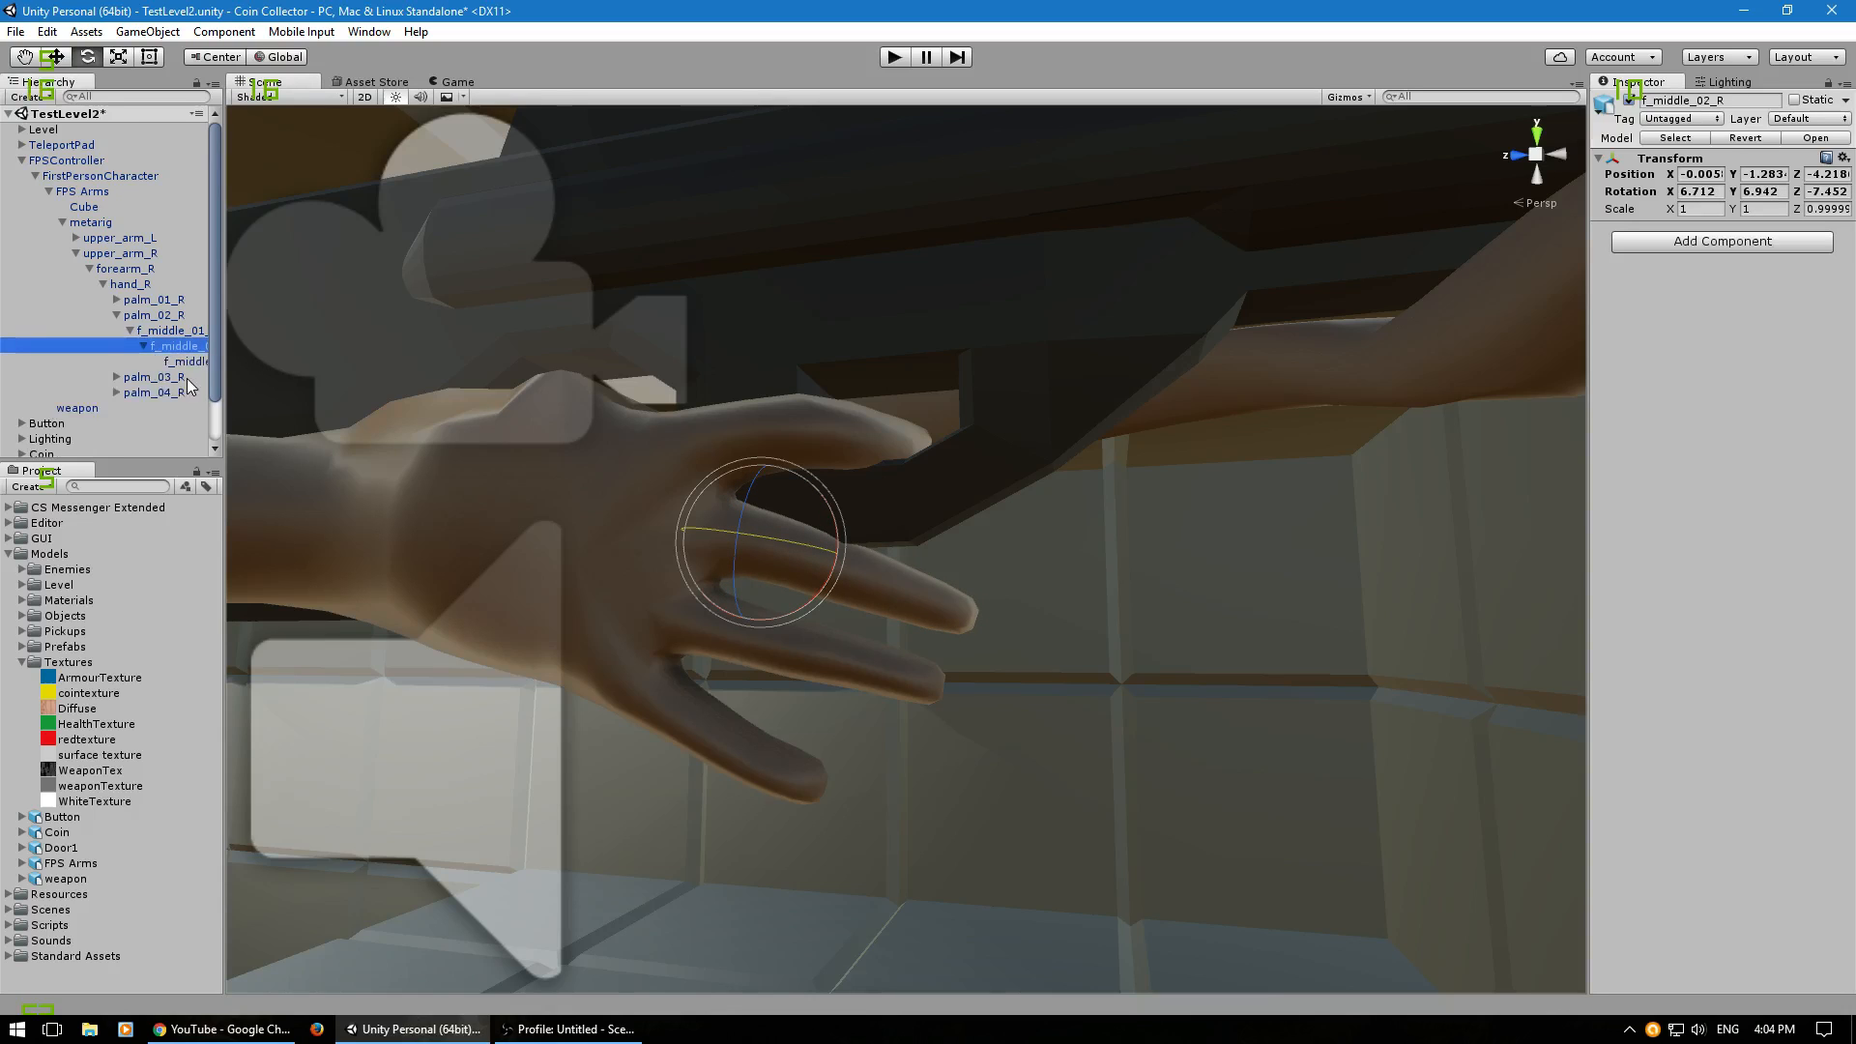
left_click(186, 361)
left_click_drag(867, 572, 967, 581)
key("d")
right_click_drag(1006, 561, 1726, 698)
left_click_drag(696, 574, 658, 421)
right_click_drag(692, 578, 239, 337)
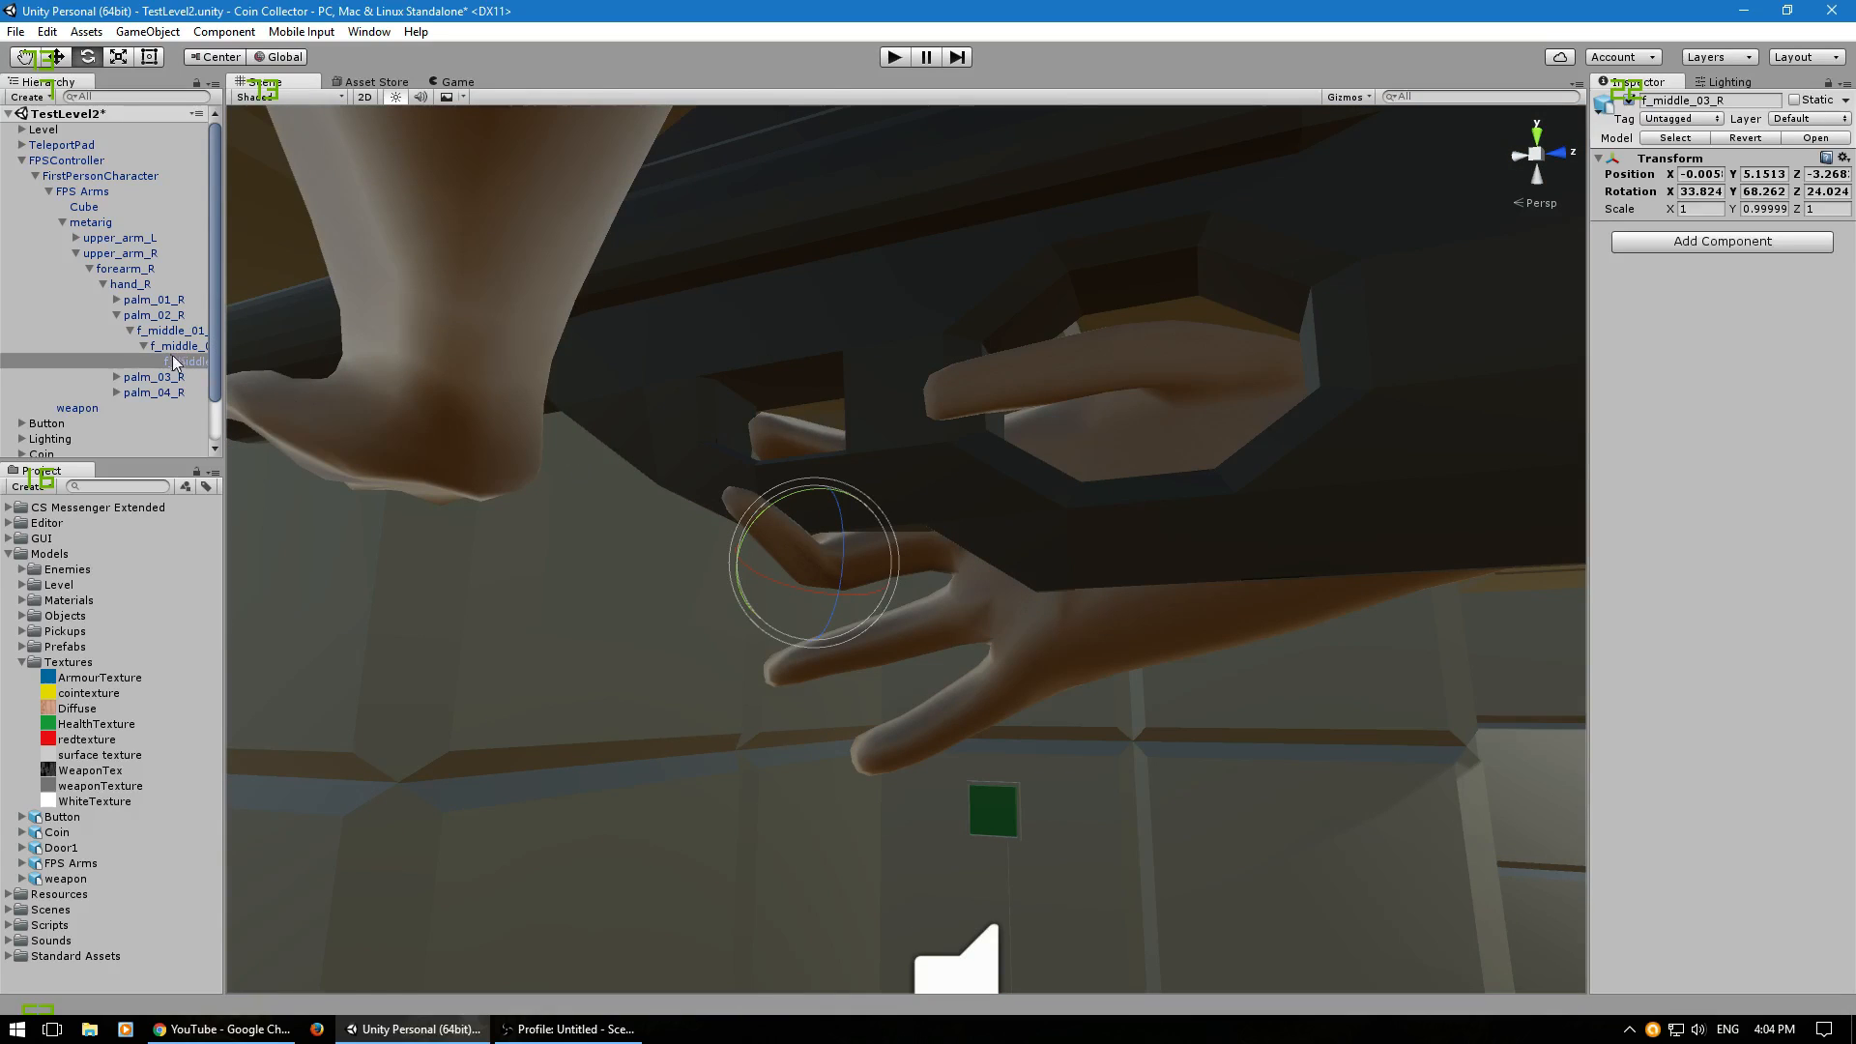
Raise the right ring finger slightly by rotating its base bone, f_ring_01_R.
left_click(129, 331)
left_click(116, 315)
left_click(116, 331)
left_click(169, 346)
left_click_drag(1049, 607, 698, 481)
Bend the right ring finger's middle joint toward the weapon by rotating f_ring_02_R to about X 44.091, Y 34.212, Z -46.82.
left_click(129, 346)
left_click(172, 362)
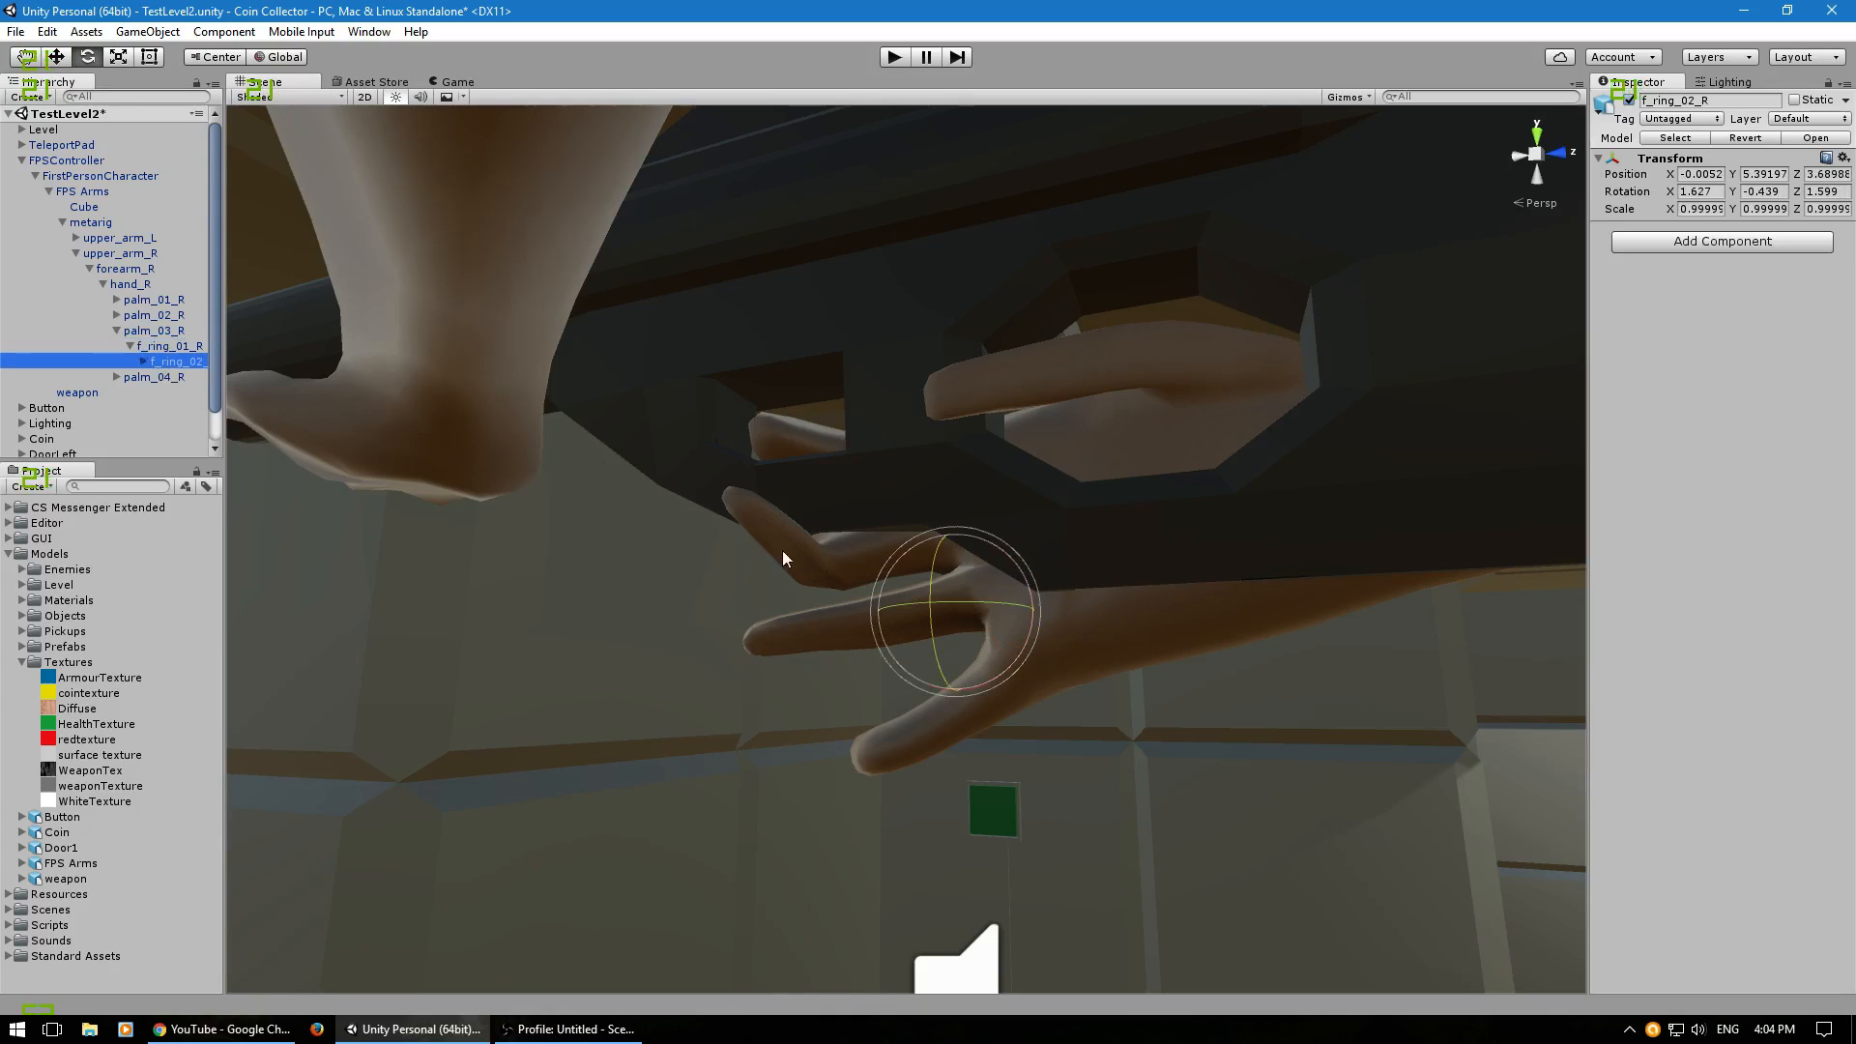
left_click_drag(988, 607, 1029, 536)
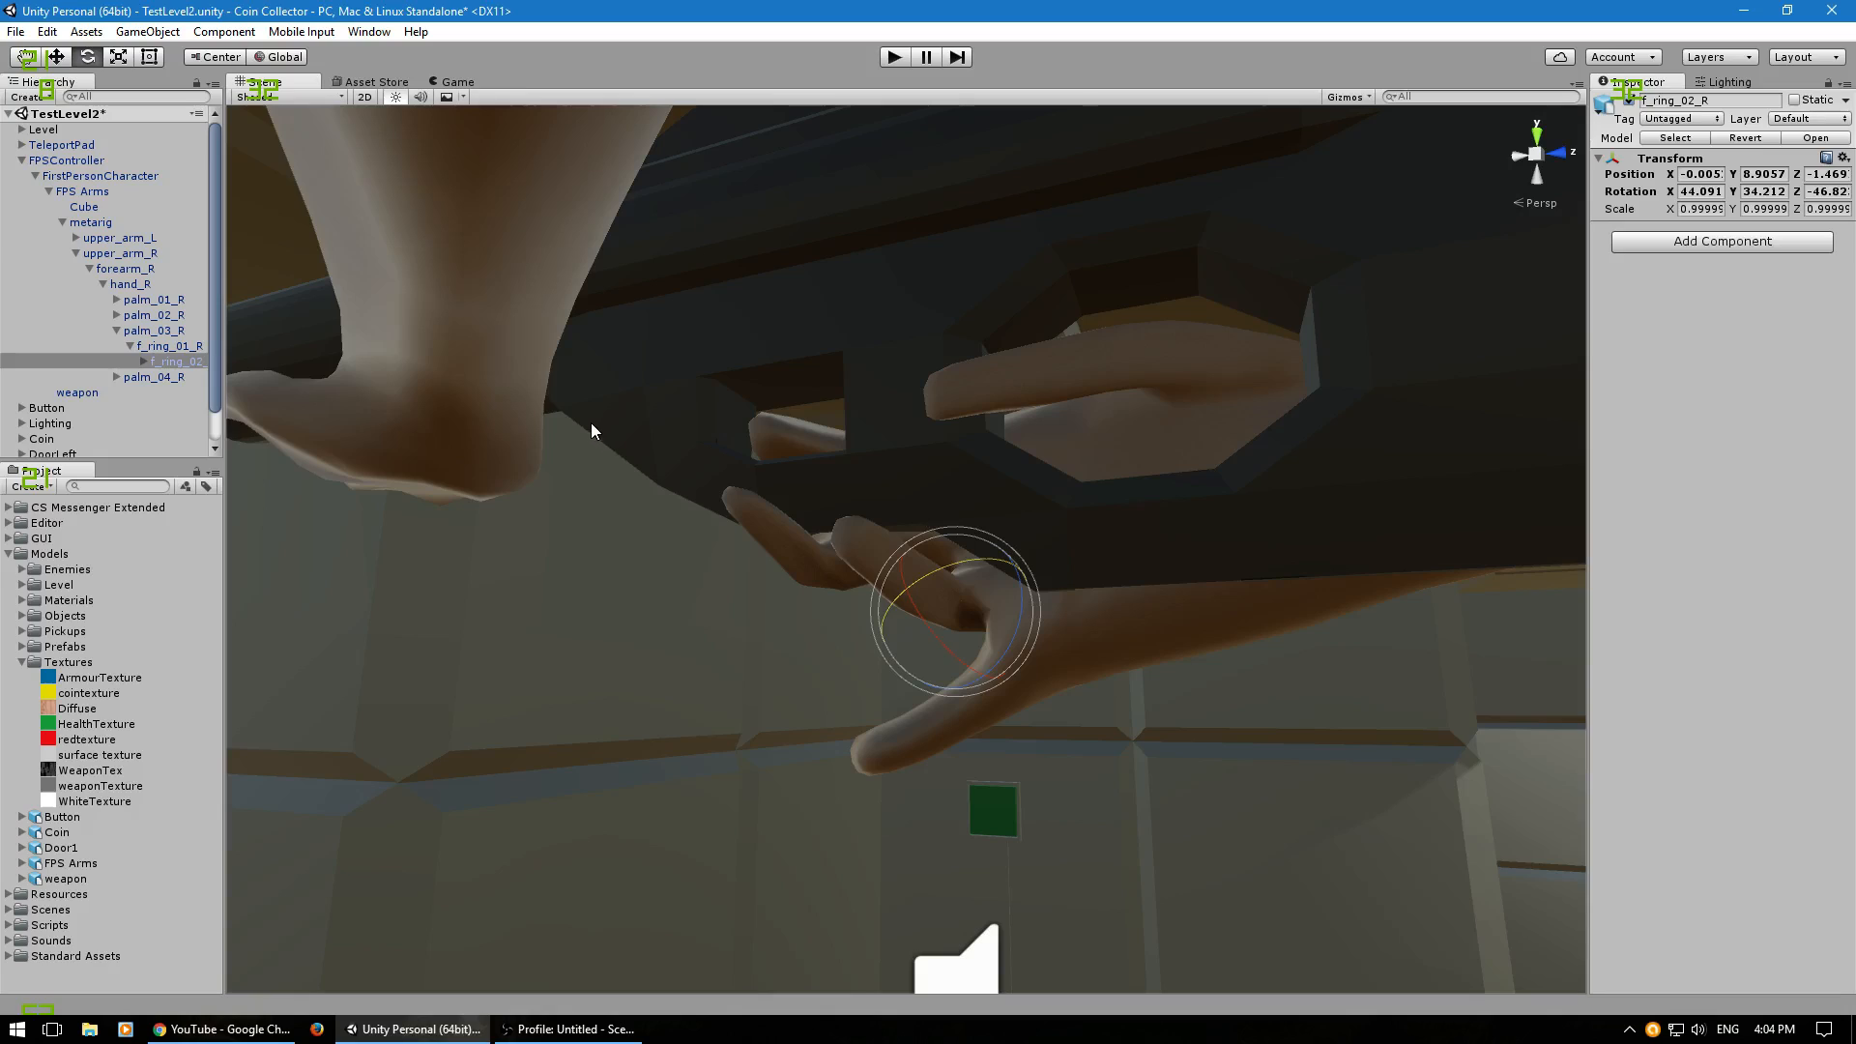
Curl the right ring fingertip upward by rotating f_ring_03_R to about X 21.473, Y 39.889, Z -0.228.
left_click(144, 362)
left_click(184, 376)
left_click_drag(915, 570, 890, 536)
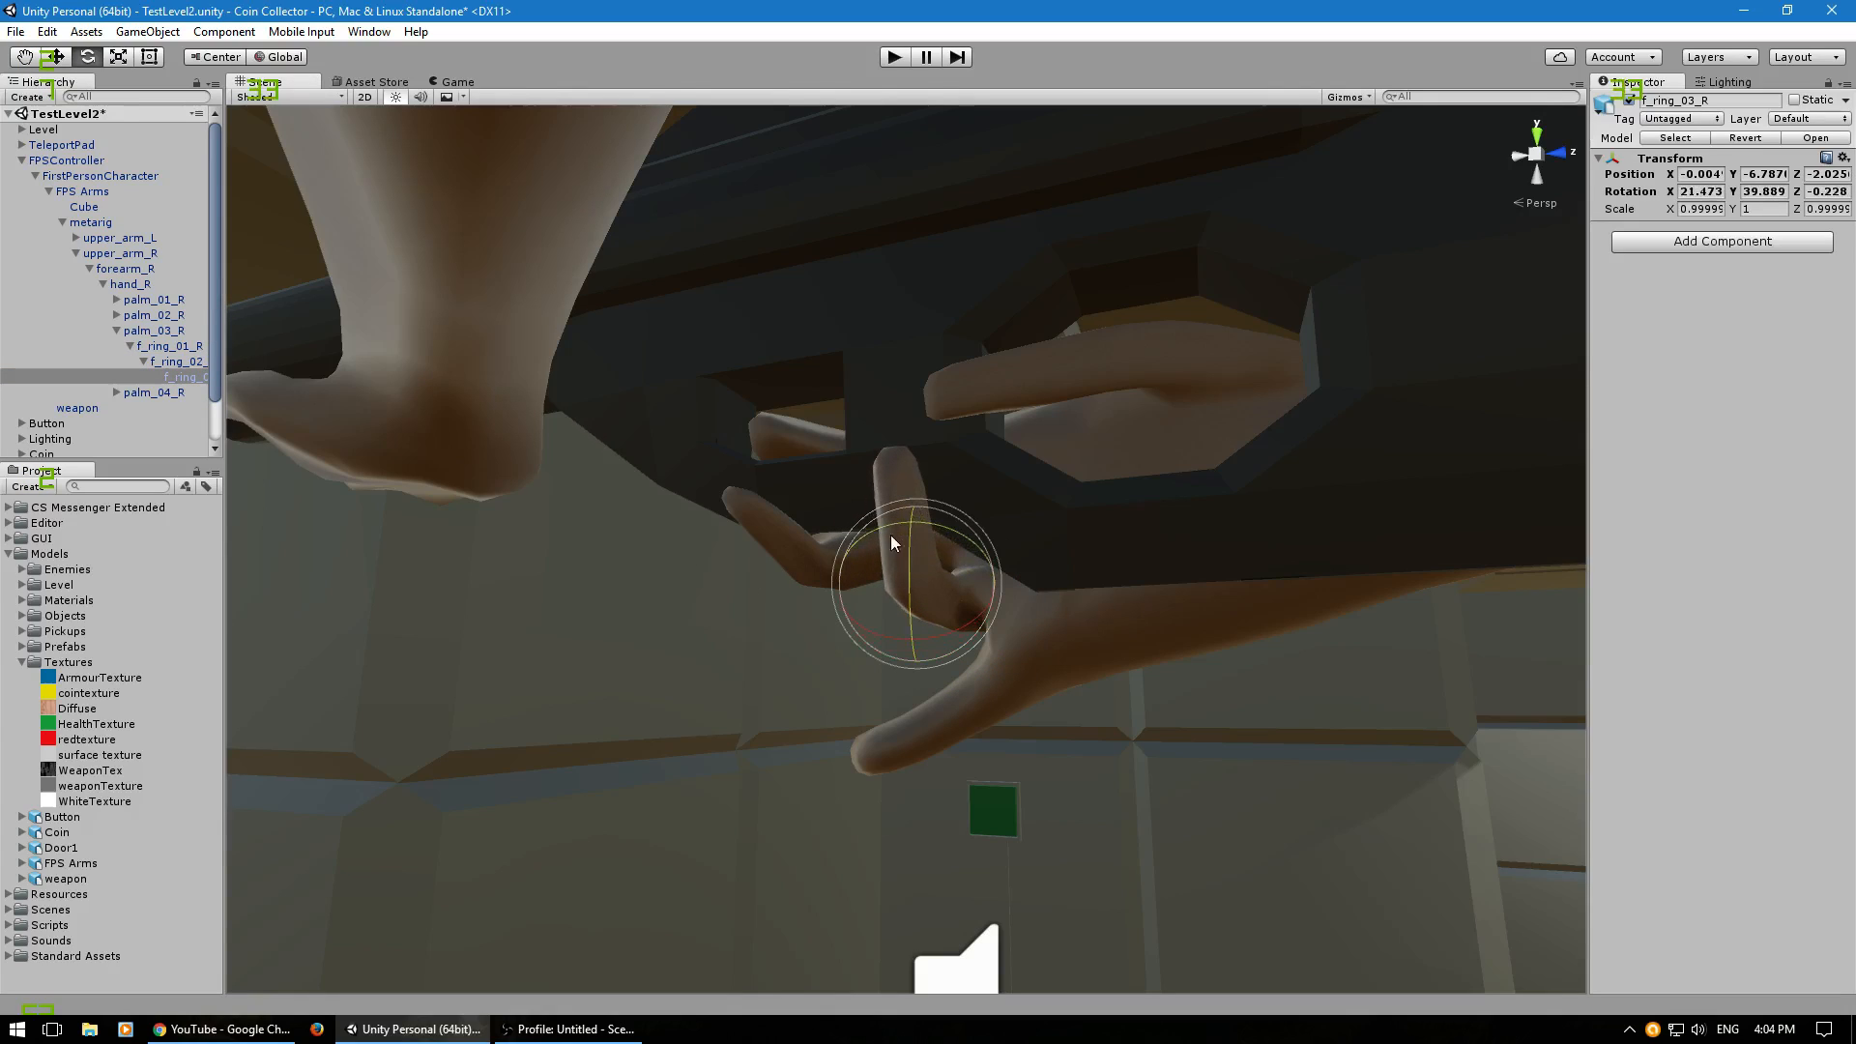
Bend the right pinky's middle joint by rotating f_pinky_02_R to about X 72.037, Y 70.545, Z 11.142, undoing any excess rotation.
left_click(117, 330)
left_click(117, 346)
left_click(130, 361)
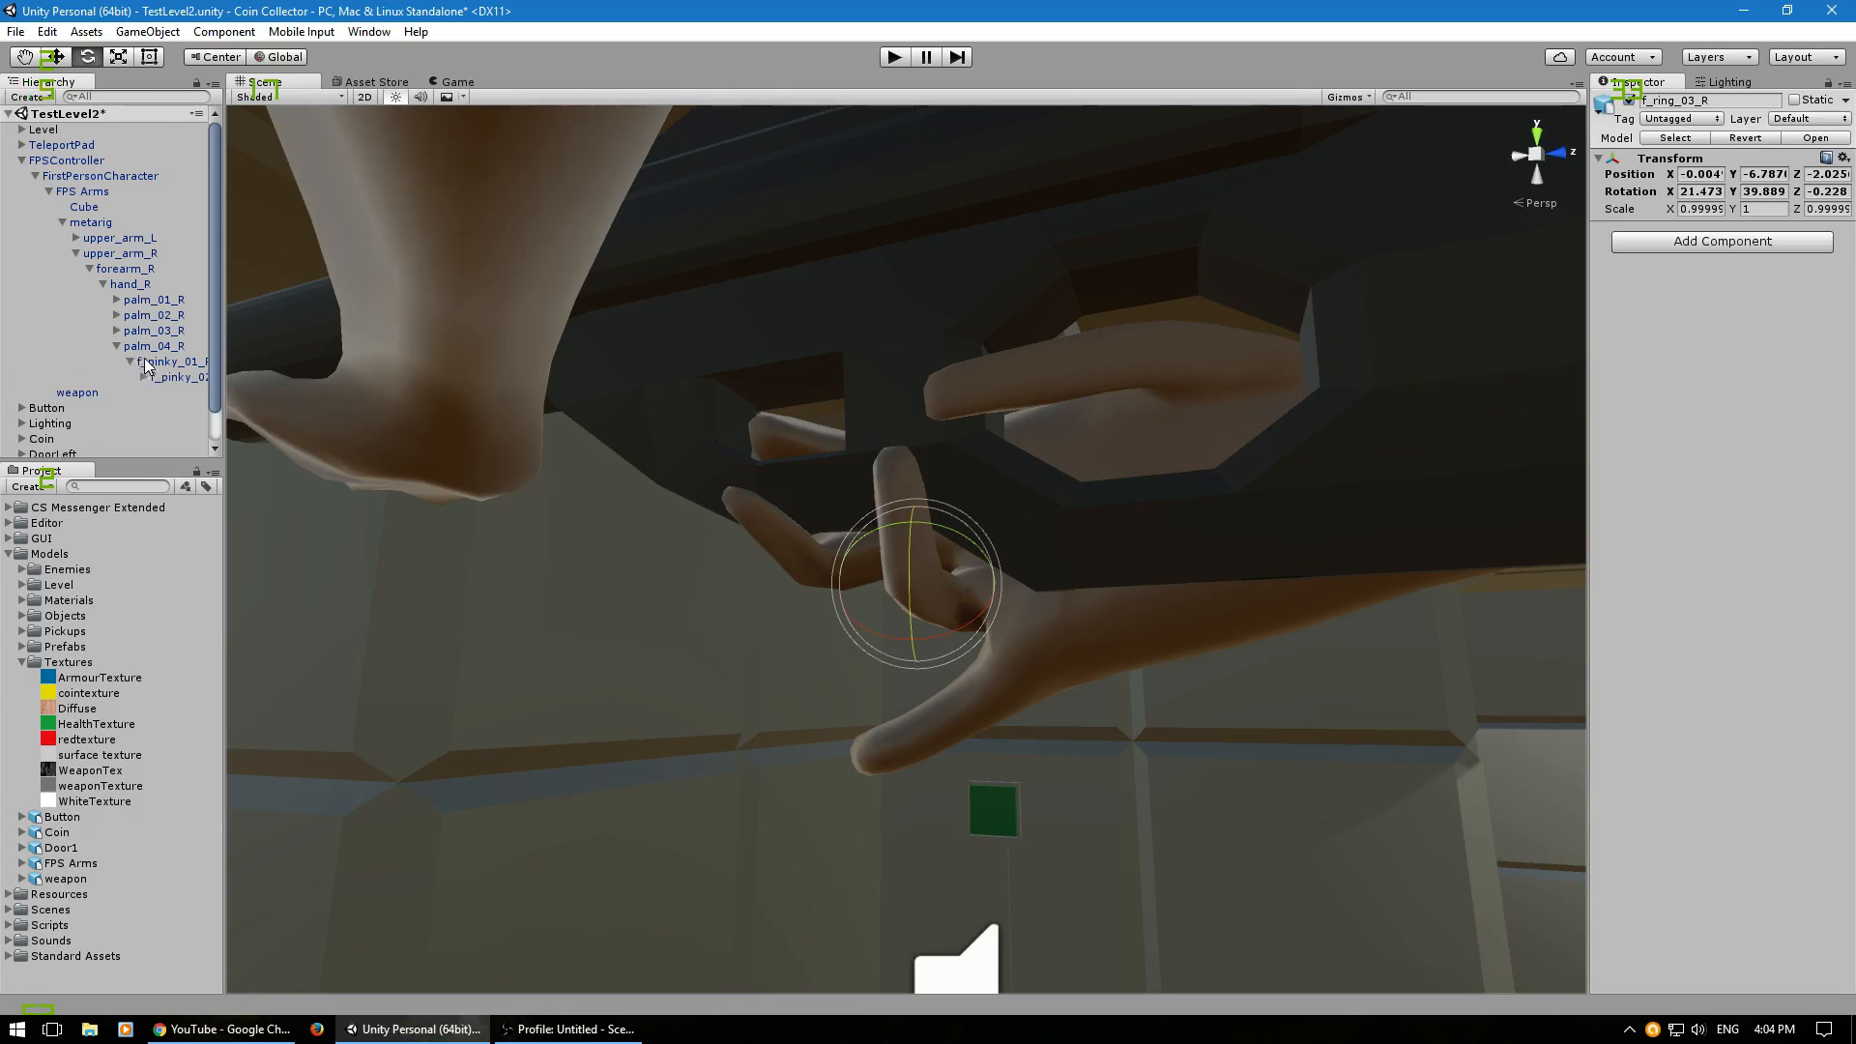
left_click(174, 377)
left_click_drag(1030, 725, 1020, 619)
left_click(67, 59)
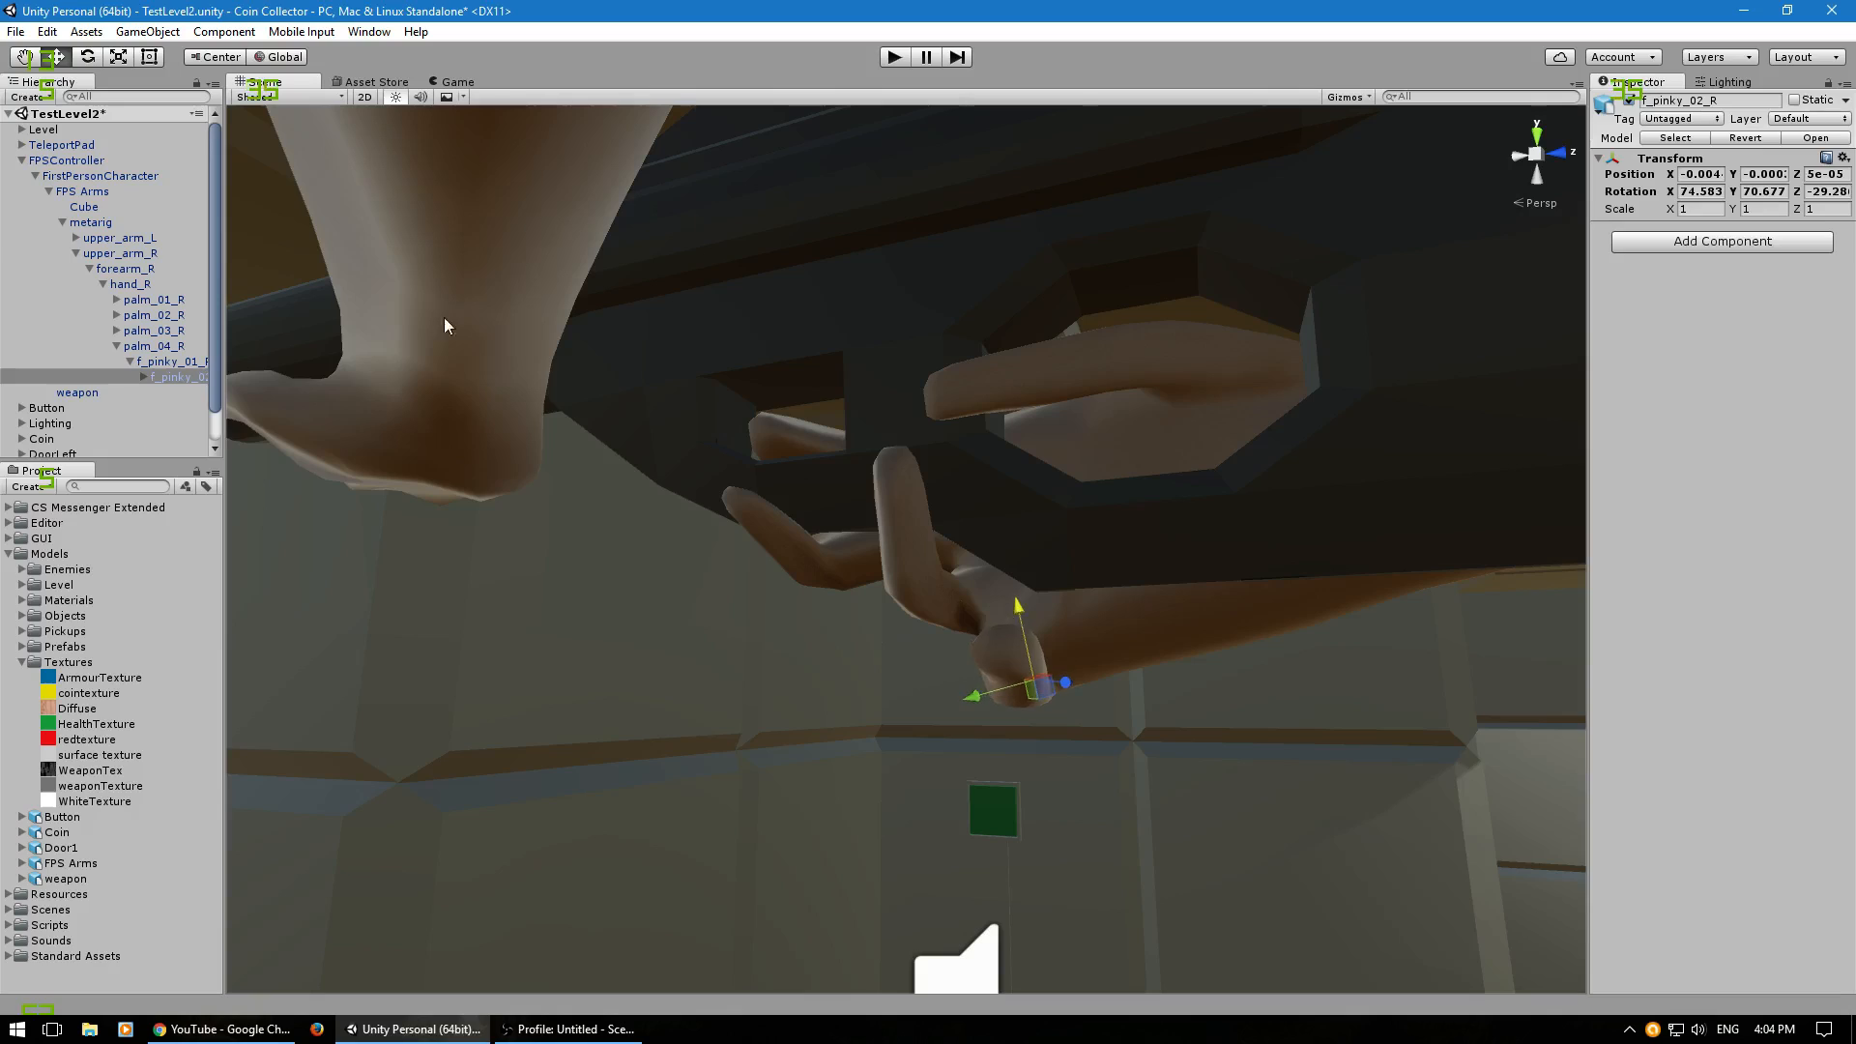
key("ctrl+z")
key("ctrl+z")
key("ctrl+z")
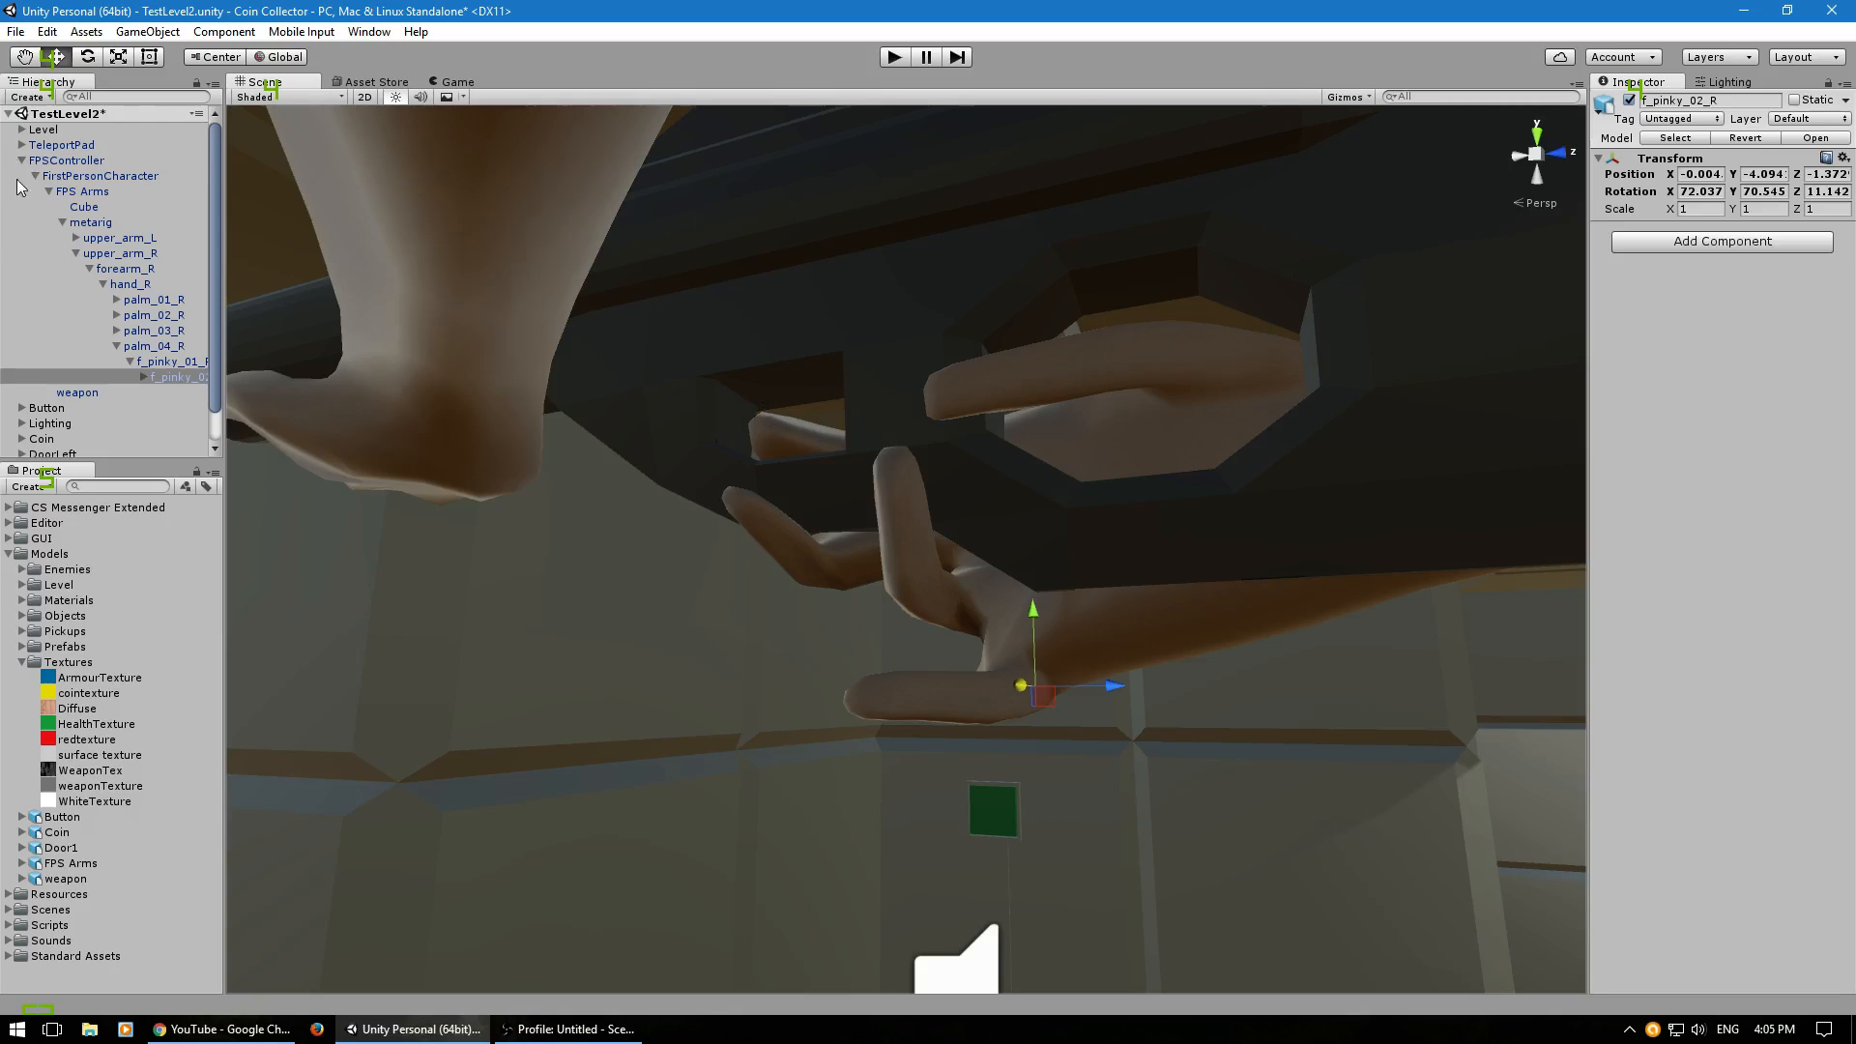
Curl the right pinky's tip by rotating f_pinky_03_R to about X 8.353, Y 5.598, Z -55.76.
left_click(178, 377)
key("Right")
left_click(178, 385)
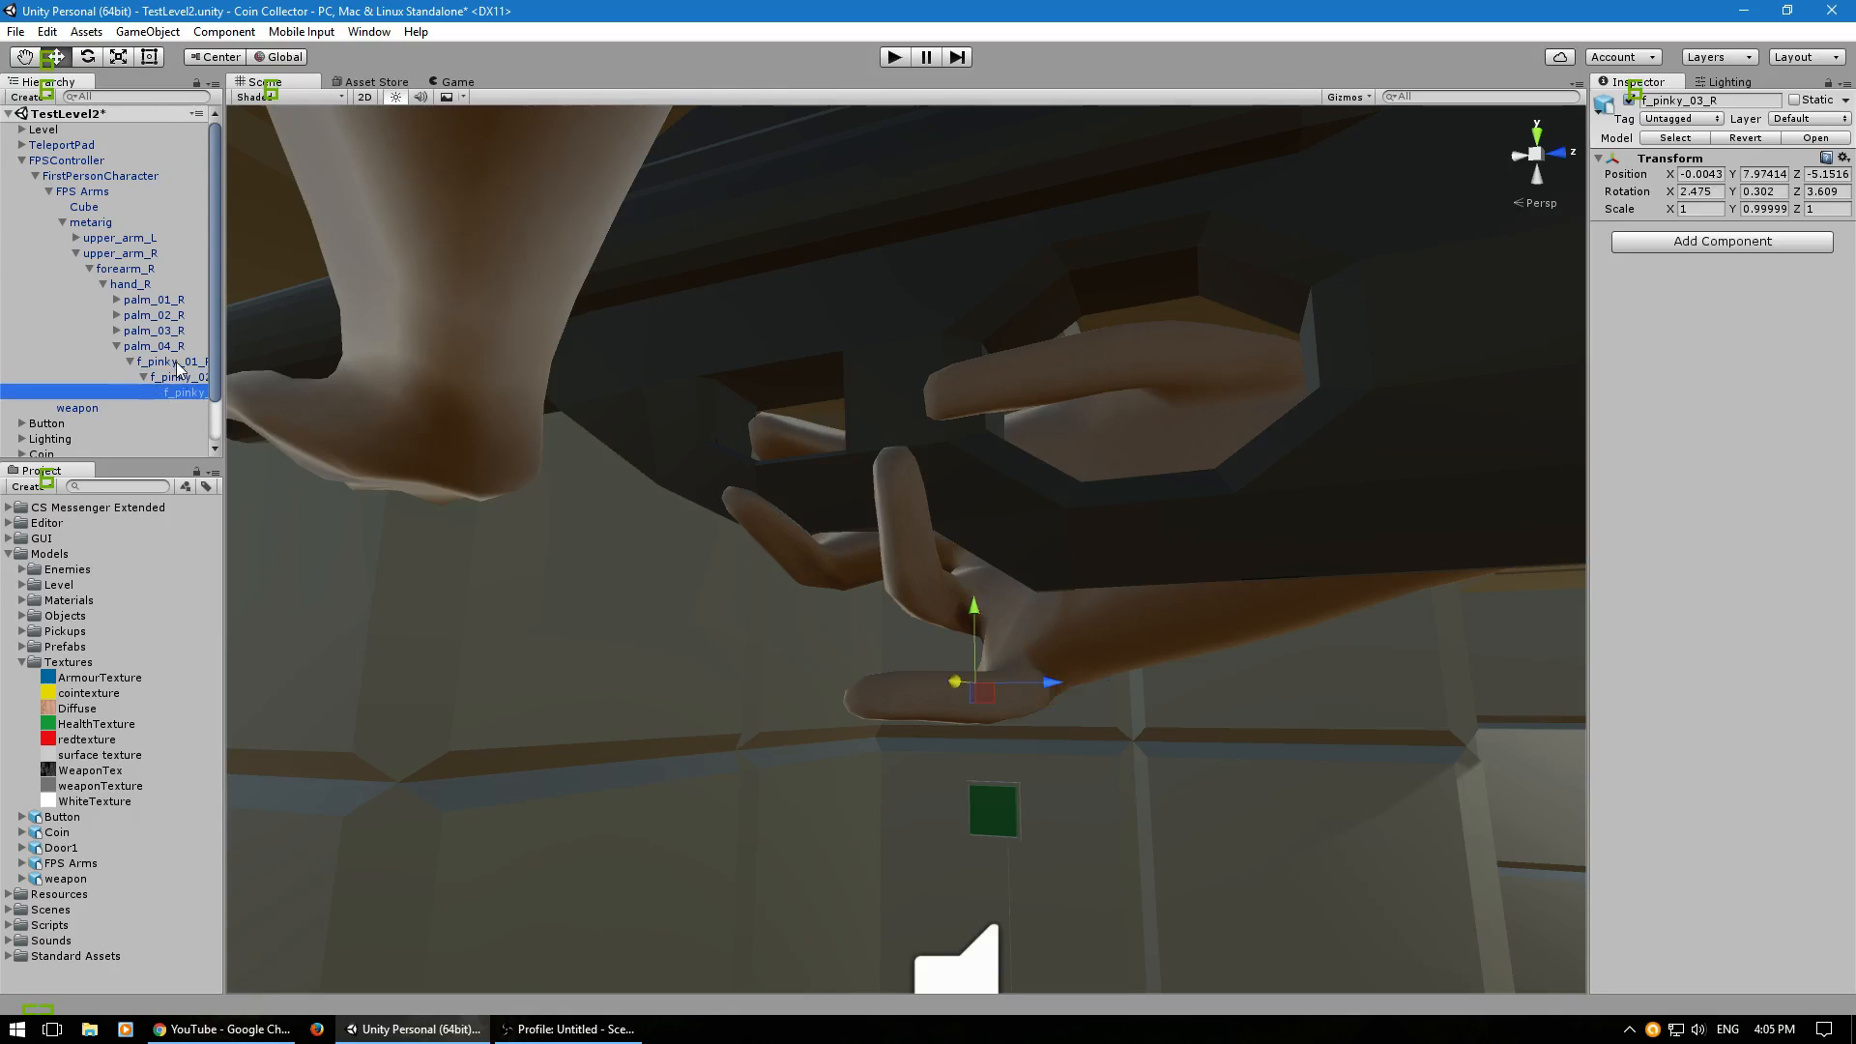
left_click(87, 56)
left_click_drag(923, 652, 1076, 634)
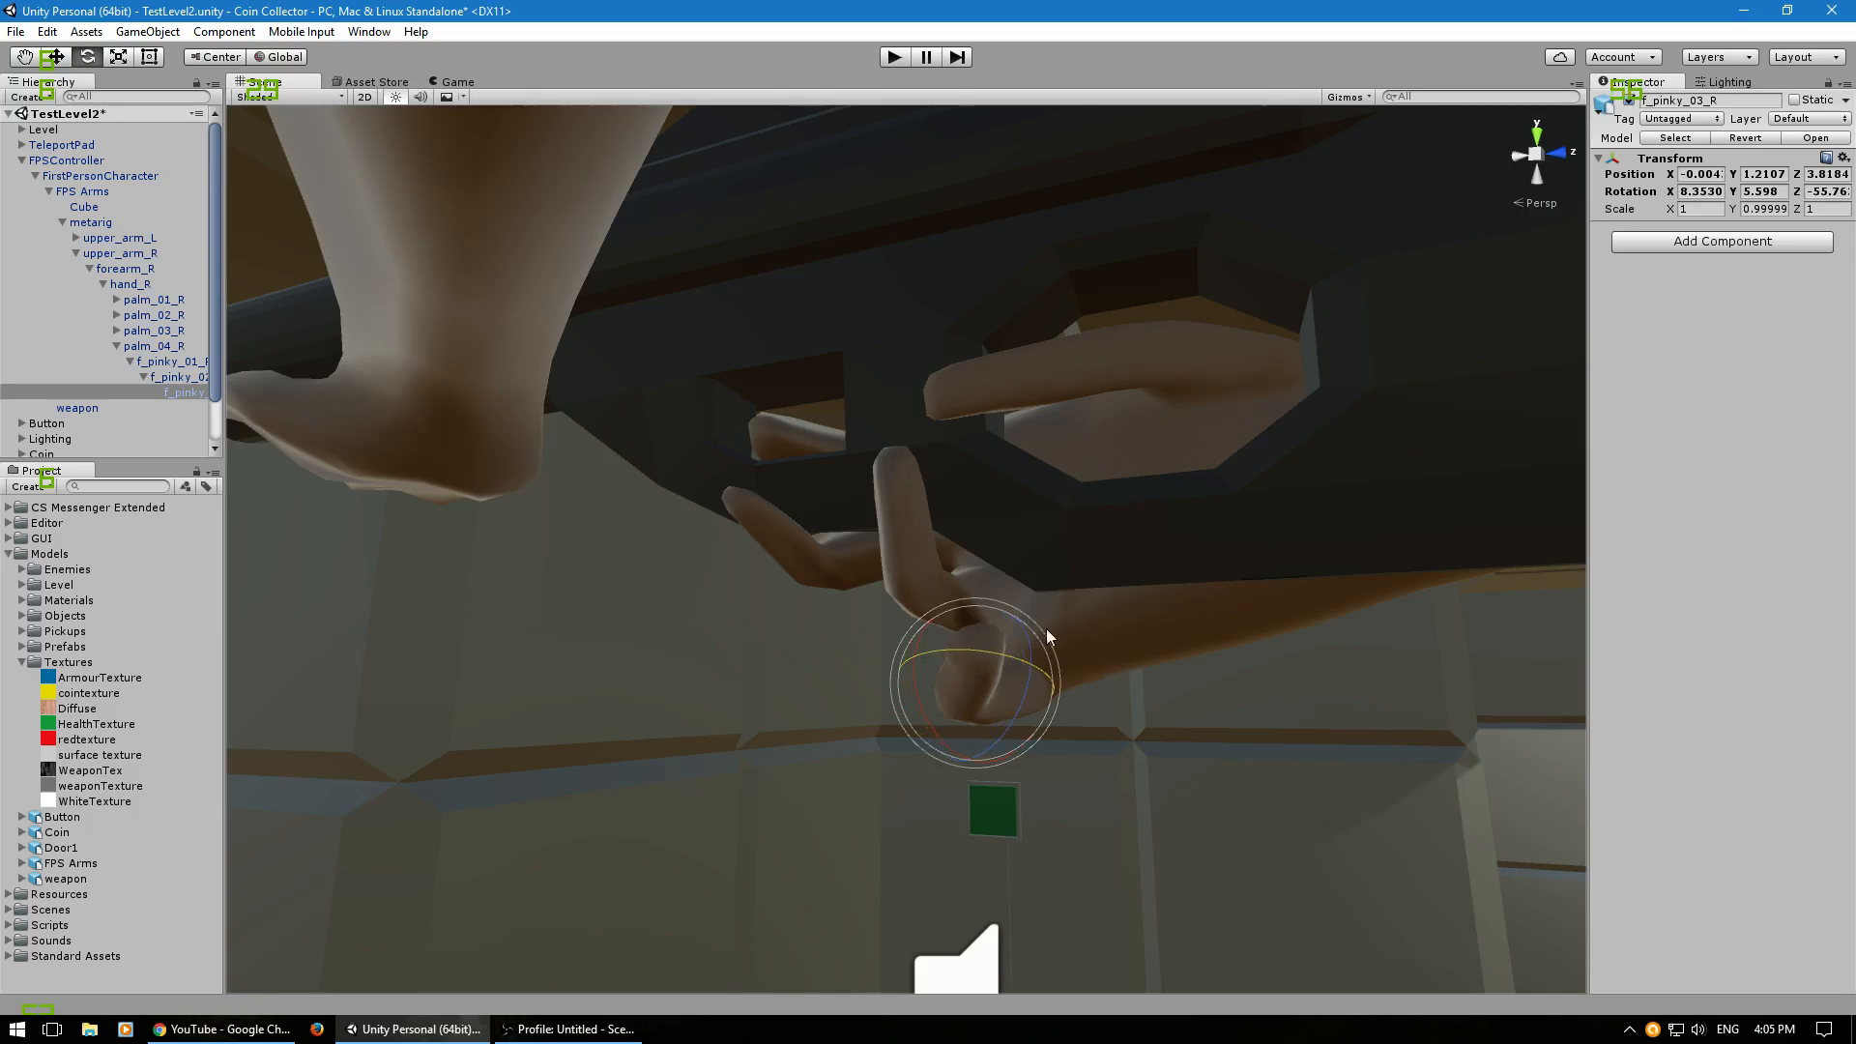
Readjust the right pinky's middle joint by rotating f_pinky_02_R to about X 69.989, Y 89.123, Z 36.196.
key("d")
right_click_drag(910, 571, 646, 611)
key("a")
left_click(143, 377)
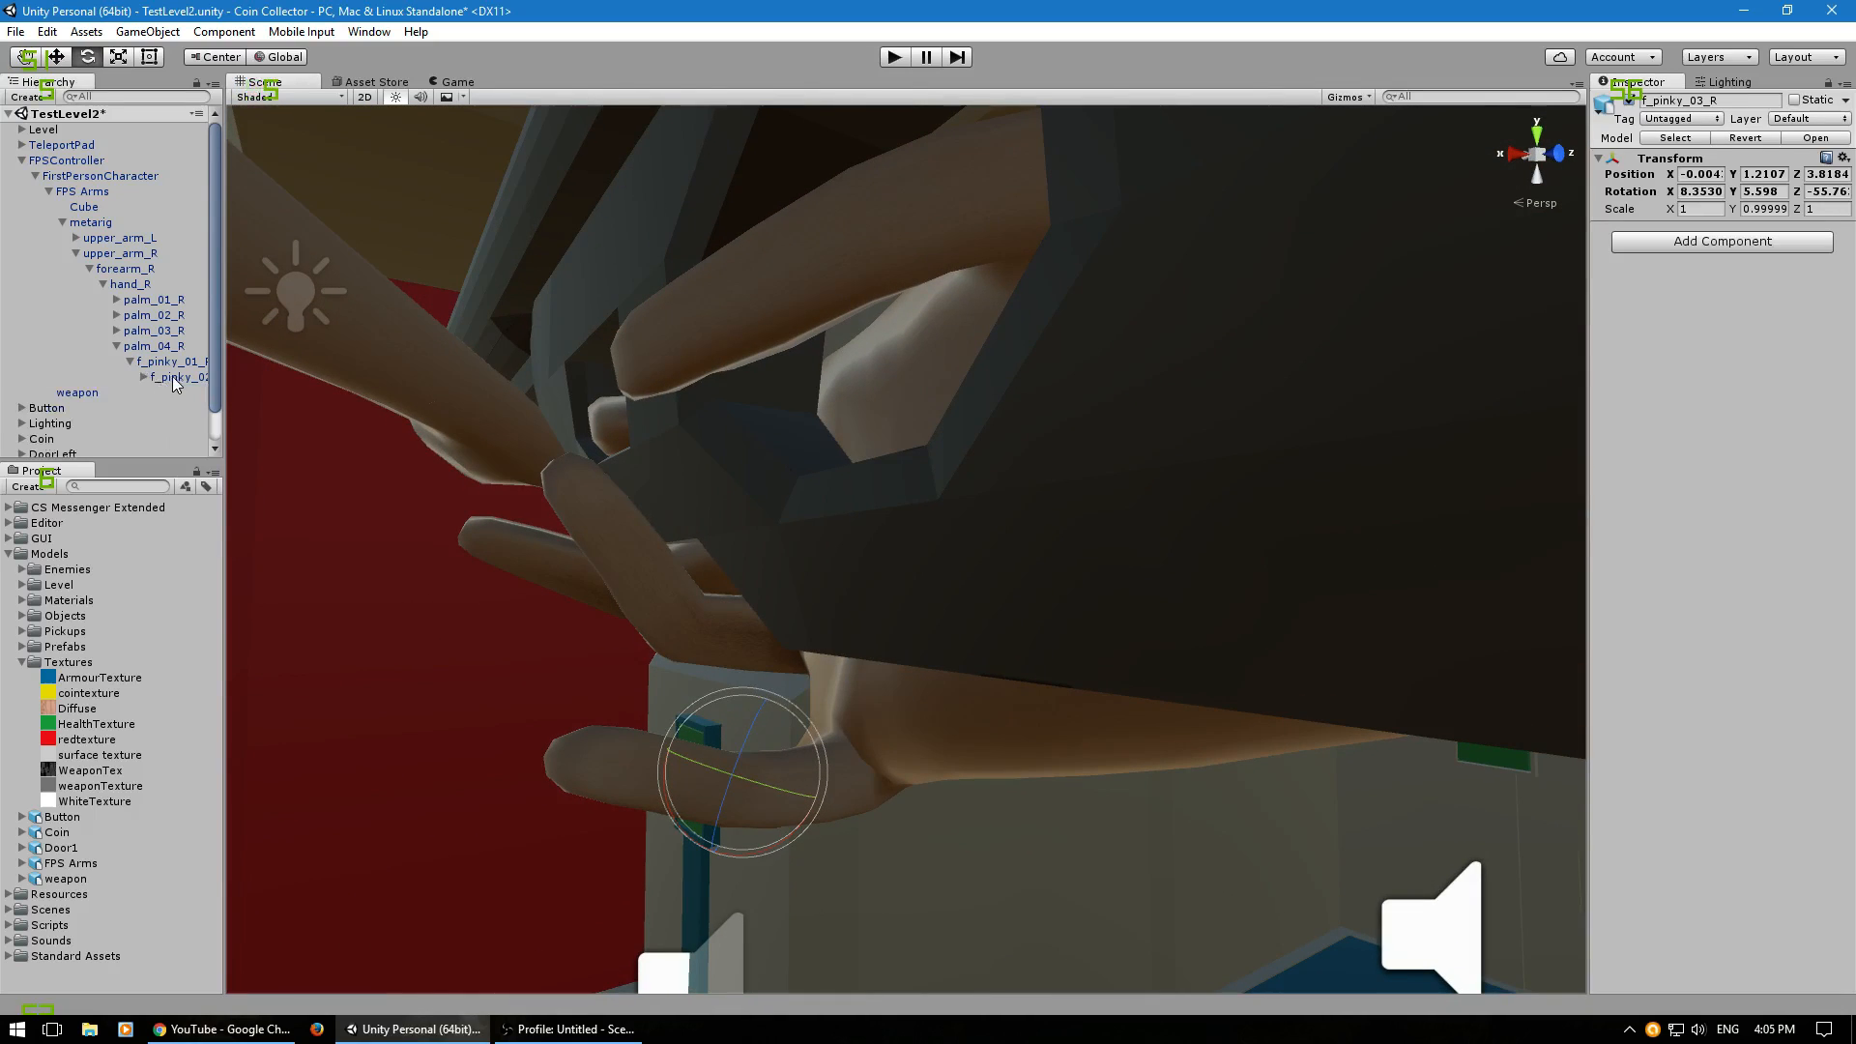
mouse_move(887, 731)
left_mouse_down()
mouse_move(877, 704)
mouse_move(879, 729)
left_mouse_up()
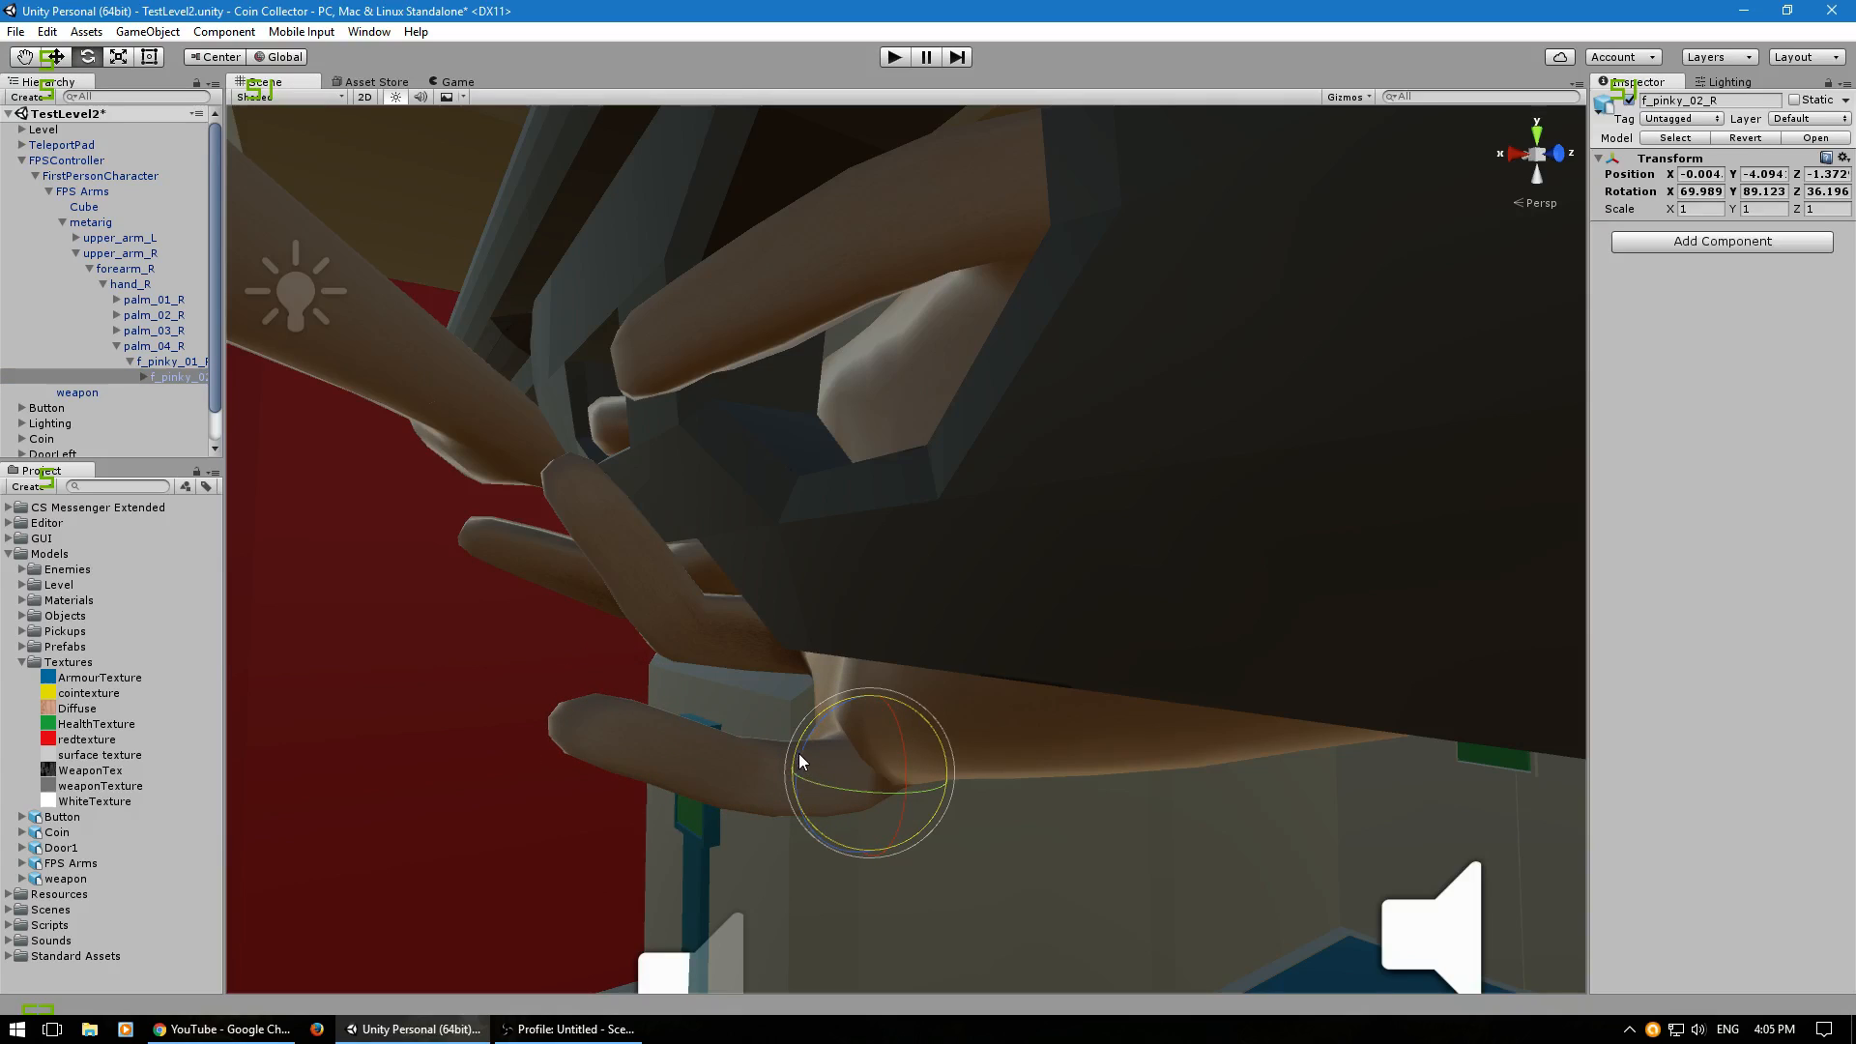
Bring the right pinky toward the grip by rotating its base bone, f_pinky_01_R, to about X 52.519, Y 29.899, Z 22.56.
left_click(172, 363)
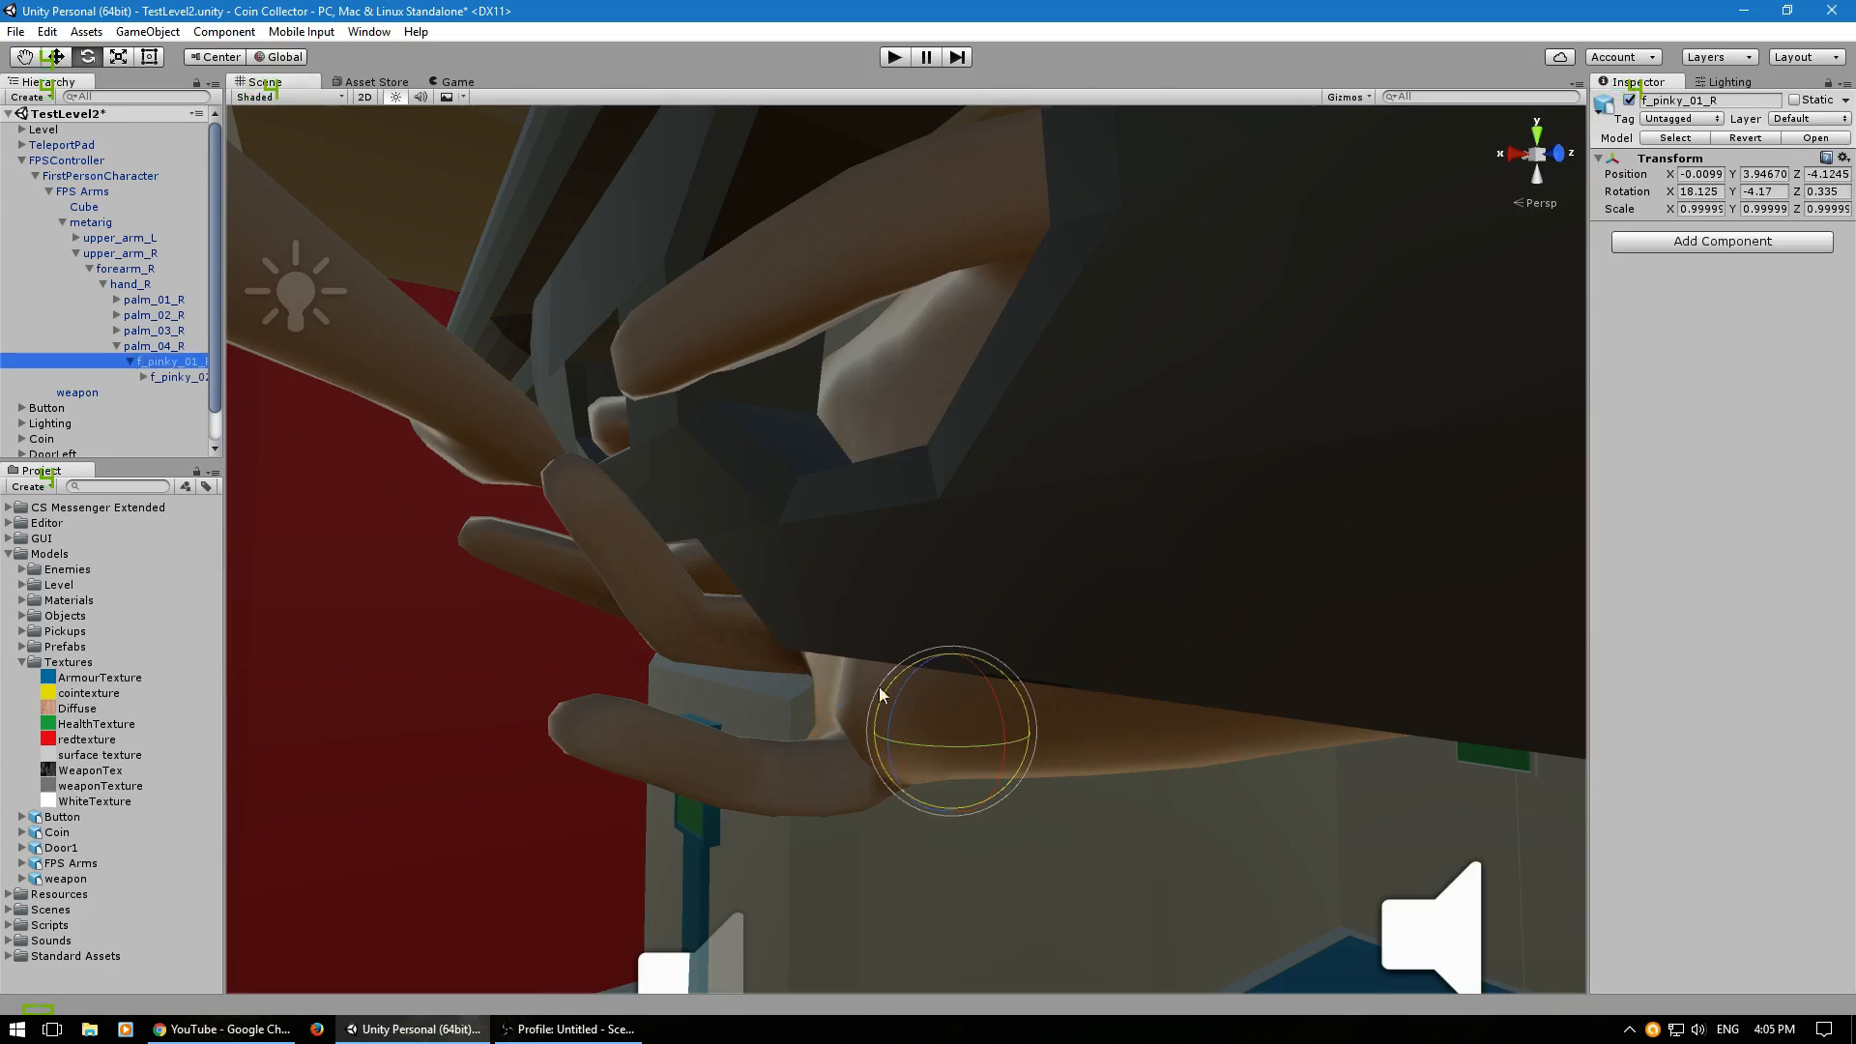
left_click_drag(1001, 727, 1107, 711)
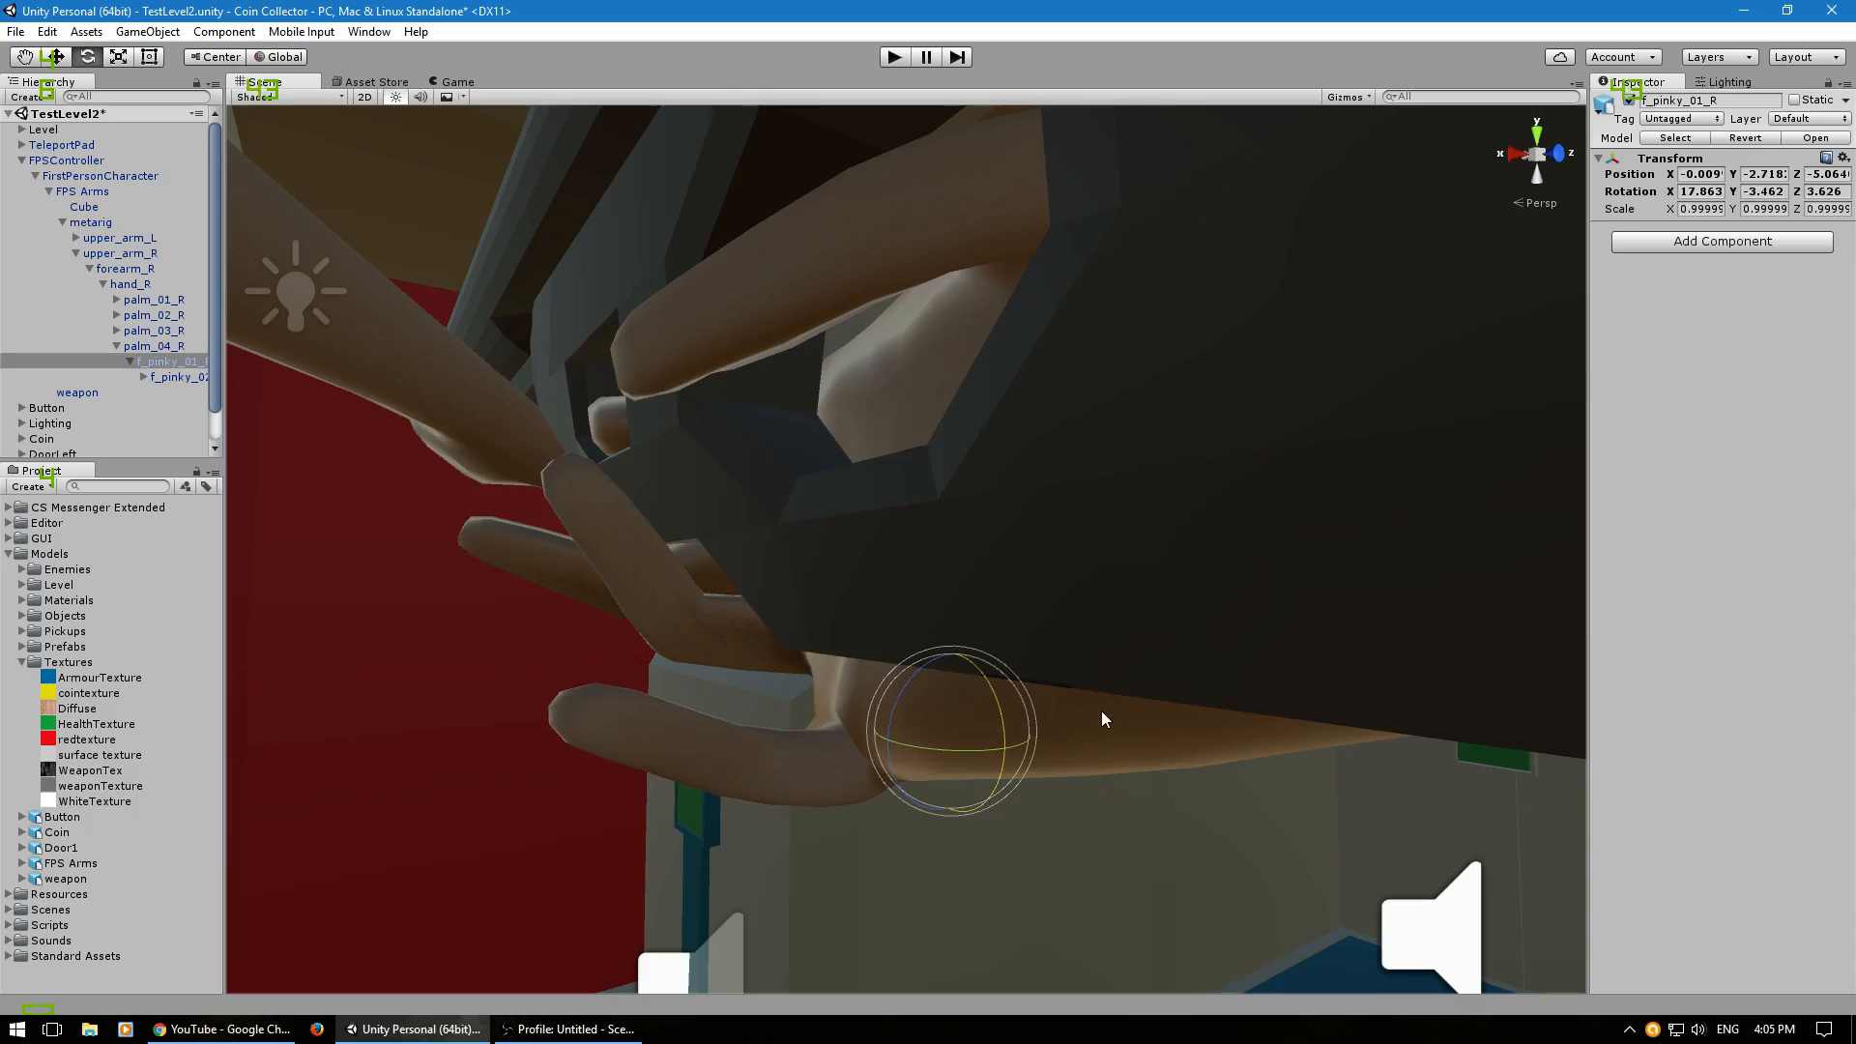
left_click_drag(884, 717, 846, 652)
Collapse the FPS Arms hierarchy and play-test the level to check how the arms and weapon look in first person.
right_click_drag(847, 651, 720, 698)
key("s")
key("a")
key("w")
key("s")
key("w")
key("s")
key("w")
left_click(48, 191)
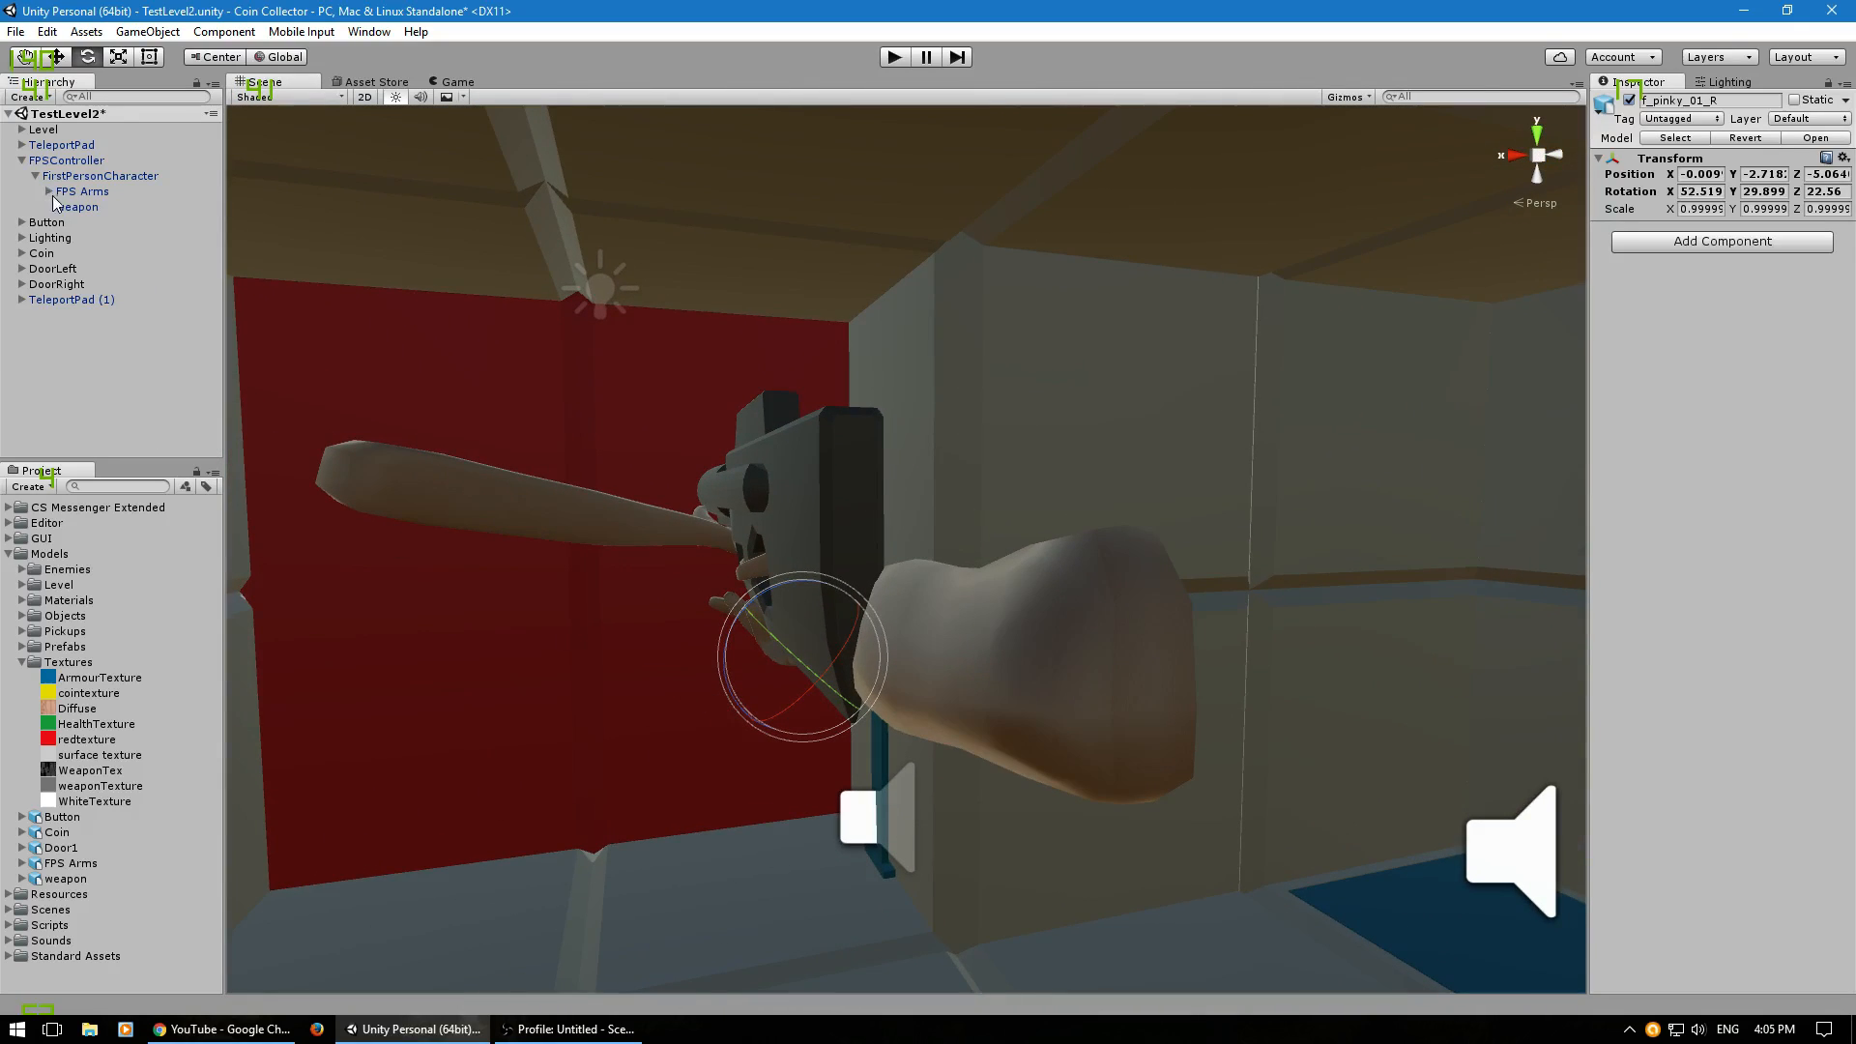
left_click(894, 56)
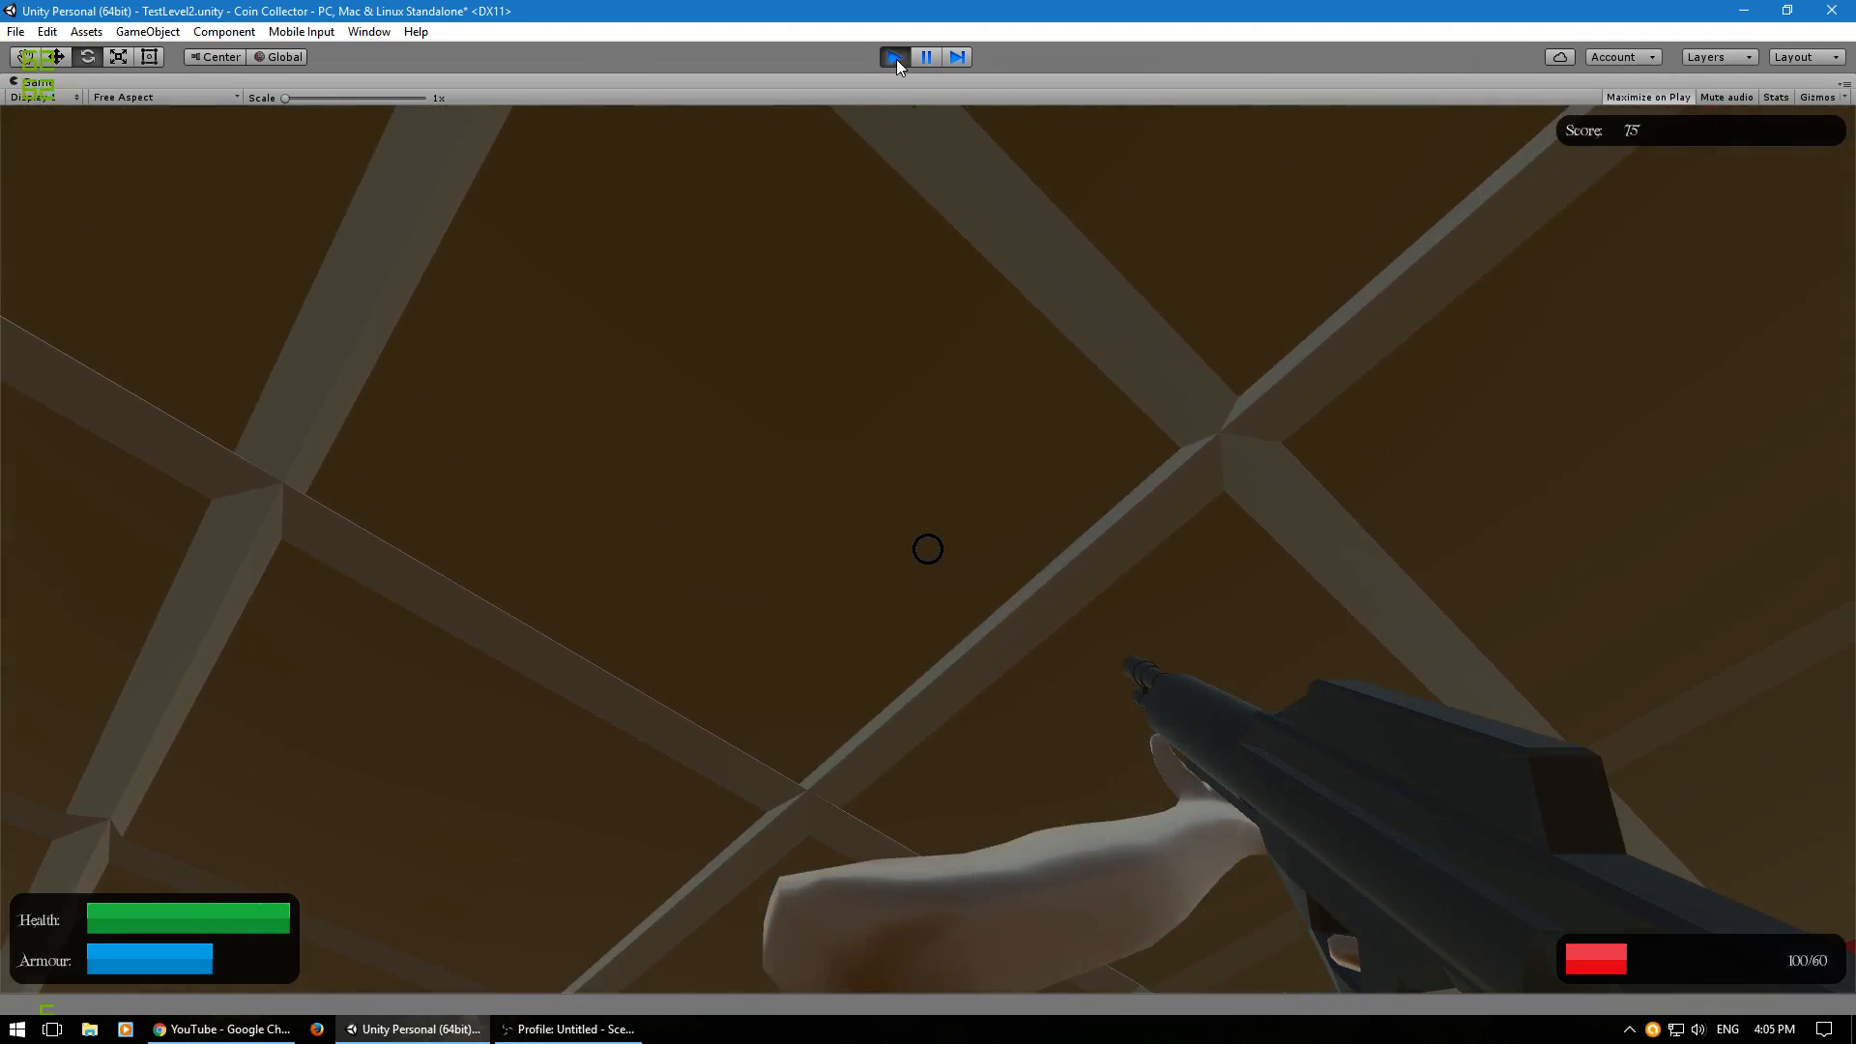
left_click(896, 59)
Try to rotate the left upper arm bone, upper_arm_L, and undo the rotation.
right_click_drag(633, 469, 764, 633)
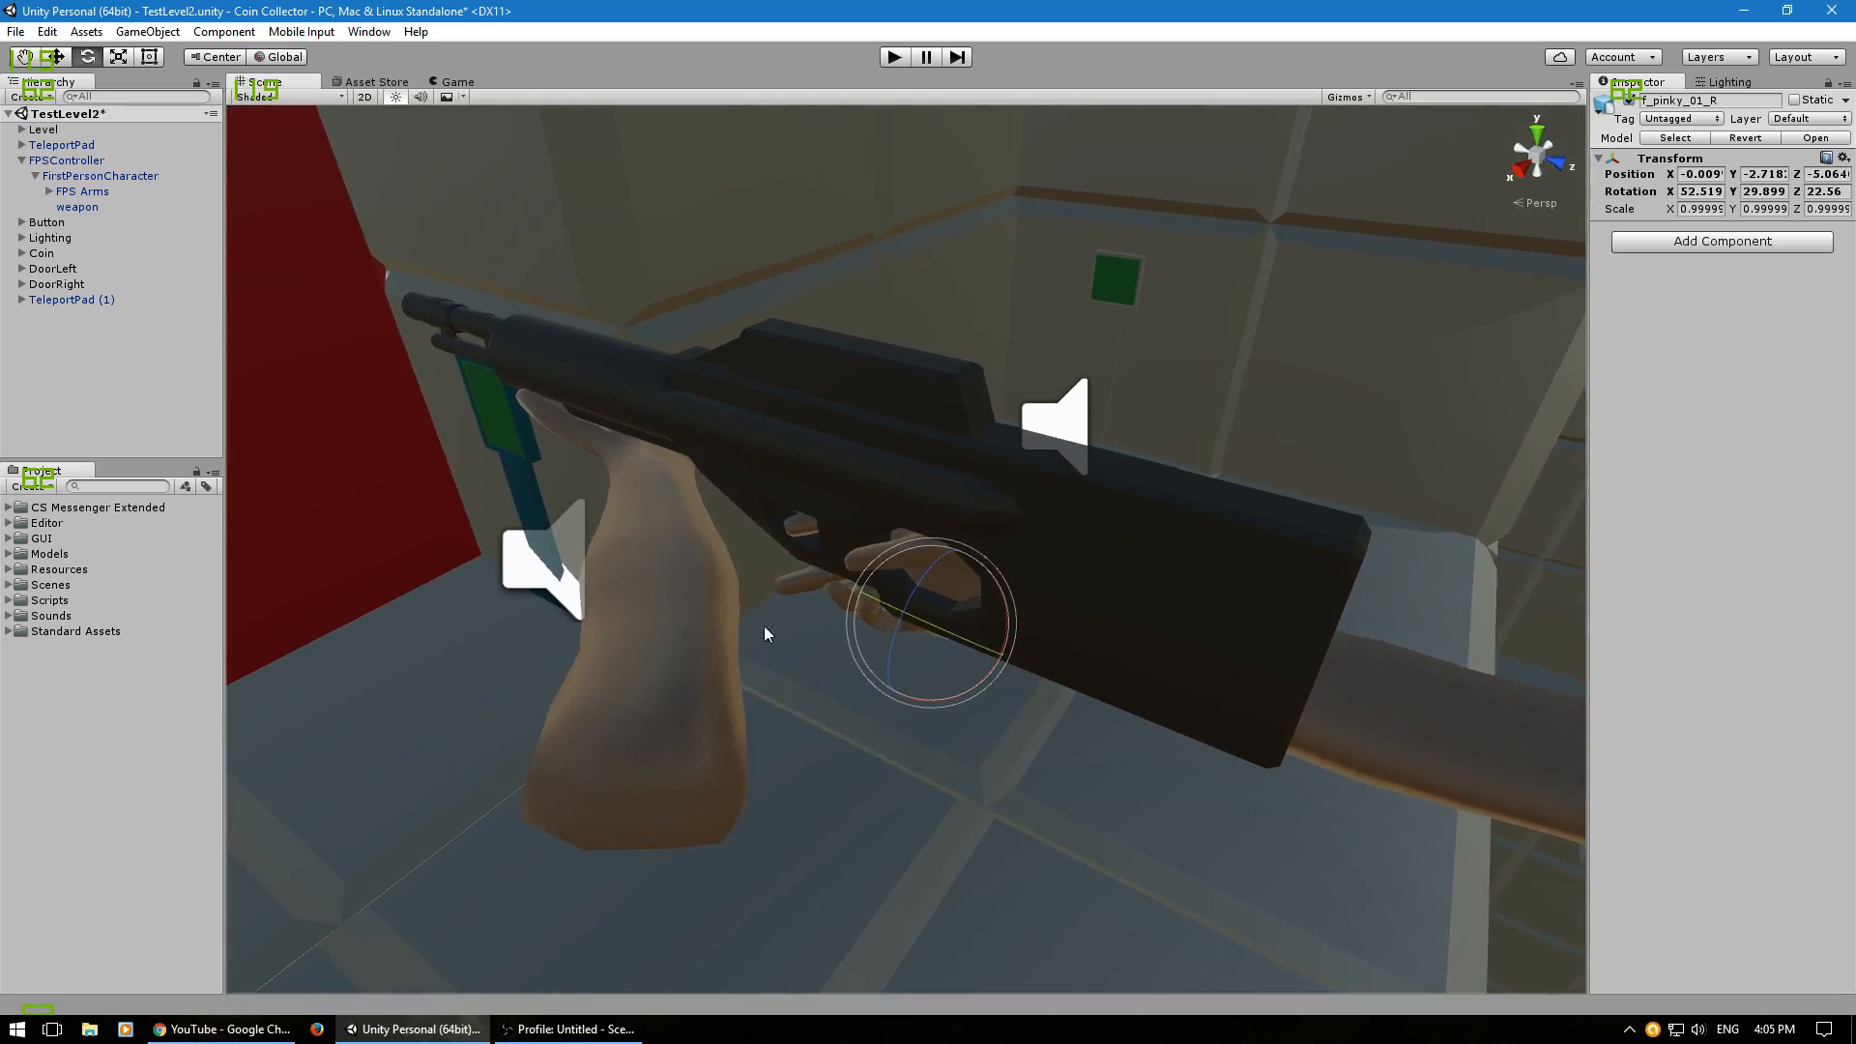
left_click(67, 58)
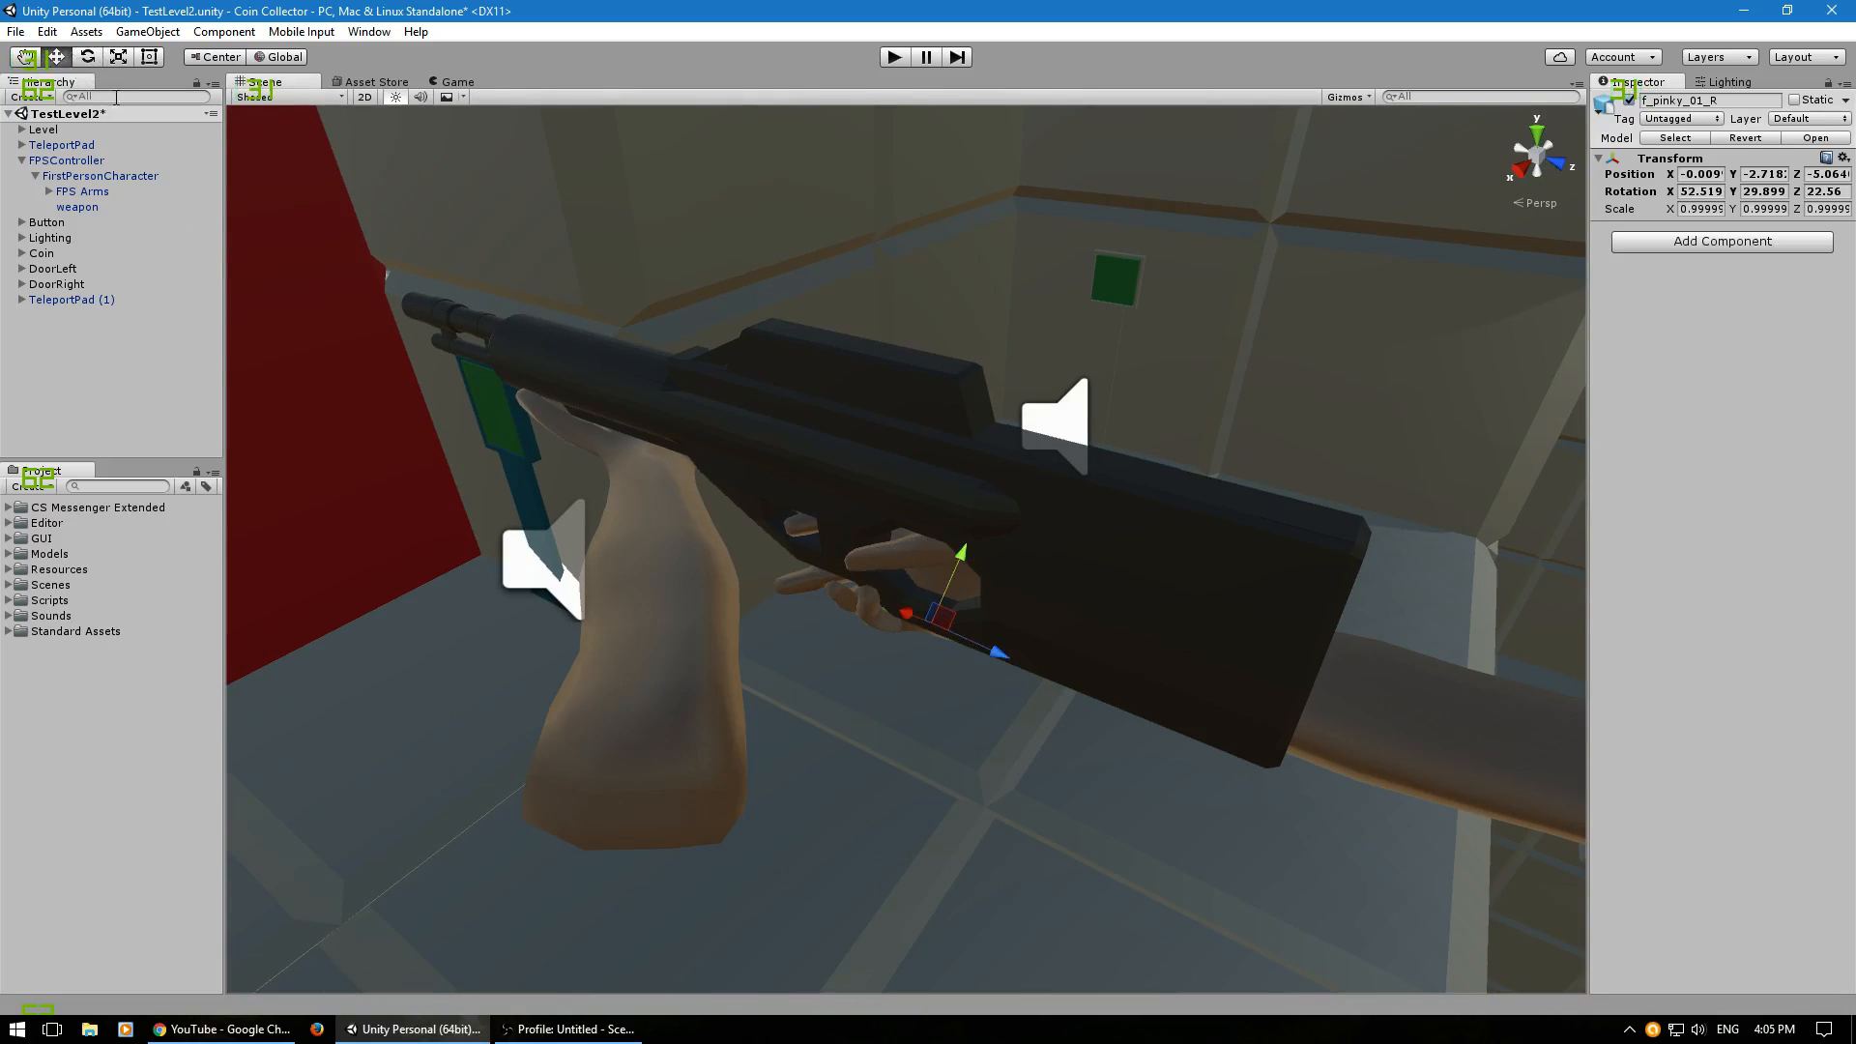
left_click(45, 191)
left_click(76, 253)
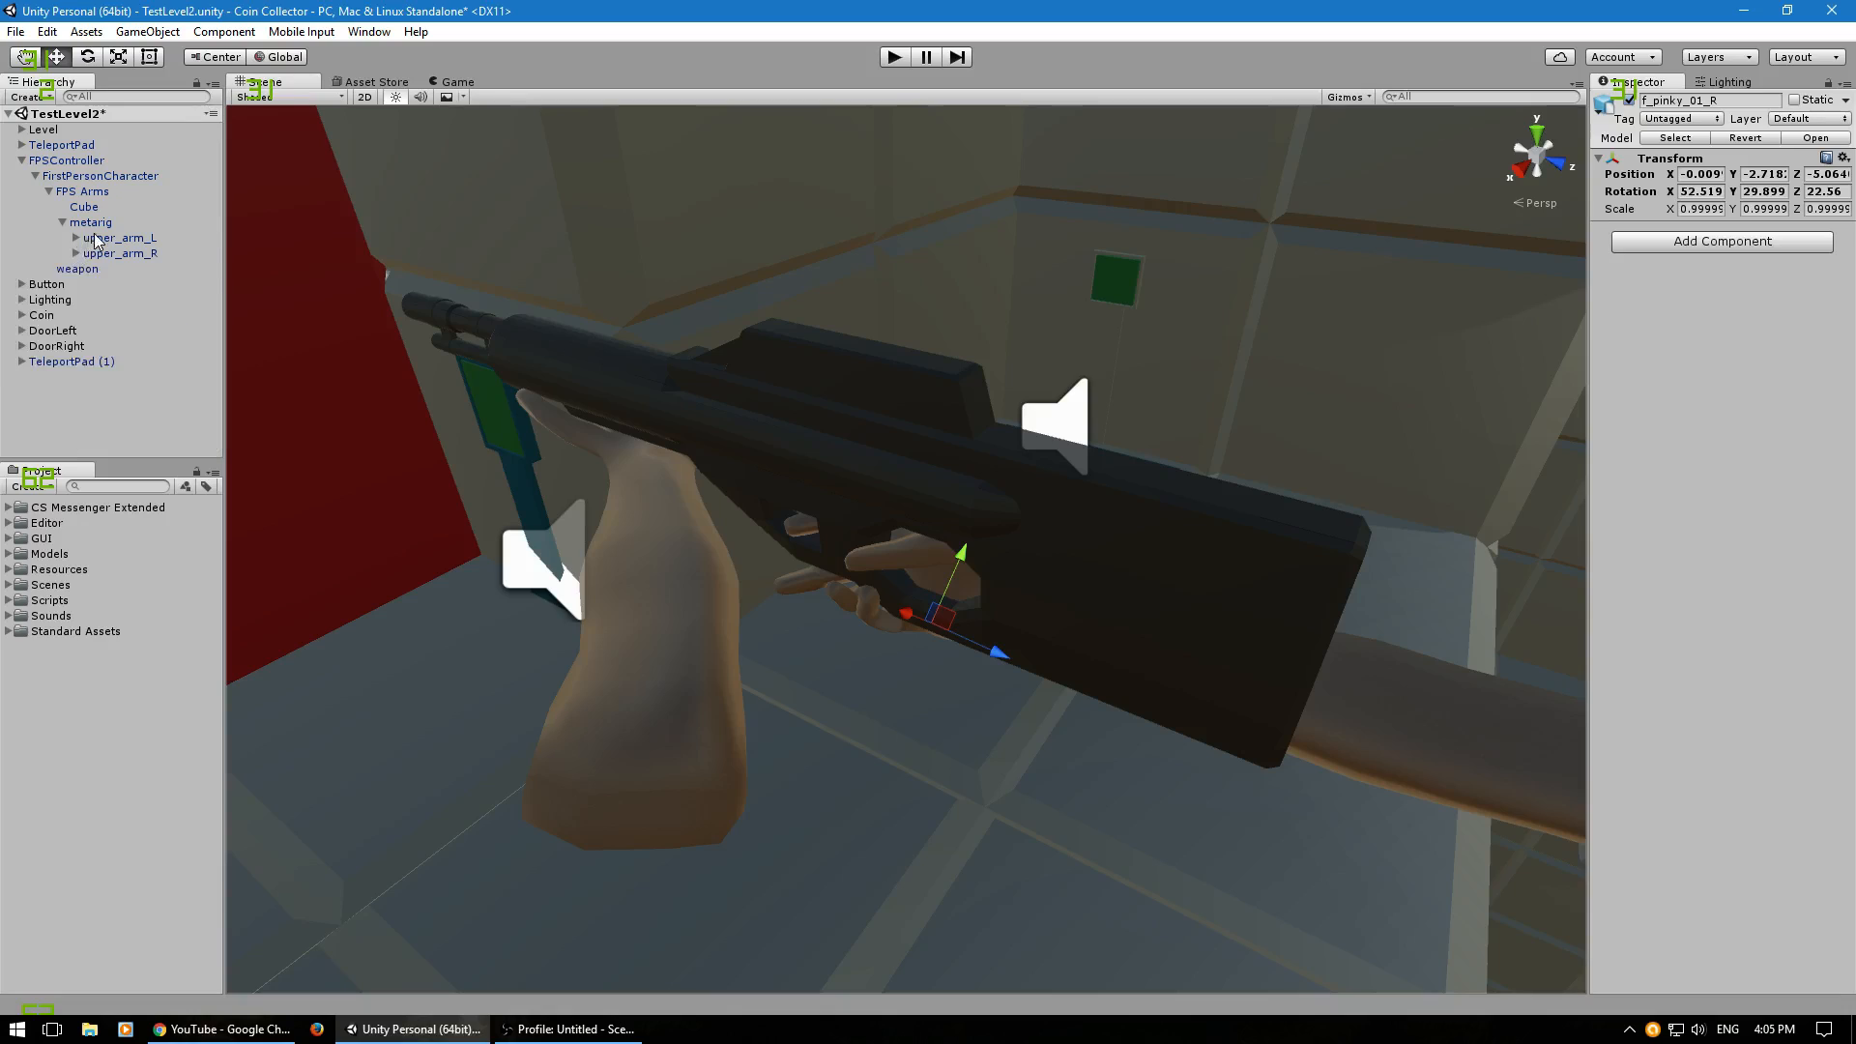
left_click(100, 239)
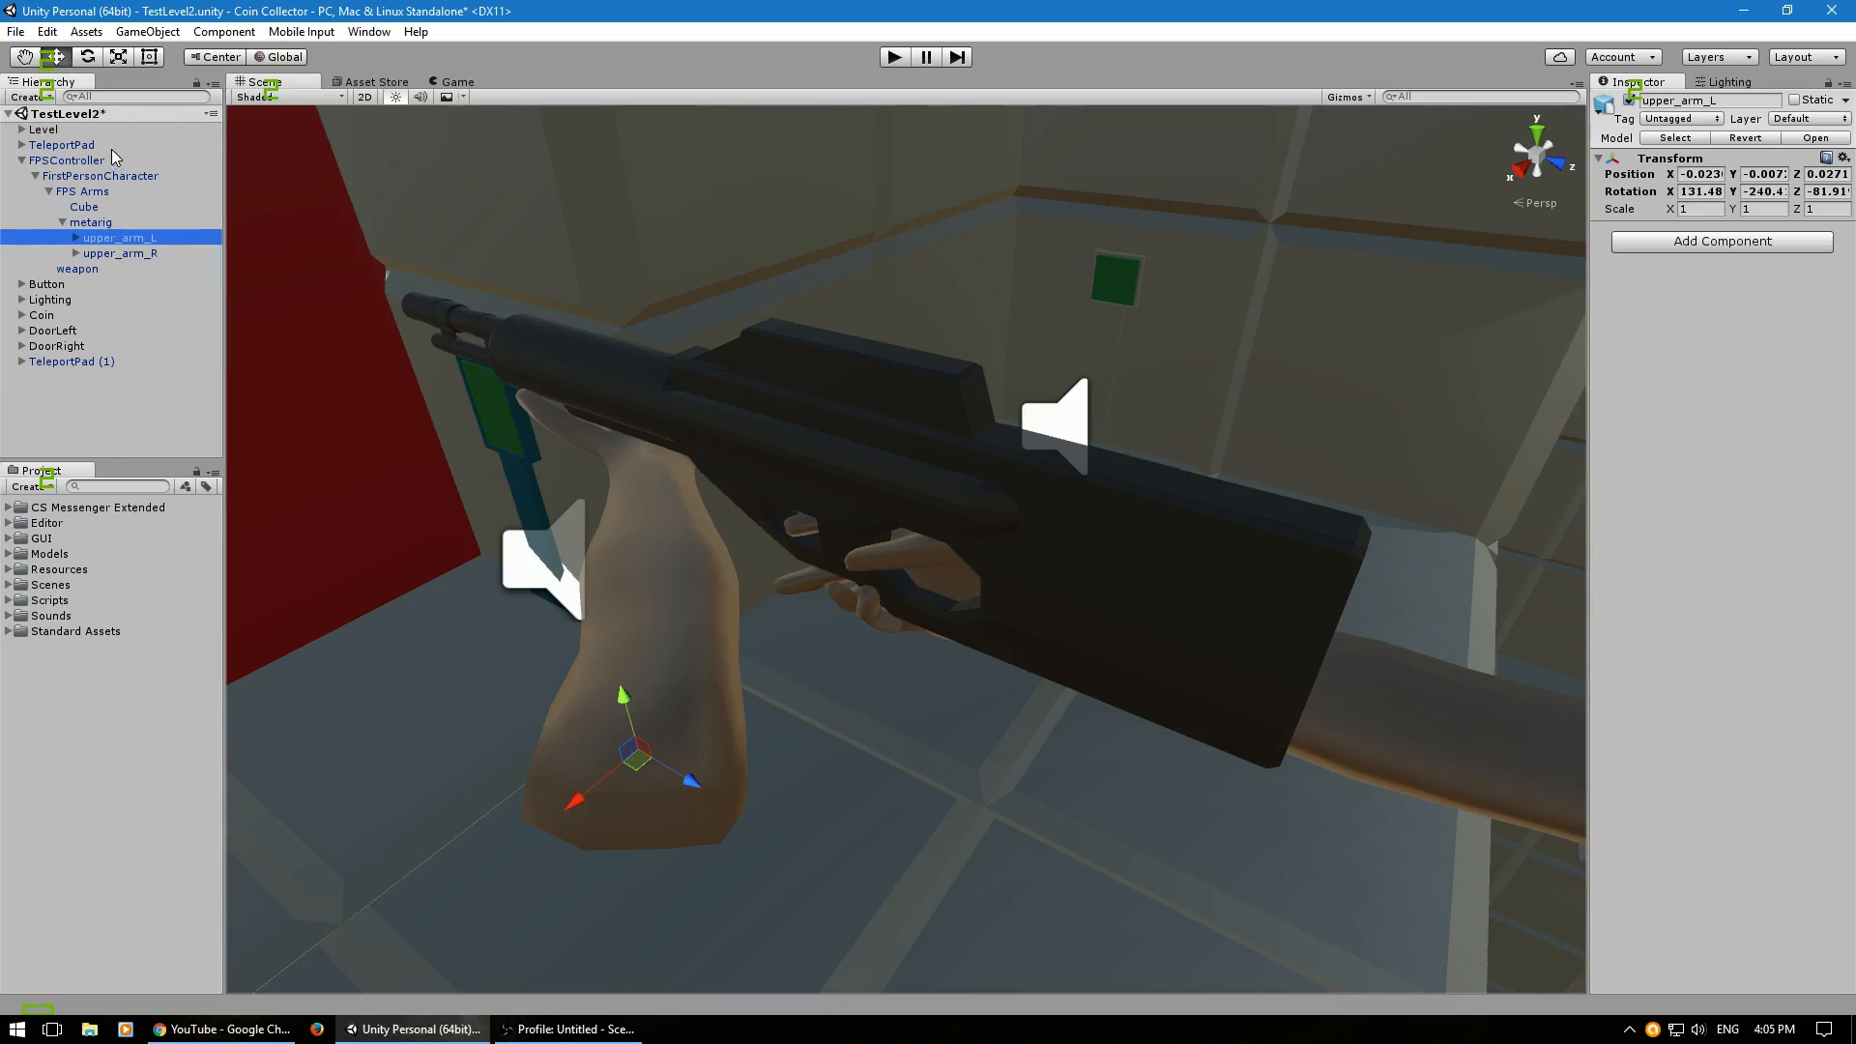
left_click(88, 58)
left_click_drag(682, 814, 659, 803)
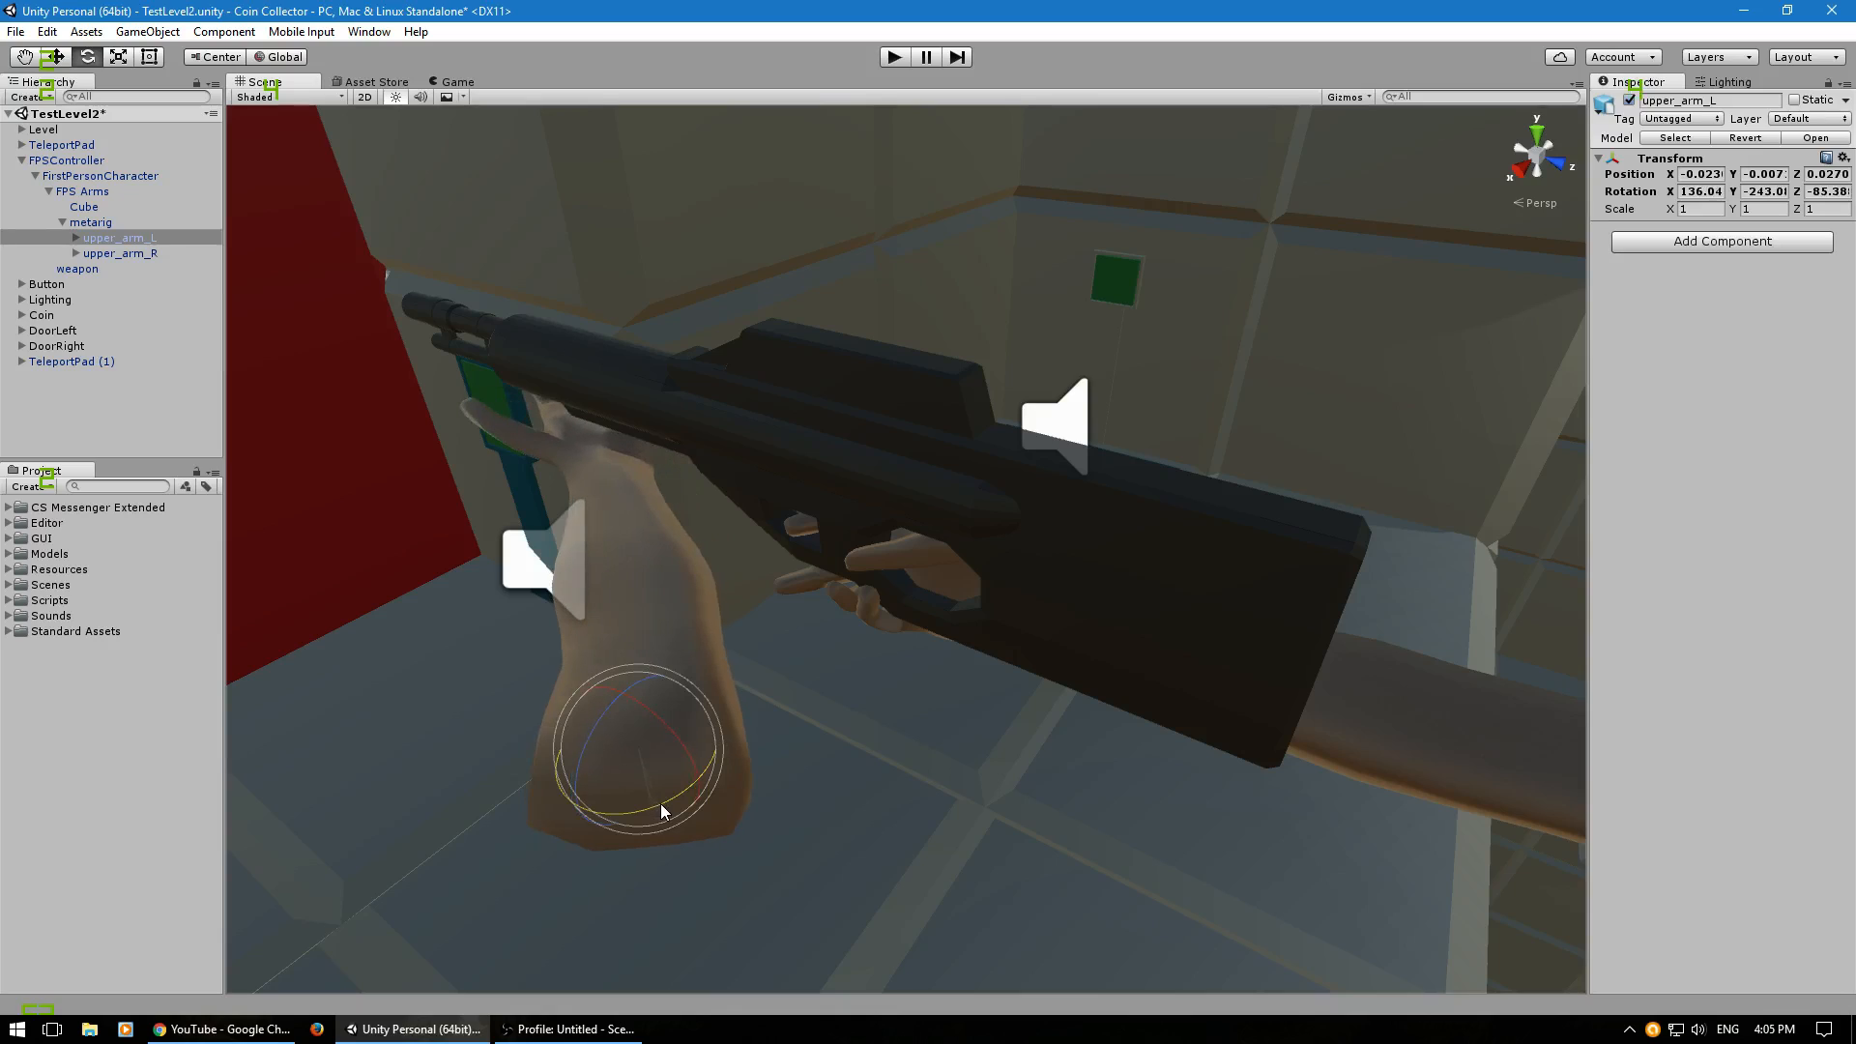
key("ctrl+z")
Rotate the left forearm bone, forearm_L, to about X -11.09, Y 8.704, Z 3.131, undoing any further rotation.
left_click(77, 237)
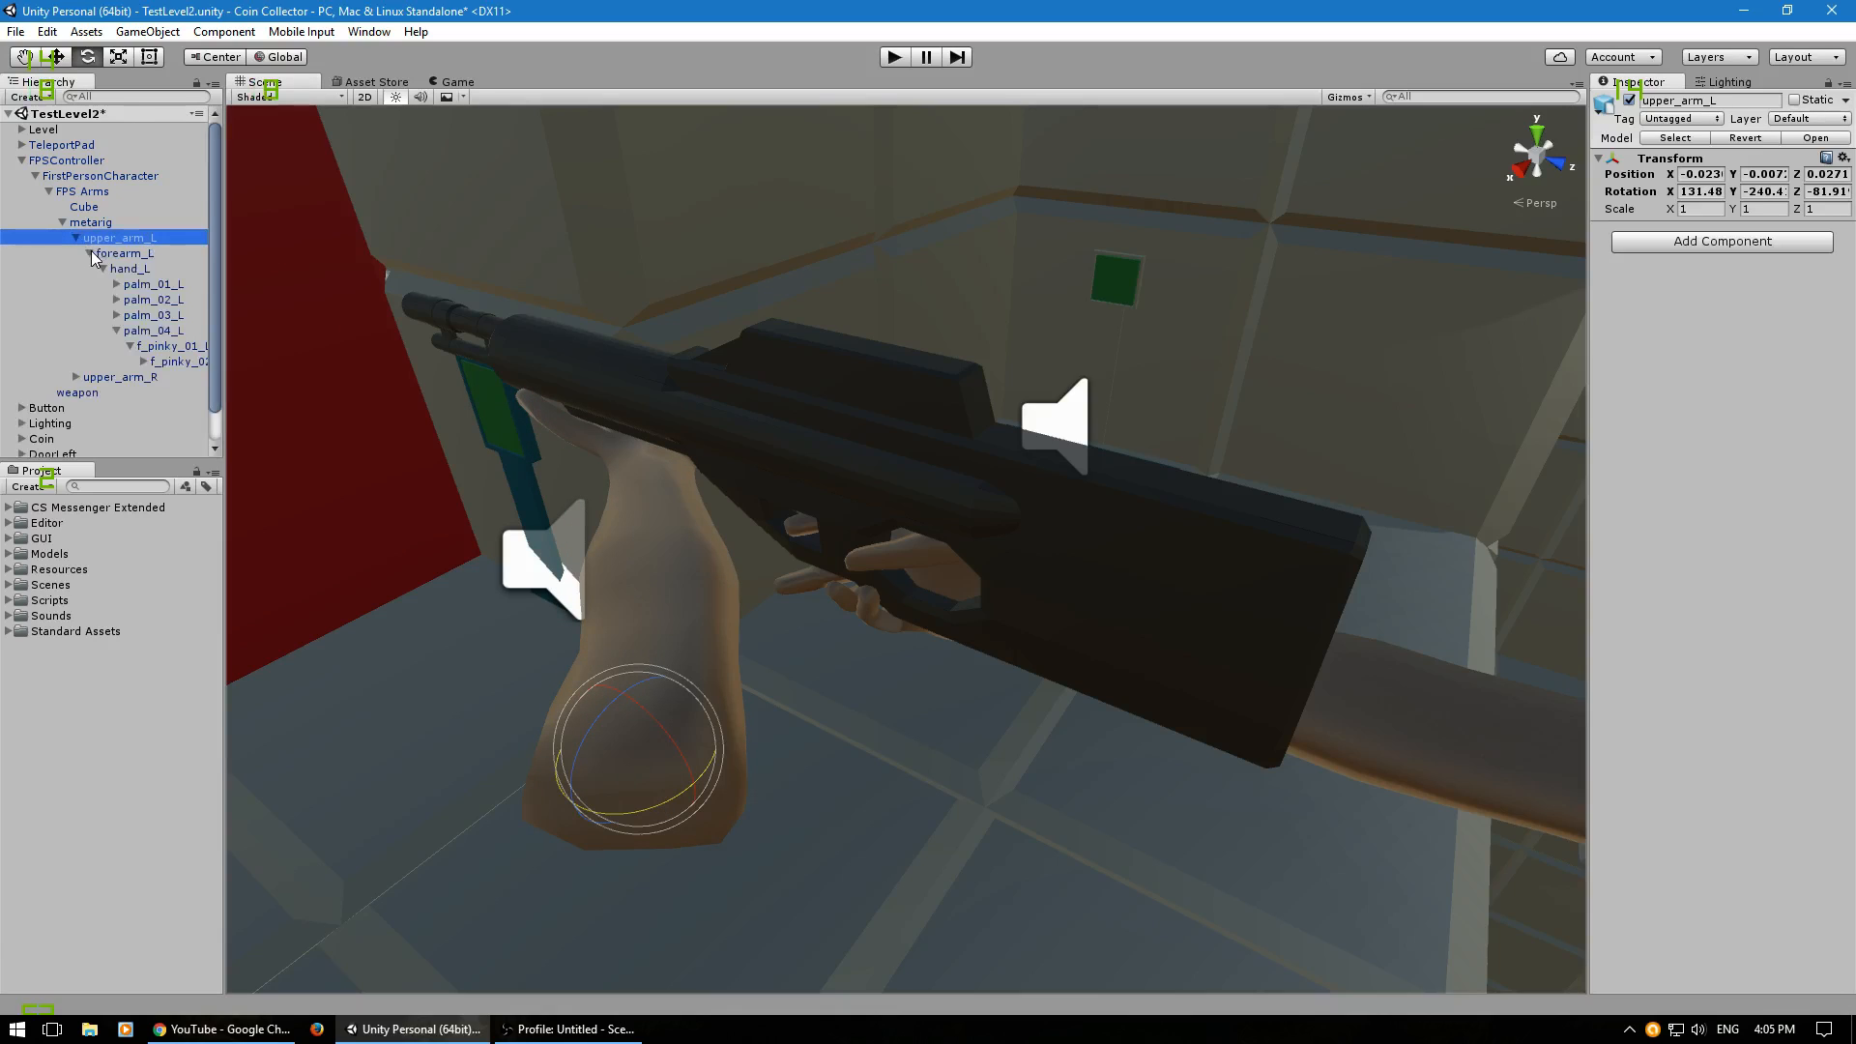
left_click(121, 254)
left_click_drag(695, 682, 687, 677)
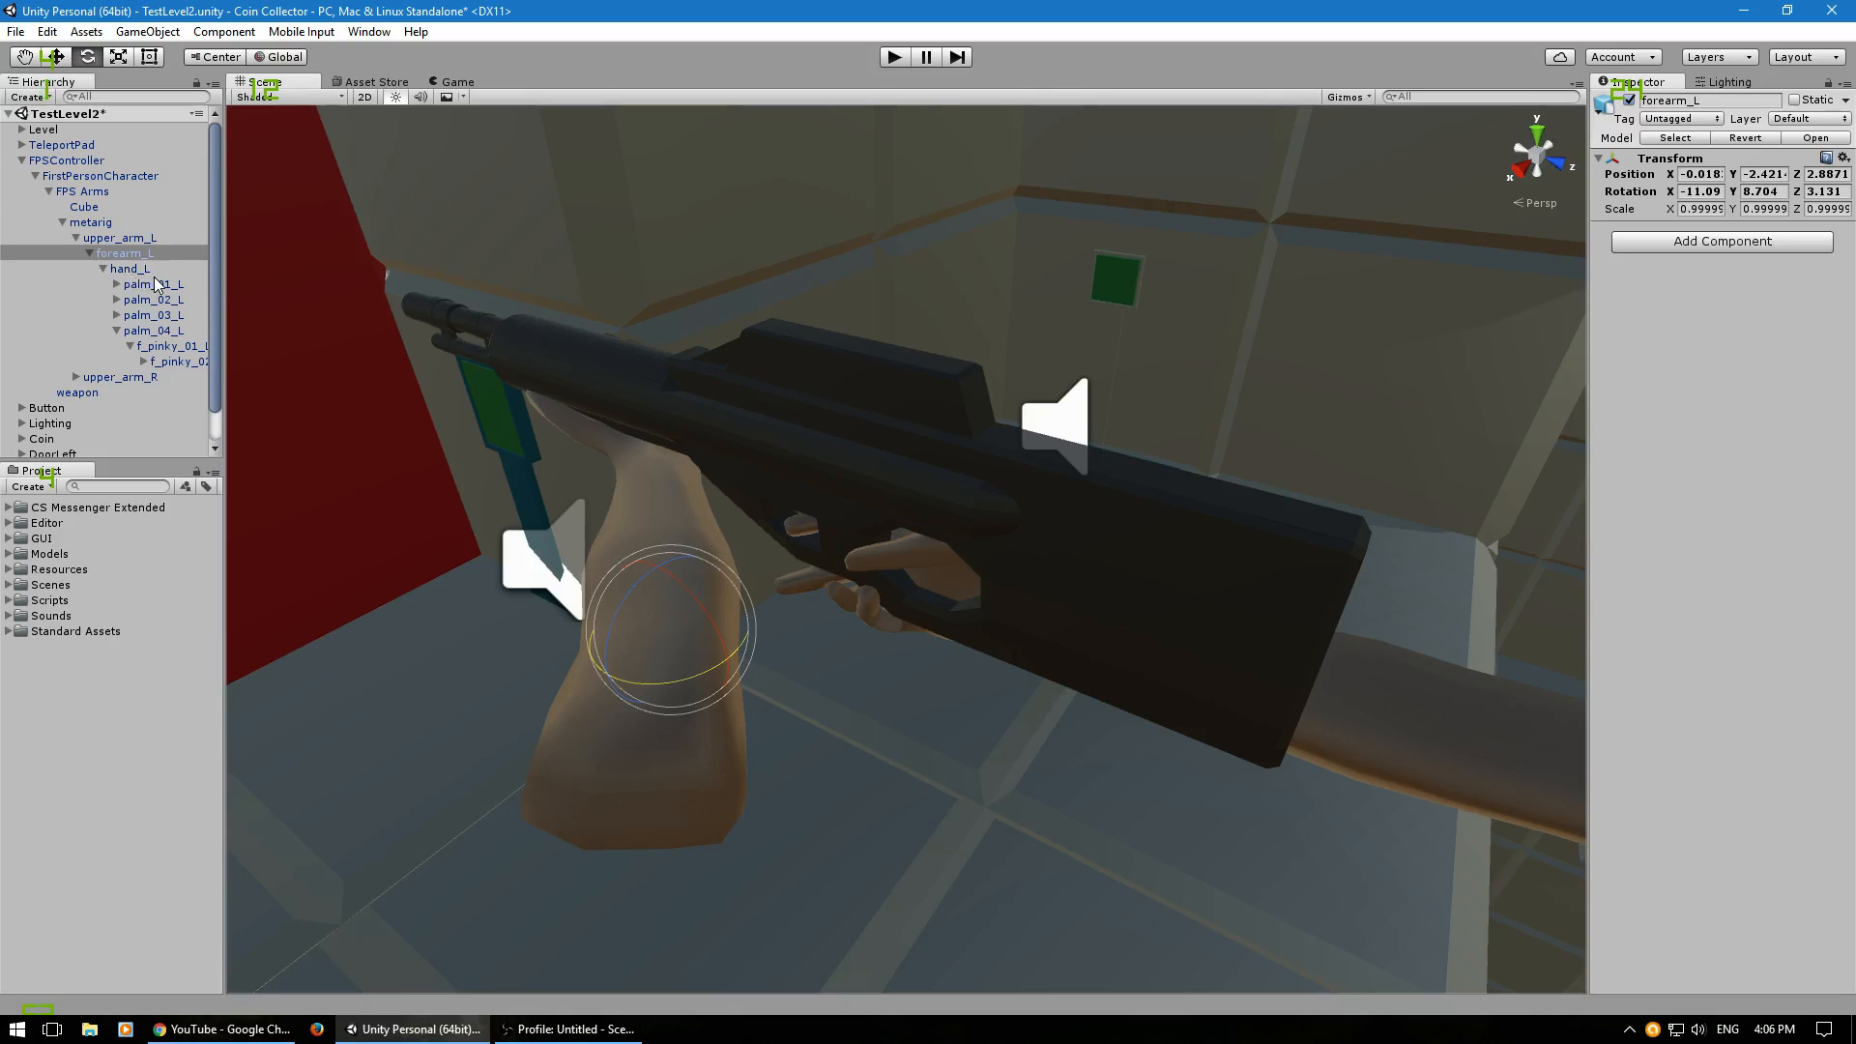
mouse_move(687, 676)
left_mouse_down()
mouse_move(727, 679)
mouse_move(635, 673)
mouse_move(682, 665)
left_mouse_up()
key("w")
key("ctrl+z")
key("ctrl+z")
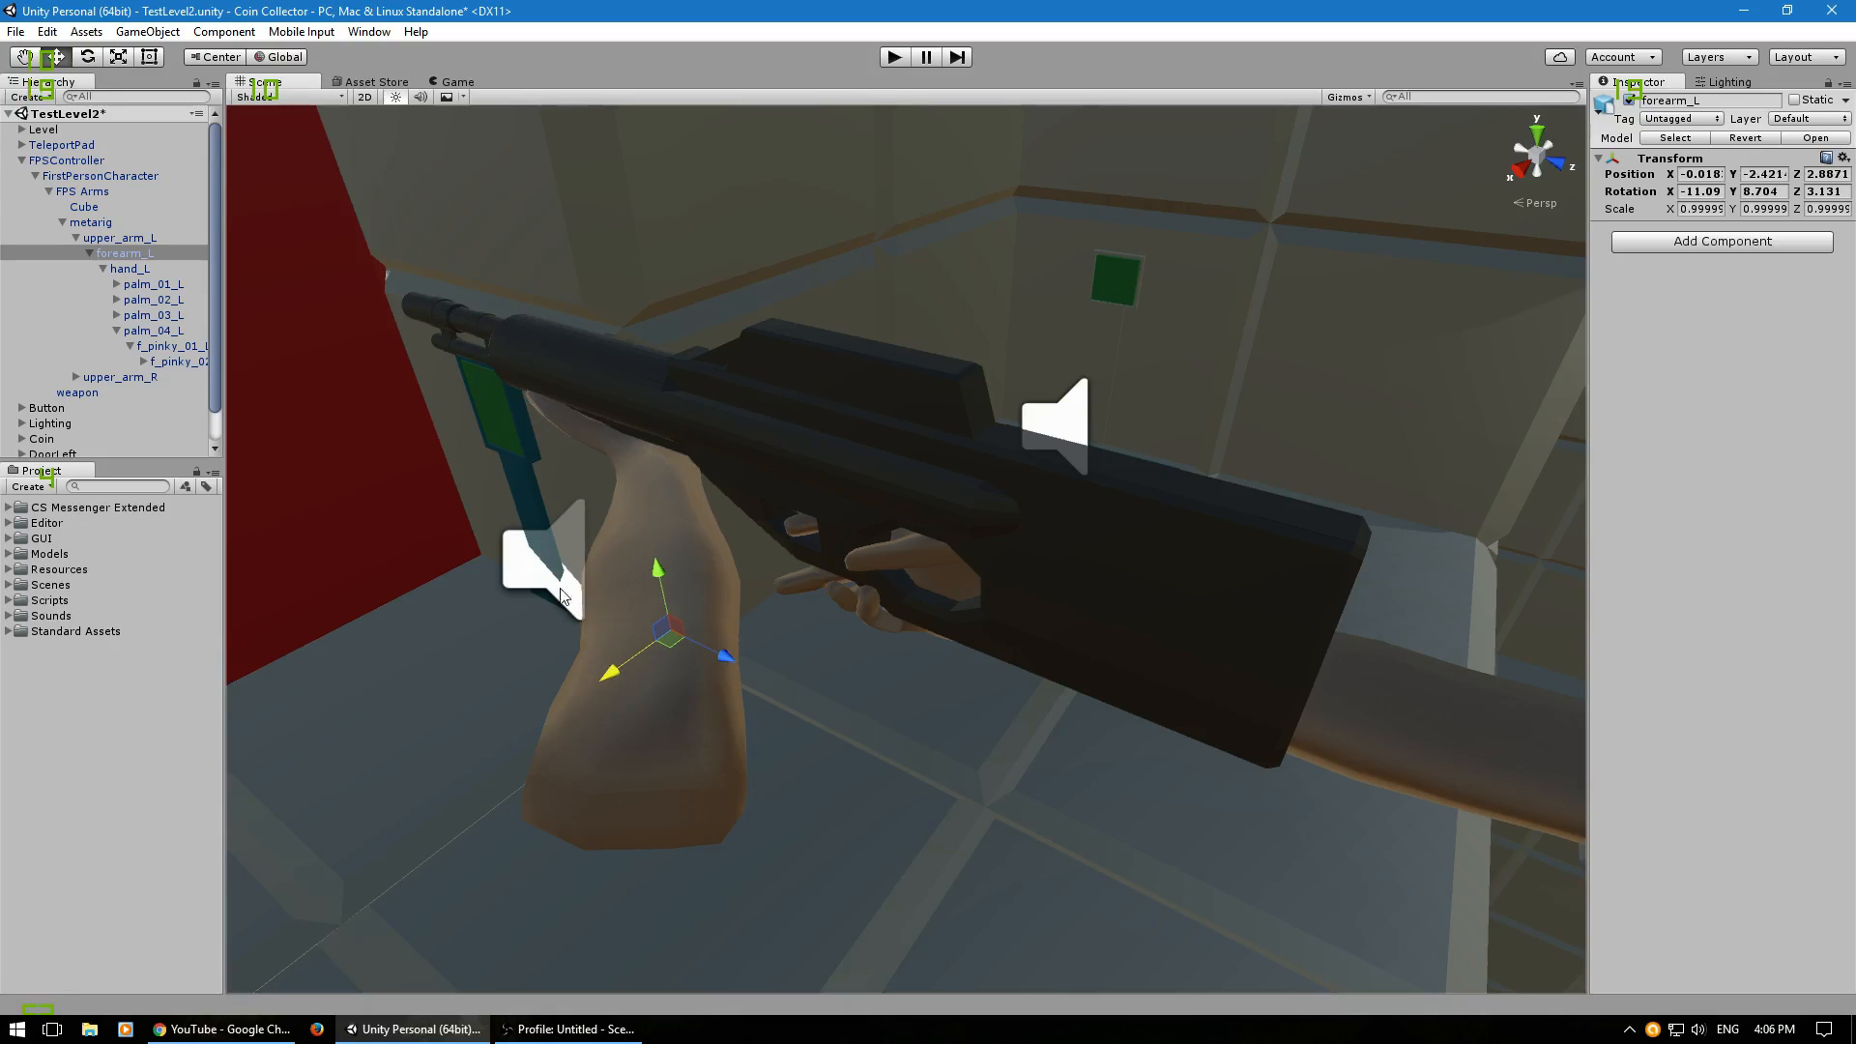
Shift upper_arm_L slightly outward and move forearm_L to about X -0.033, Y -0.004 to stretch the left arm toward the weapon.
left_click(107, 239)
left_click_drag(583, 802, 580, 812)
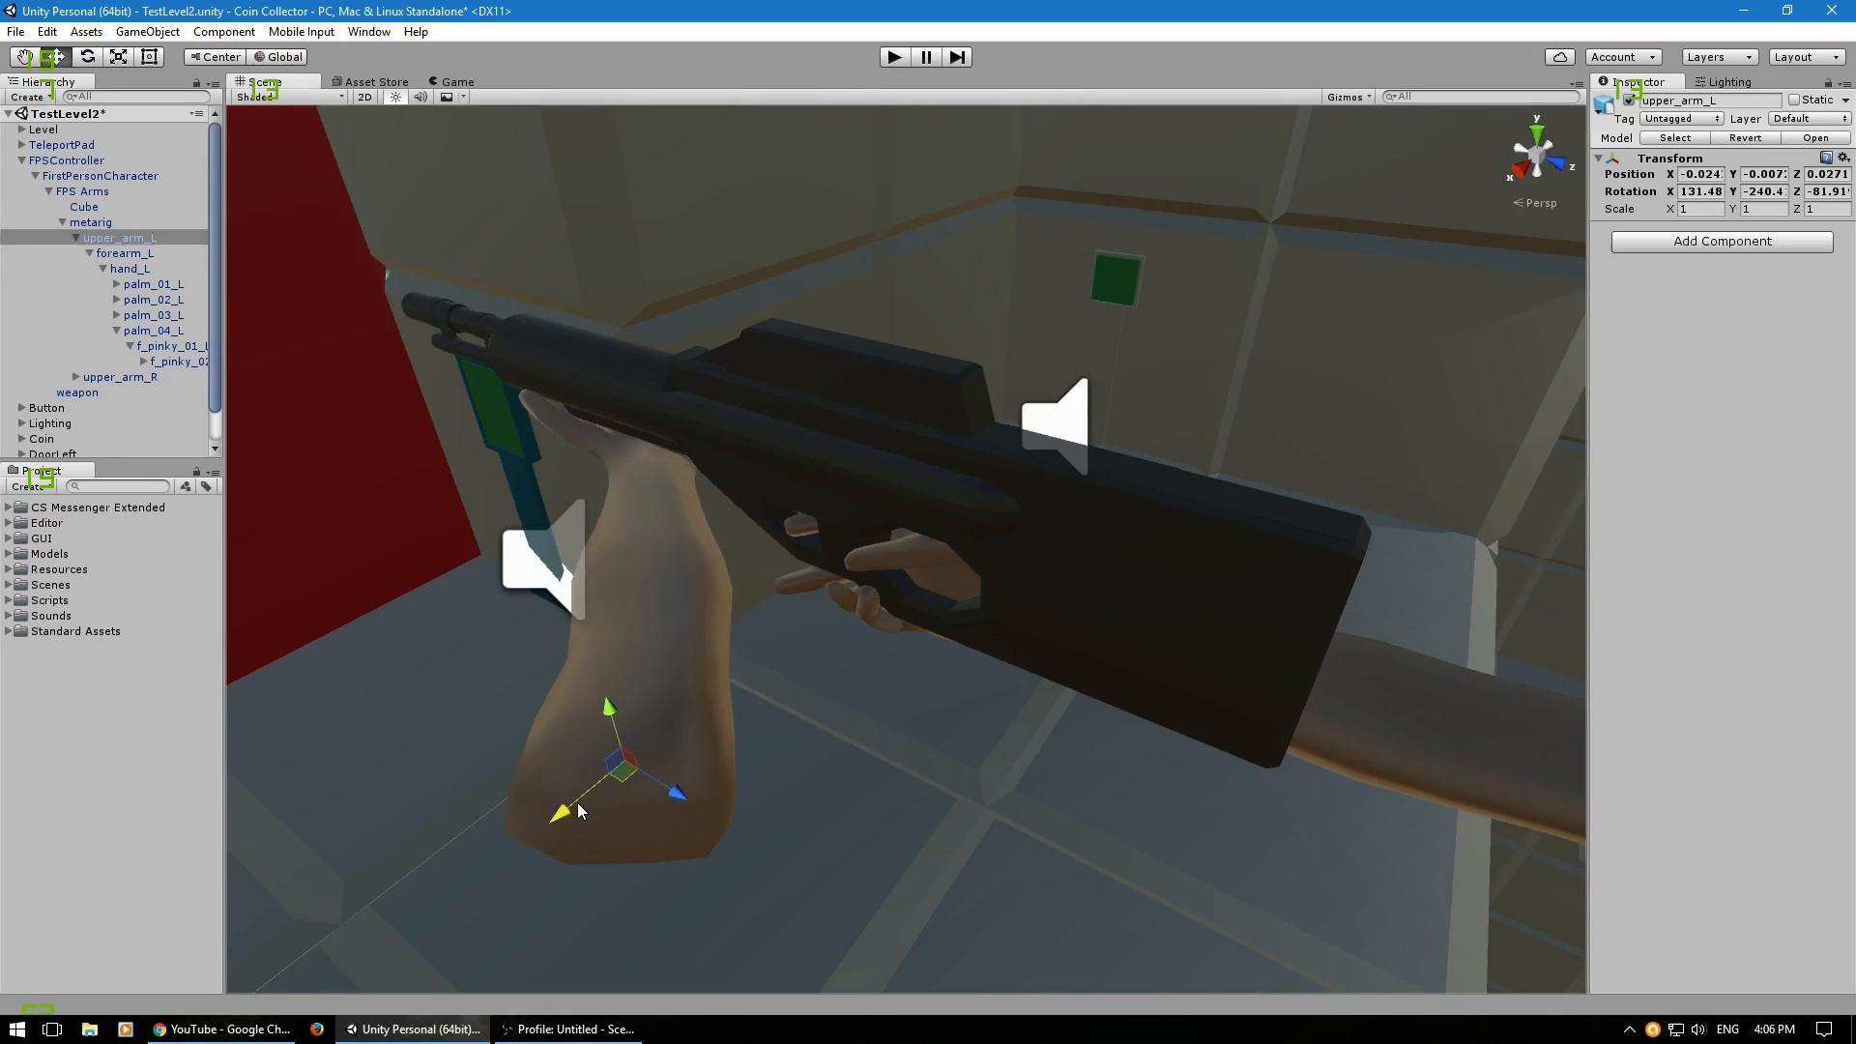
left_click(114, 254)
left_click_drag(710, 668, 739, 684)
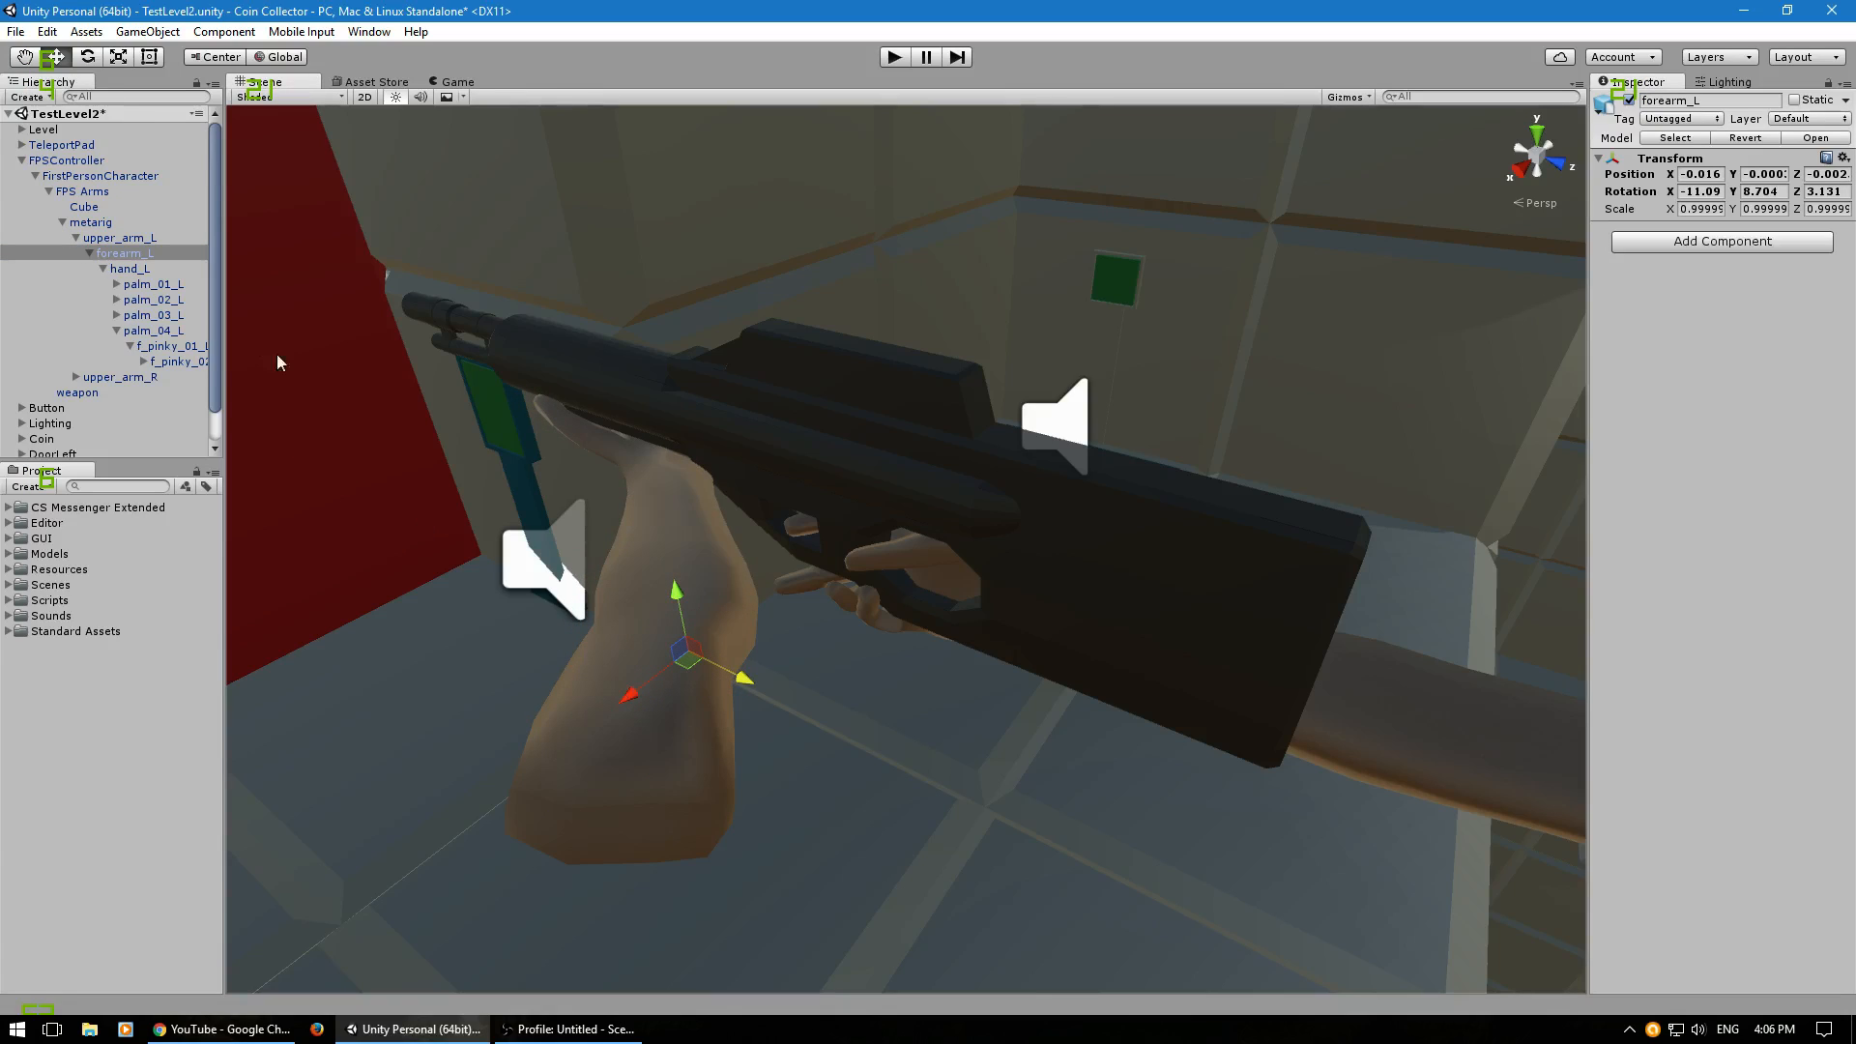
left_click_drag(646, 698, 704, 669)
left_click_drag(815, 638, 673, 606)
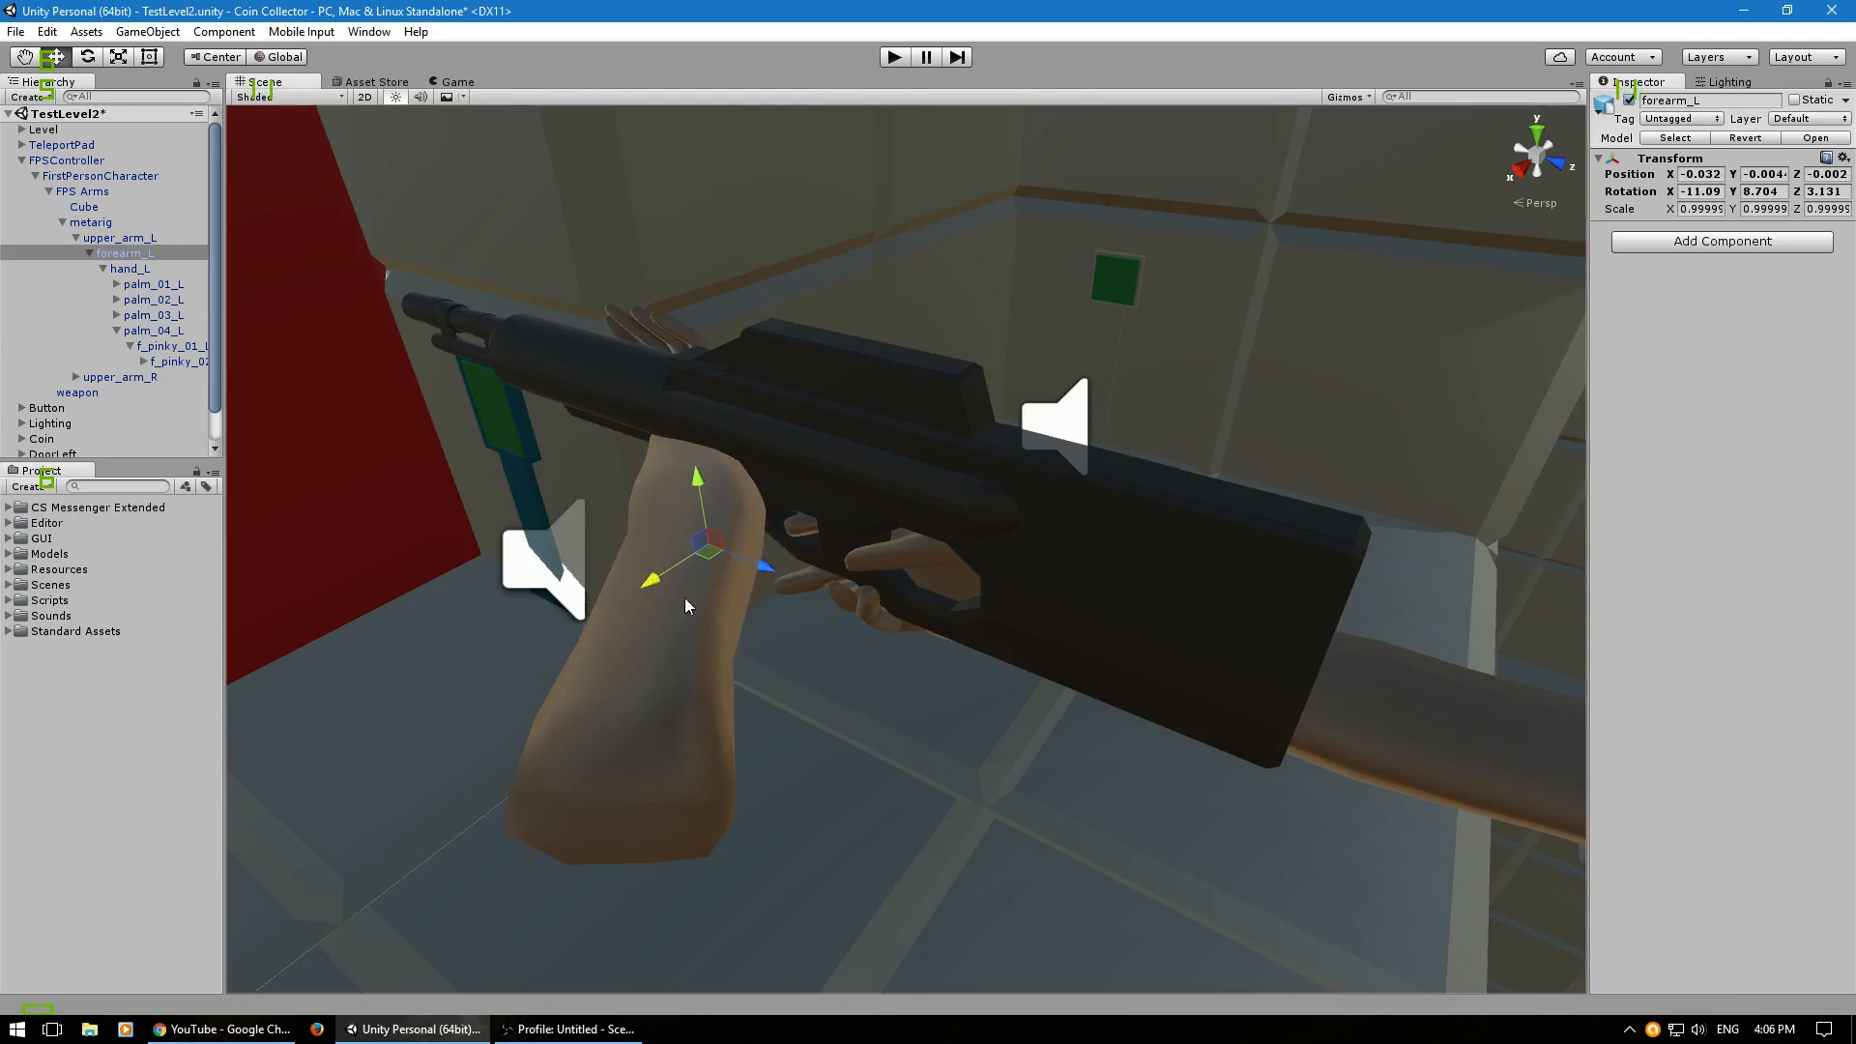
left_click_drag(762, 566, 746, 559)
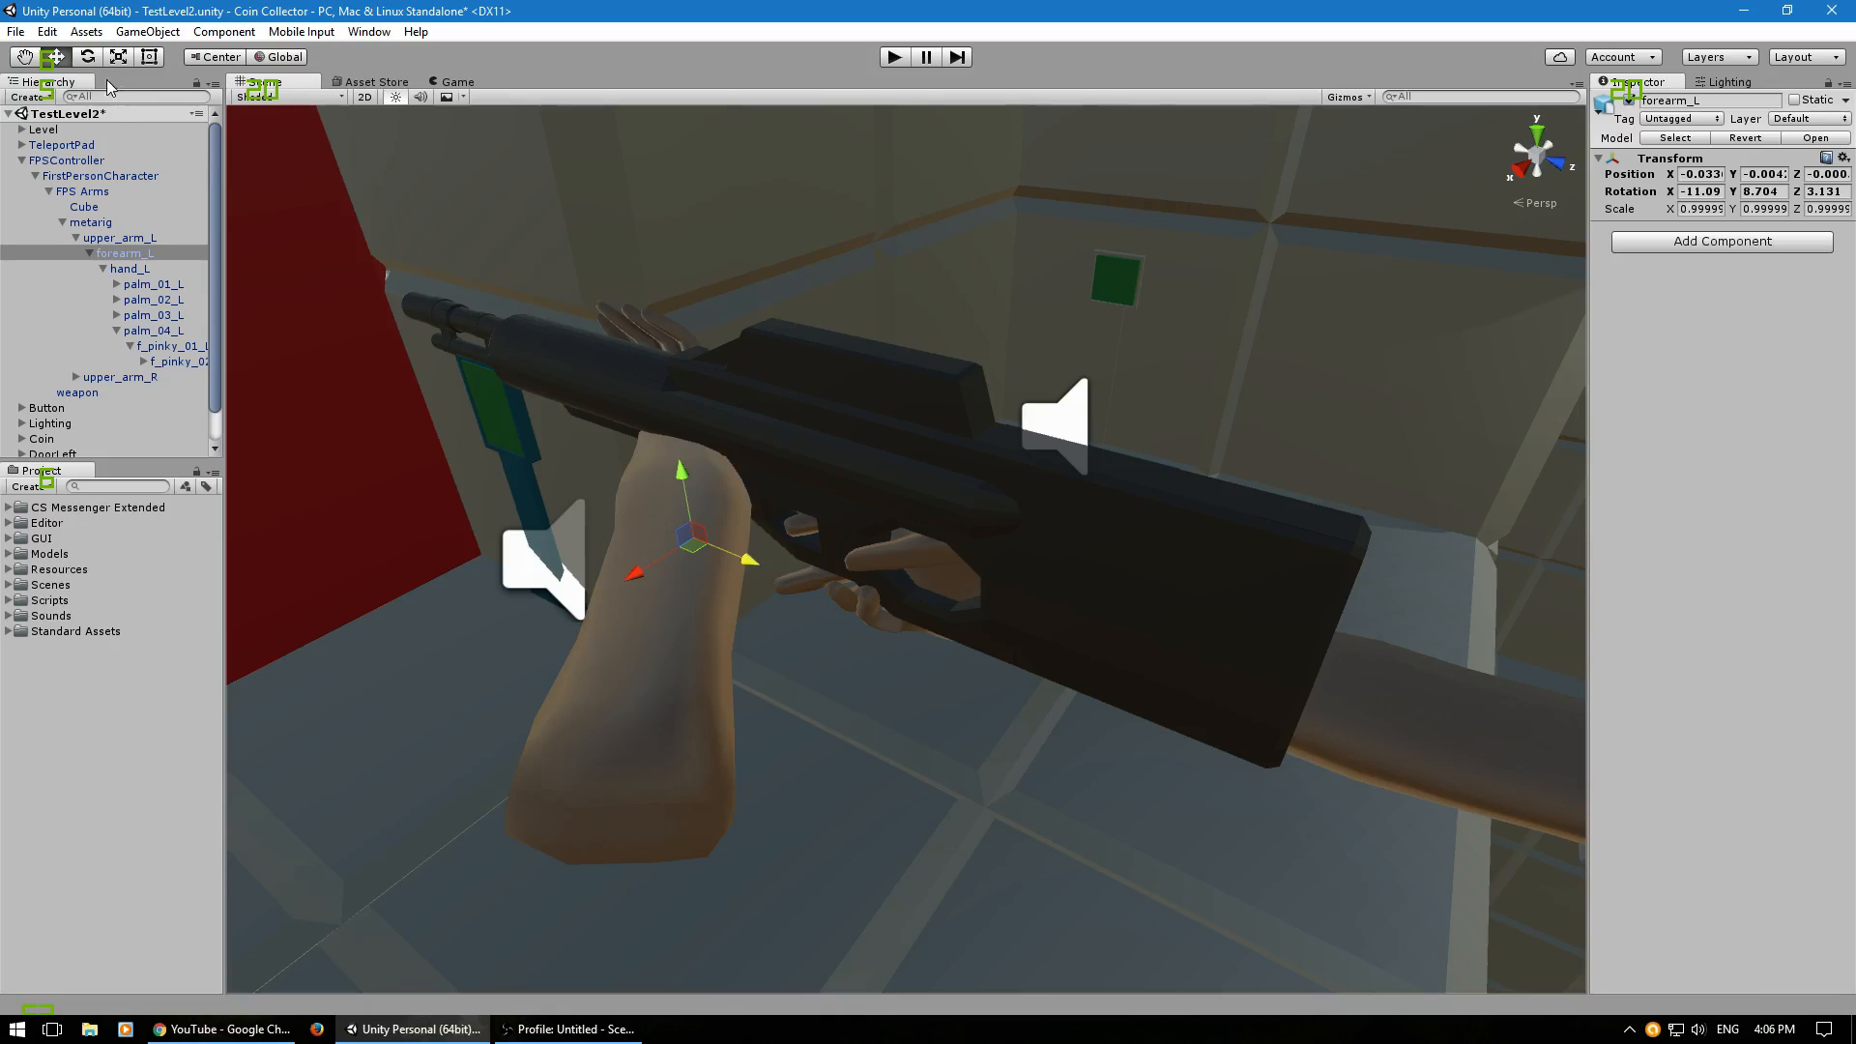
left_click(123, 254)
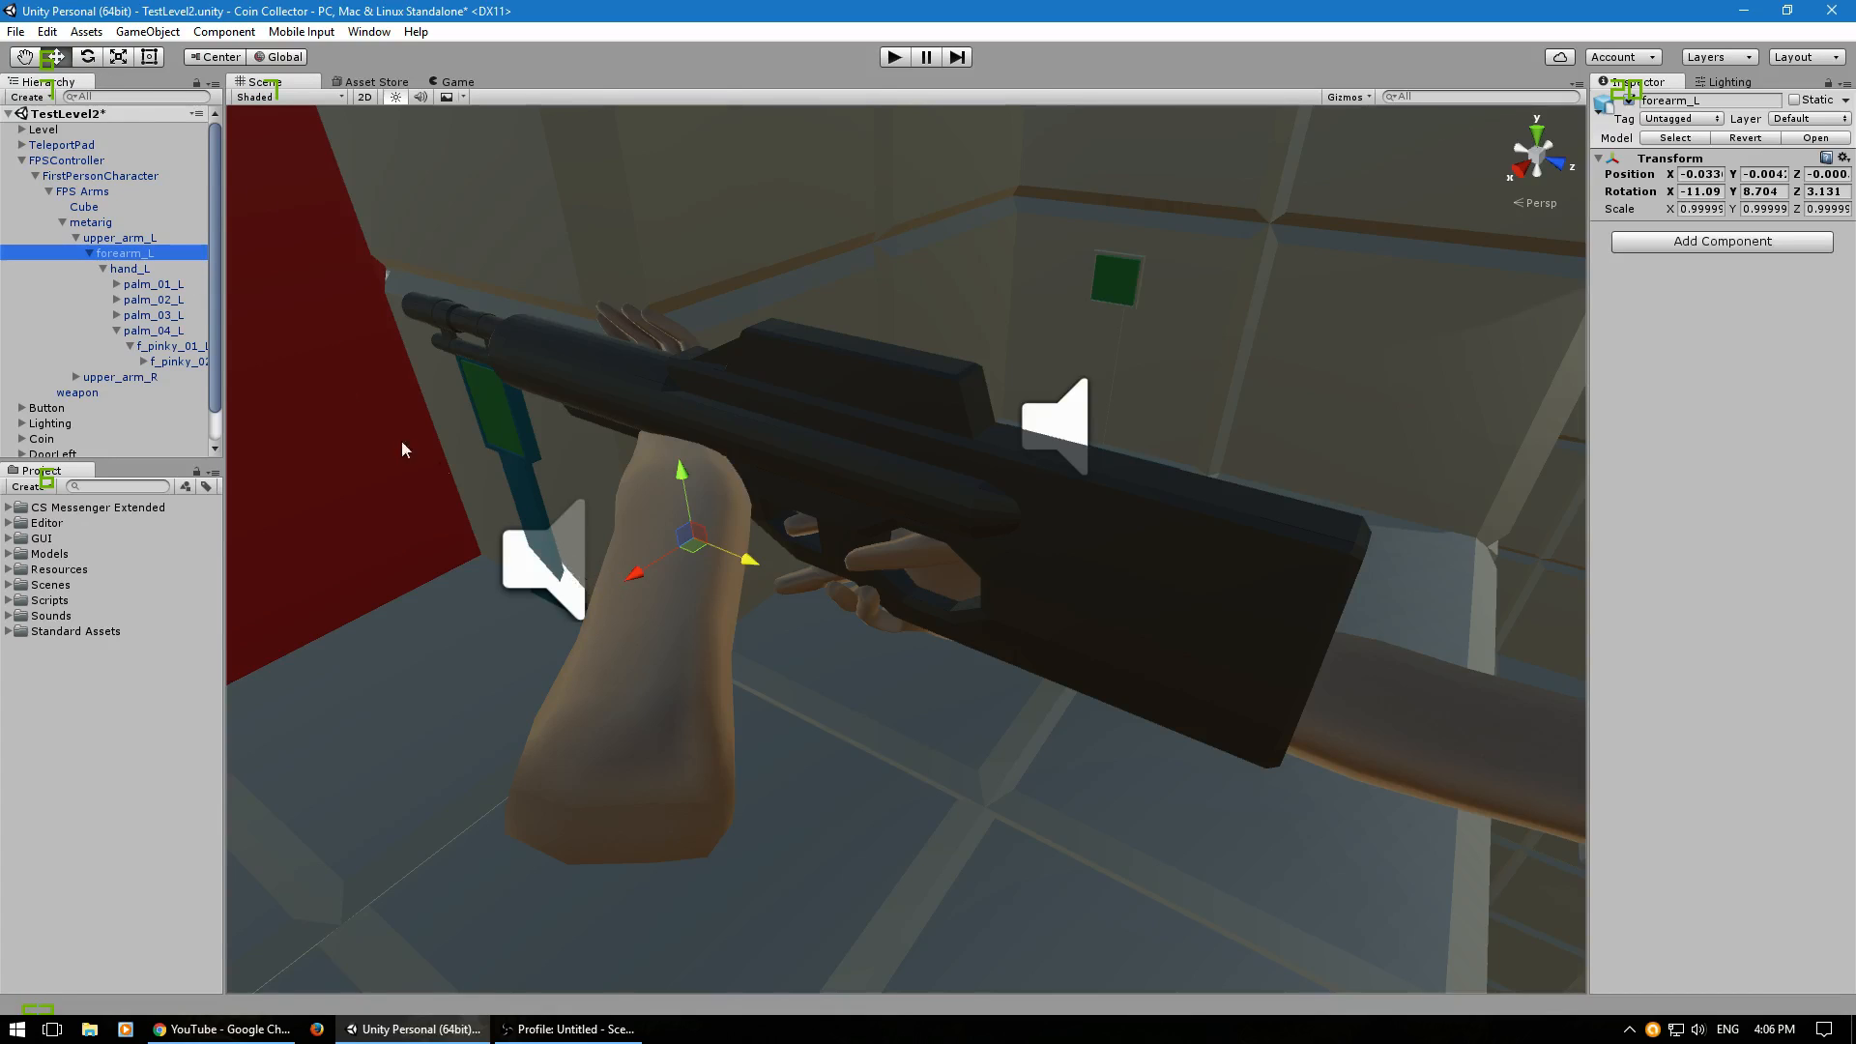
Move upper_arm_L away from the weapon to about X -0.035, Y -0.001, Z 0.0265, and play-test the first-person view.
left_click(118, 239)
left_click_drag(556, 816, 547, 994)
right_click_drag(674, 794, 655, 804)
left_click_drag(785, 665, 771, 533)
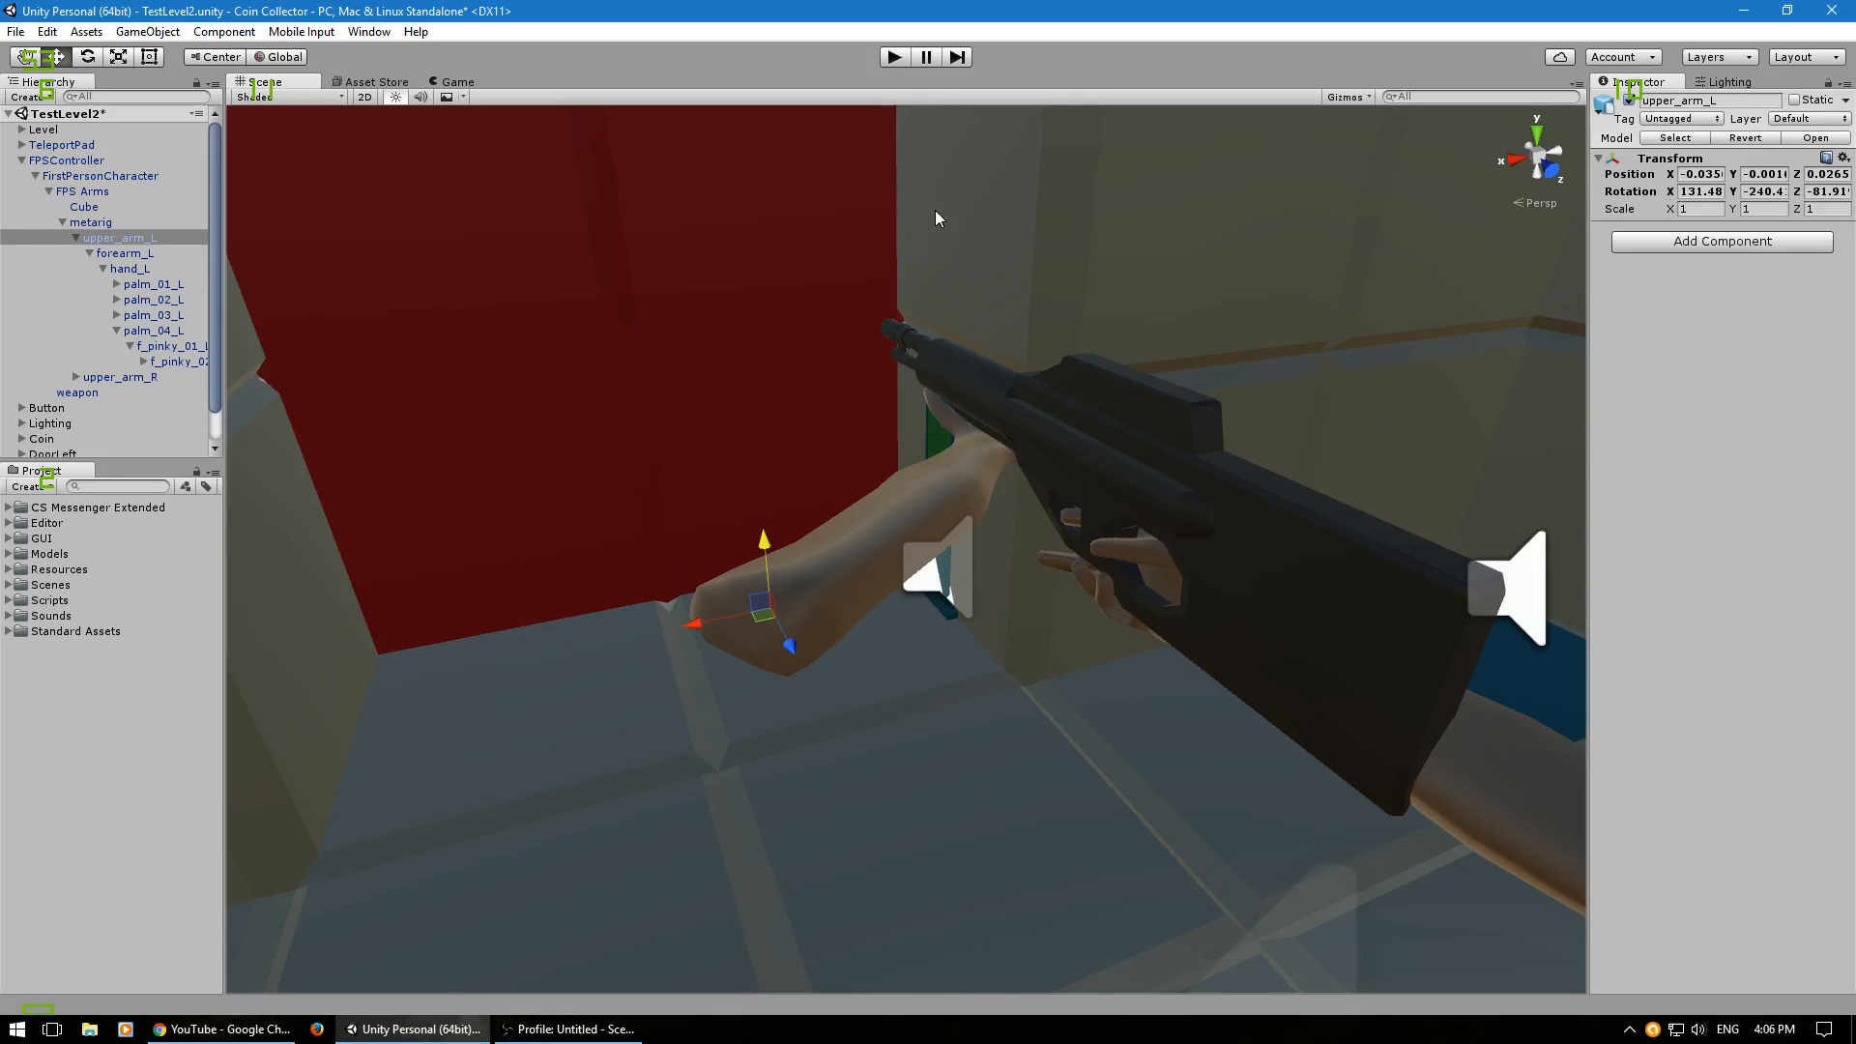
left_click(893, 58)
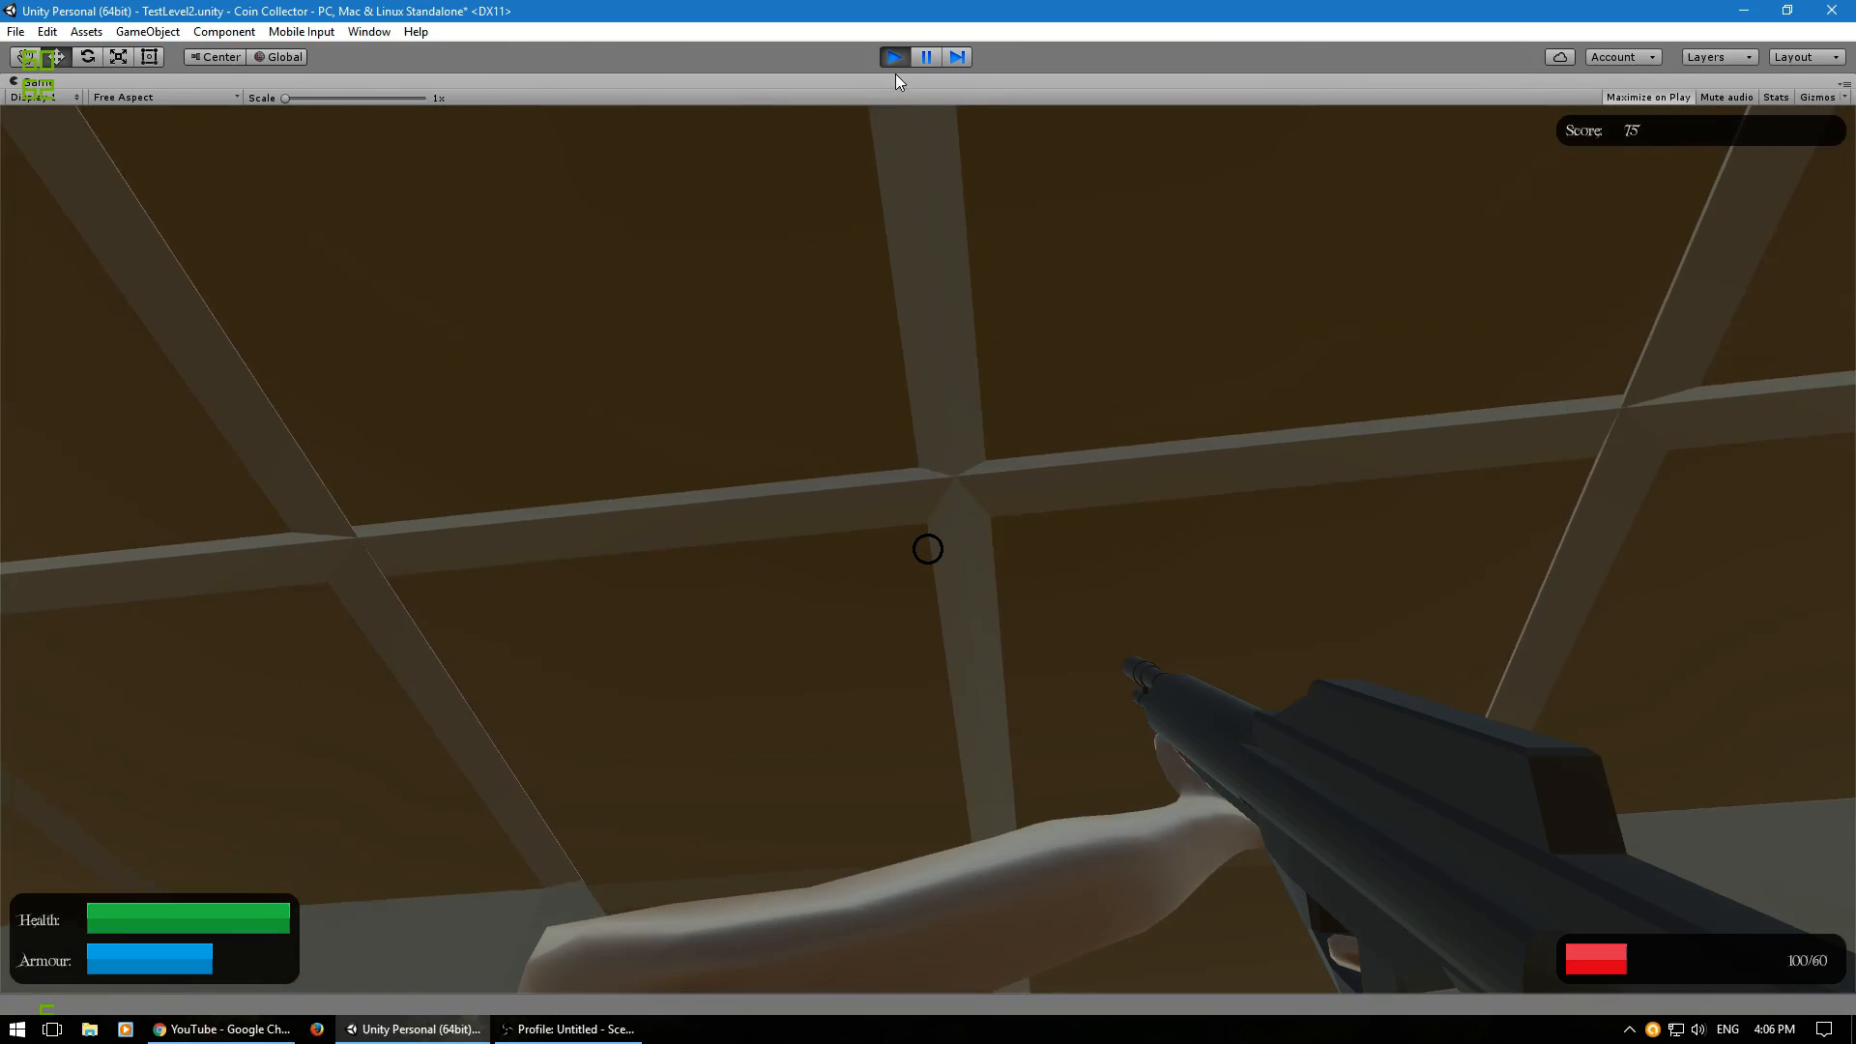
left_click(895, 60)
Rotate the left forearm bone, forearm_L, to about X -3.227, Y -18.99, Z 11.9.
scroll(850, 339, "up", 3)
left_click_drag(863, 332, 1026, 494, "alt")
left_click(88, 57)
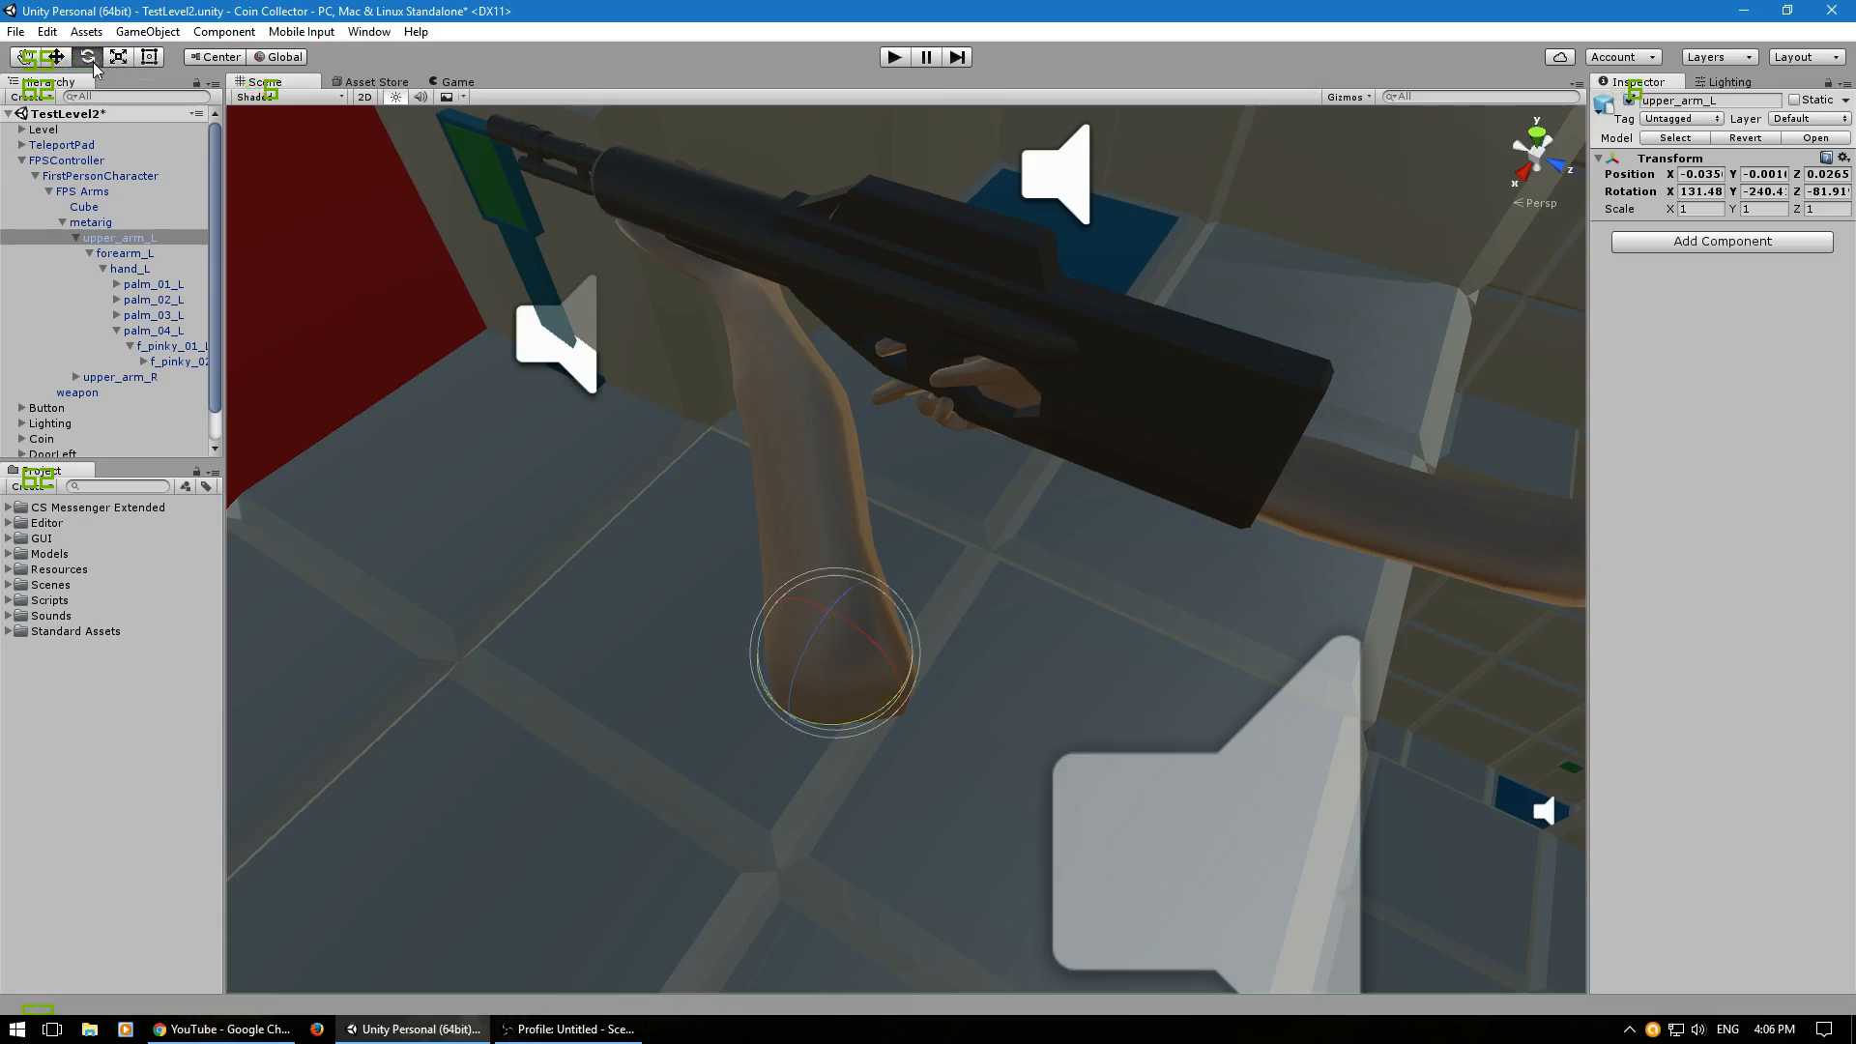
left_click_drag(822, 723, 818, 723)
left_click(124, 253)
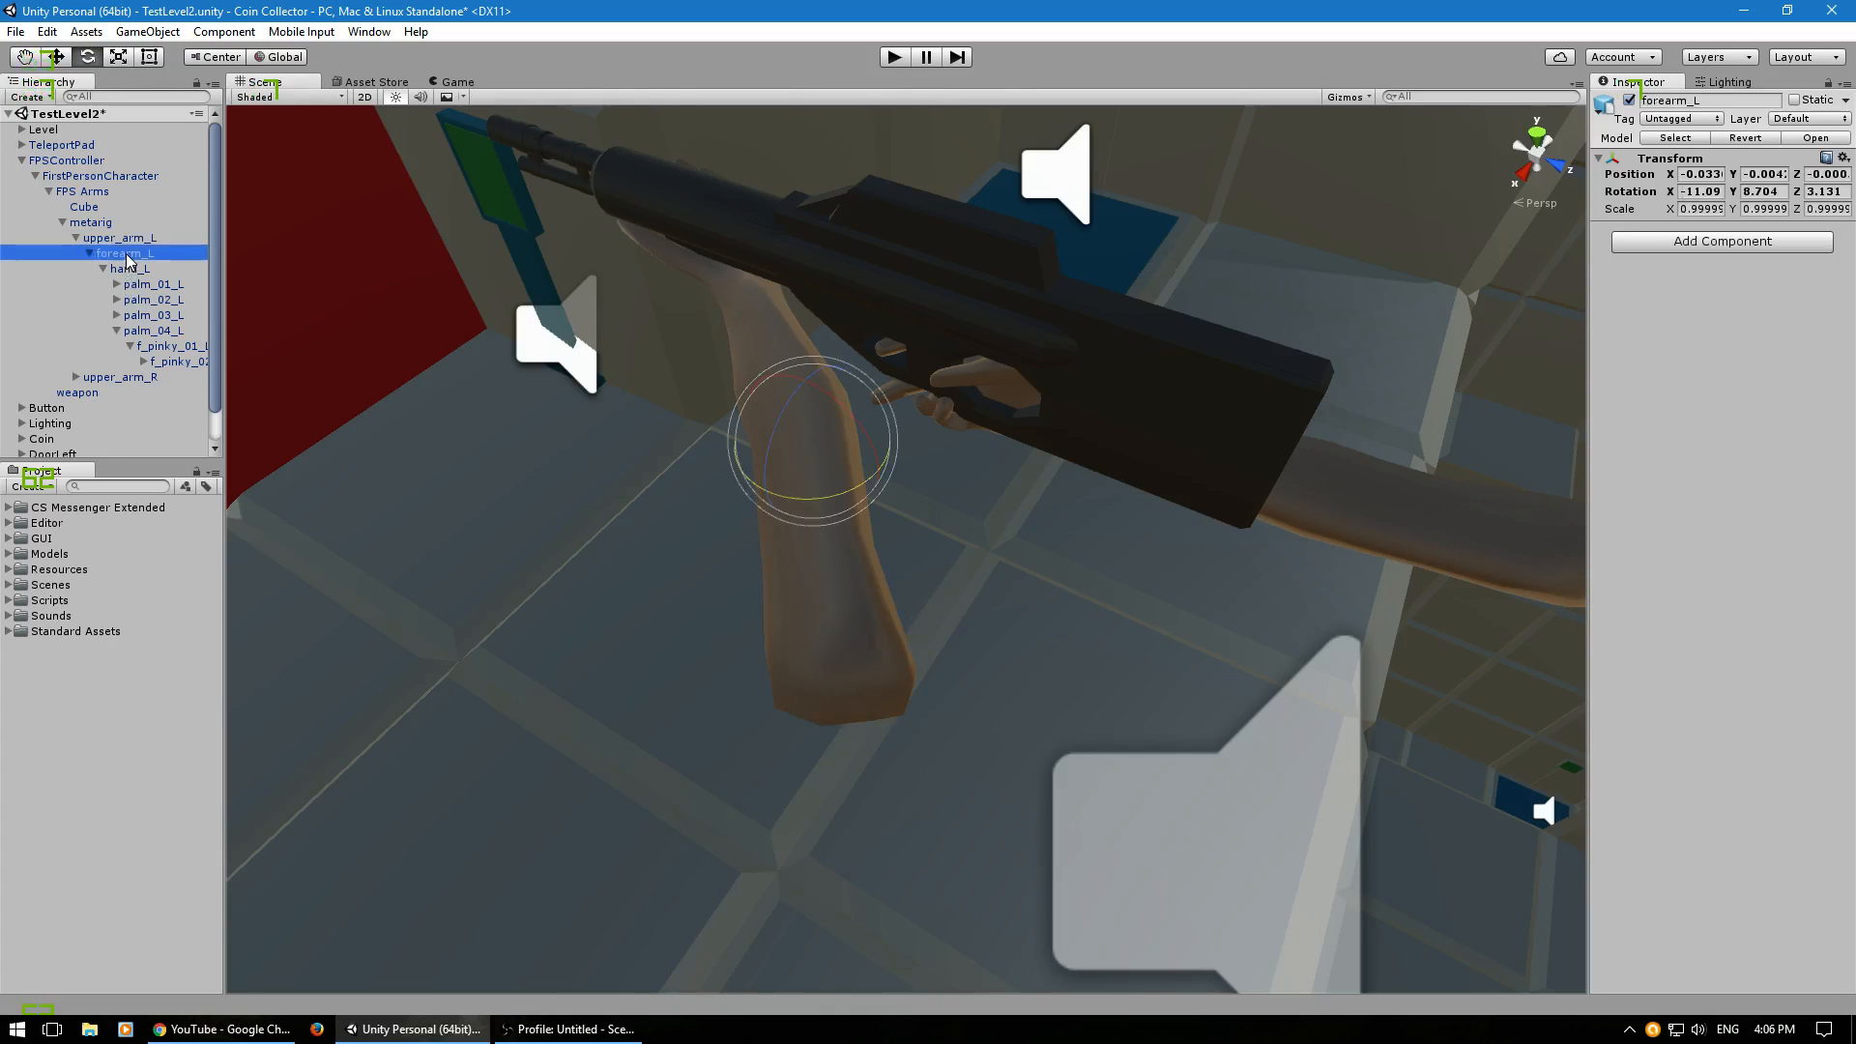
left_click_drag(832, 509, 748, 483)
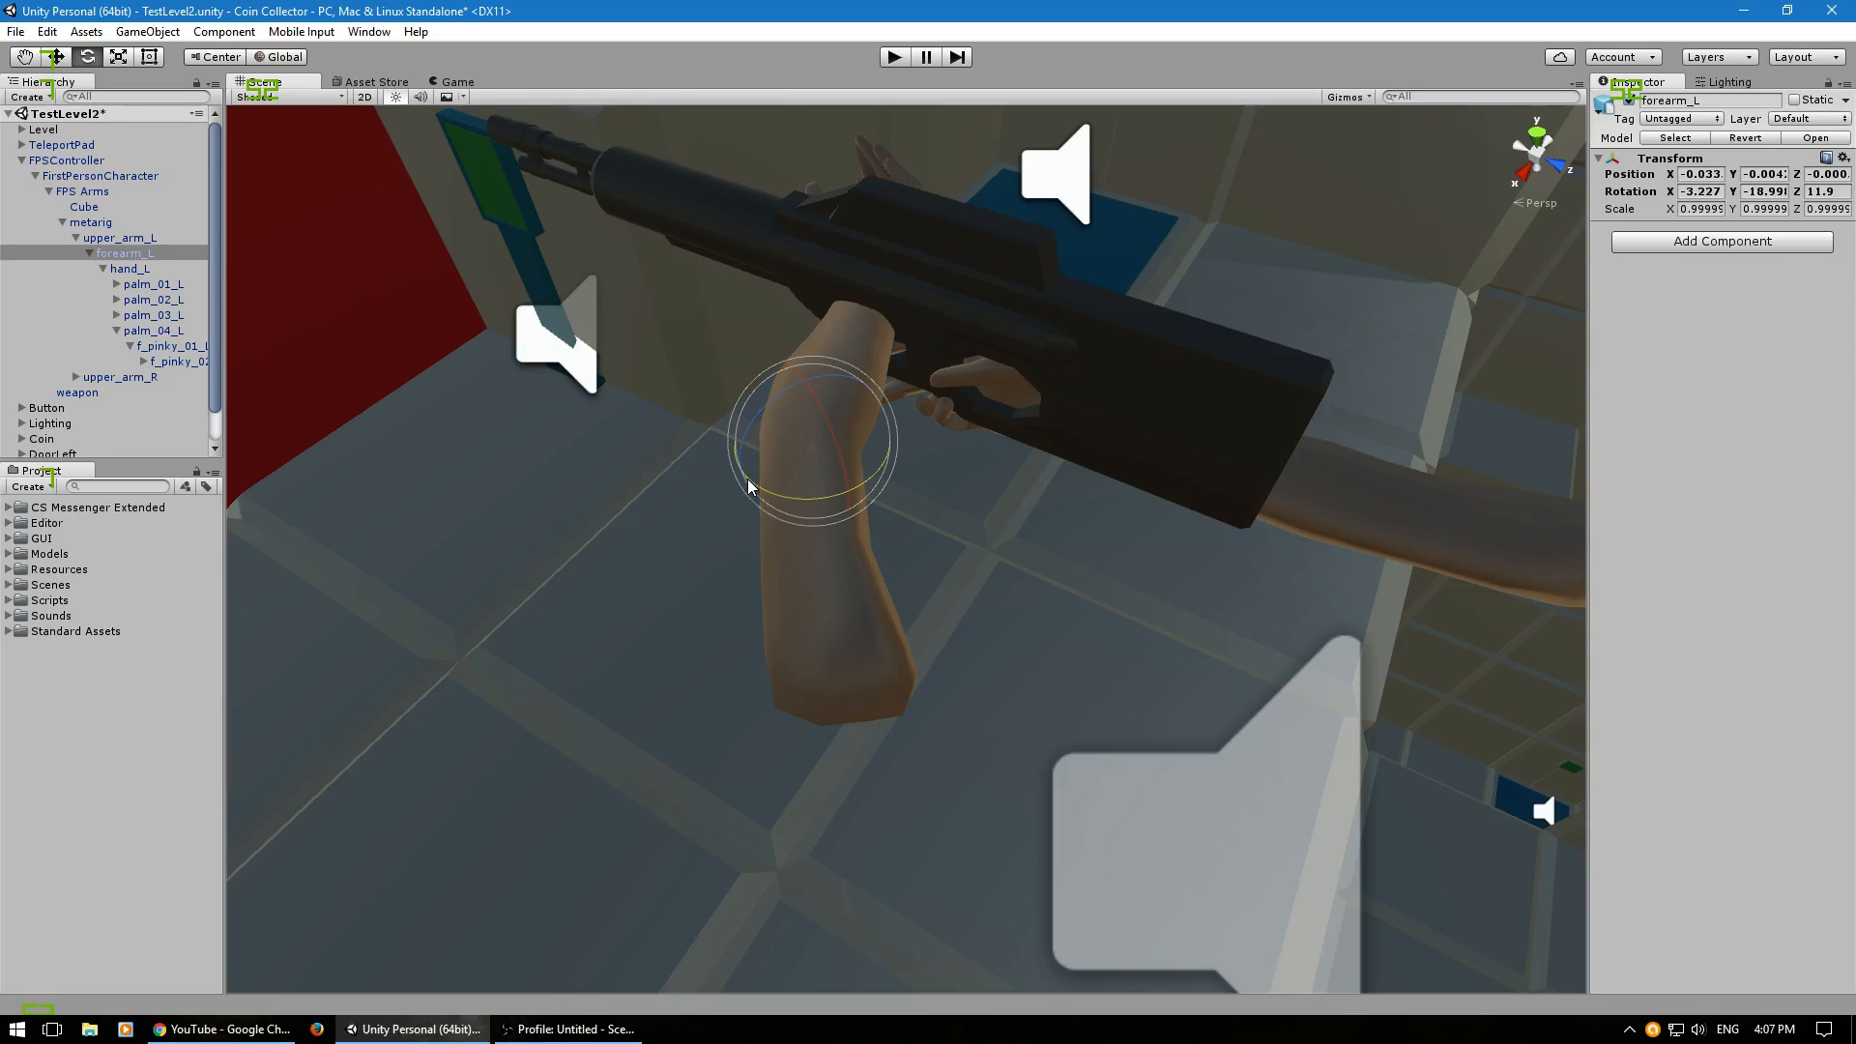
Try to move the left forearm bone, forearm_L, sideways and undo the move.
left_click(55, 56)
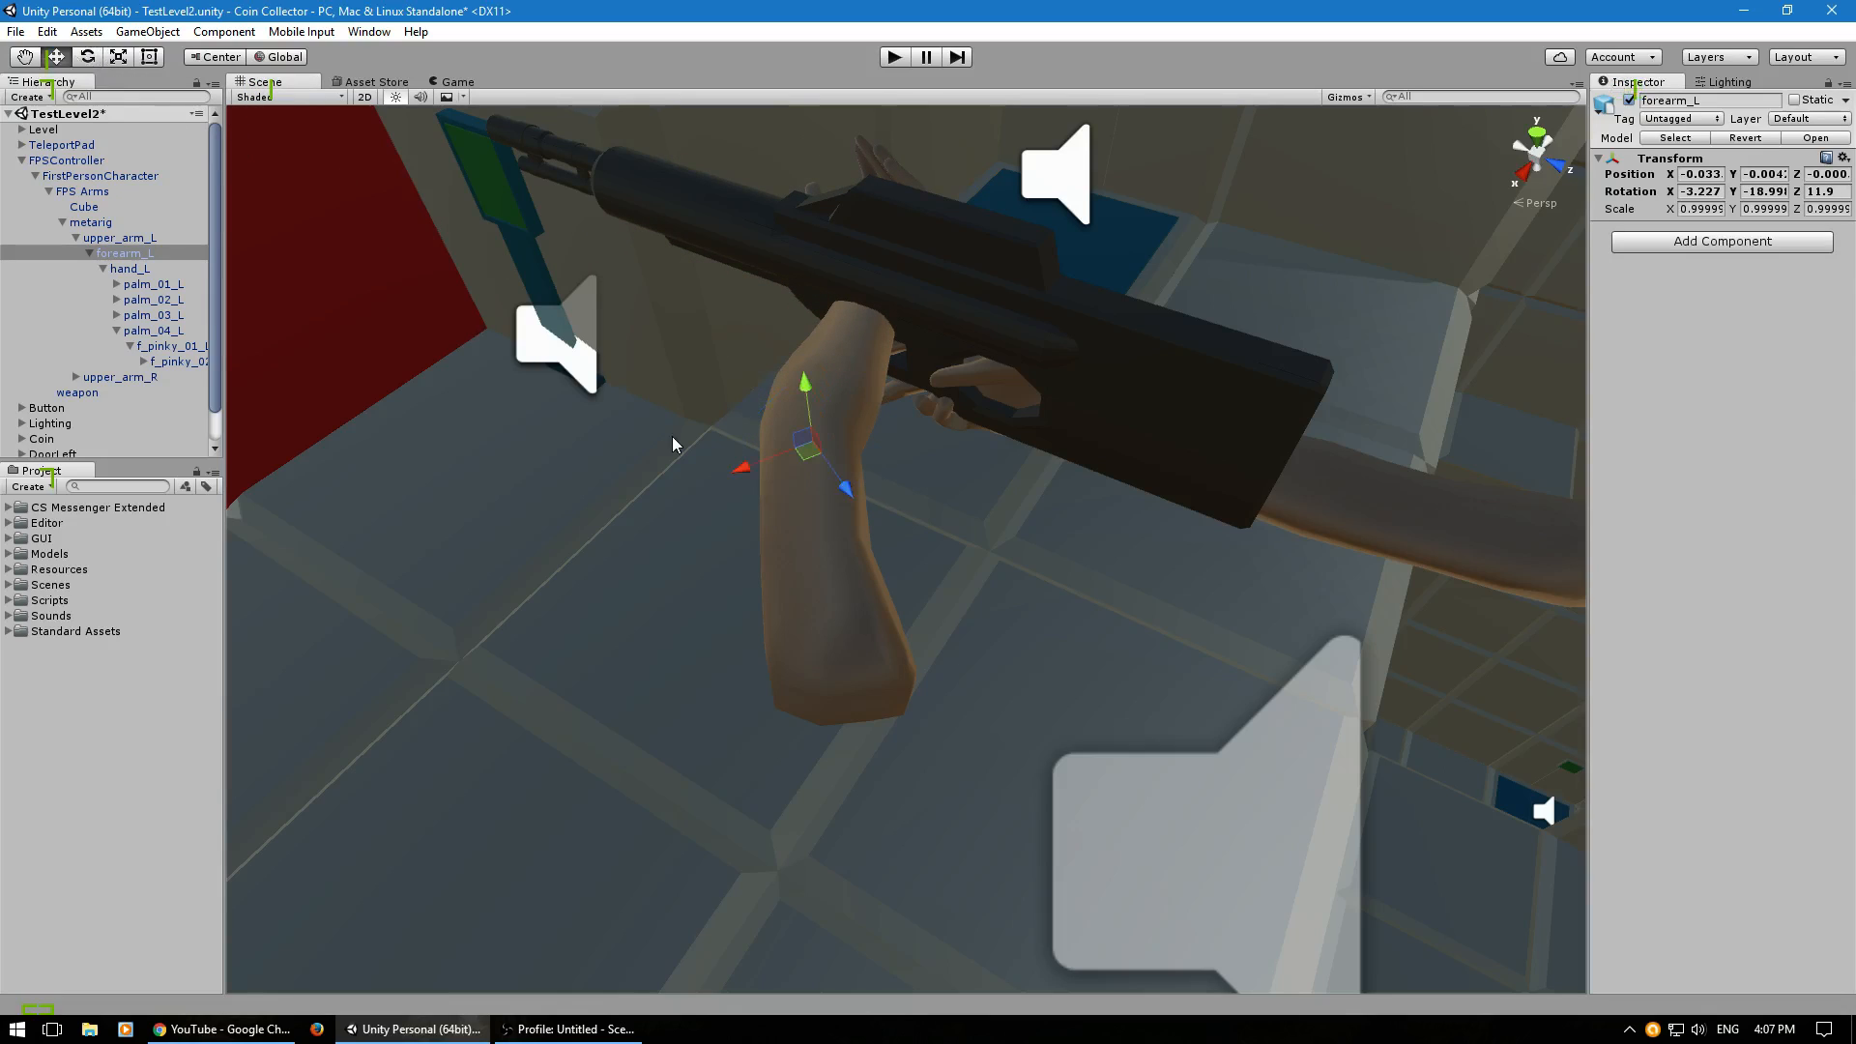
left_click_drag(744, 483, 681, 498)
key("ctrl+z")
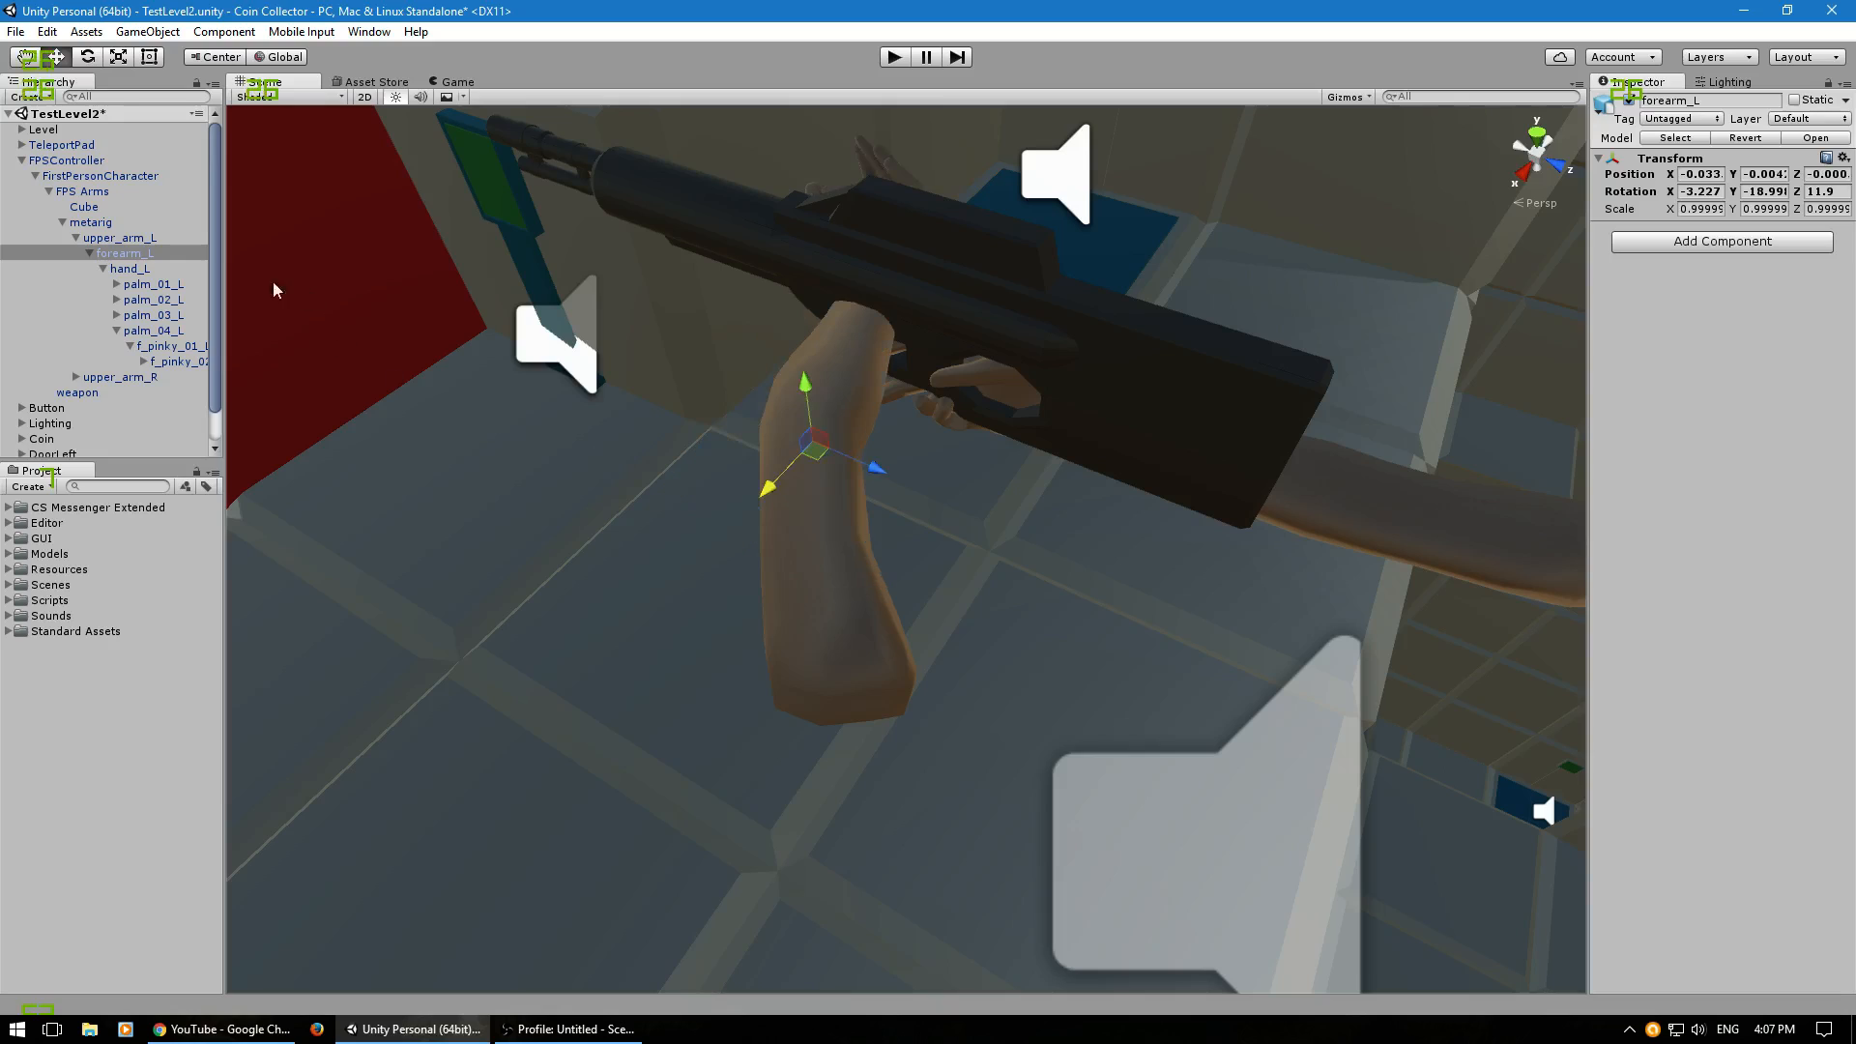
Rotate upper_arm_L to about X 156.48, Y -249.3, Z -95.89 and move it to about X -0.025, Y 0.0142, Z 0.0265.
left_click(104, 239)
left_click_drag(794, 698, 582, 875)
key("e")
left_click(66, 60)
left_click_drag(566, 807, 997, 733)
left_click_drag(1012, 596, 1087, 641)
left_click_drag(1025, 696, 1036, 703)
left_click_drag(1090, 649, 1099, 649)
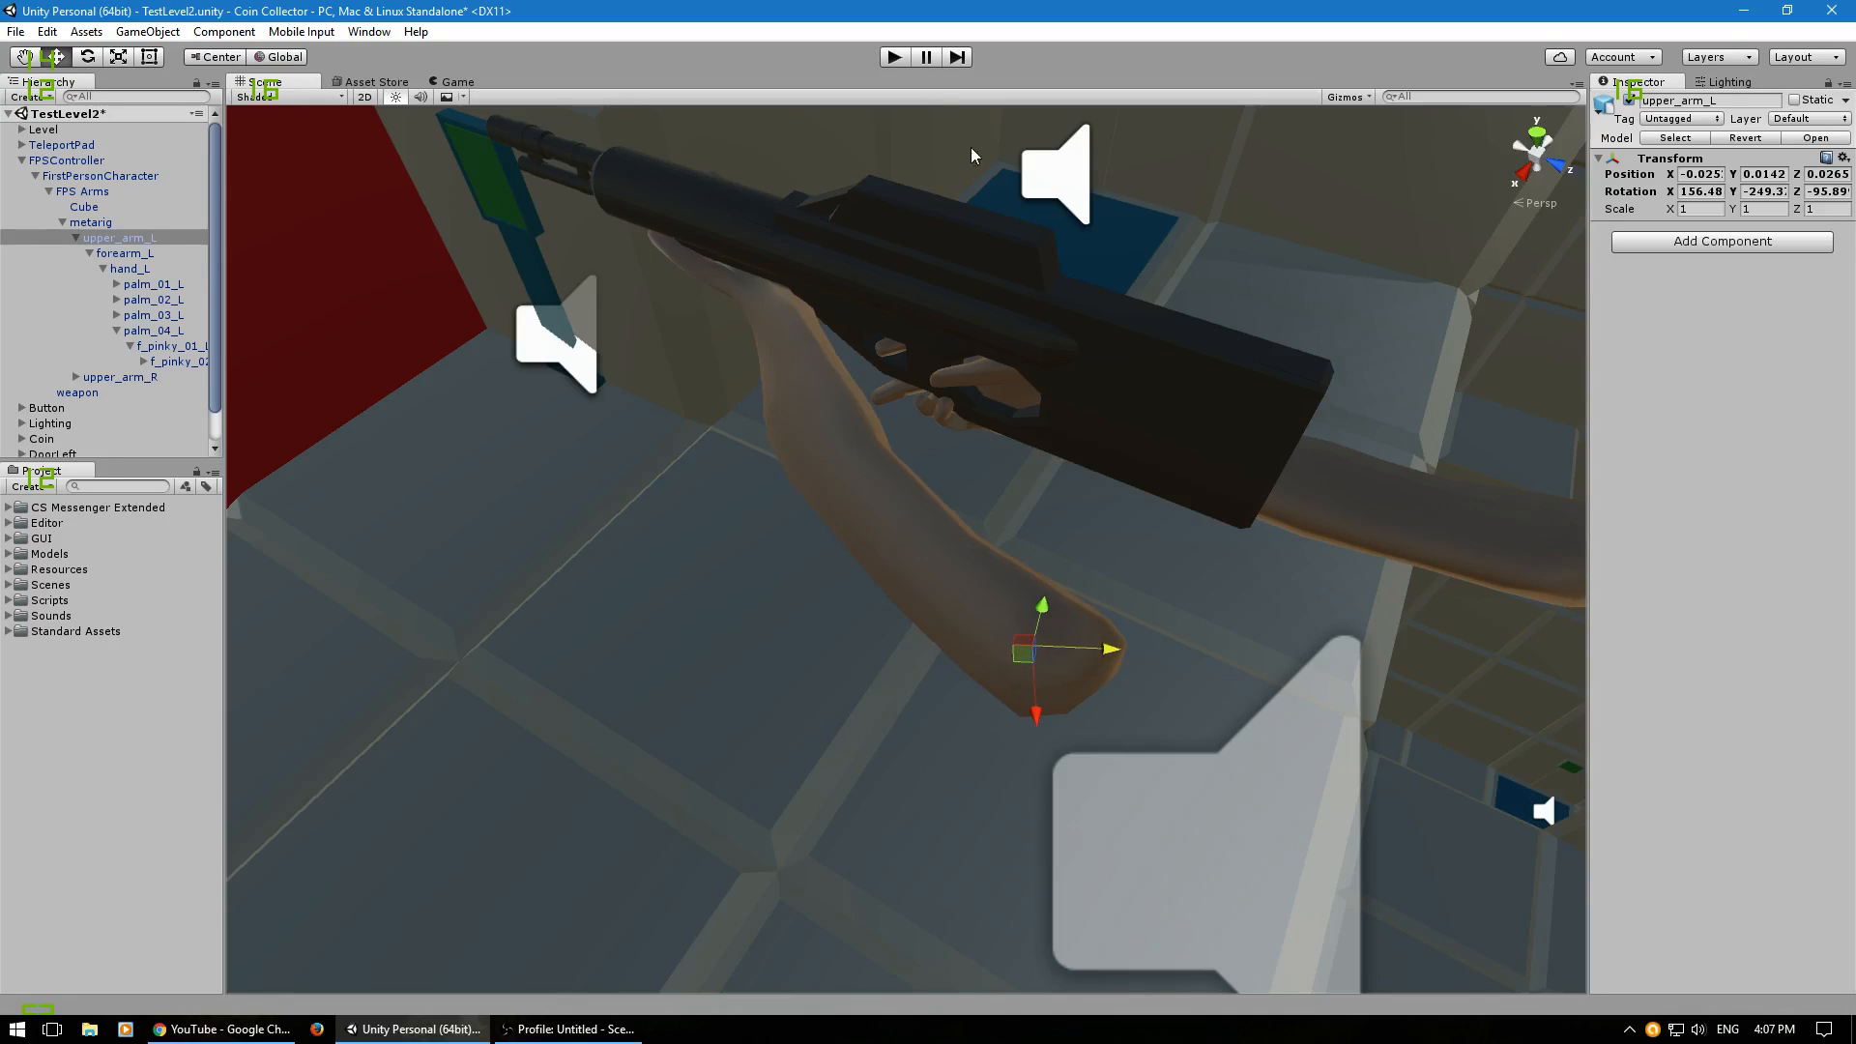
Play-test the first-person view, and lower the left forearm bone, forearm_L, to about X -0.034, Y 0.0009, Z -0.002.
left_click(896, 60)
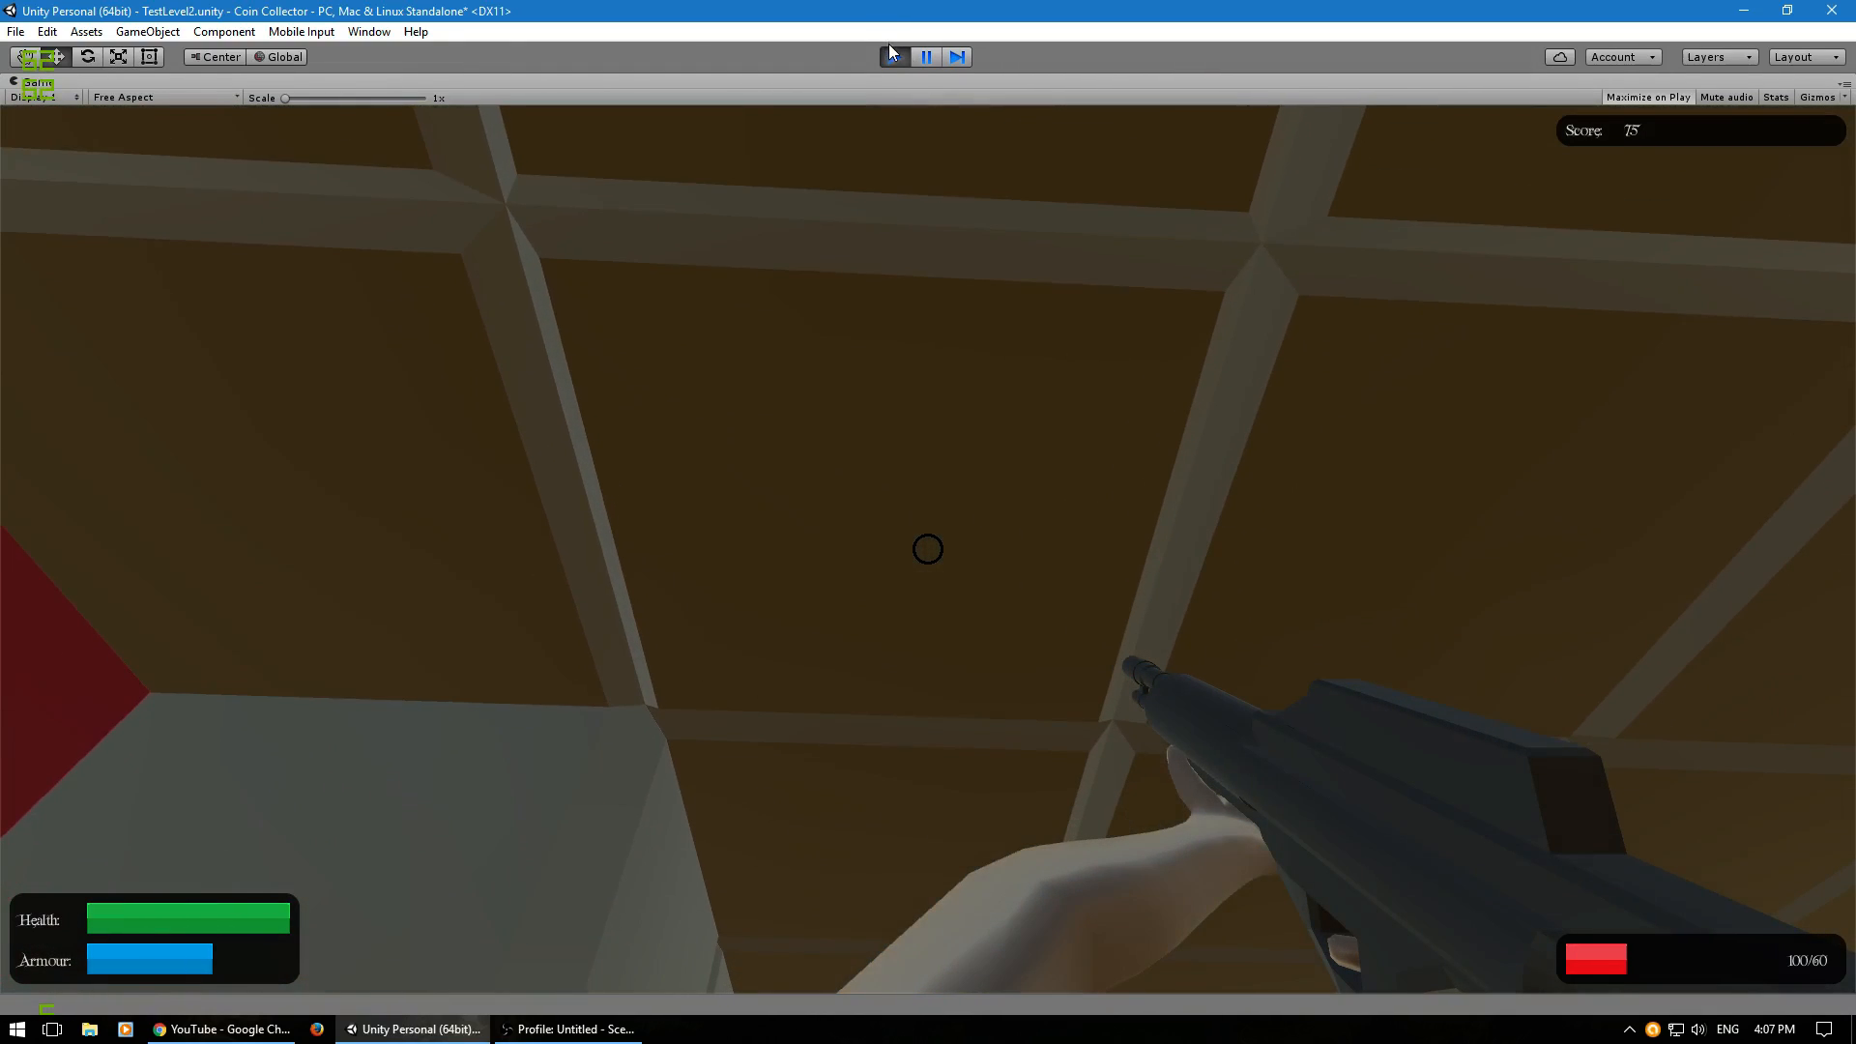
left_click(892, 49)
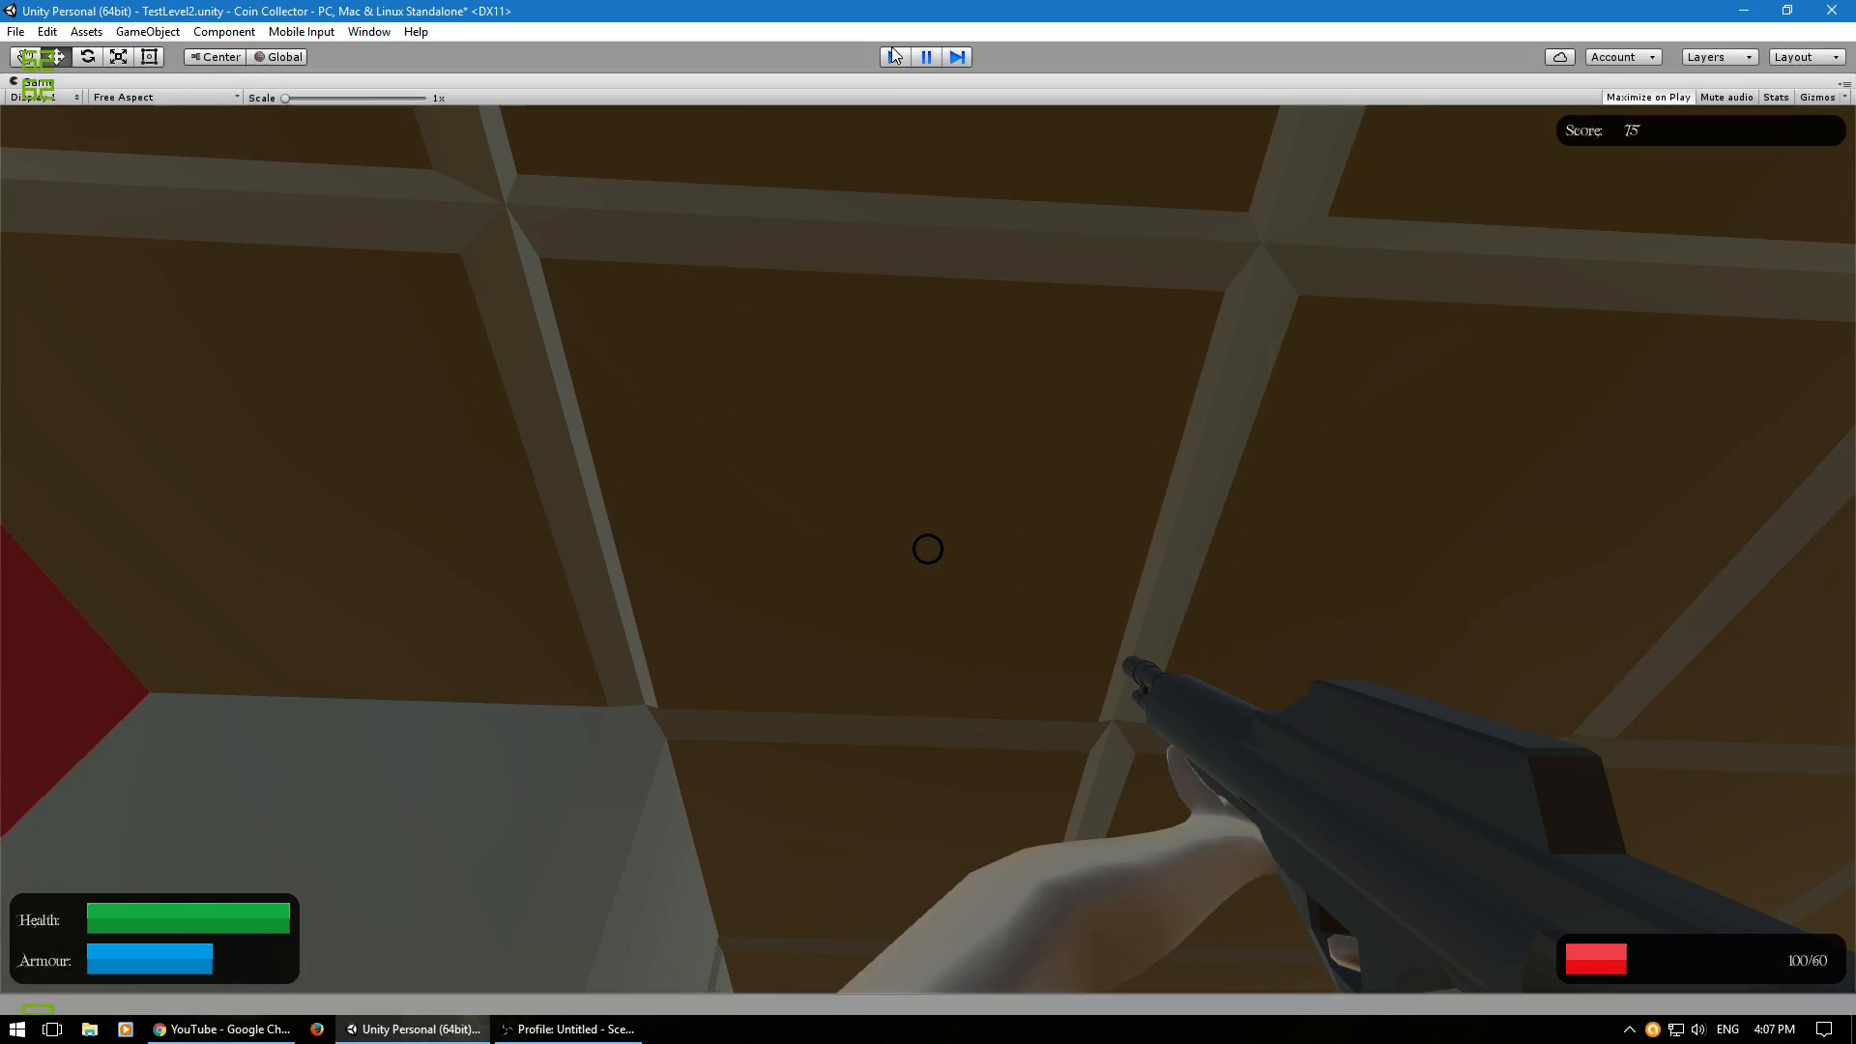
right_click_drag(975, 631, 1293, 400)
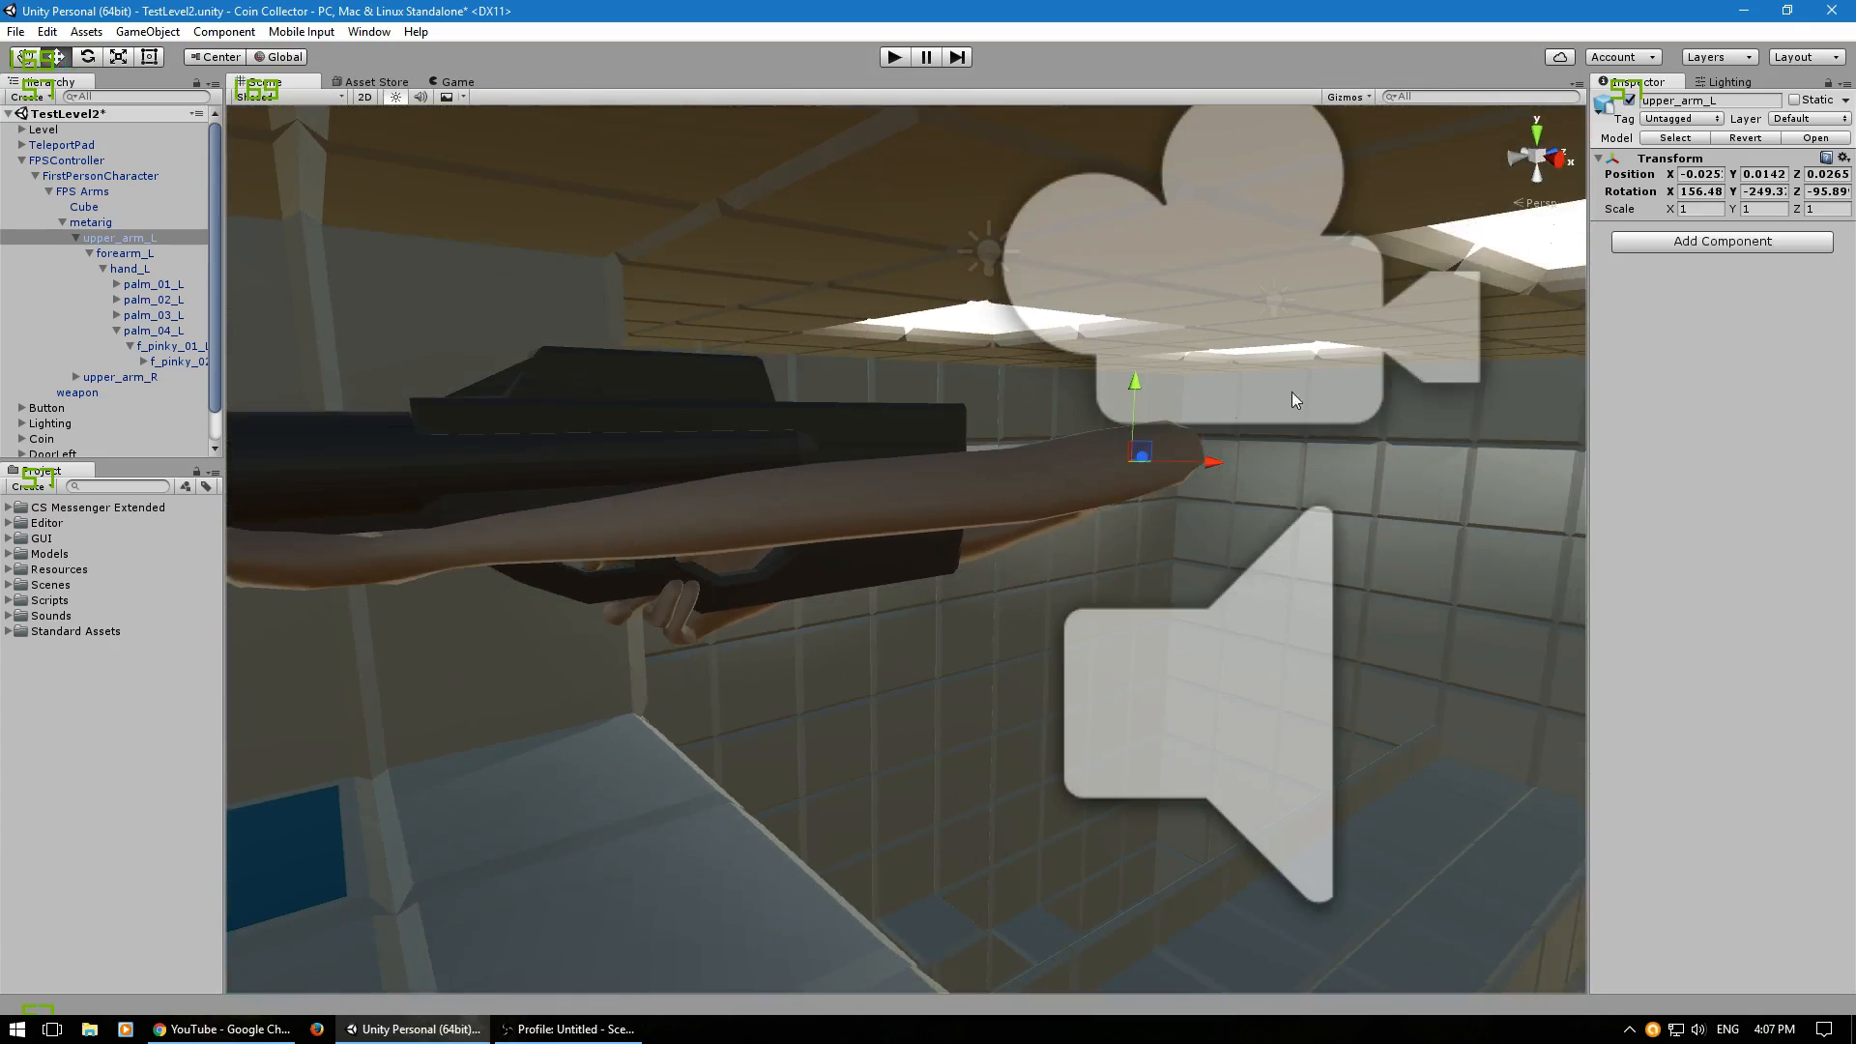
left_click(107, 255)
left_click_drag(824, 449, 831, 485)
left_click(87, 58)
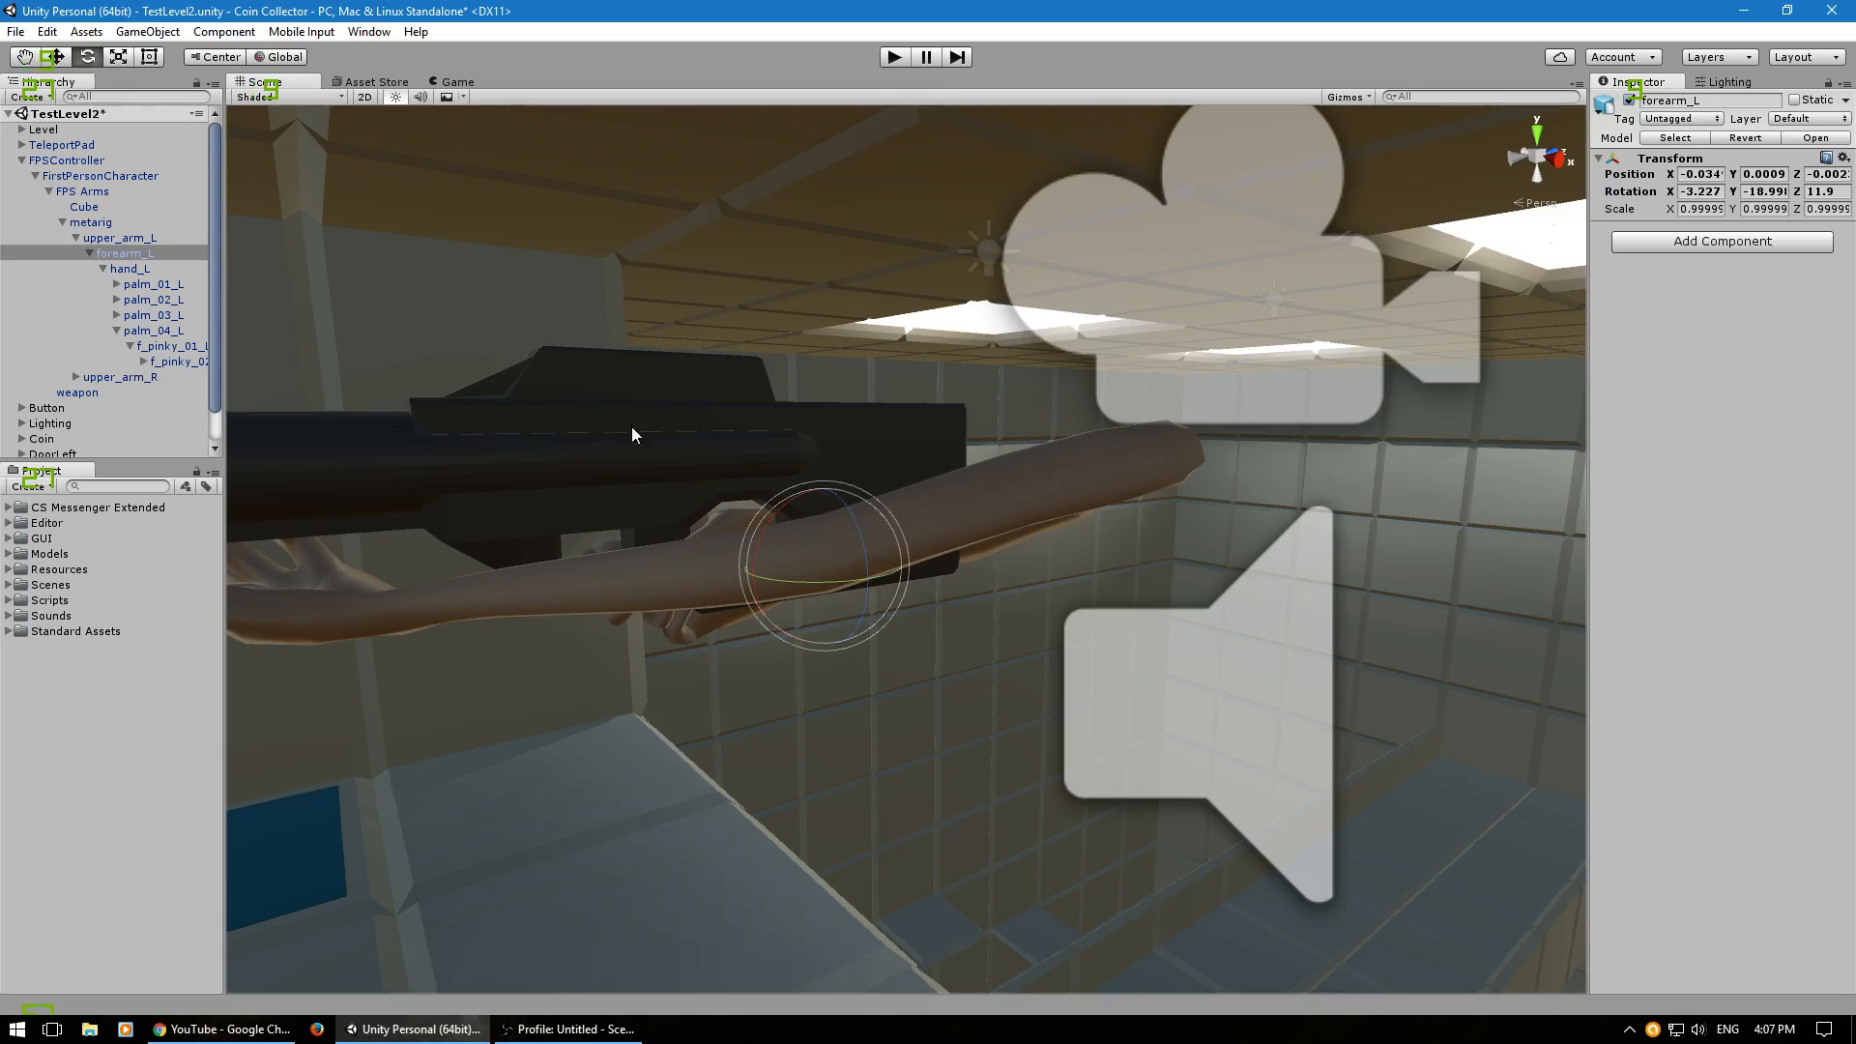
Raise upper_arm_L to about X -0.025, Y 0.0143, Z 0.0335, and play-test the first-person view.
left_click(57, 56)
left_click(120, 237)
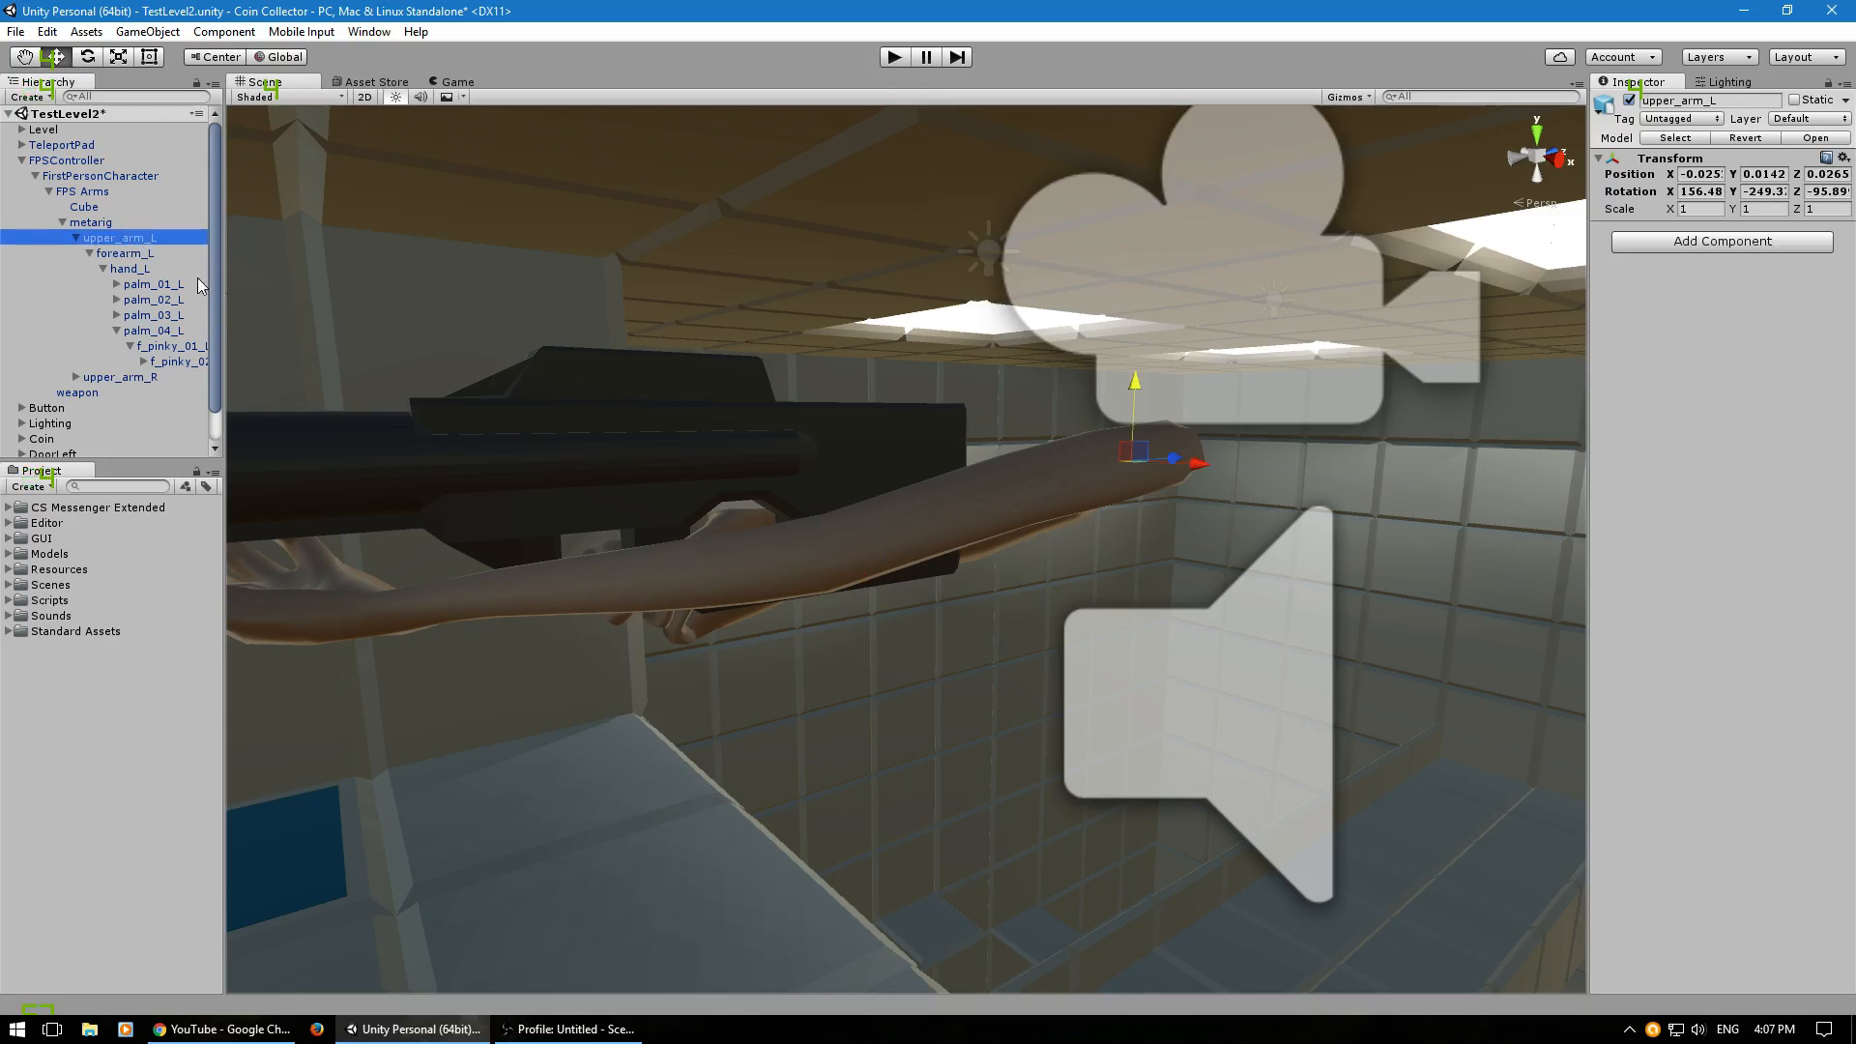
left_click_drag(1135, 385, 1139, 329)
left_click(888, 57)
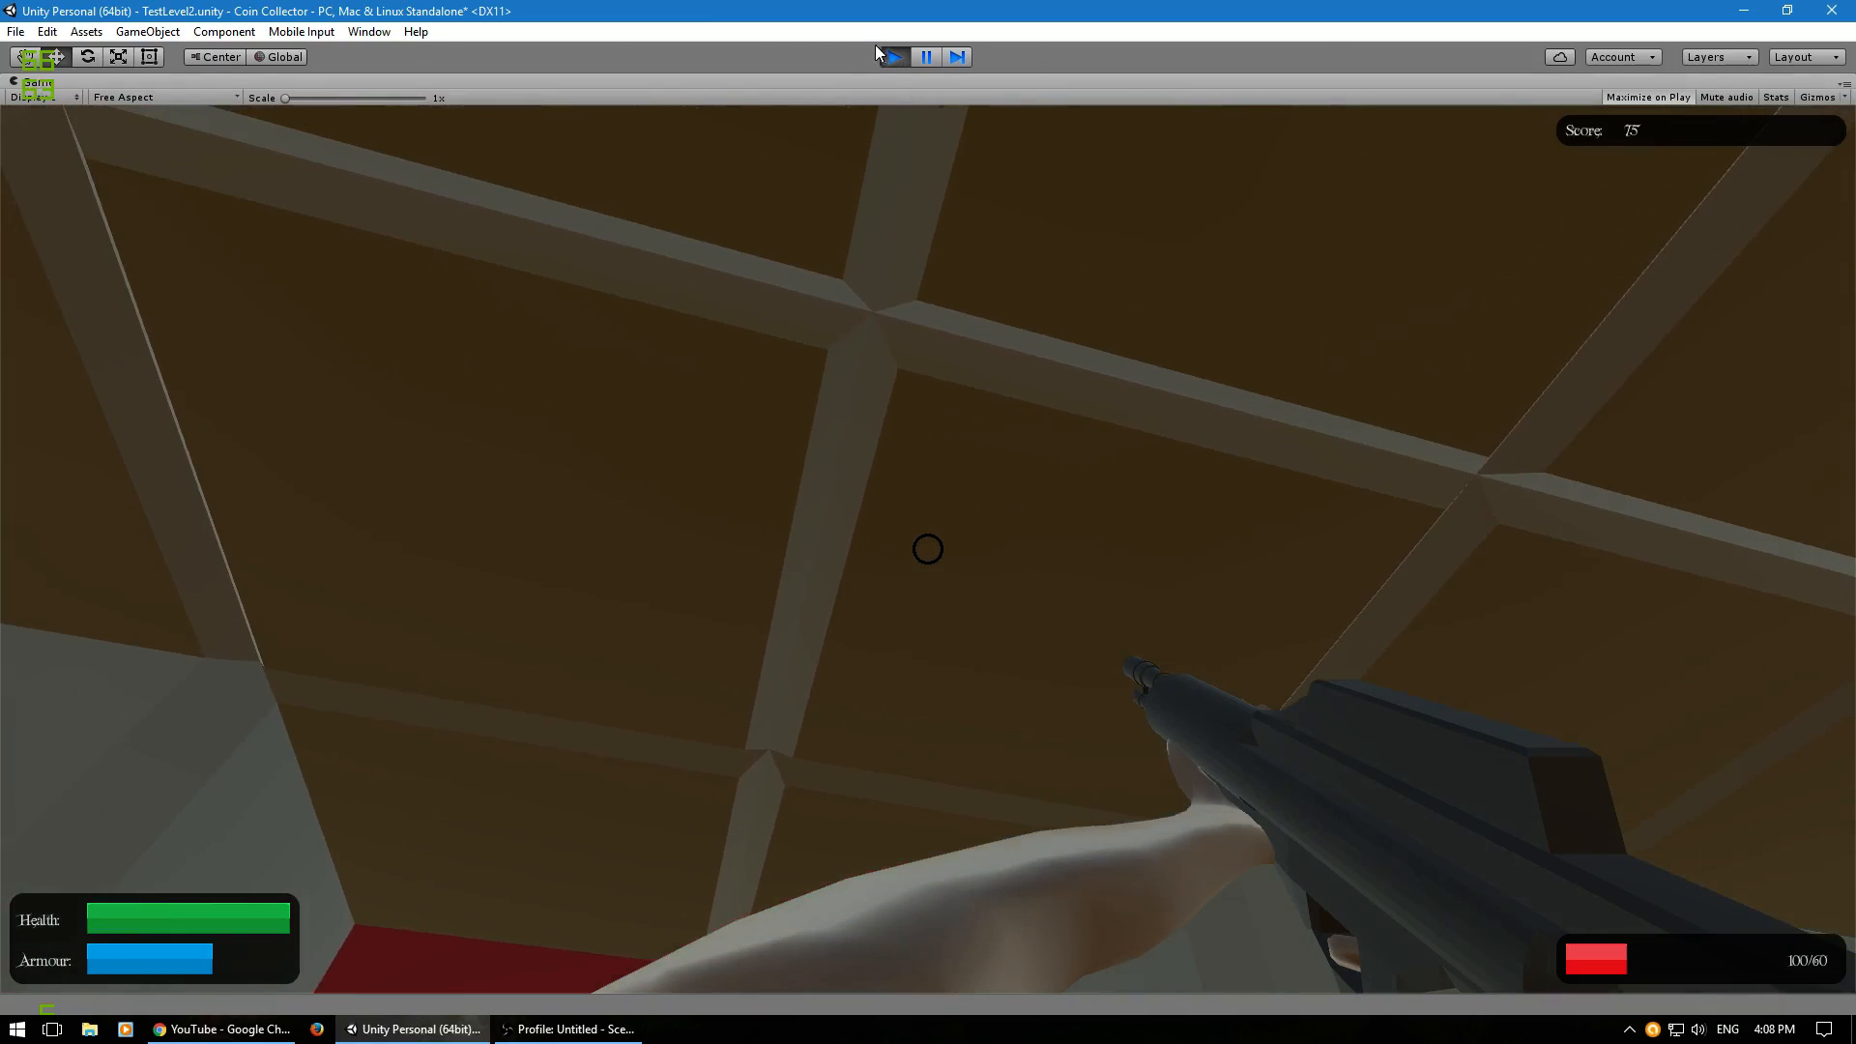
left_click(891, 56)
Collapse the metarig and FPS Arms bone hierarchies under FirstPersonCharacter.
right_click_drag(932, 553, 952, 619)
left_click(62, 222)
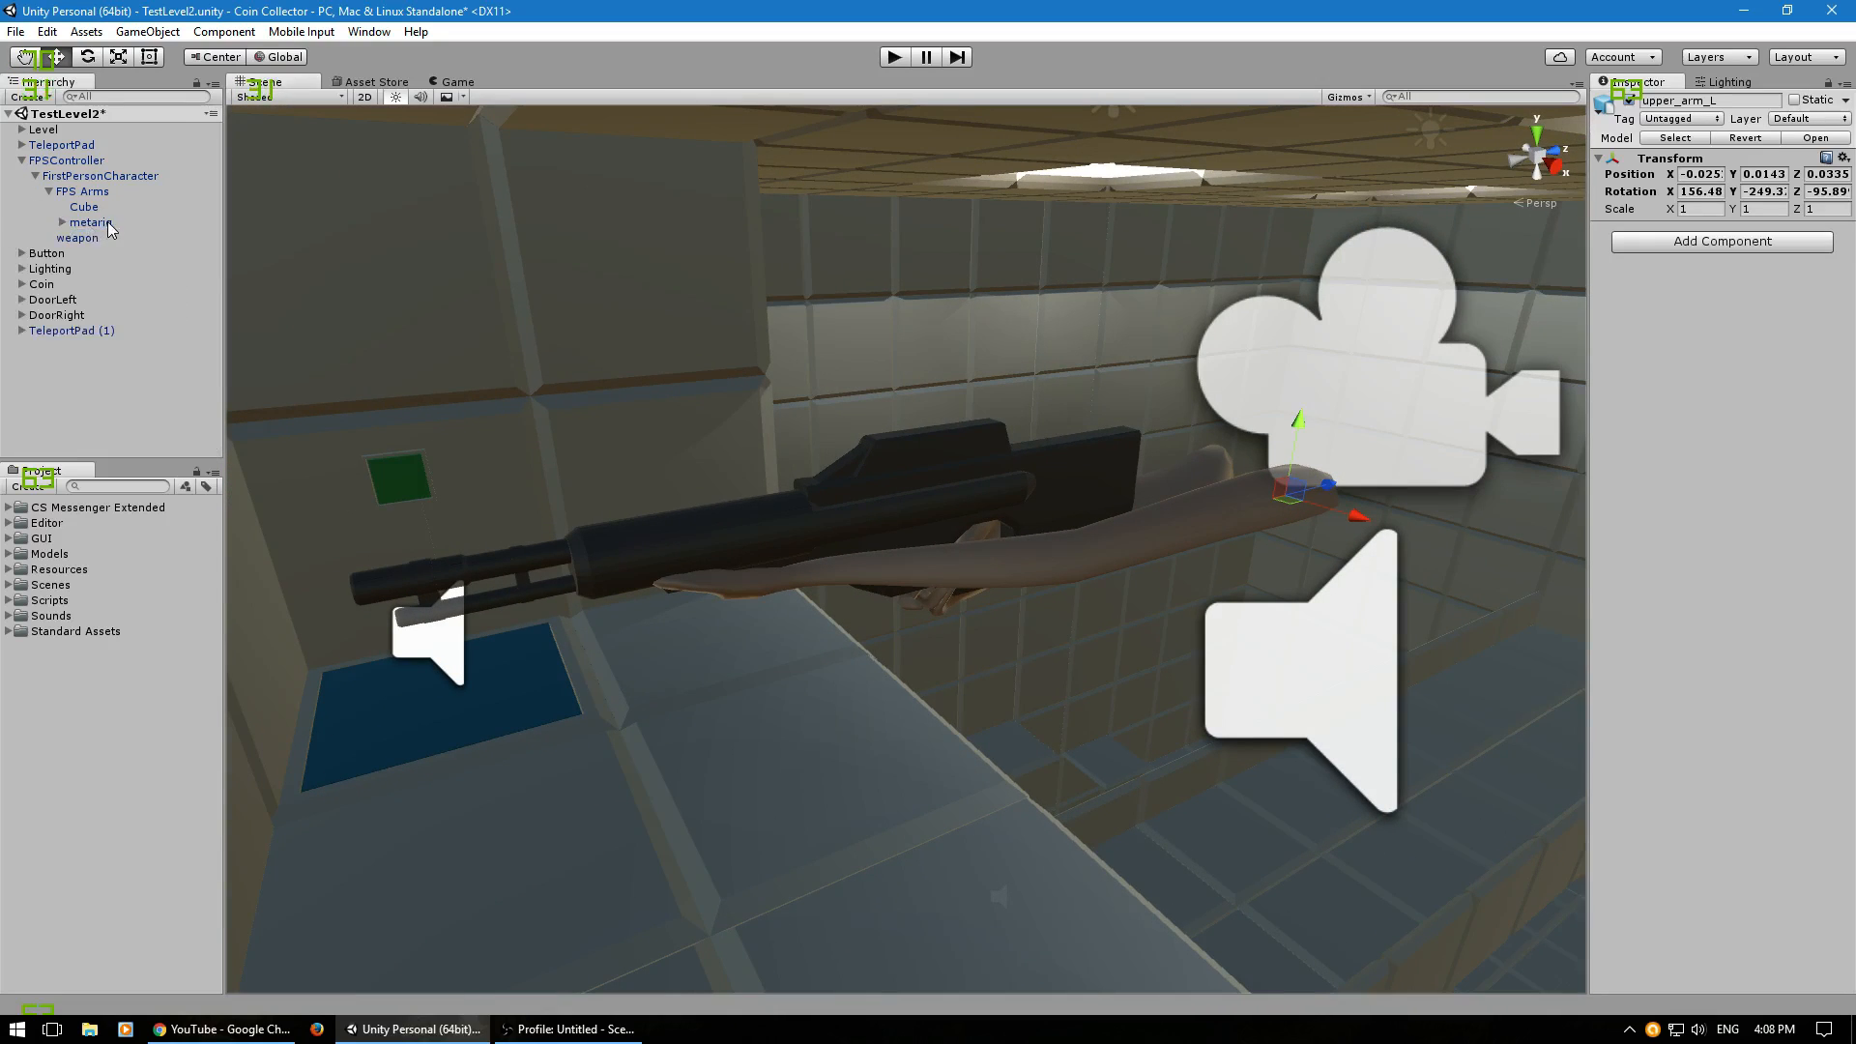
left_click(54, 191)
left_click(49, 190)
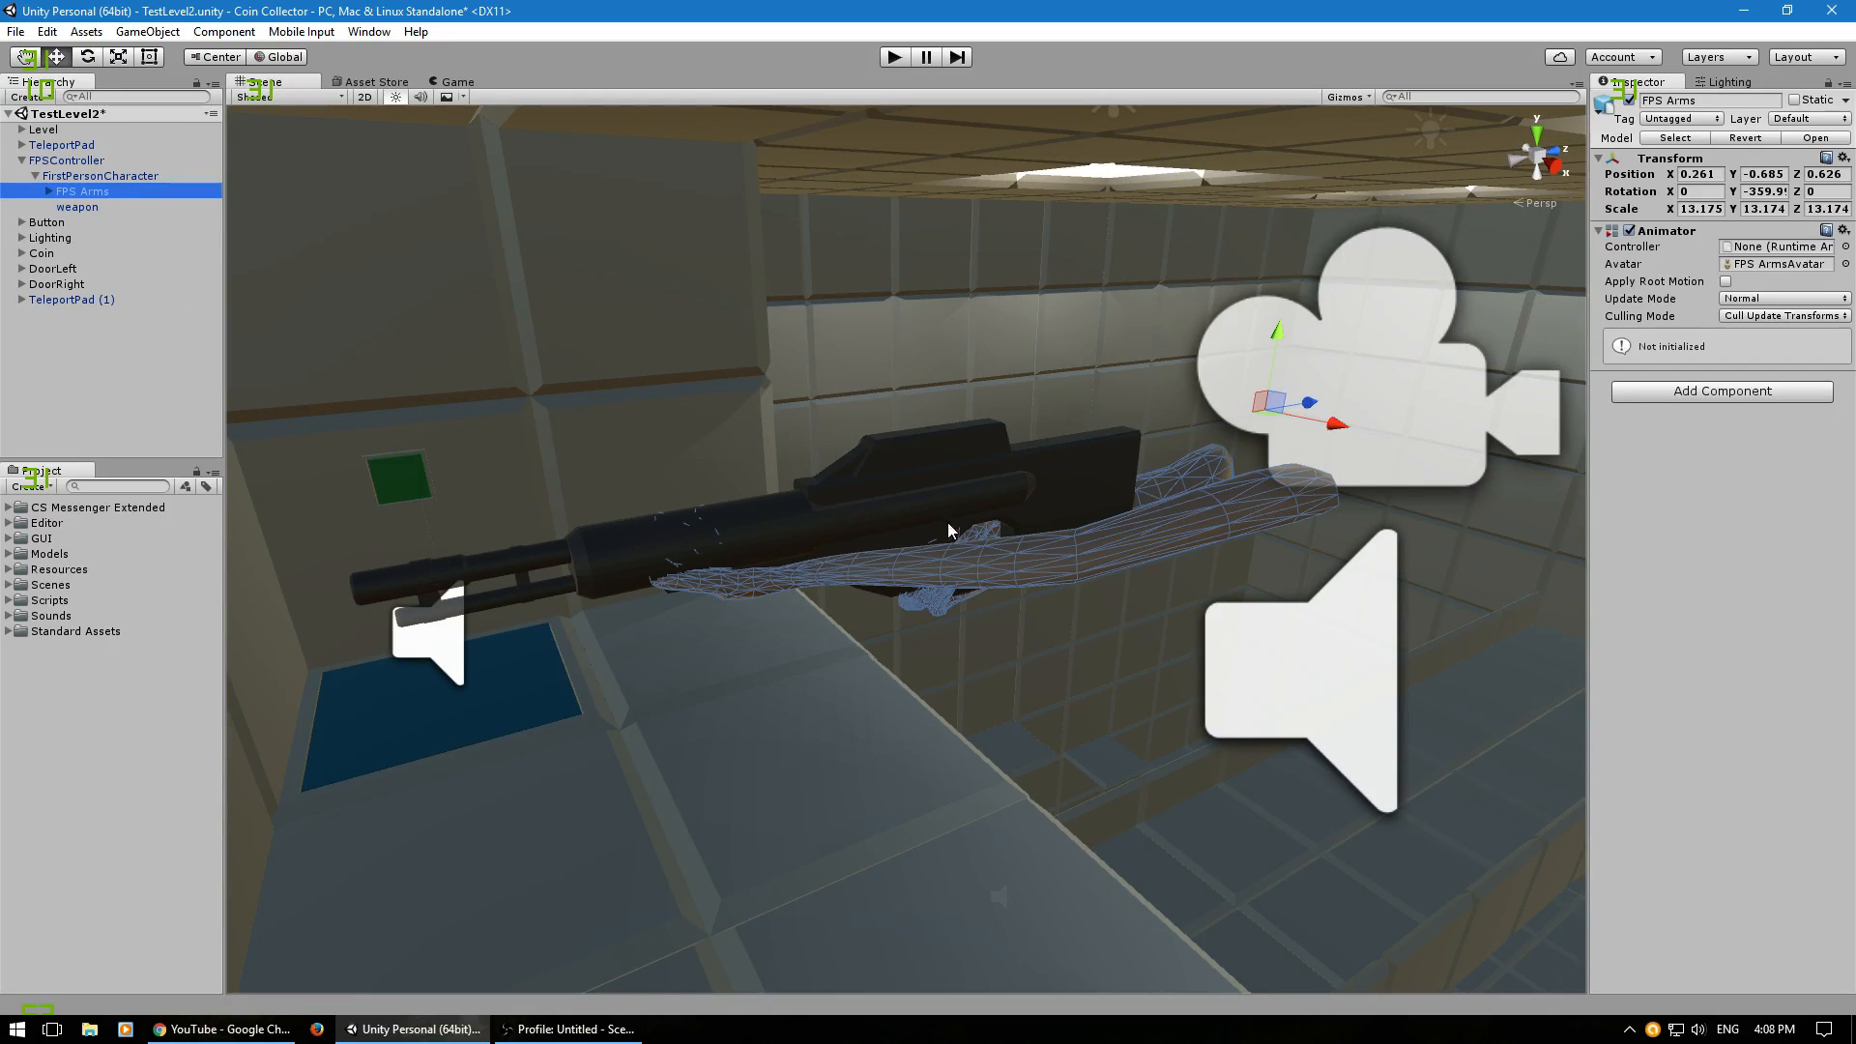
Deselect the arms and examine from several sides how both arms and hands hold the weapon.
key("s")
right_click_drag(820, 344, 977, 386)
left_click(822, 390)
key("w")
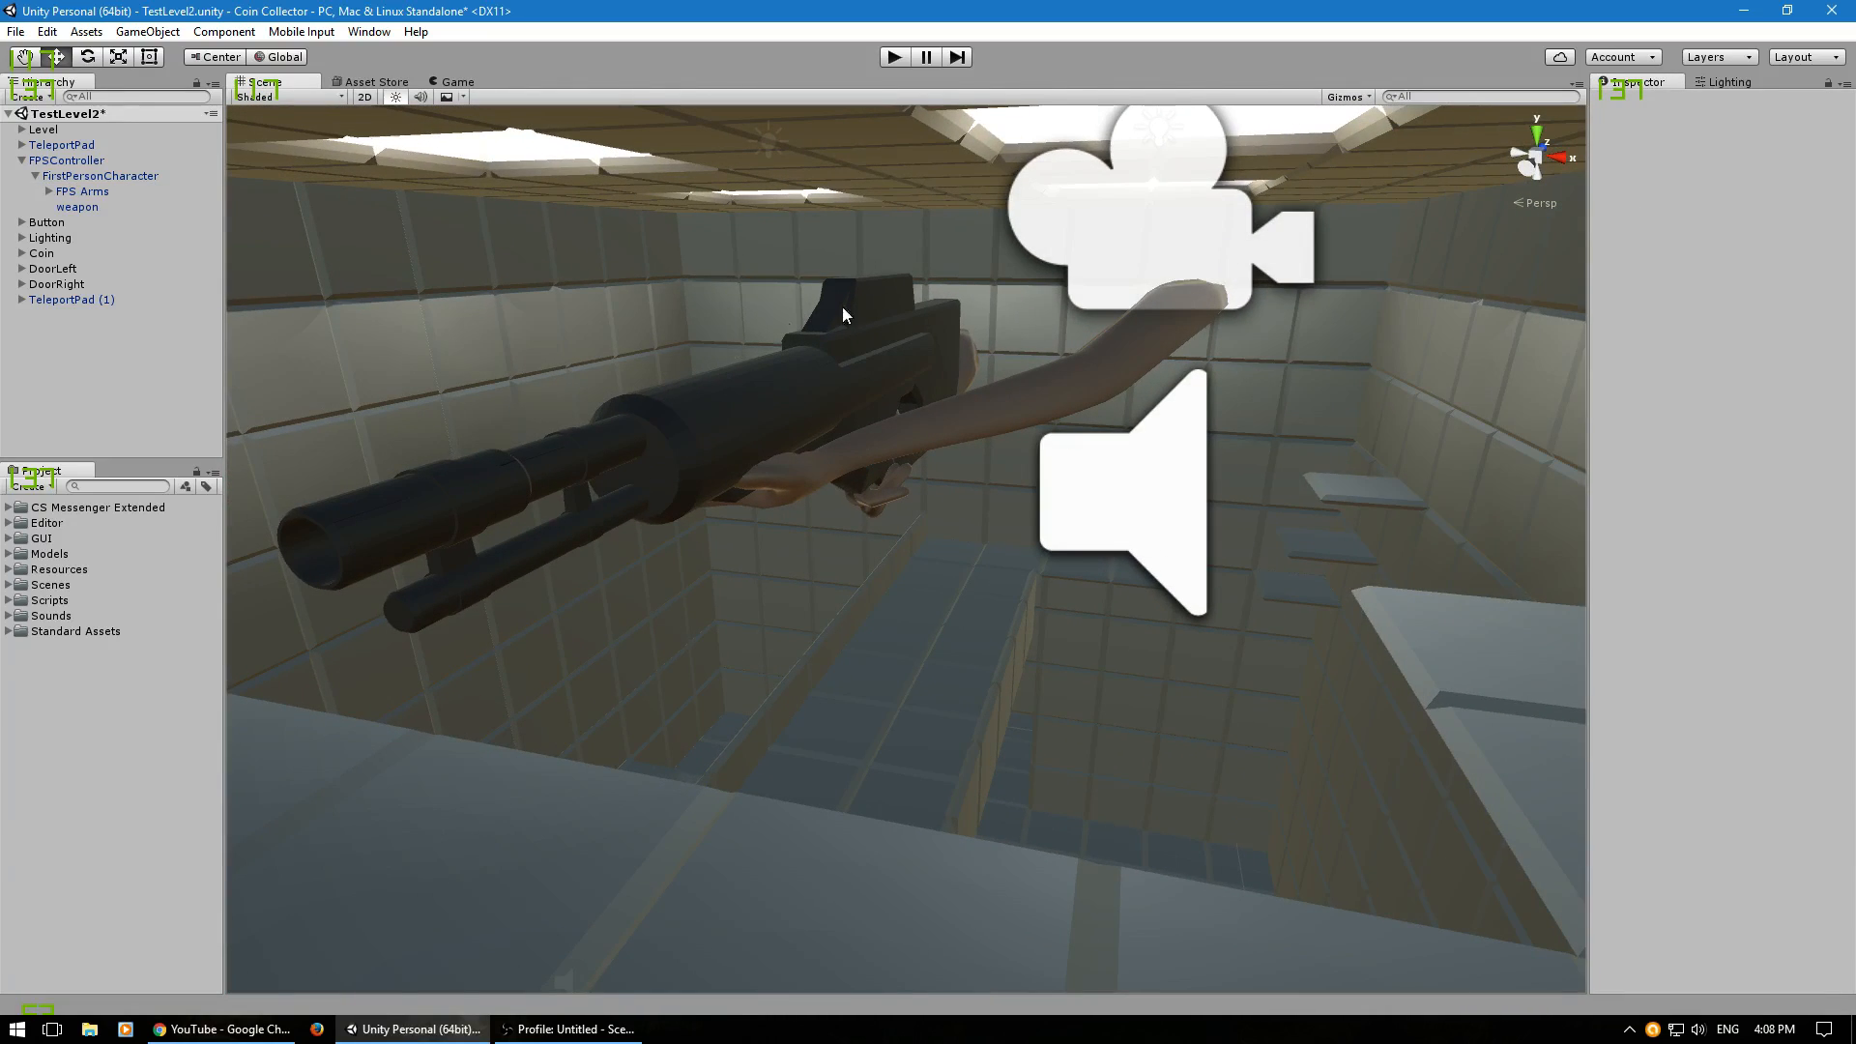
right_click_drag(676, 435, 907, 523)
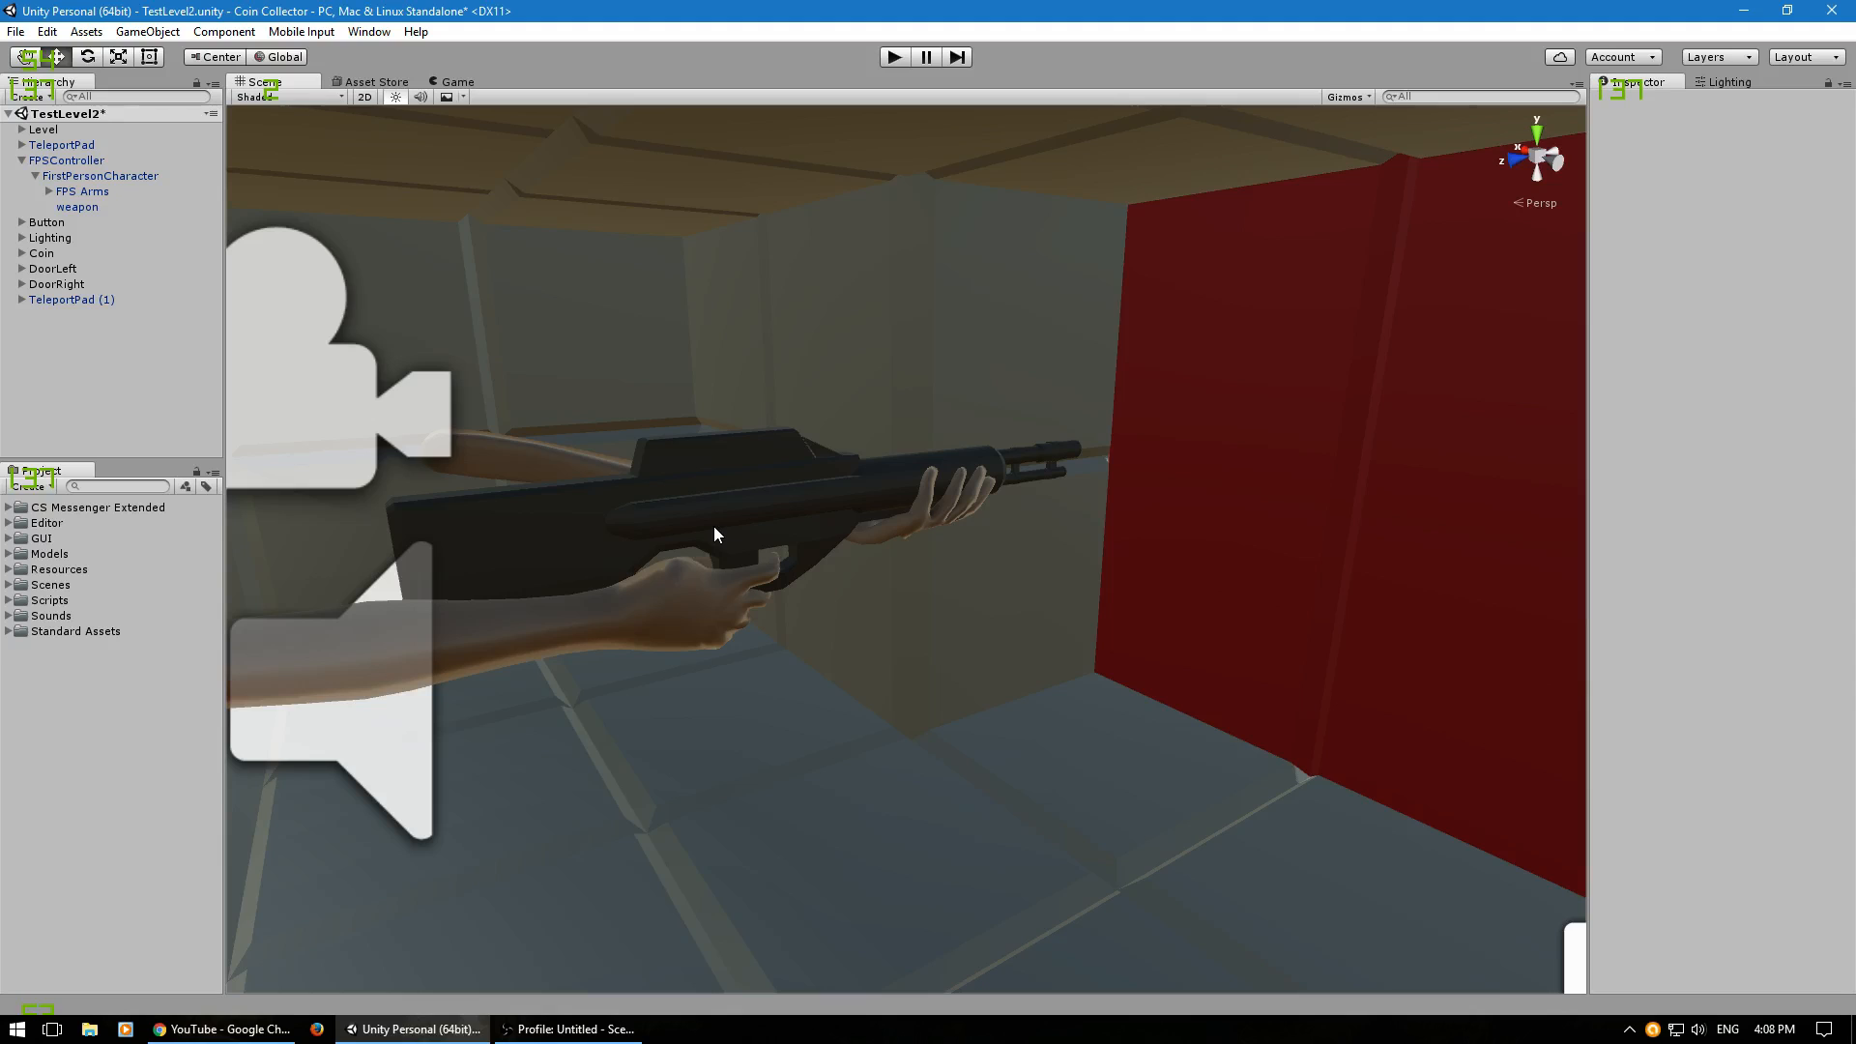
mouse_move(623, 480)
right_mouse_down()
mouse_move(518, 484)
mouse_move(505, 467)
mouse_move(604, 477)
right_mouse_up()
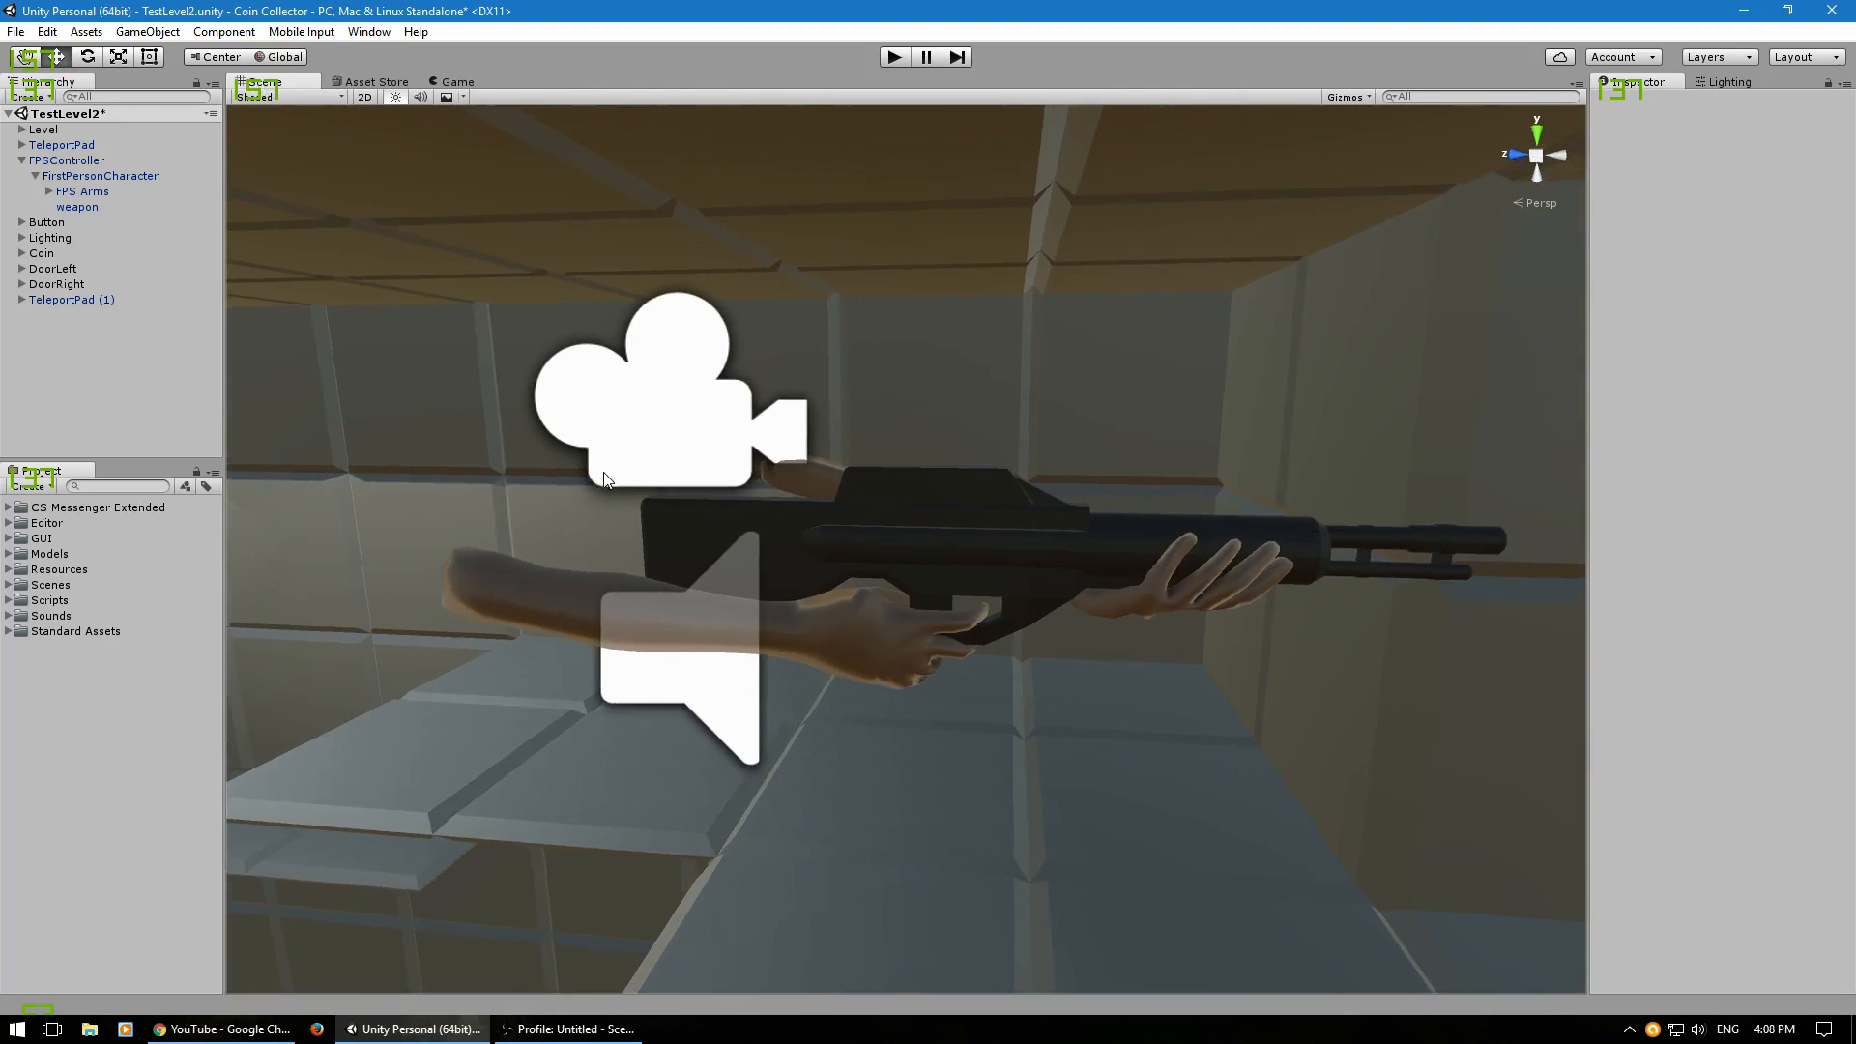